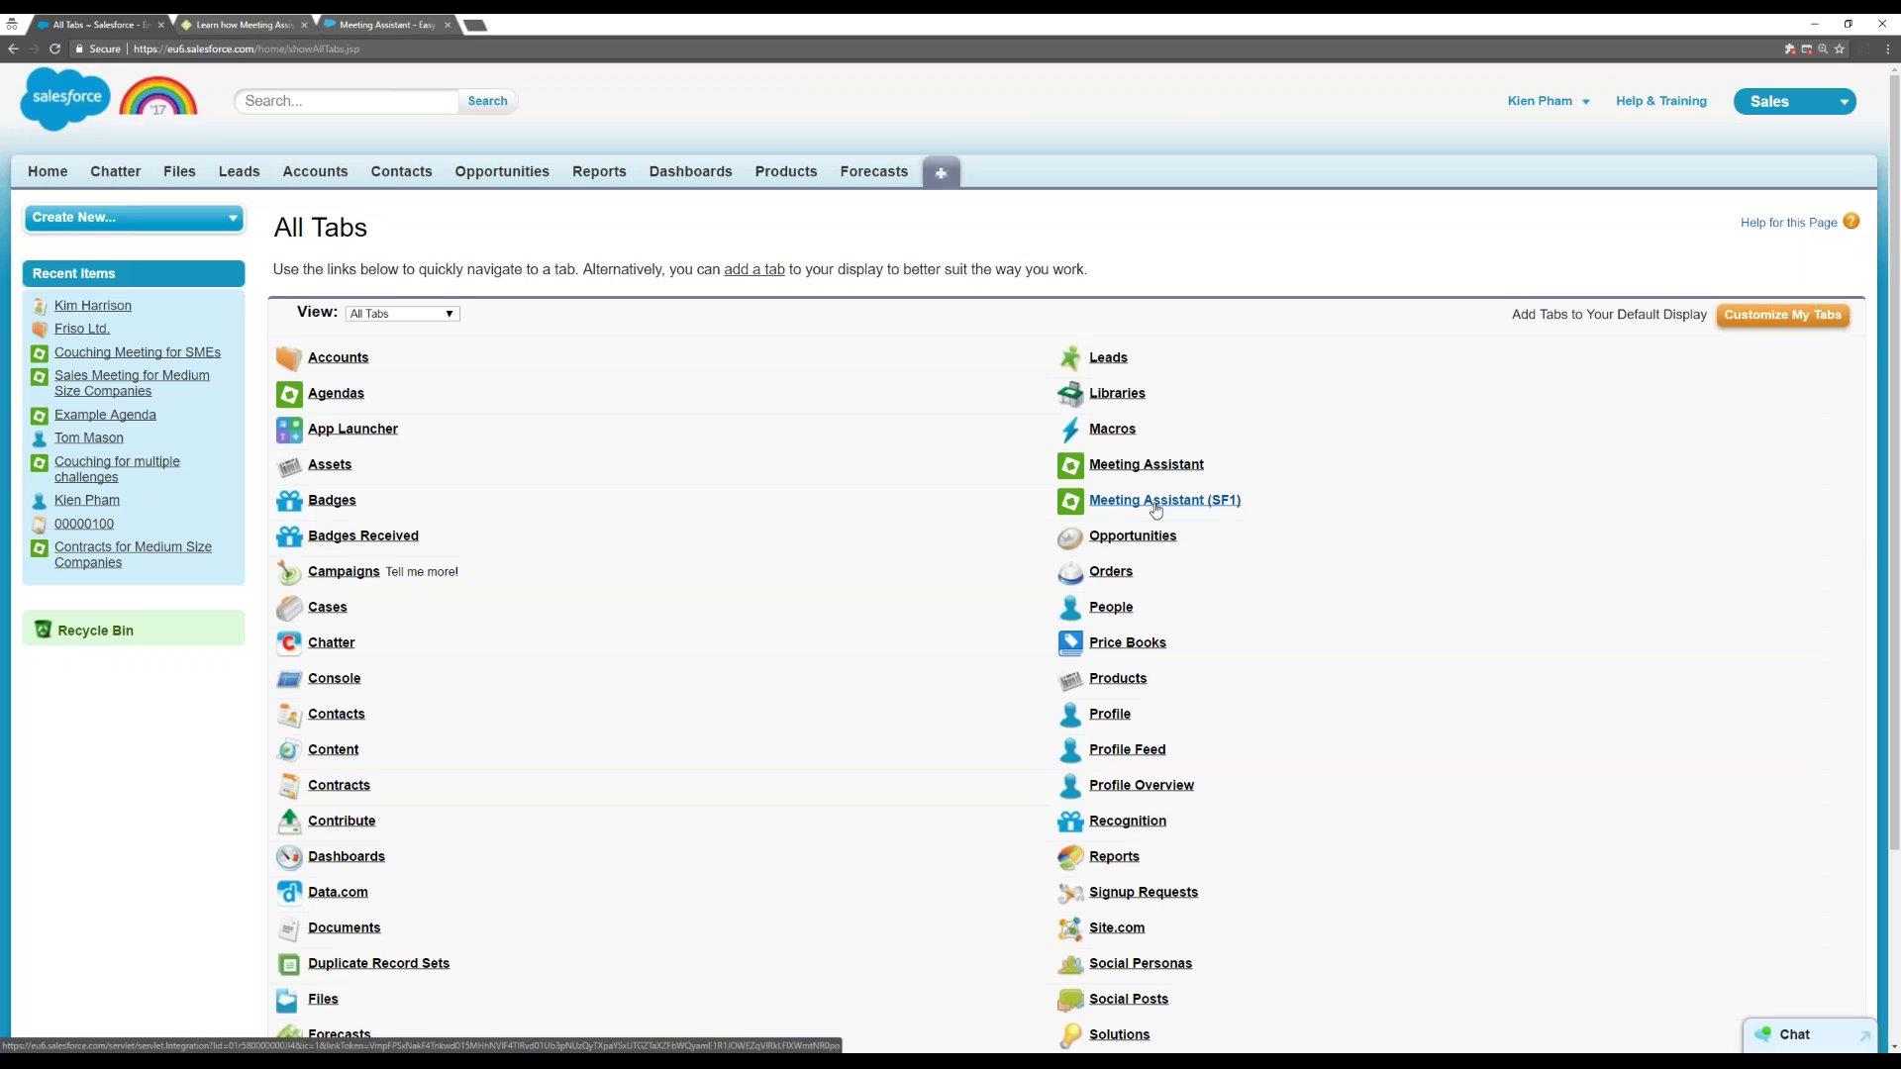
Open the Meeting Assistant home page and examine the meeting list and the analytics charts on agendas, meeting status and owners.
{"action": "left_click", "coordinate": [337, 394]}
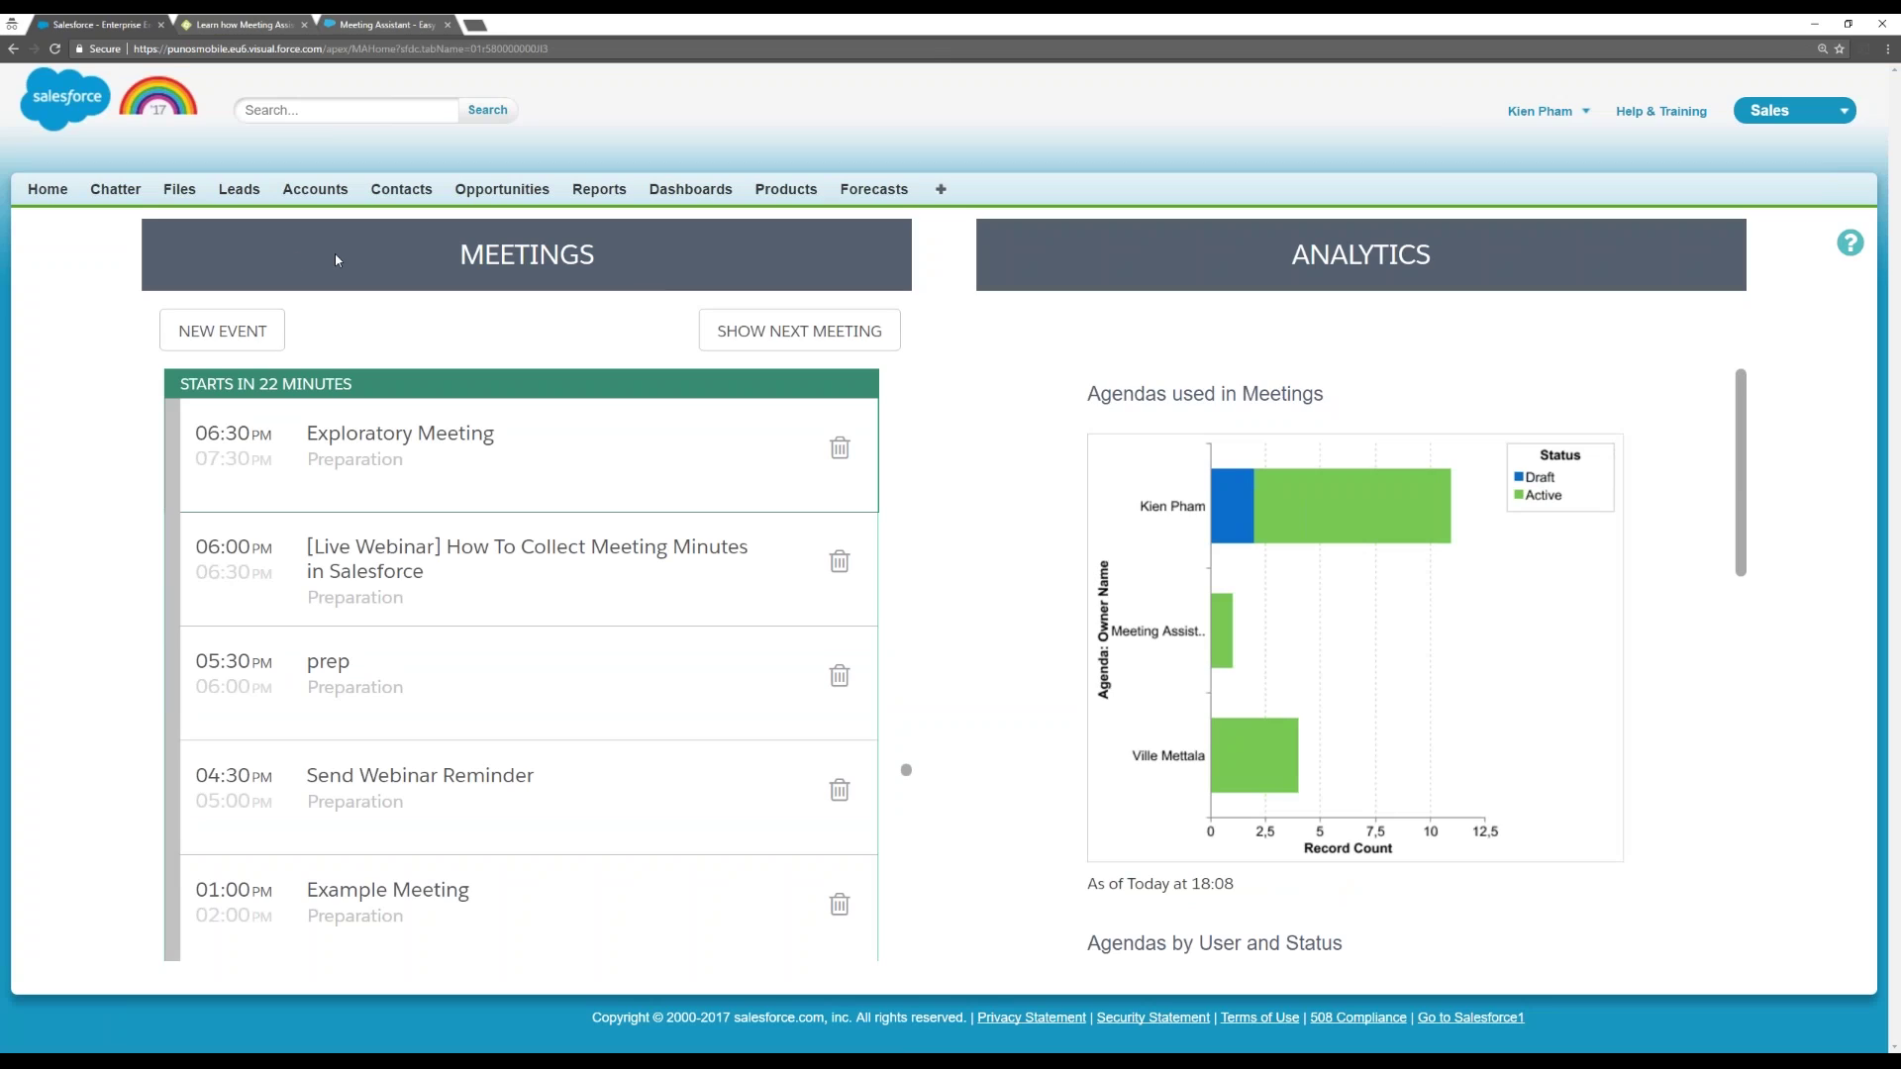
{"action": "left_click", "coordinate": [681, 545]}
{"action": "scroll", "coordinate": [1676, 465], "scroll_direction": "down", "scroll_amount": 3}
{"action": "scroll", "coordinate": [1677, 466], "scroll_direction": "down", "scroll_amount": 8}
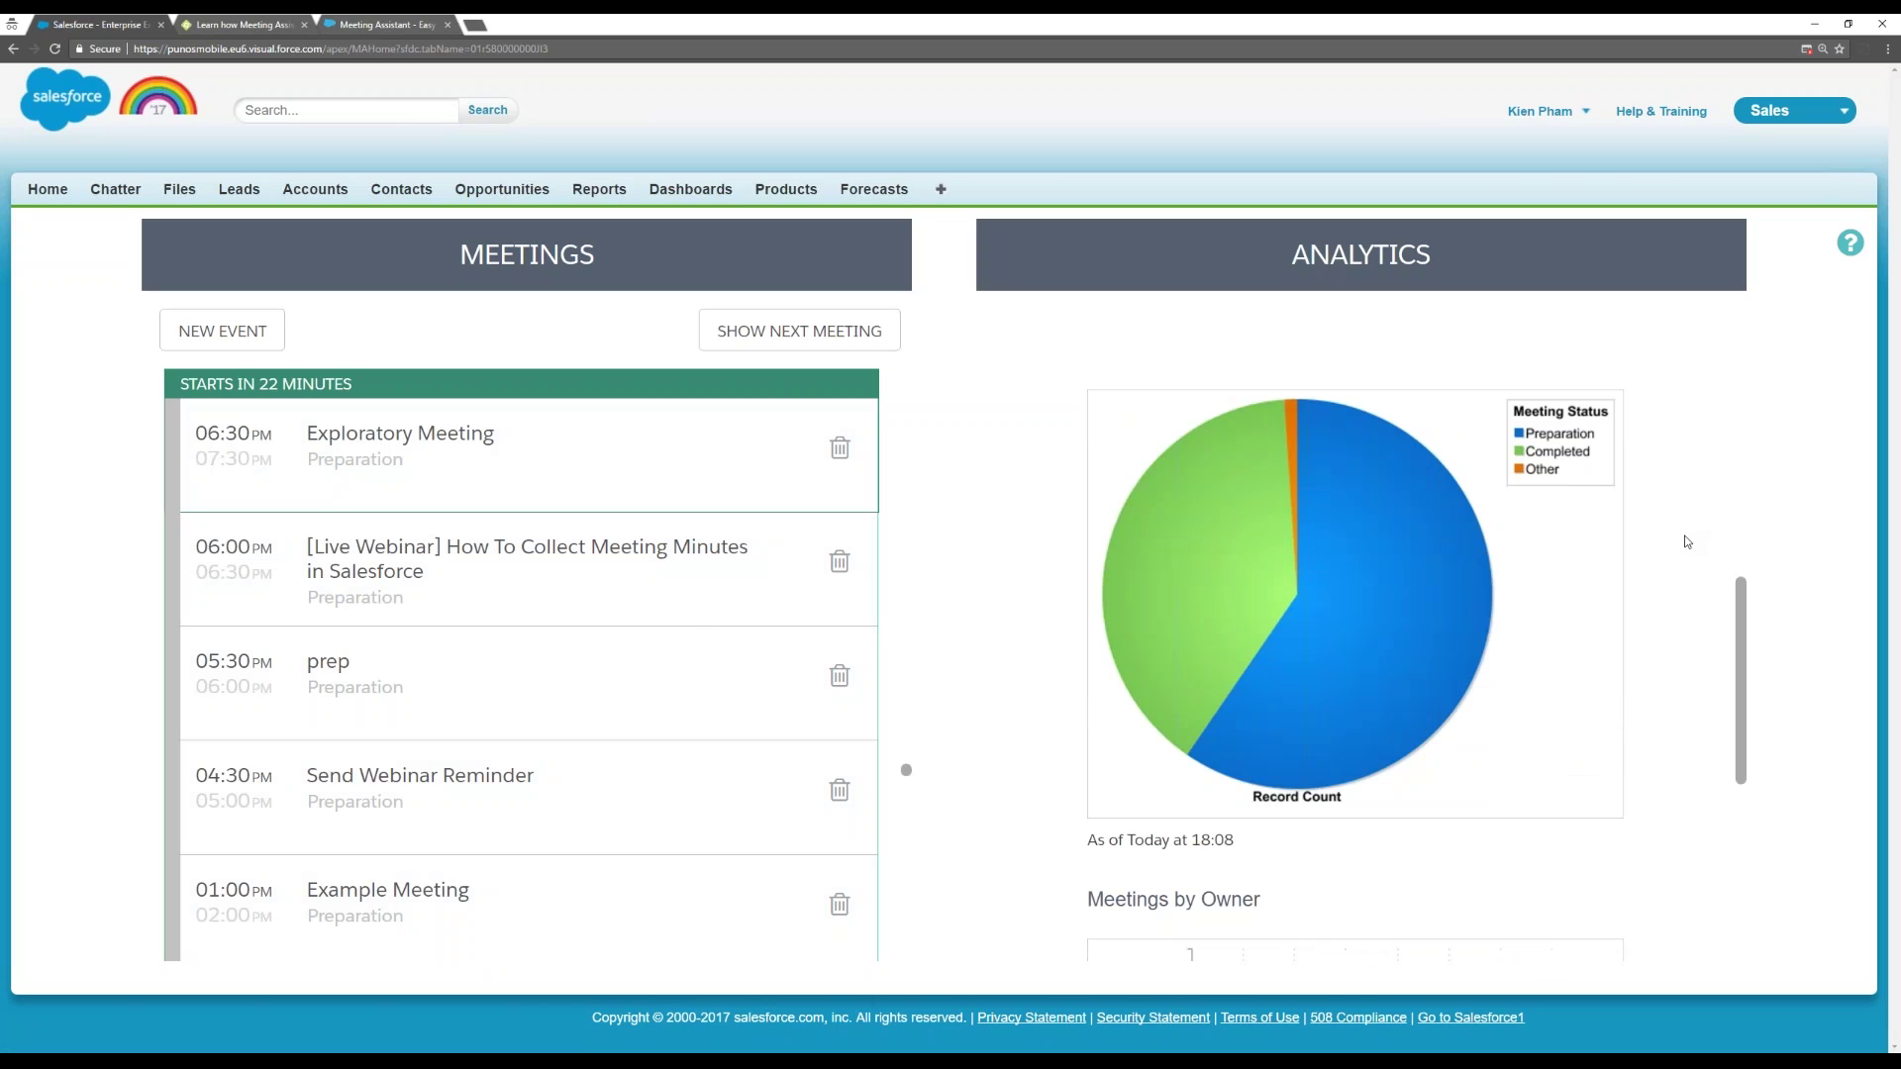
{"action": "scroll", "coordinate": [1664, 633], "scroll_direction": "down", "scroll_amount": 2}
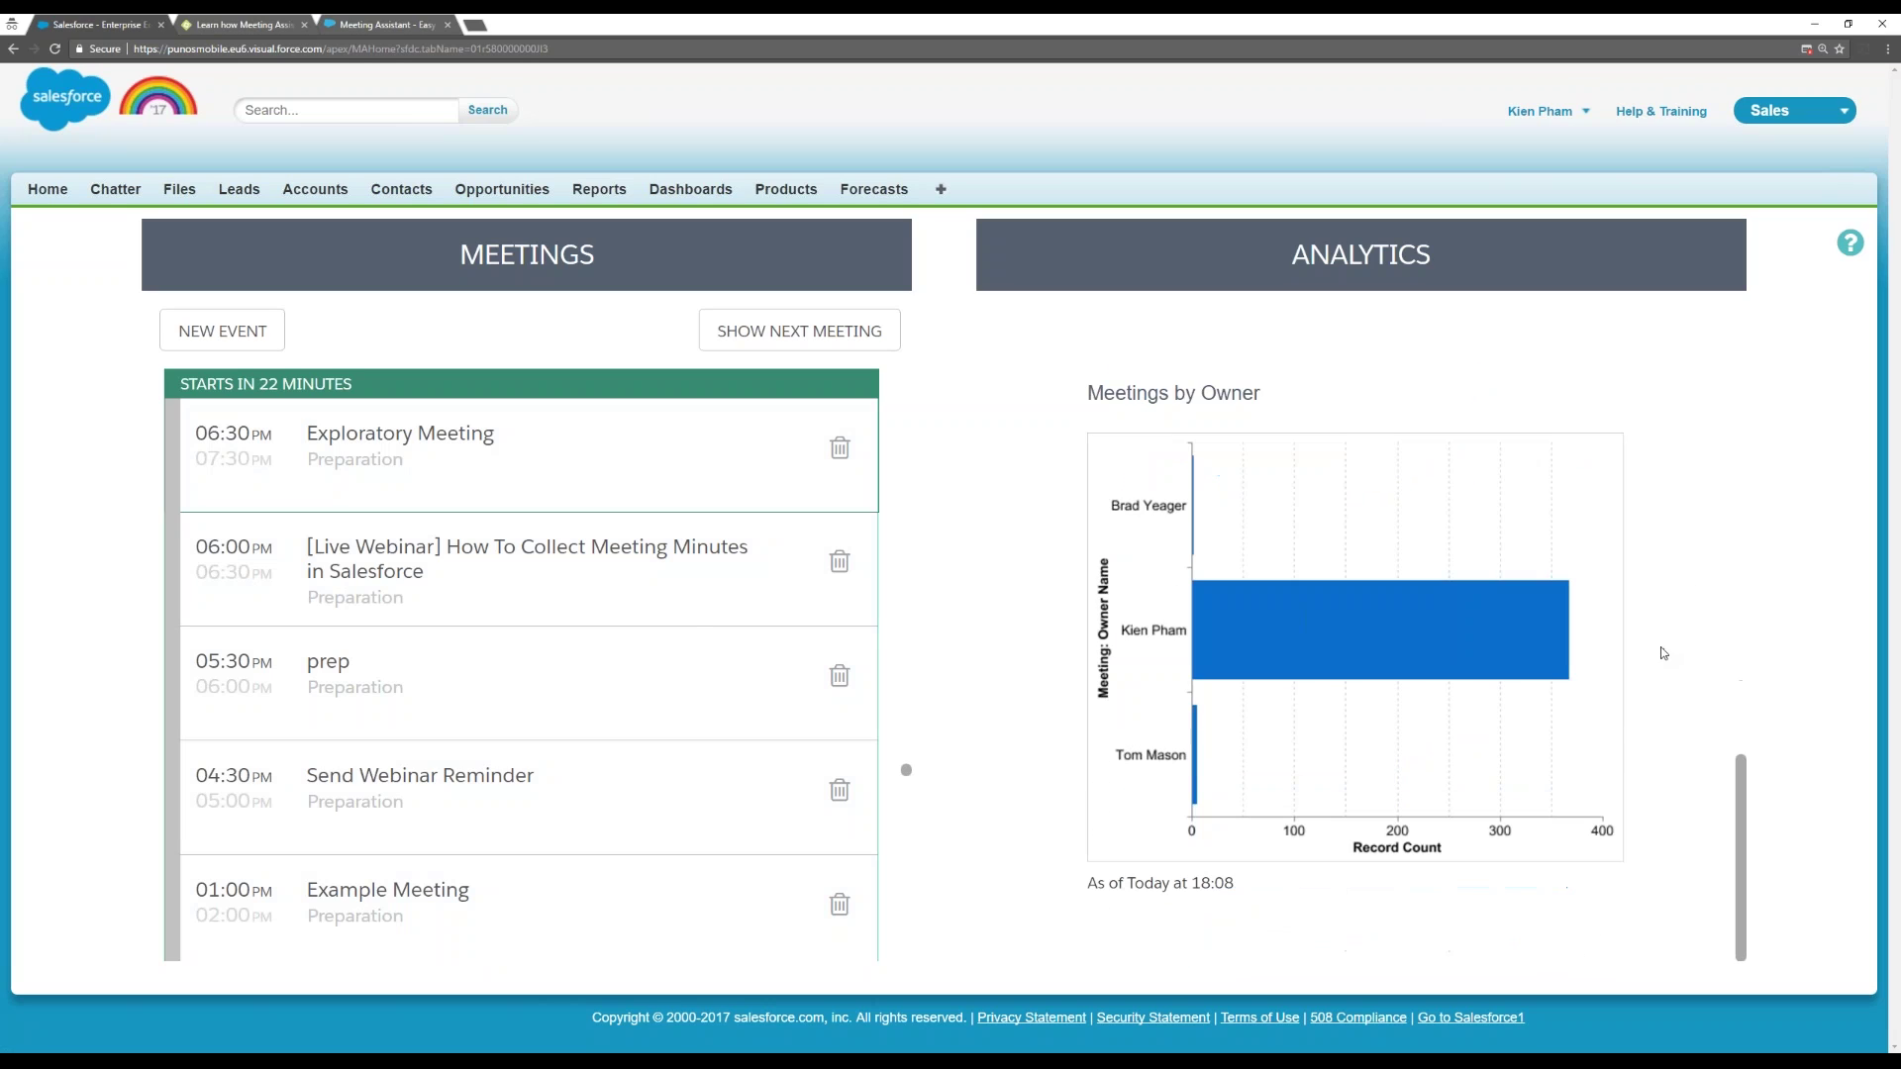
{"action": "scroll", "coordinate": [1664, 661], "scroll_direction": "up", "scroll_amount": 8}
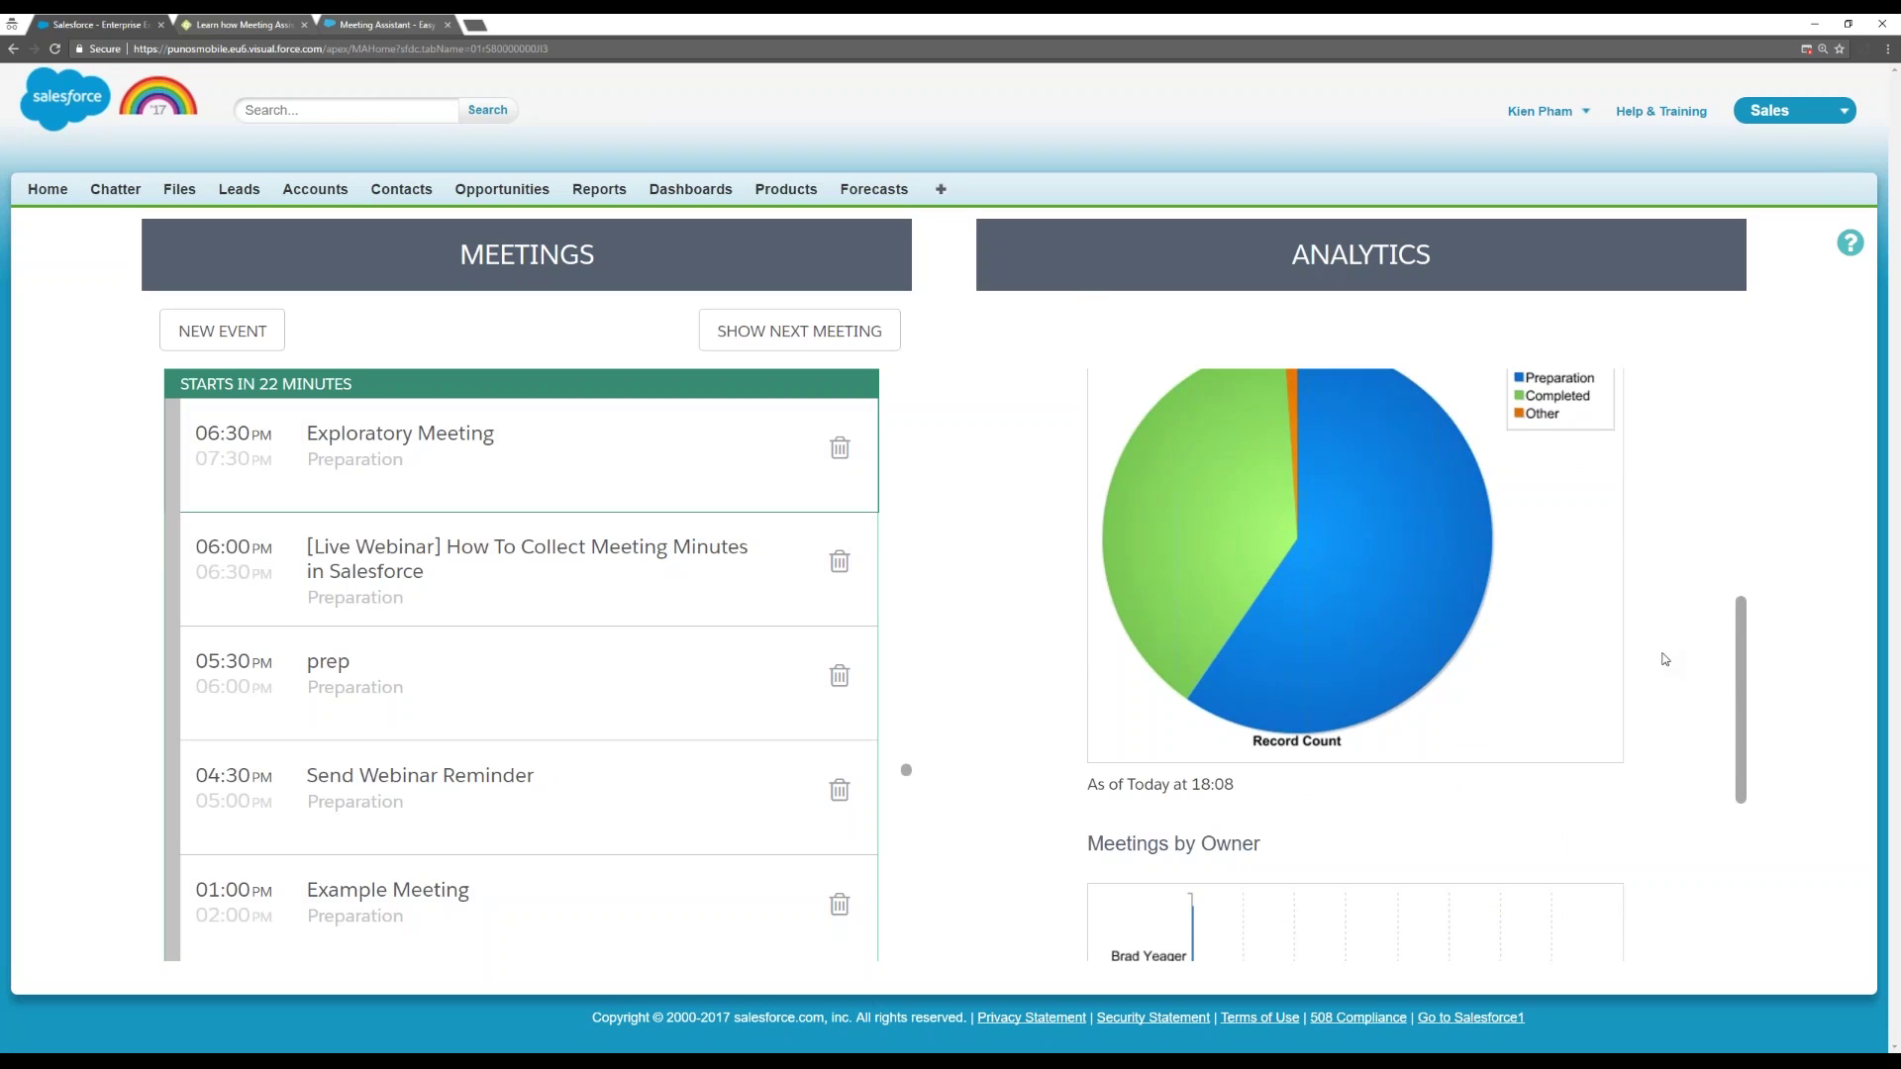
{"action": "scroll", "coordinate": [1664, 658], "scroll_direction": "up", "scroll_amount": 3}
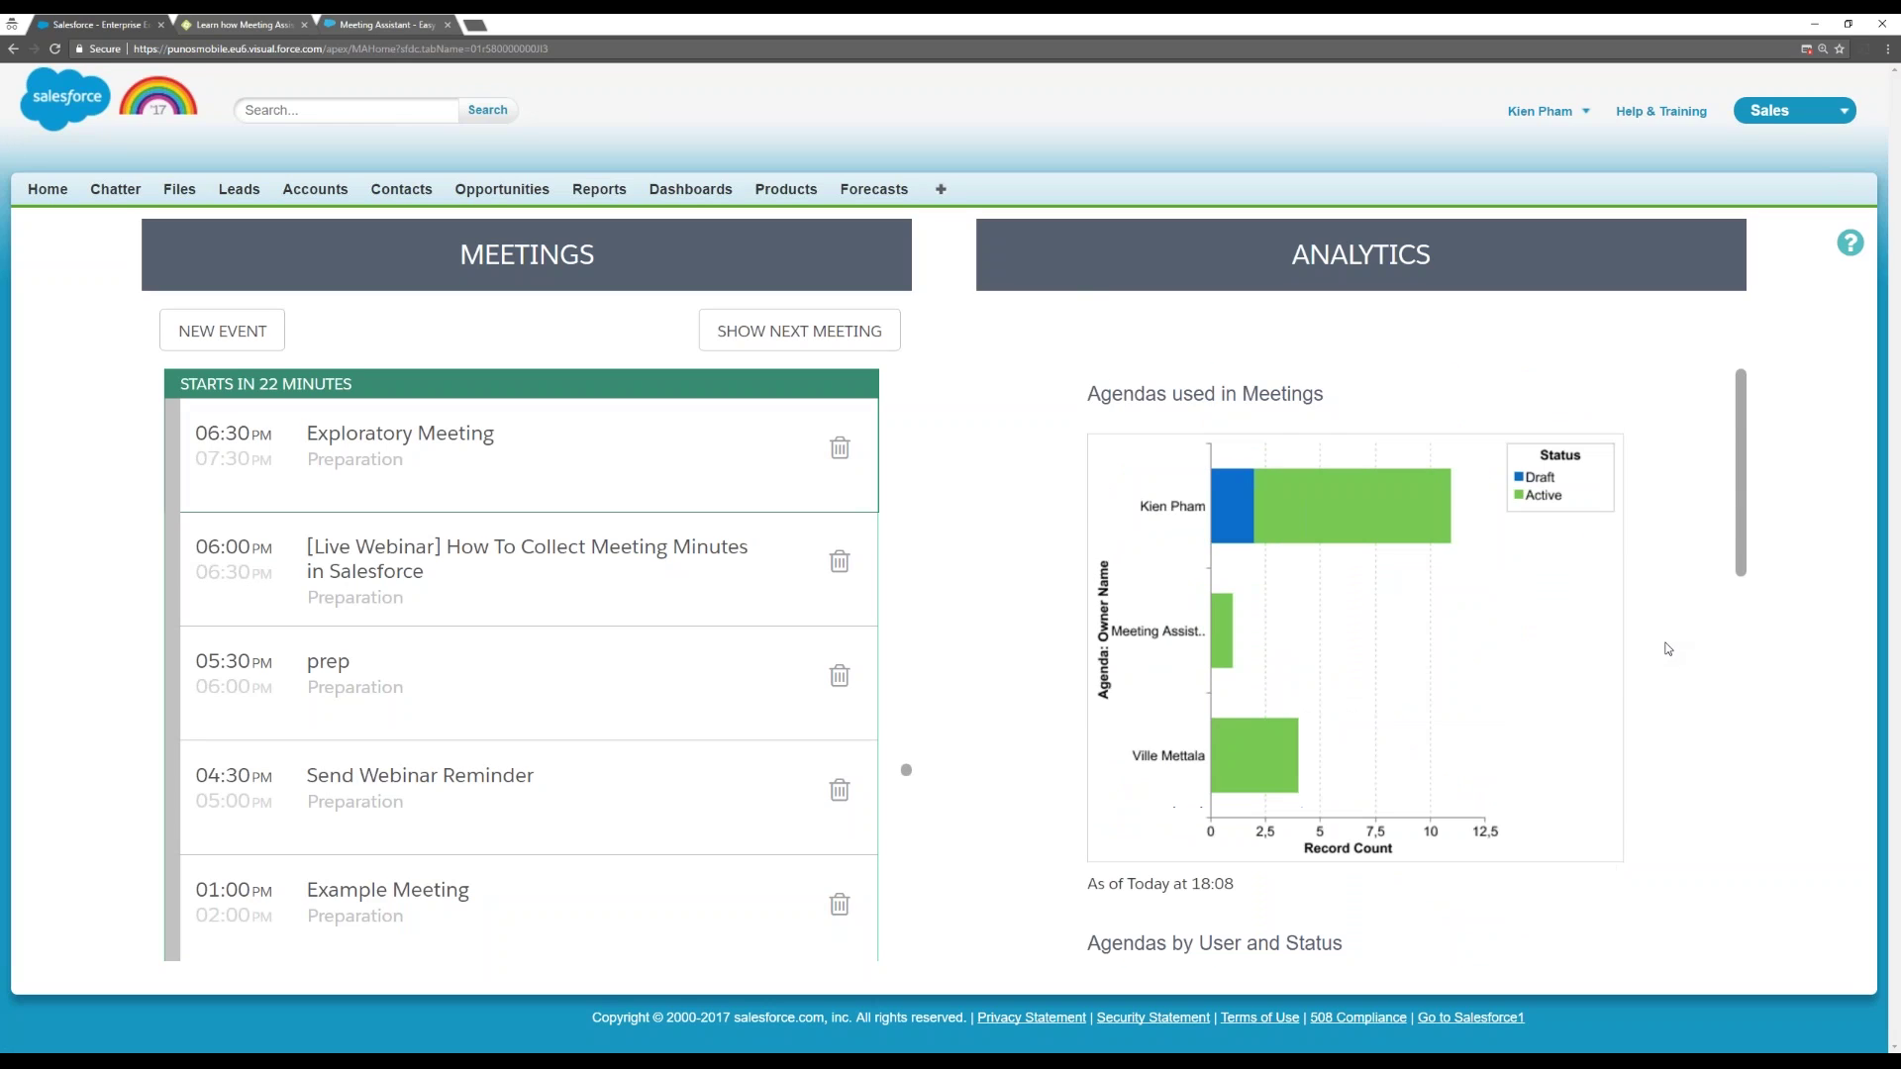
{"action": "scroll", "coordinate": [1668, 649], "scroll_direction": "down", "scroll_amount": 7}
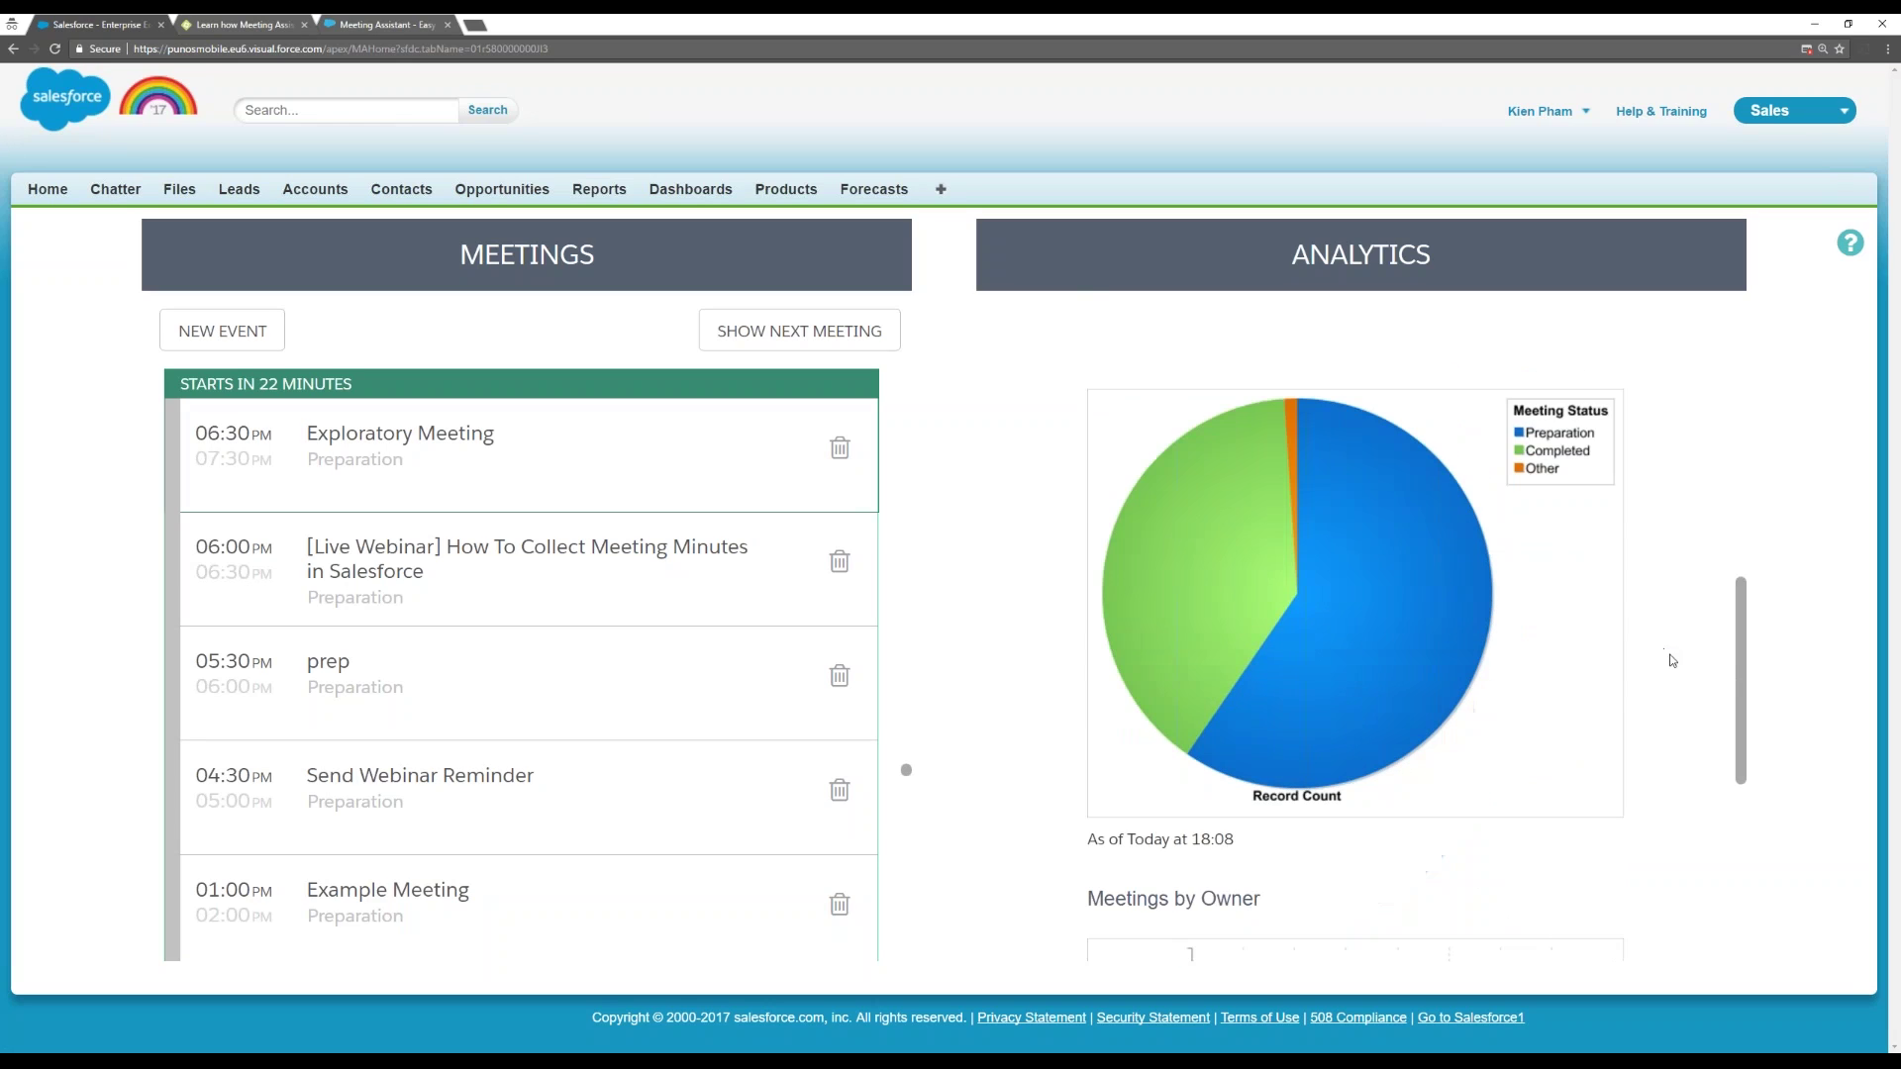
{"action": "scroll", "coordinate": [1673, 663], "scroll_direction": "down", "scroll_amount": 4}
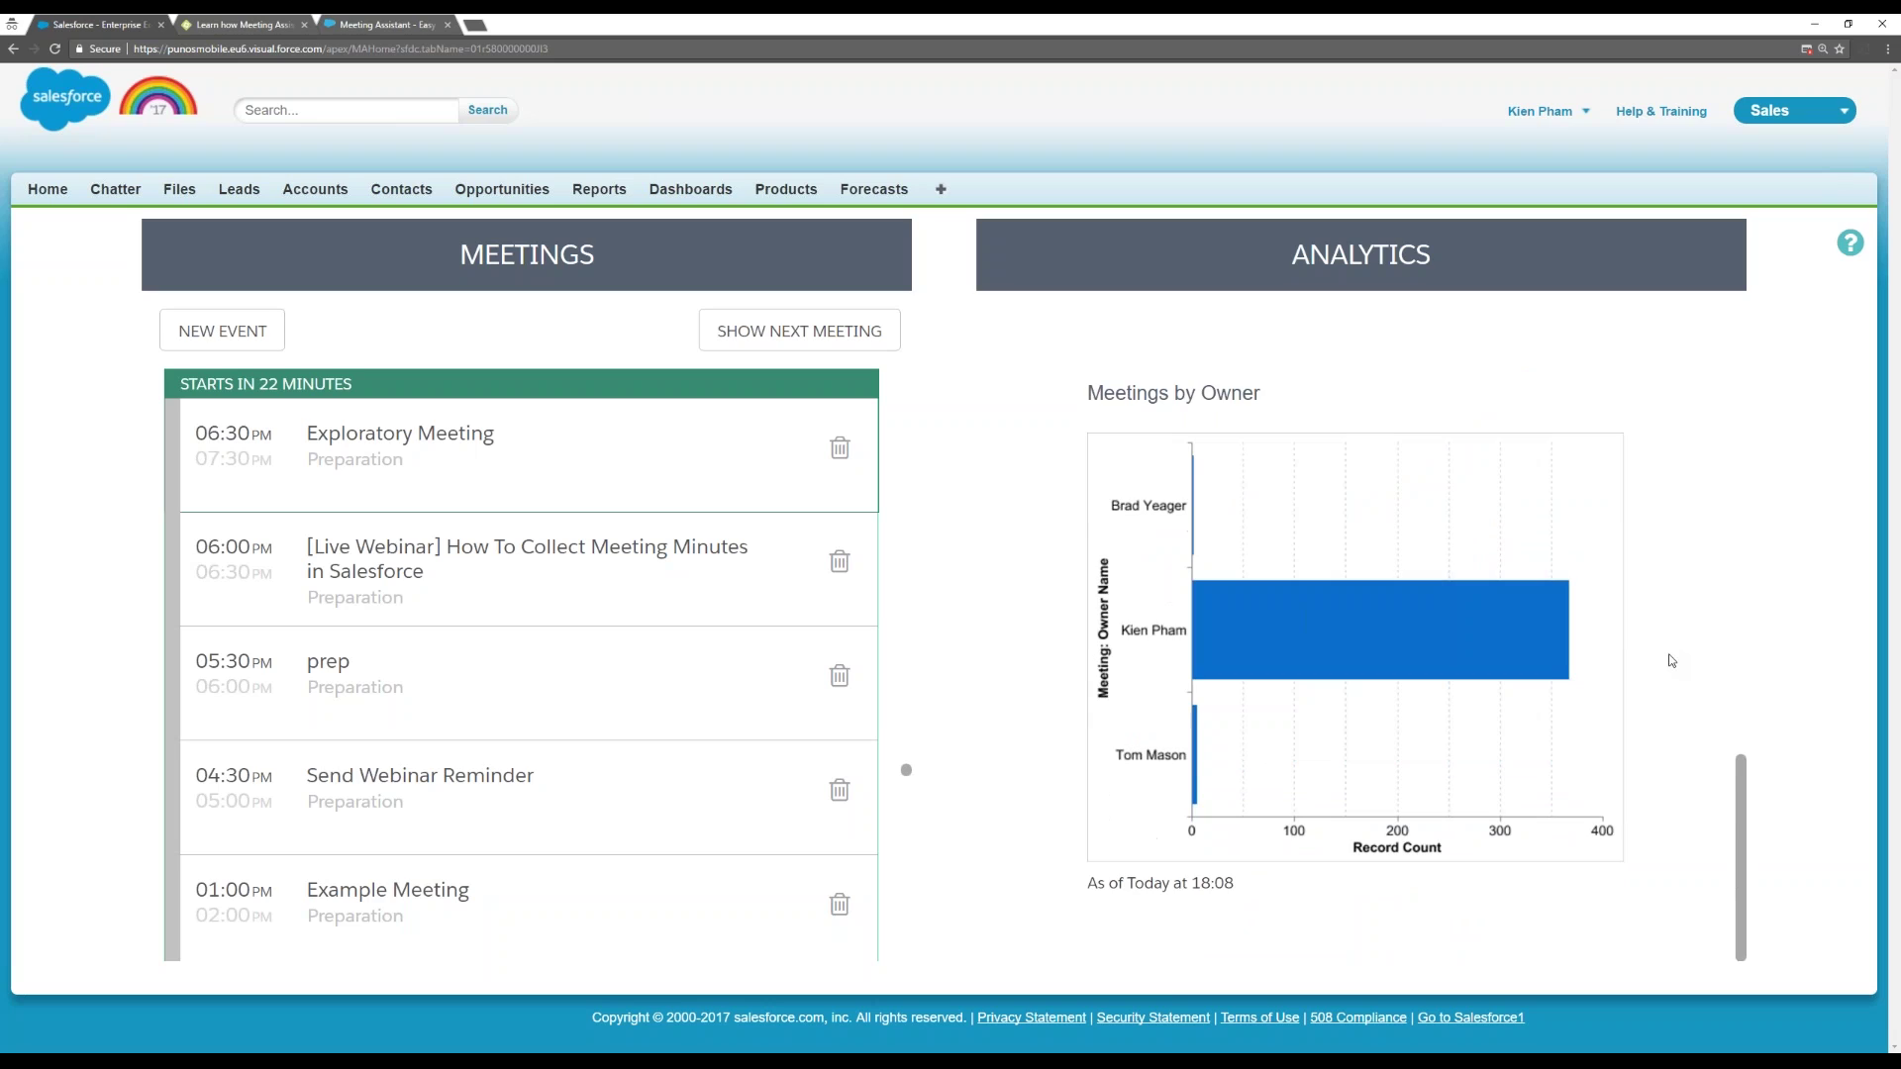
{"action": "scroll", "coordinate": [1671, 660], "scroll_direction": "up", "scroll_amount": 5}
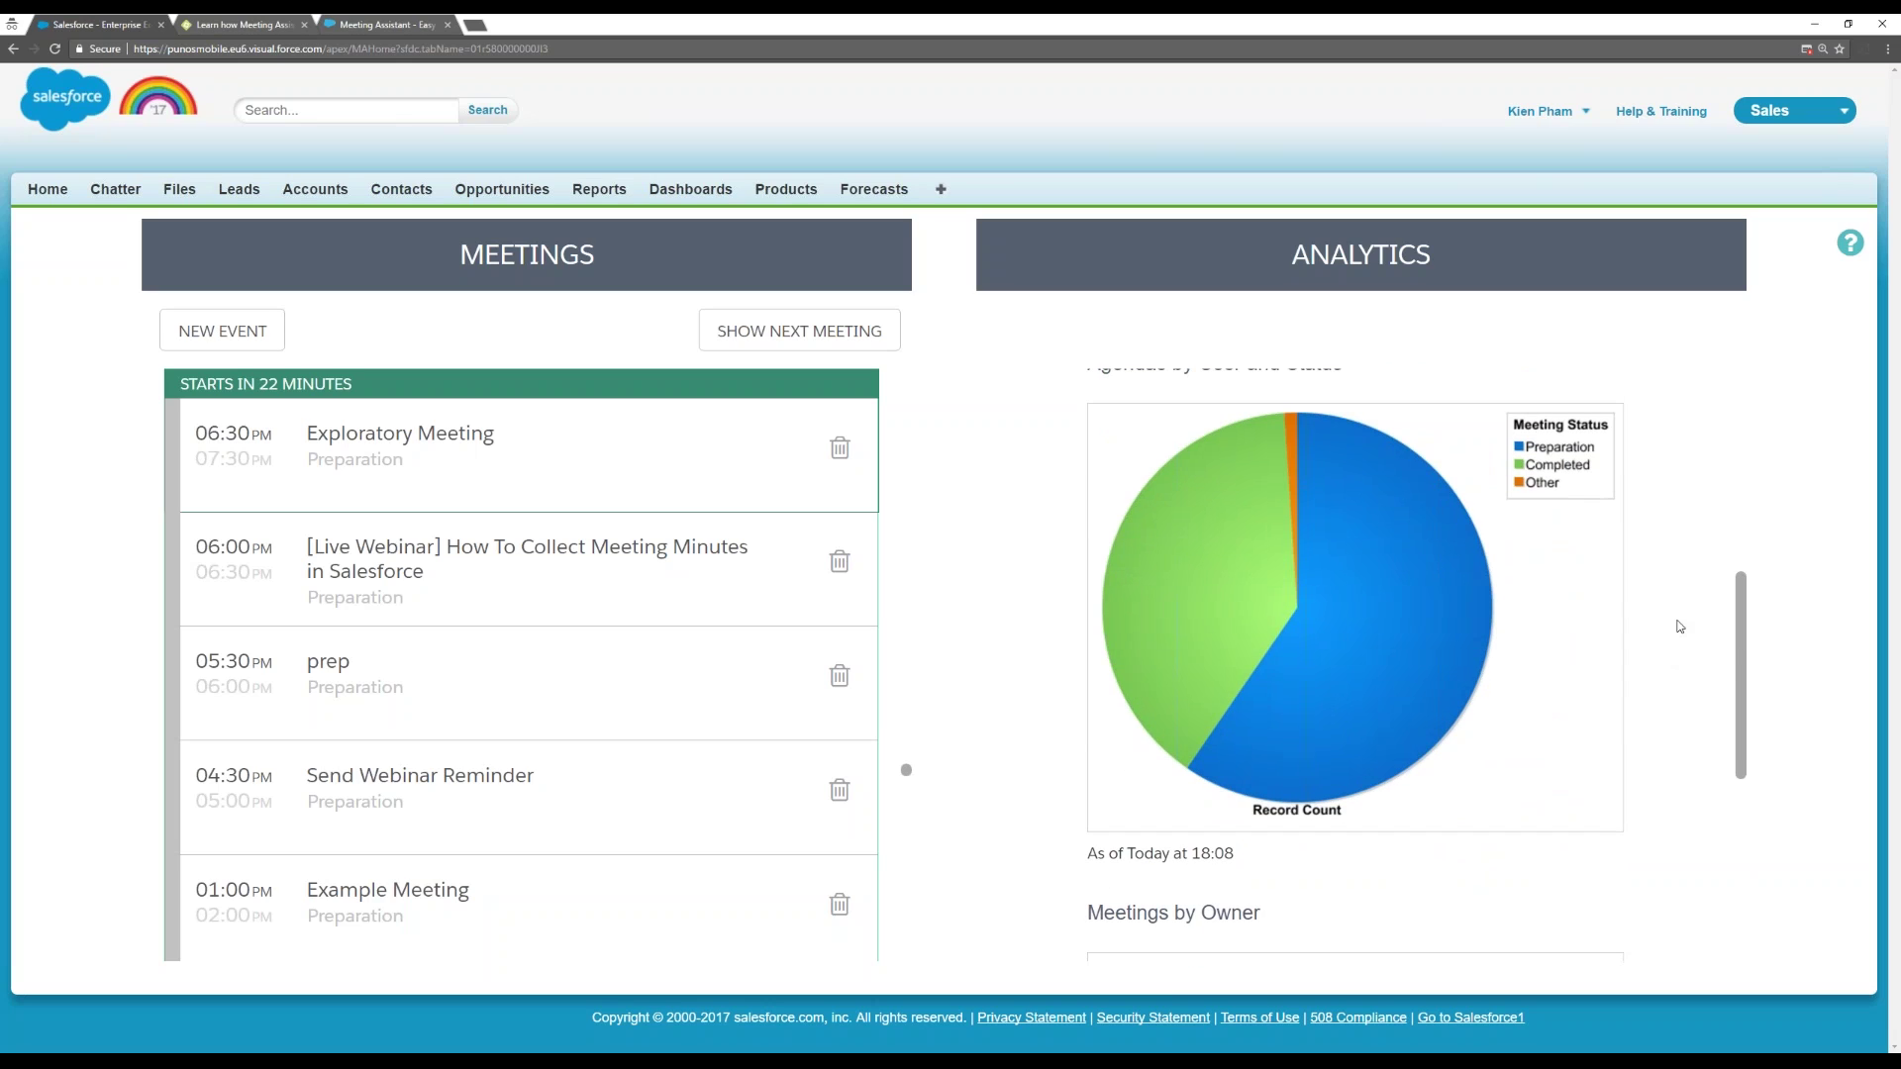
{"action": "scroll", "coordinate": [1669, 588], "scroll_direction": "up", "scroll_amount": 5}
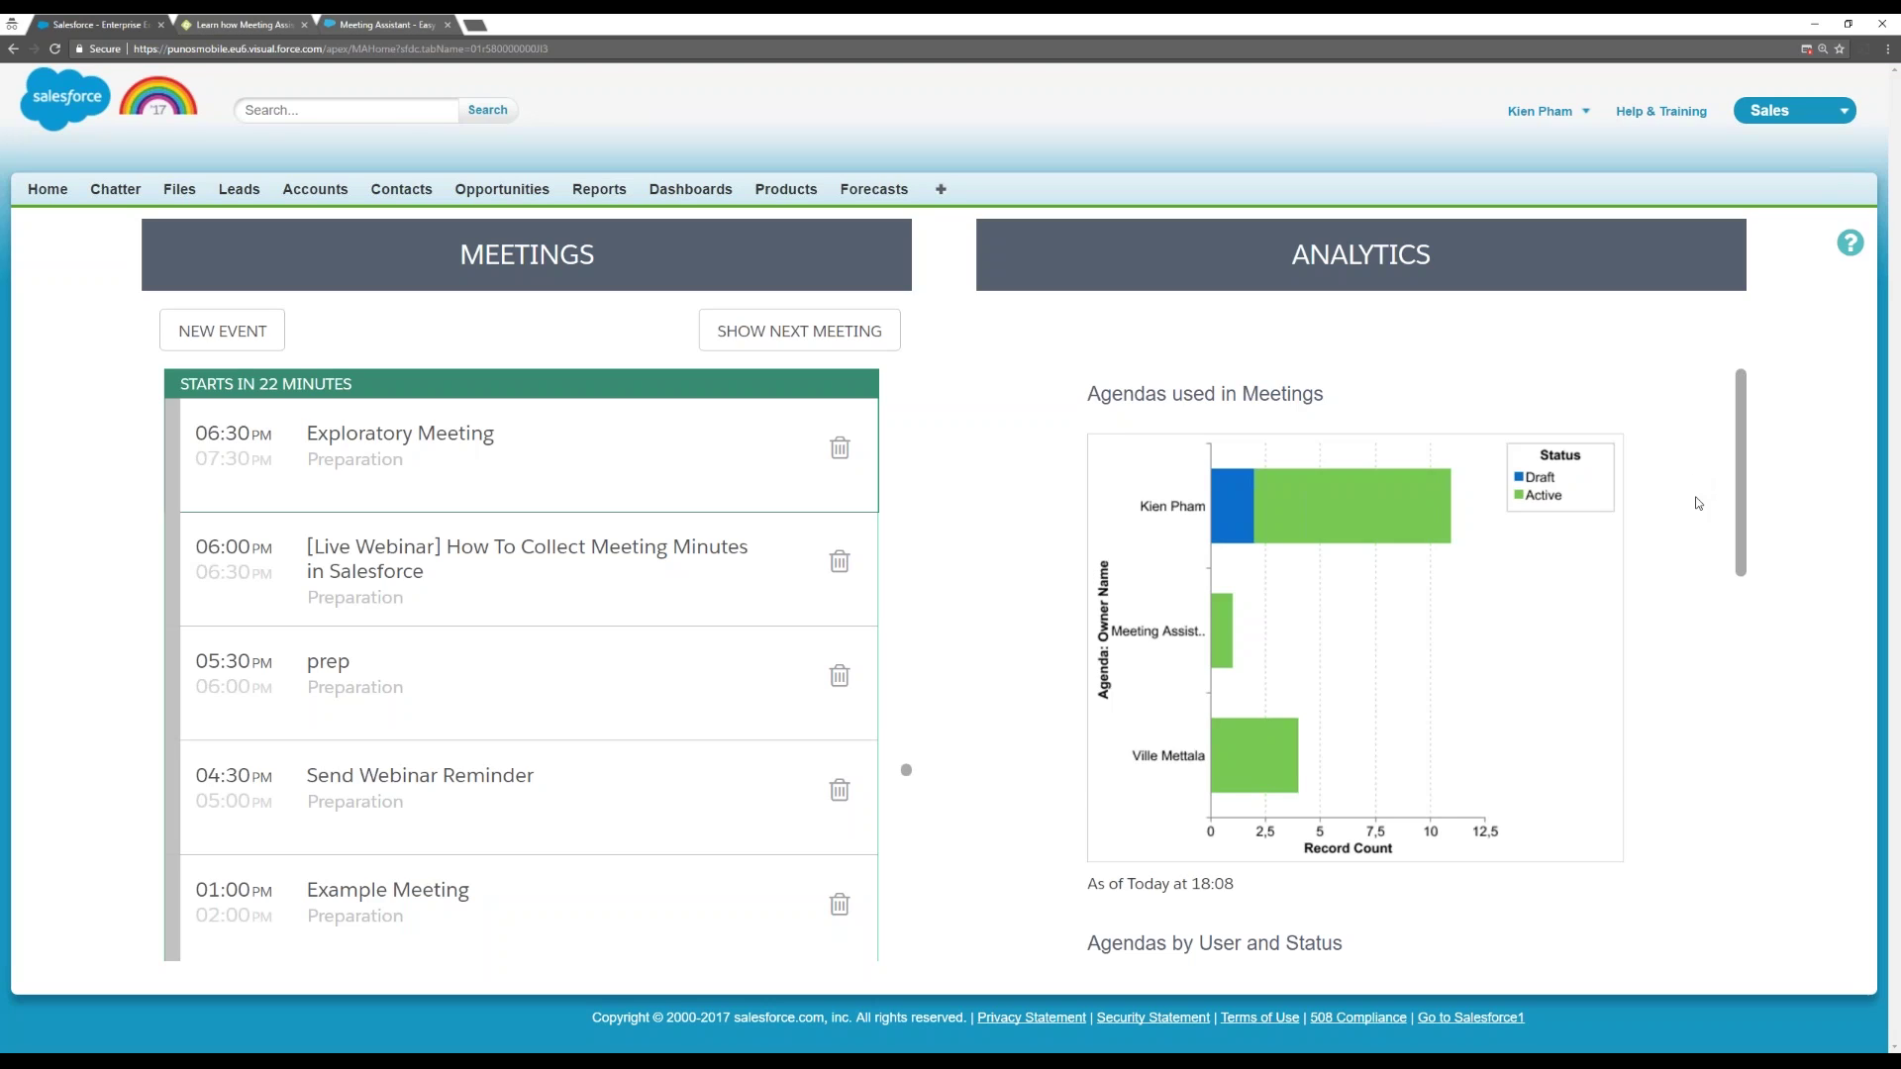
{"action": "scroll", "coordinate": [1697, 500], "scroll_direction": "down", "scroll_amount": 4}
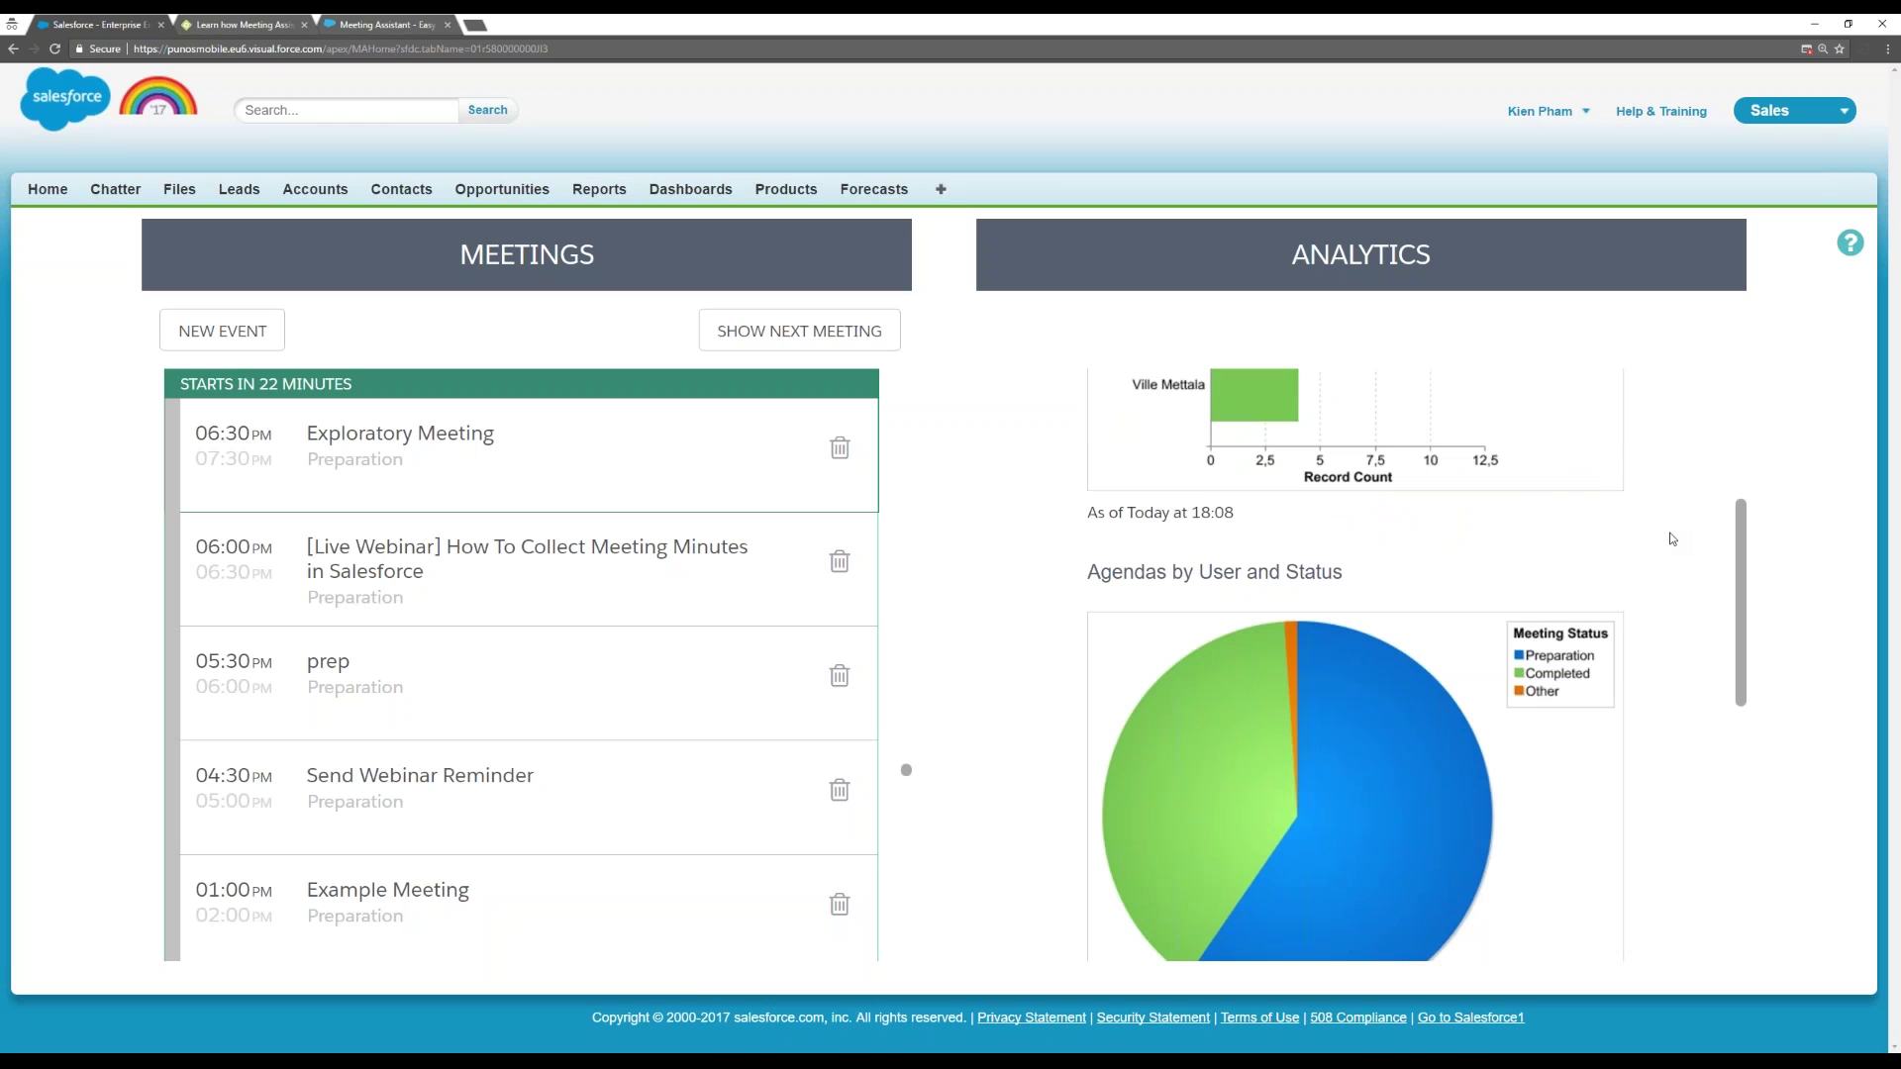
{"action": "scroll", "coordinate": [1671, 538], "scroll_direction": "down", "scroll_amount": 8}
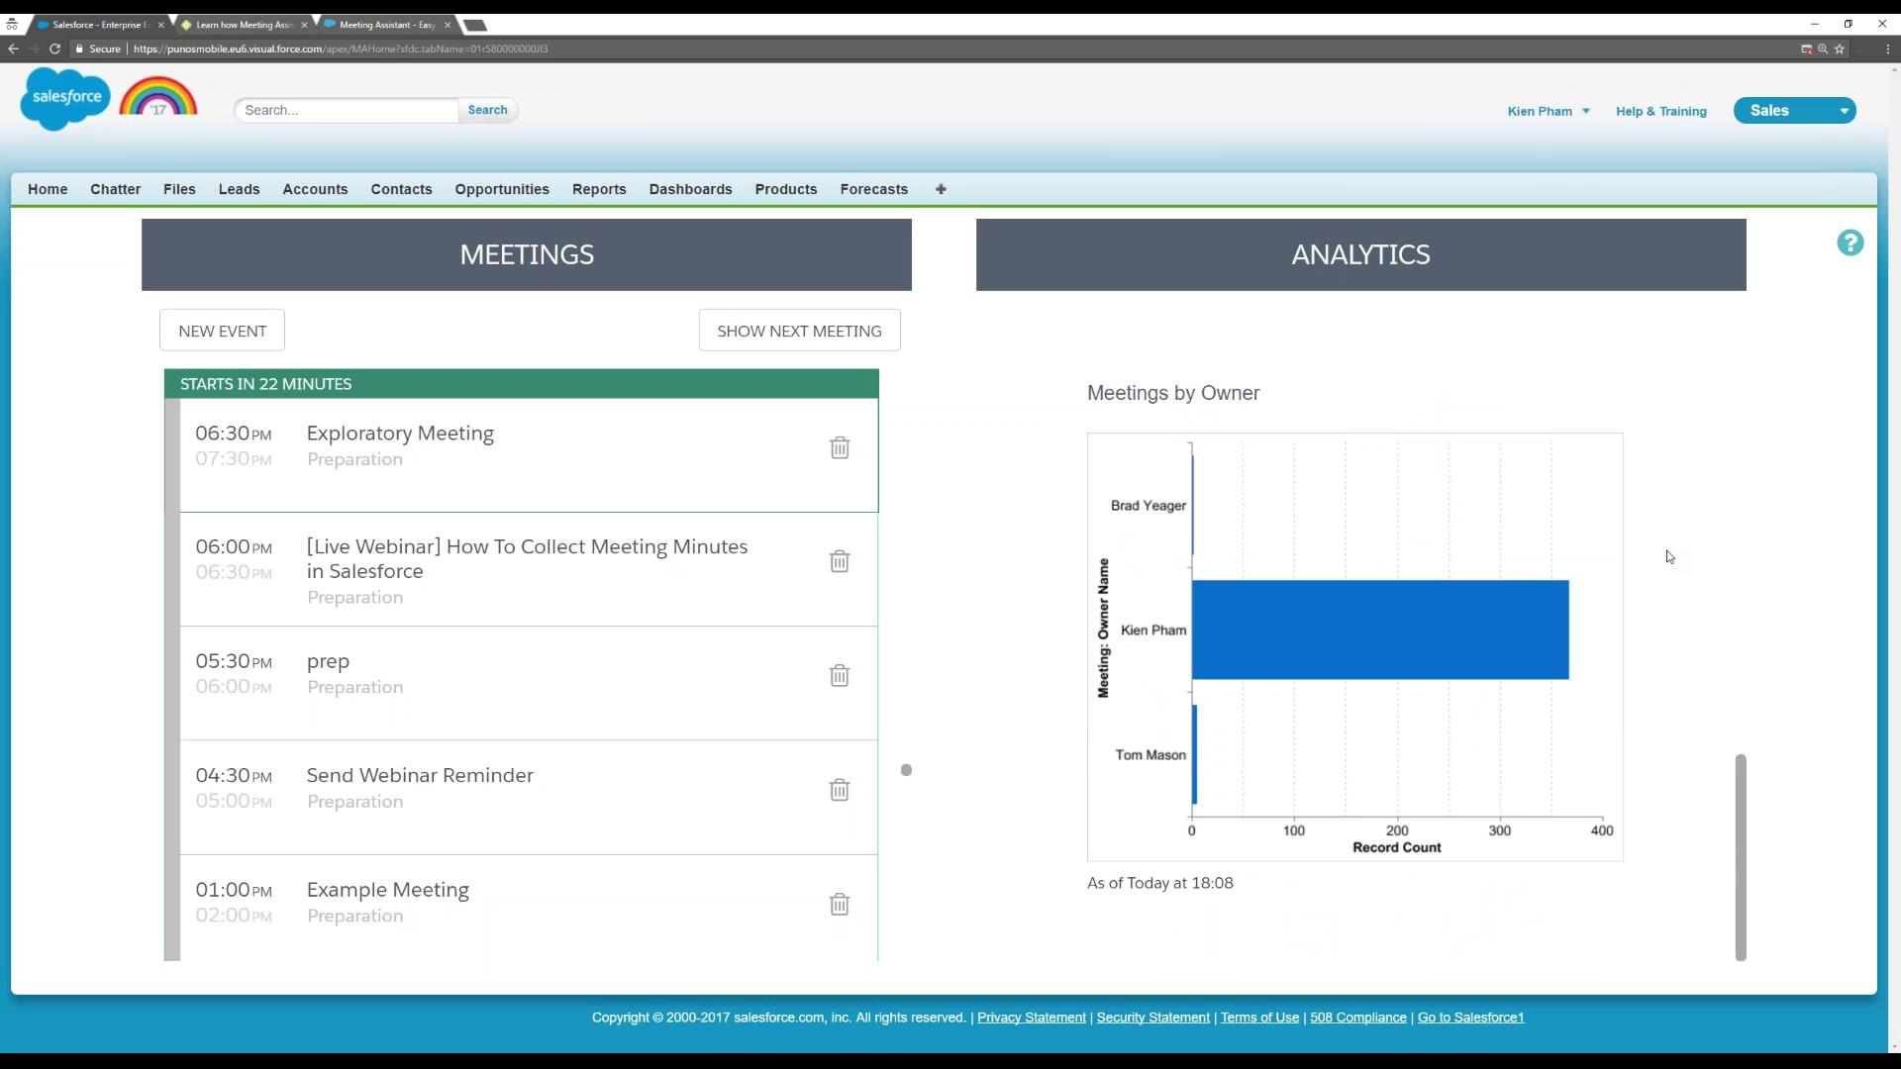
{"action": "scroll", "coordinate": [1650, 540], "scroll_direction": "up", "scroll_amount": 5}
{"action": "scroll", "coordinate": [1650, 541], "scroll_direction": "up", "scroll_amount": 3}
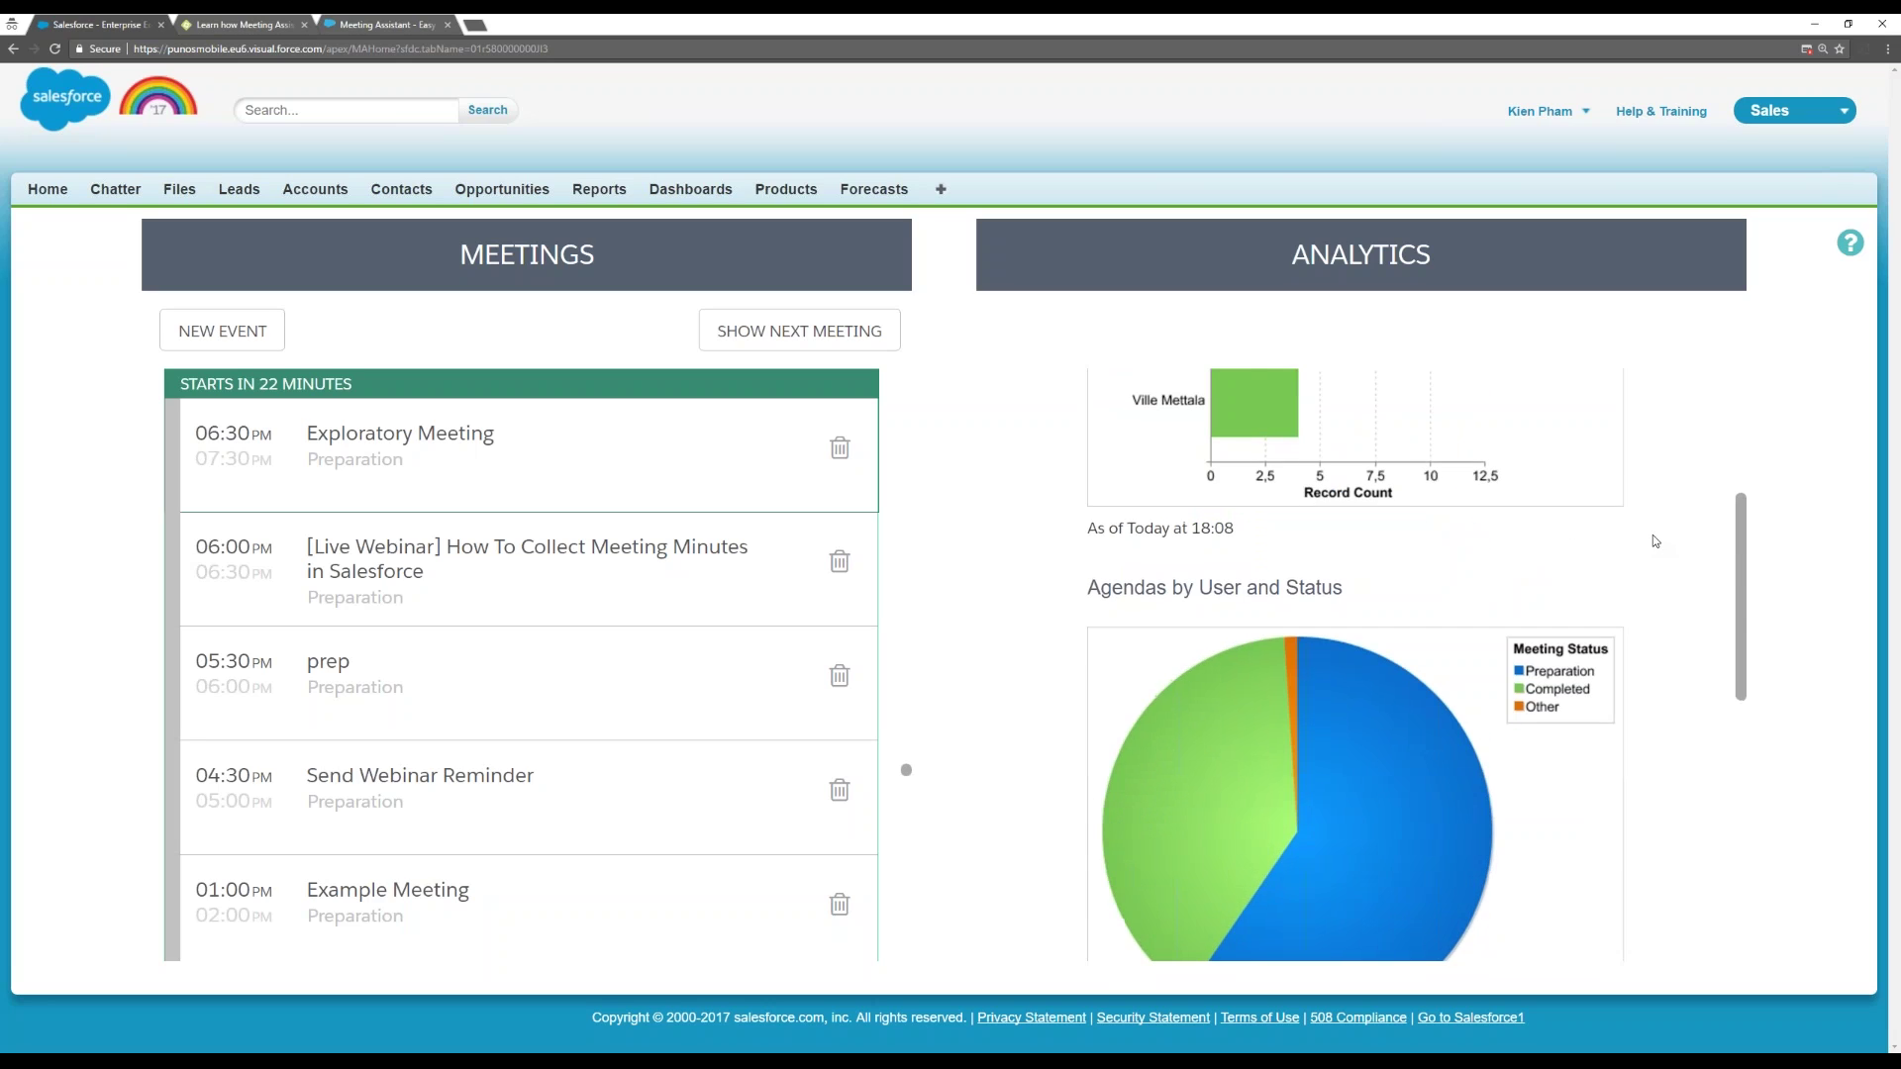
{"action": "scroll", "coordinate": [1653, 541], "scroll_direction": "up", "scroll_amount": 4}
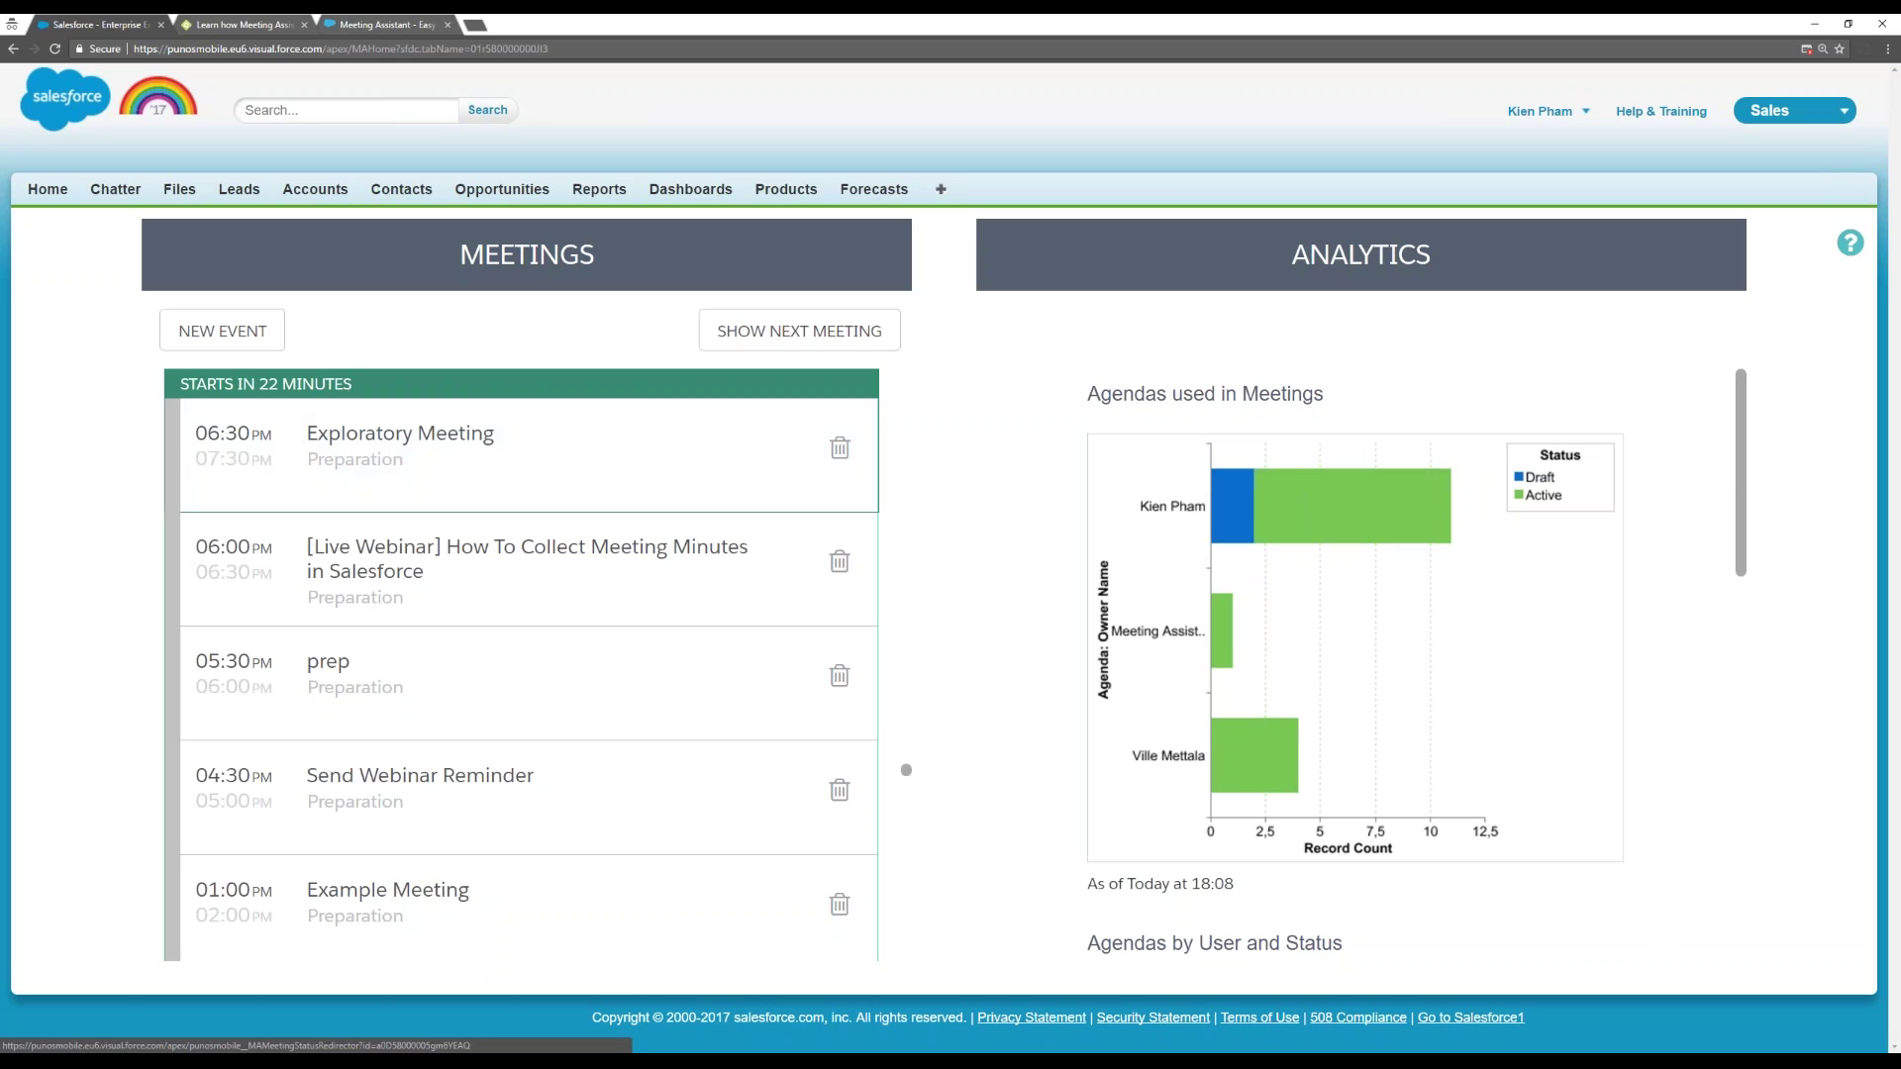
{"action": "scroll", "coordinate": [1361, 648], "scroll_direction": "down", "scroll_amount": 2}
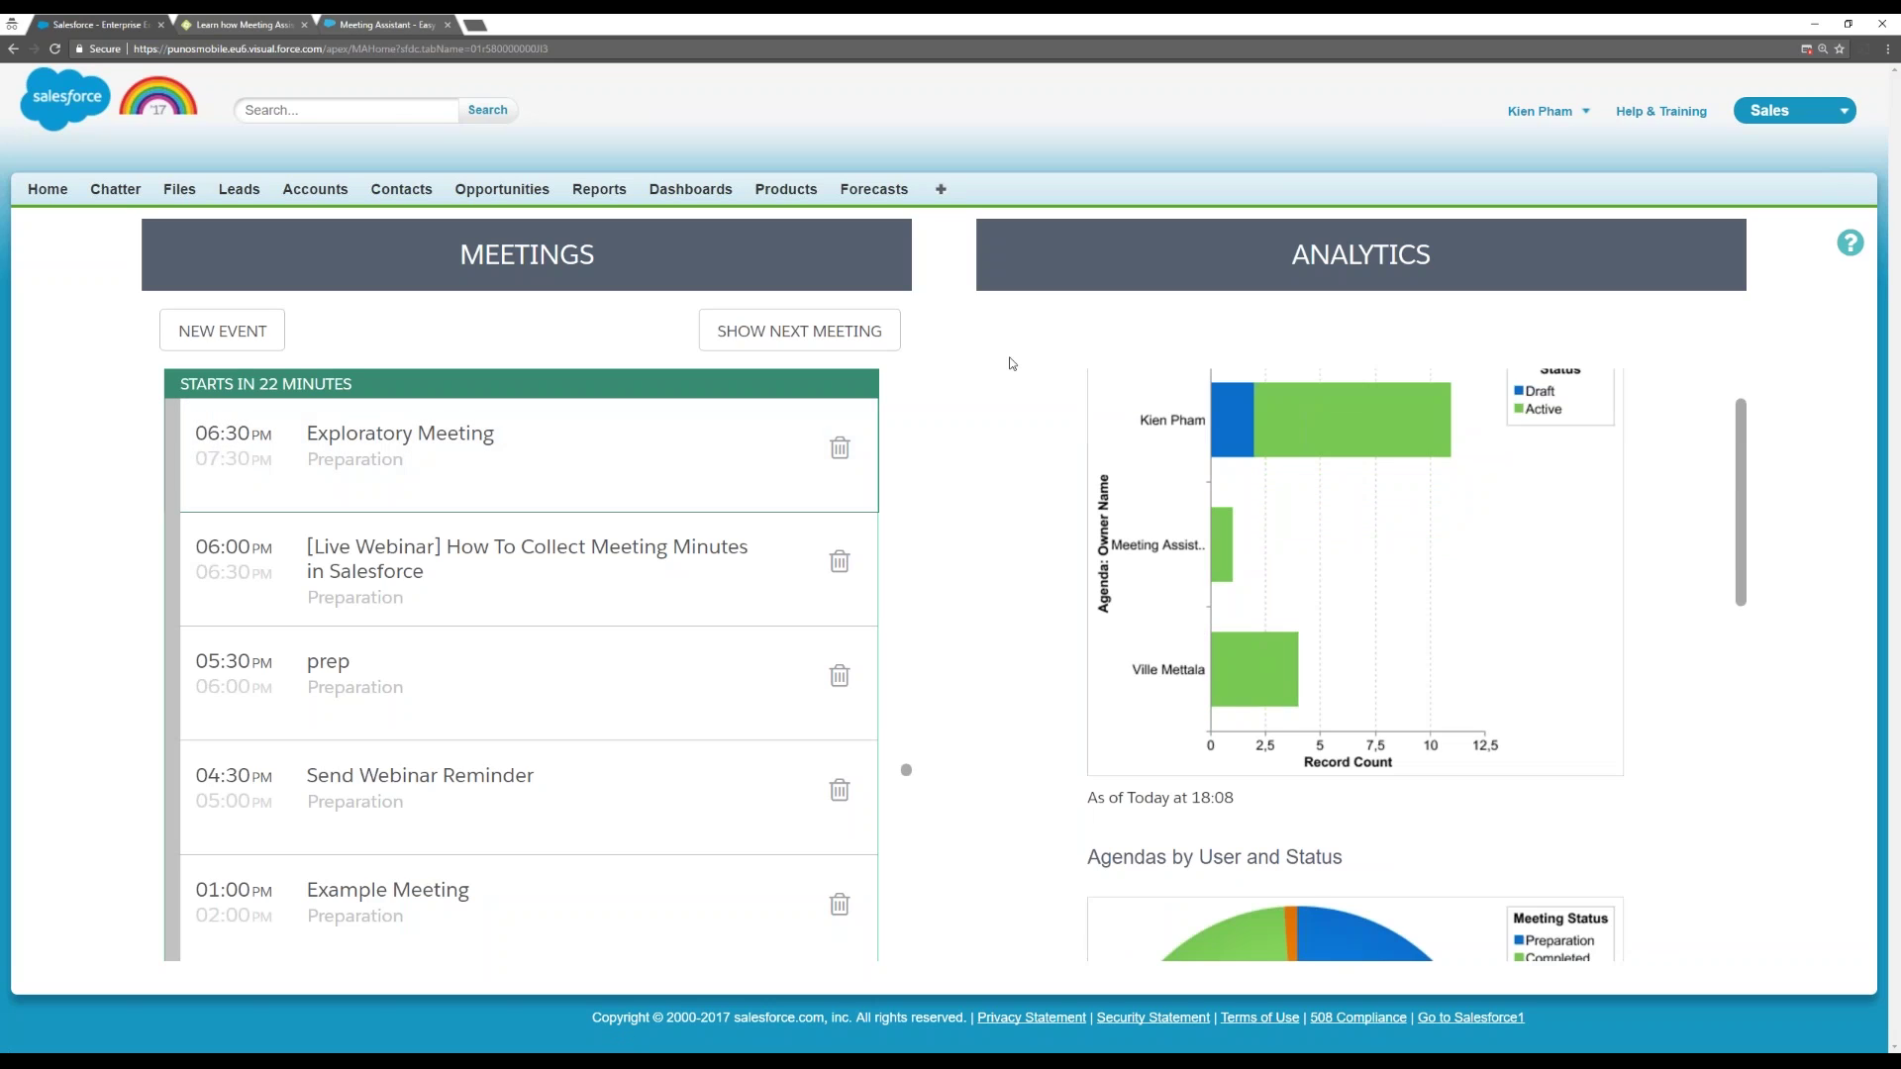
Open today's 18:30 Exploratory Meeting from the home page calendar and review its event details, agenda and meeting link.
{"action": "left_click", "coordinate": [50, 193]}
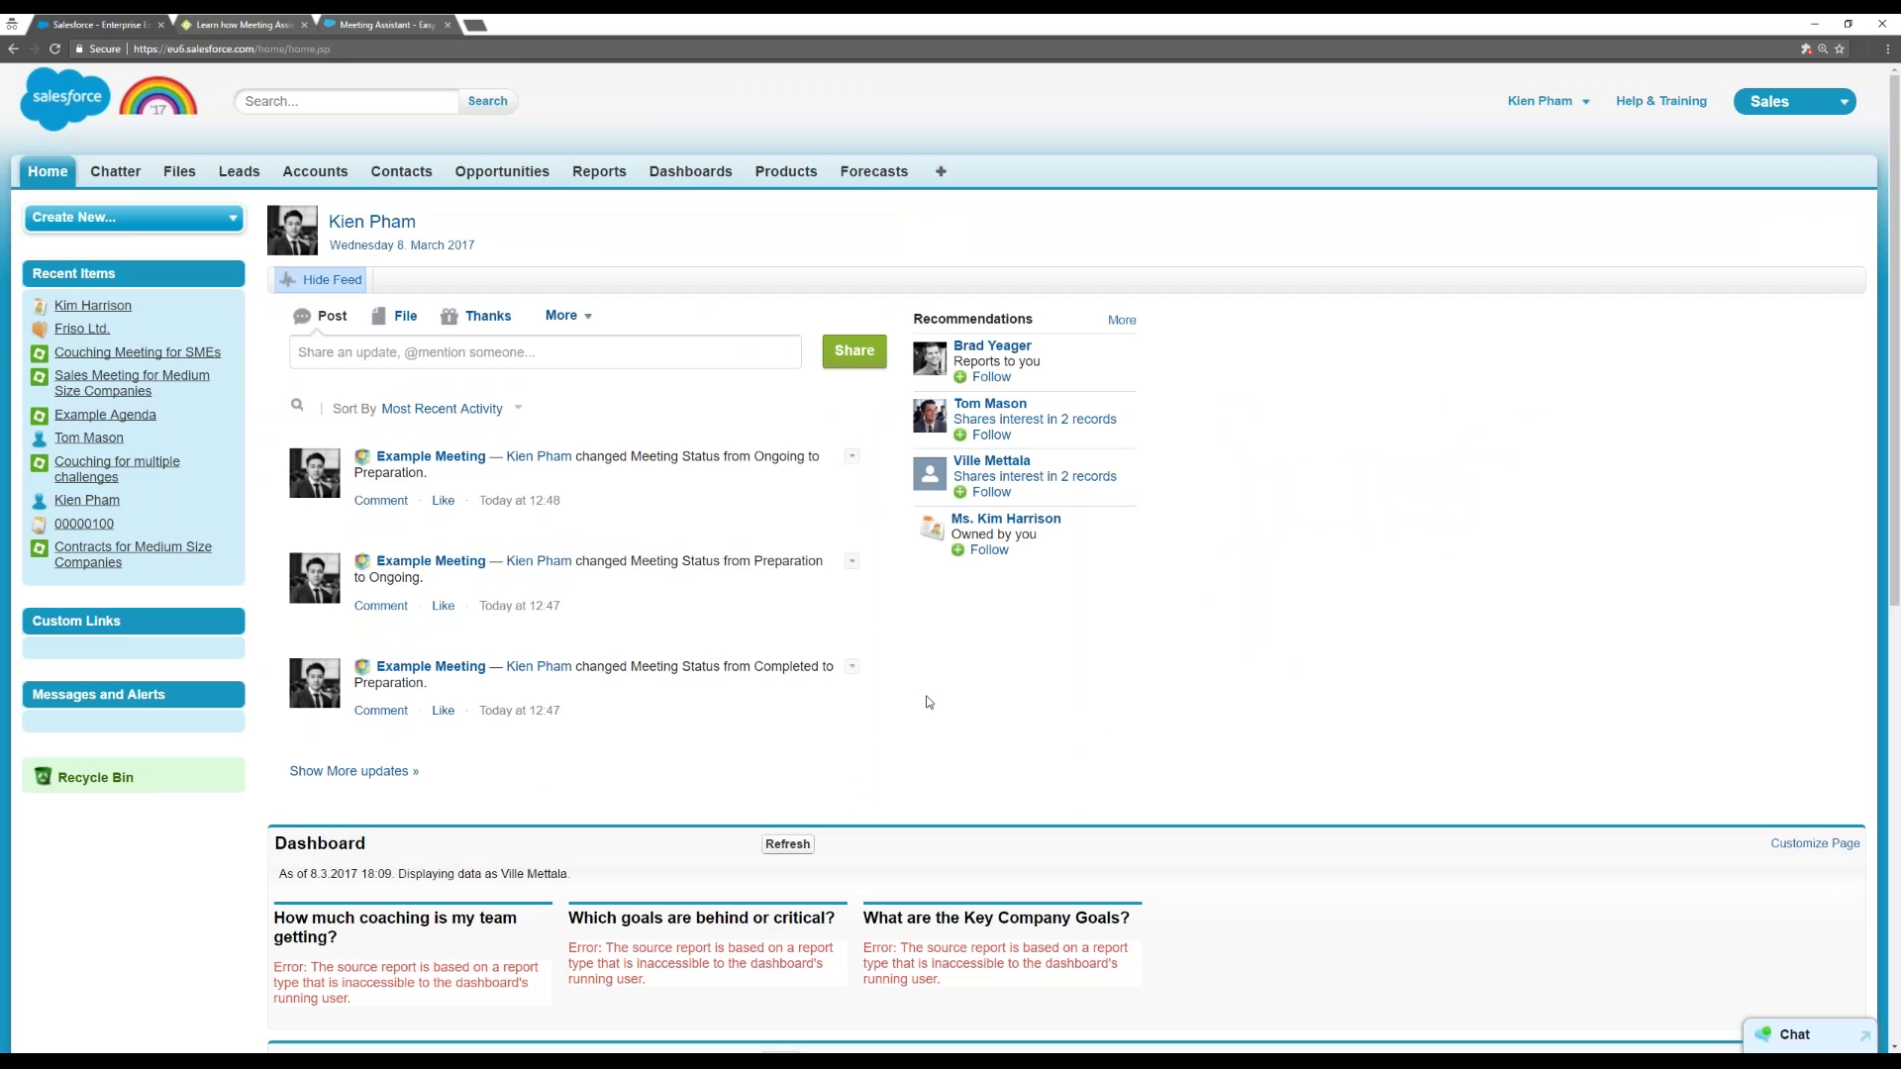
{"action": "scroll", "coordinate": [852, 594], "scroll_direction": "down", "scroll_amount": 4}
{"action": "scroll", "coordinate": [850, 594], "scroll_direction": "down", "scroll_amount": 5}
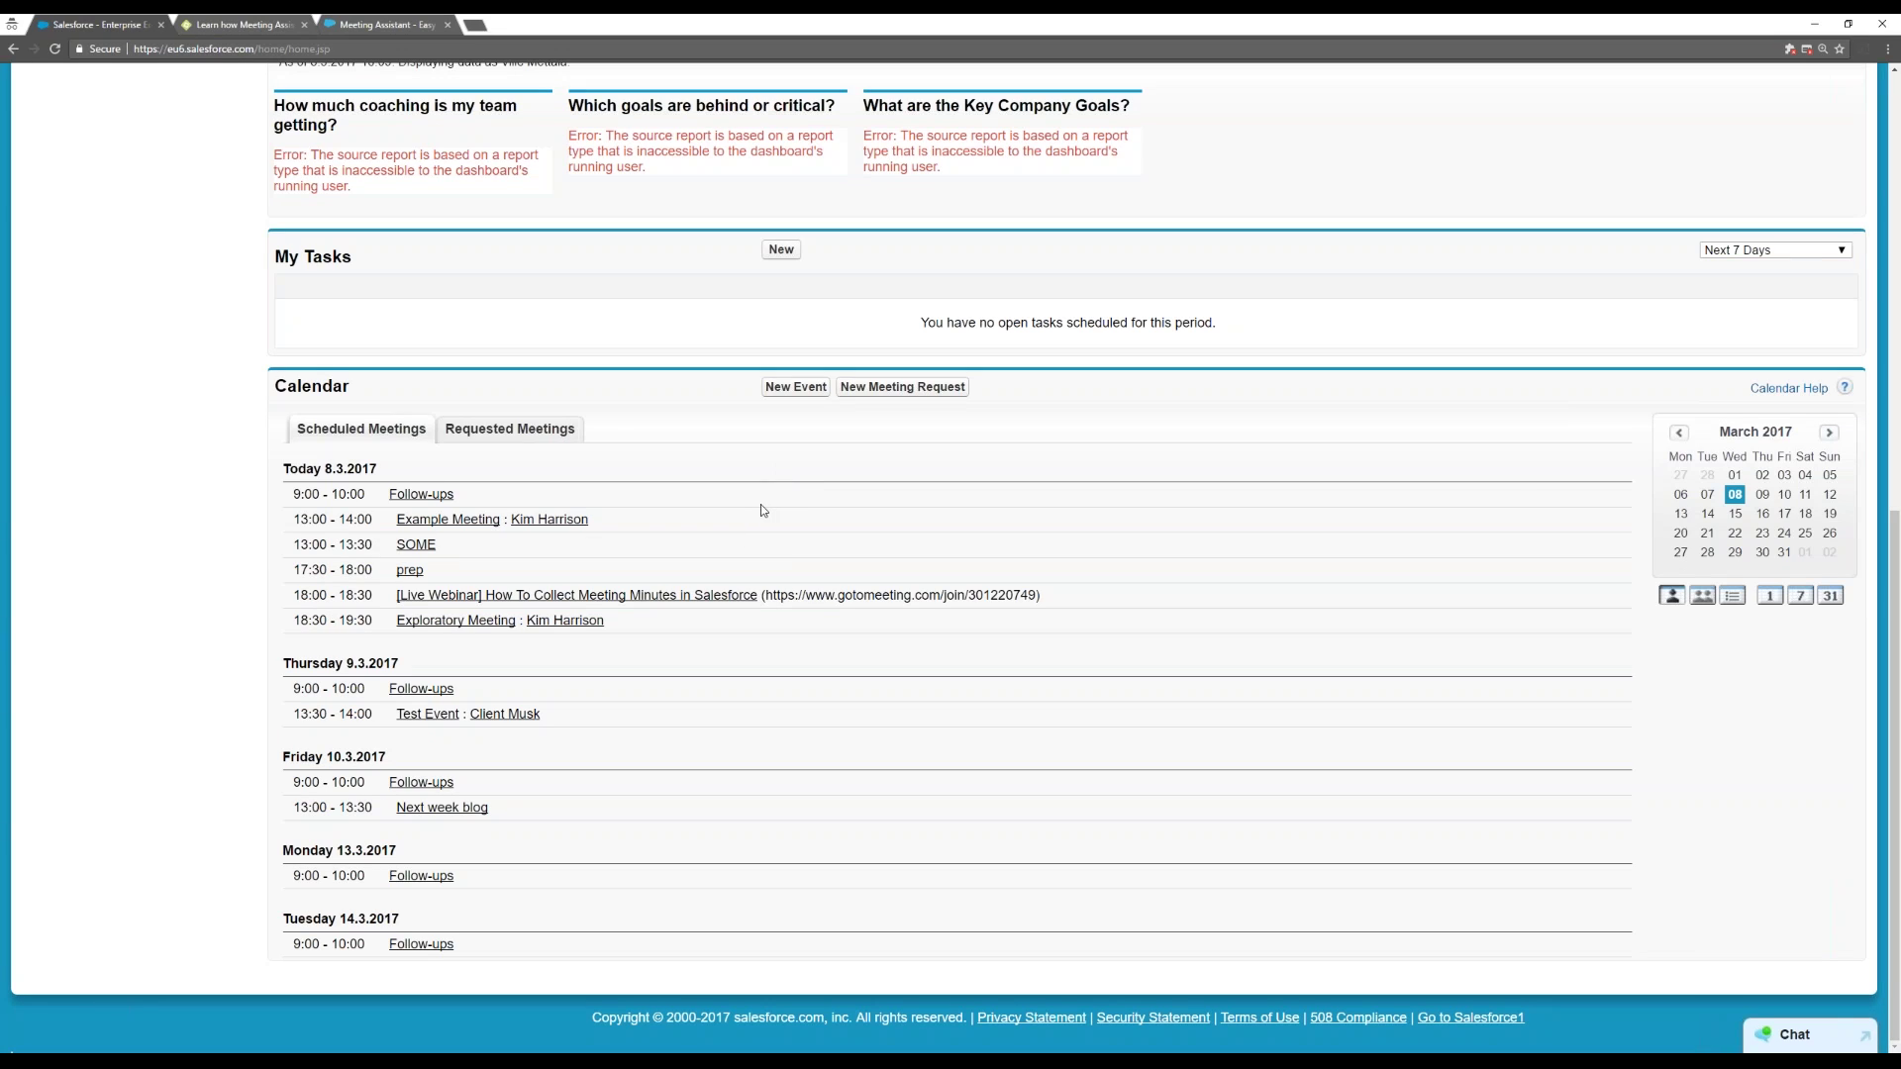
{"action": "left_click", "coordinate": [455, 621]}
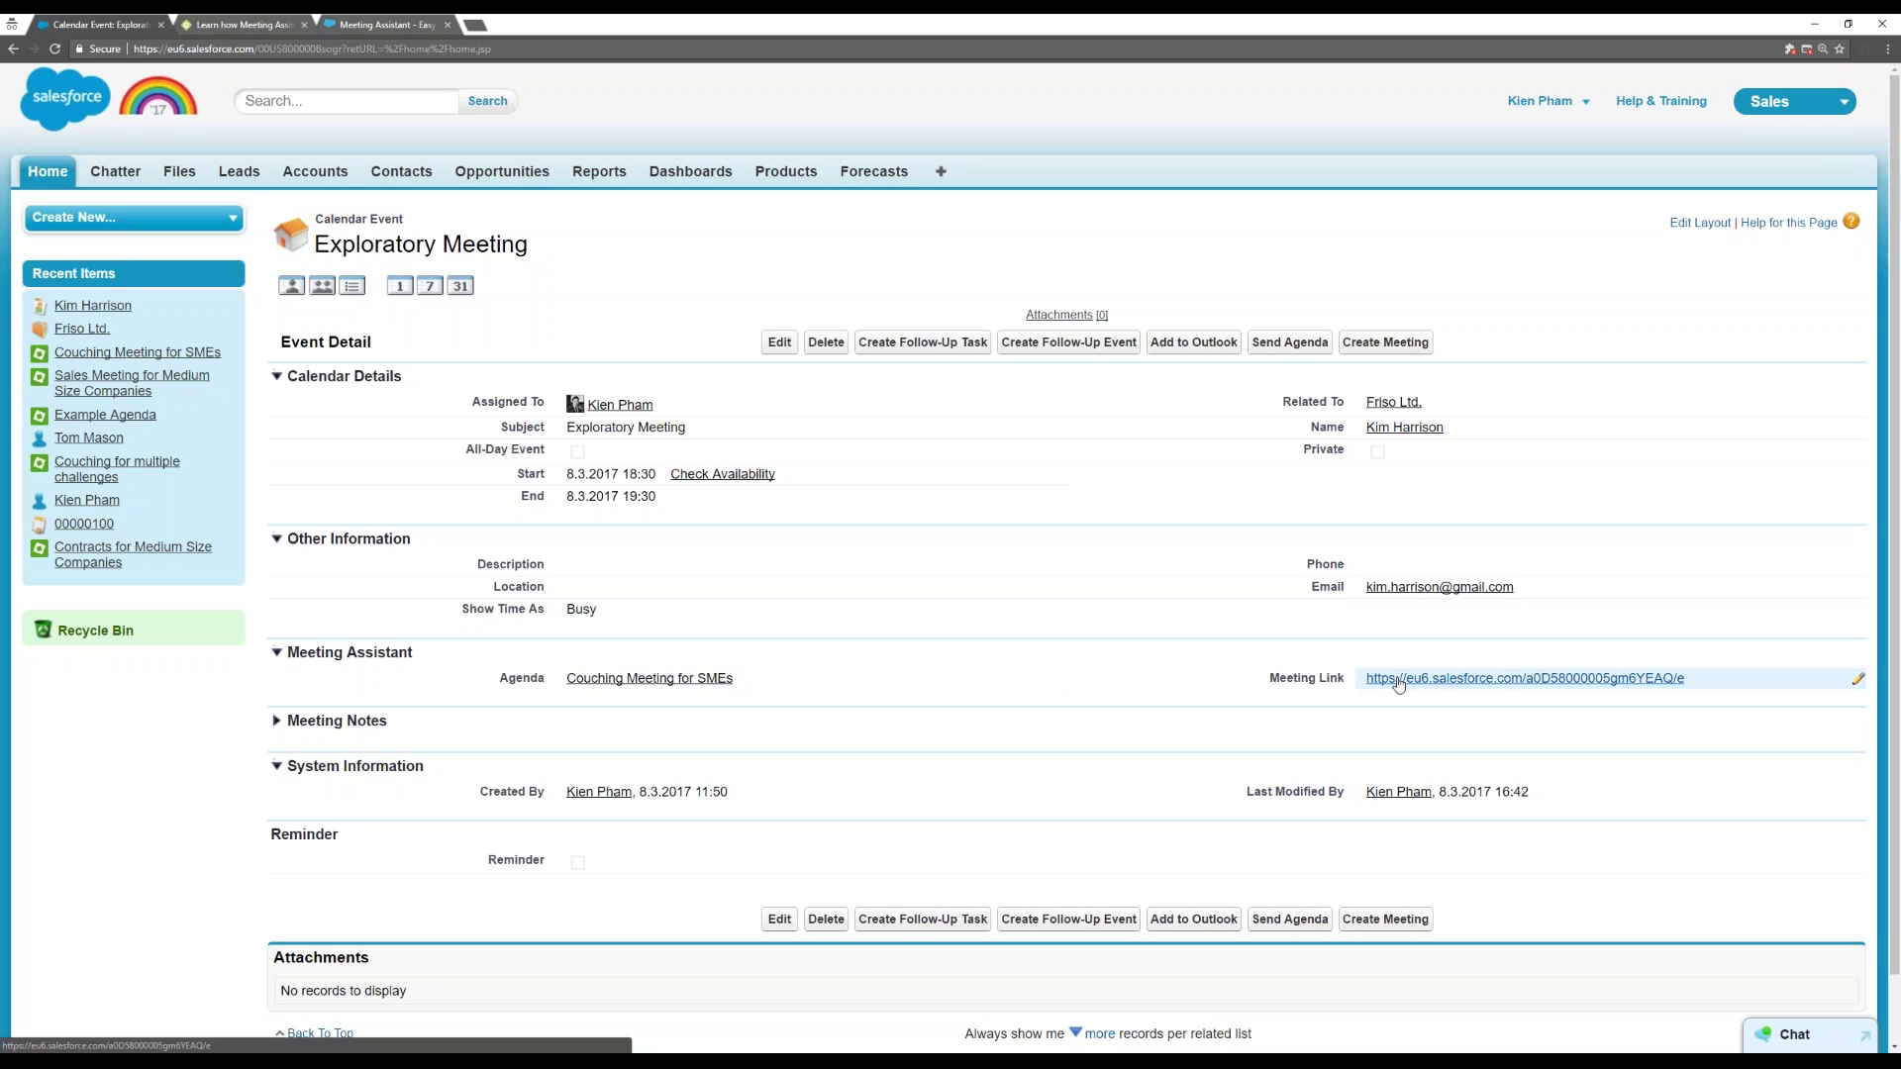
{"action": "scroll", "coordinate": [1001, 624], "scroll_direction": "down", "scroll_amount": 2}
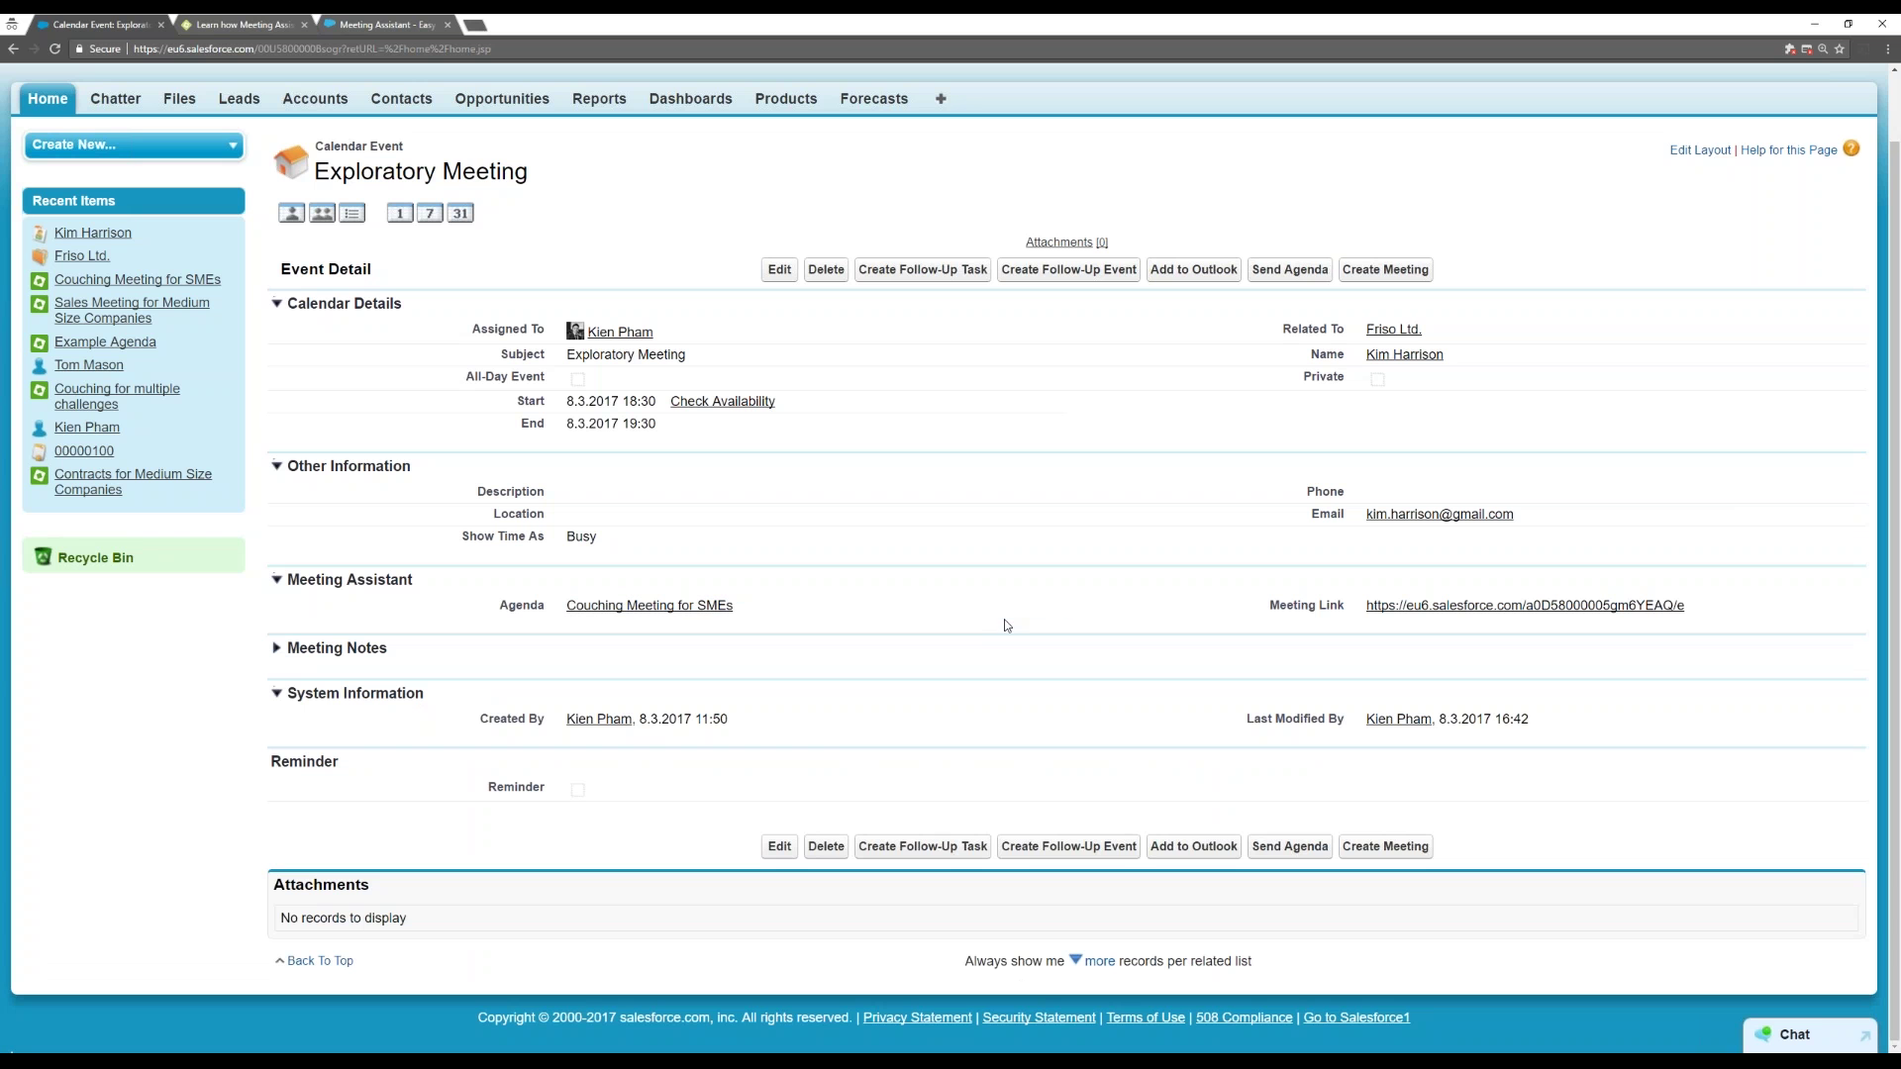
{"action": "scroll", "coordinate": [1030, 620], "scroll_direction": "up", "scroll_amount": 2}
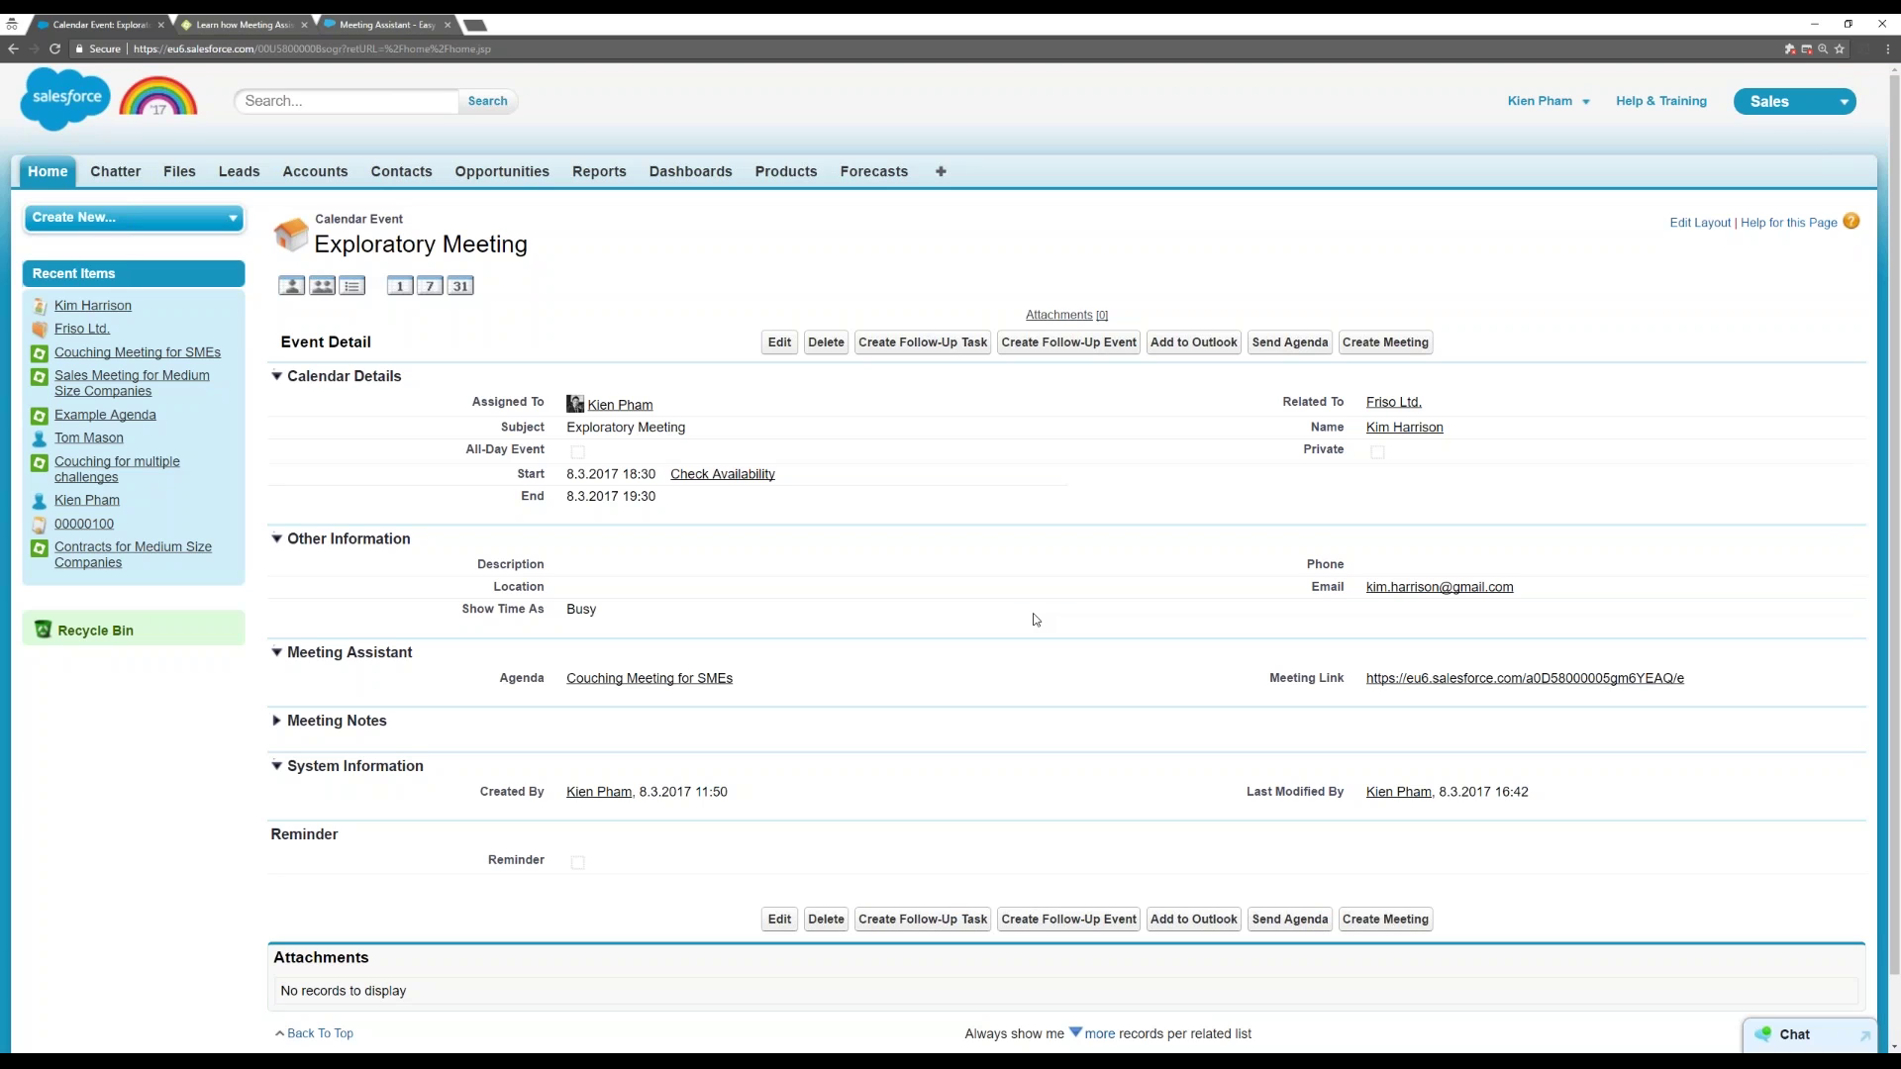
{"action": "scroll", "coordinate": [976, 634], "scroll_direction": "down", "scroll_amount": 1}
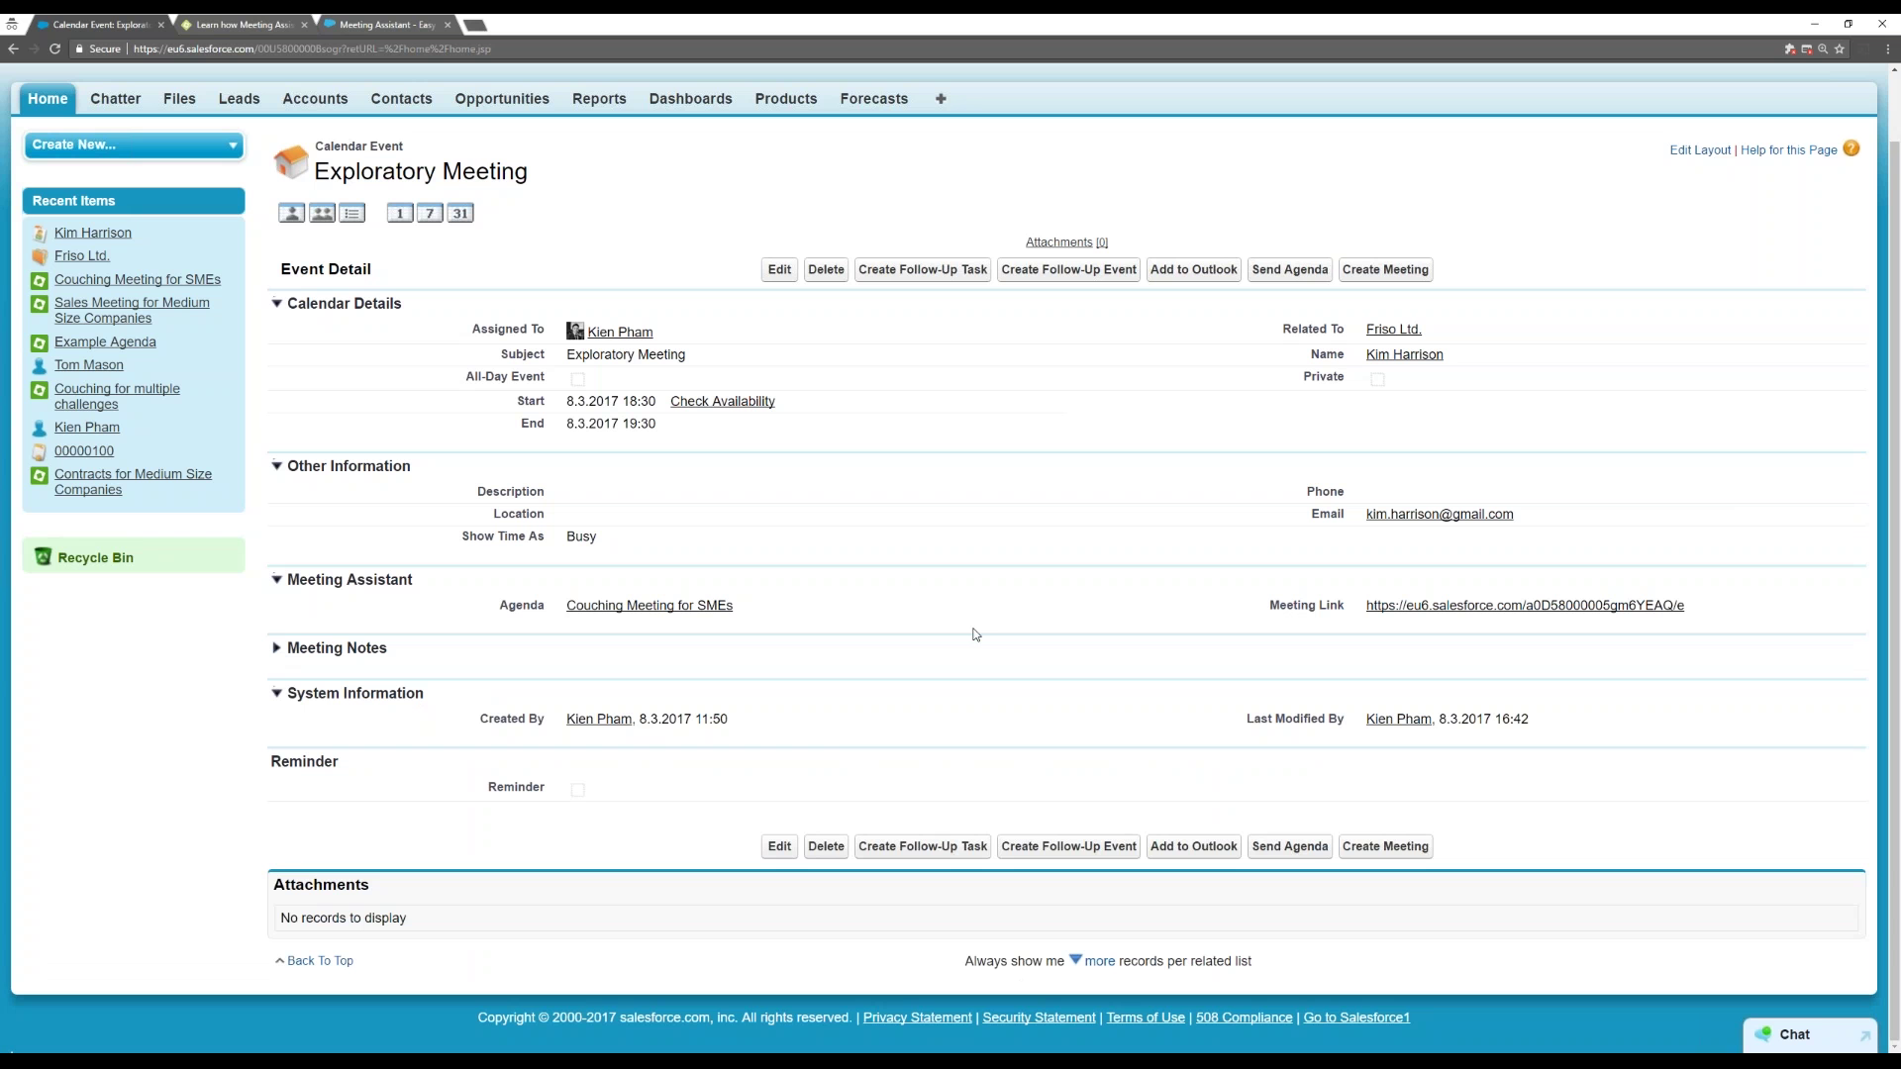
{"action": "scroll", "coordinate": [1030, 622], "scroll_direction": "up", "scroll_amount": 1}
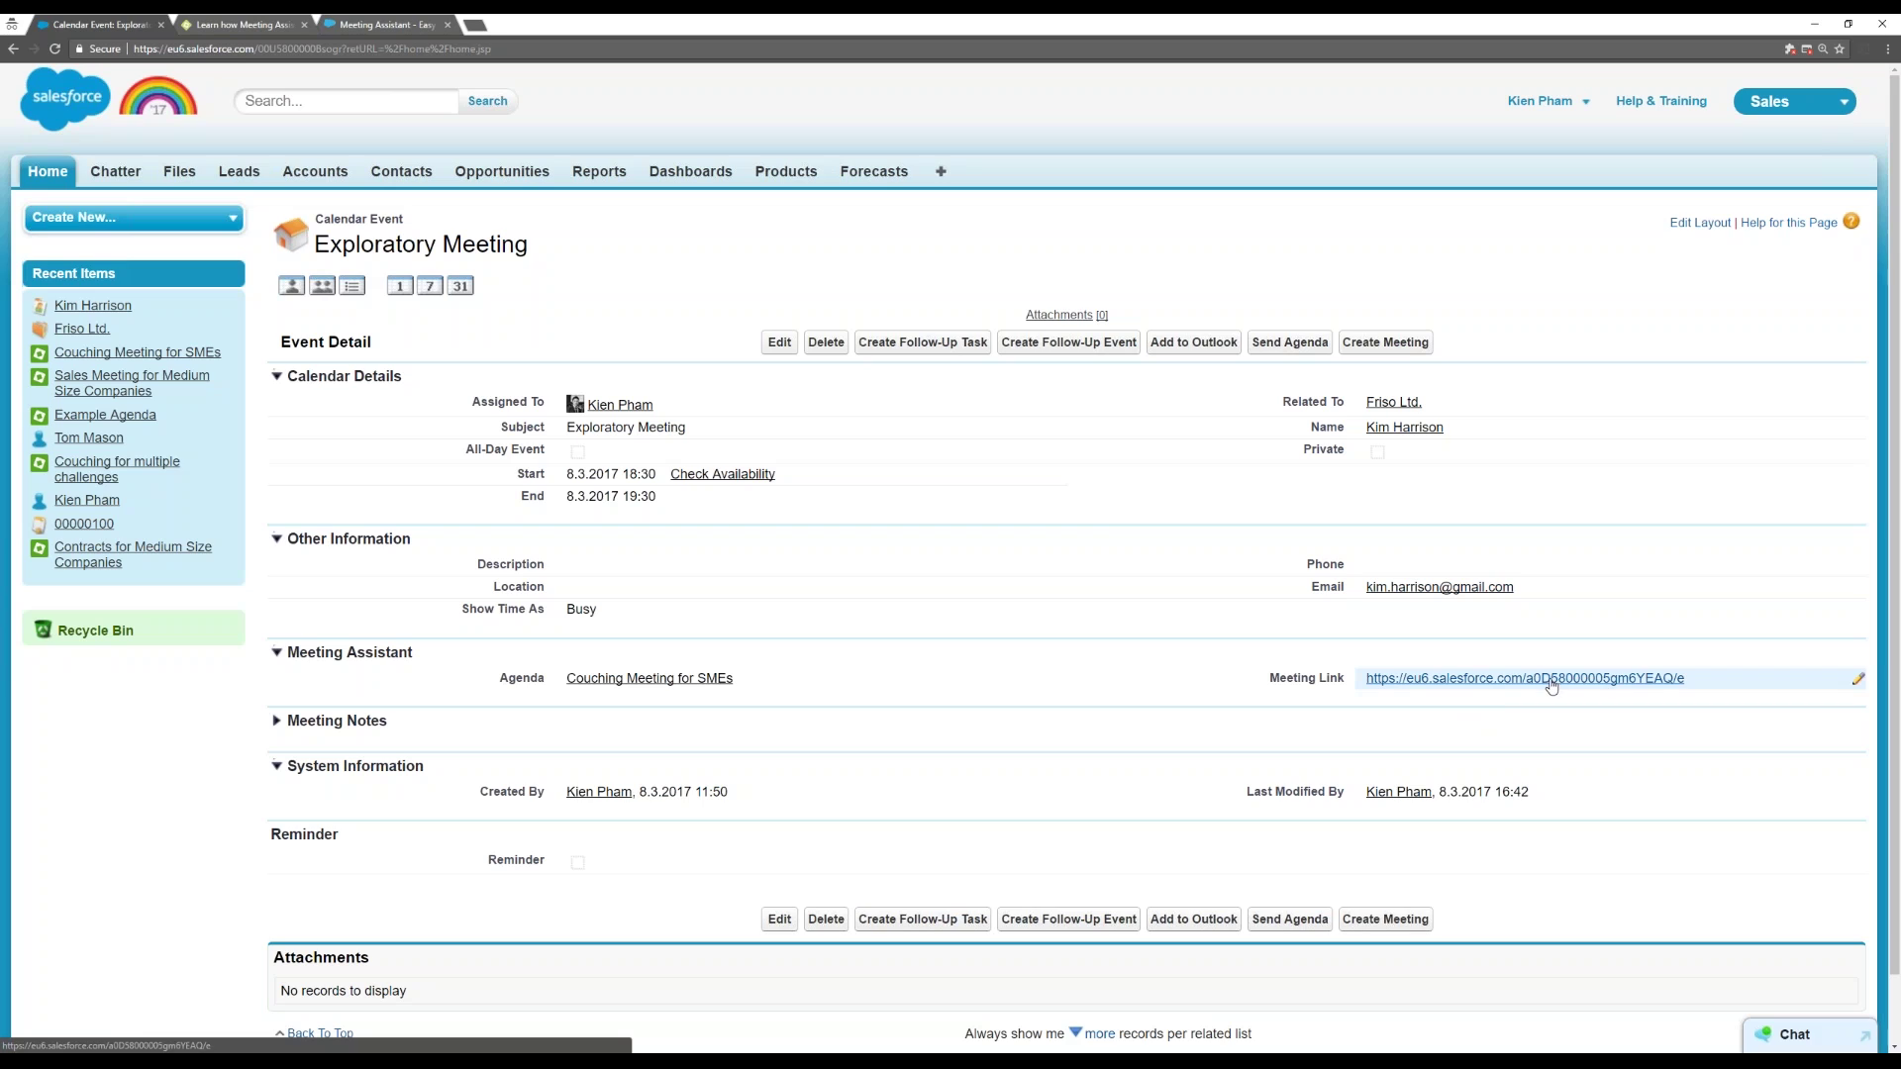
Return to the Meeting Assistant home page through the full list of available tabs.
{"action": "left_click", "coordinate": [942, 173]}
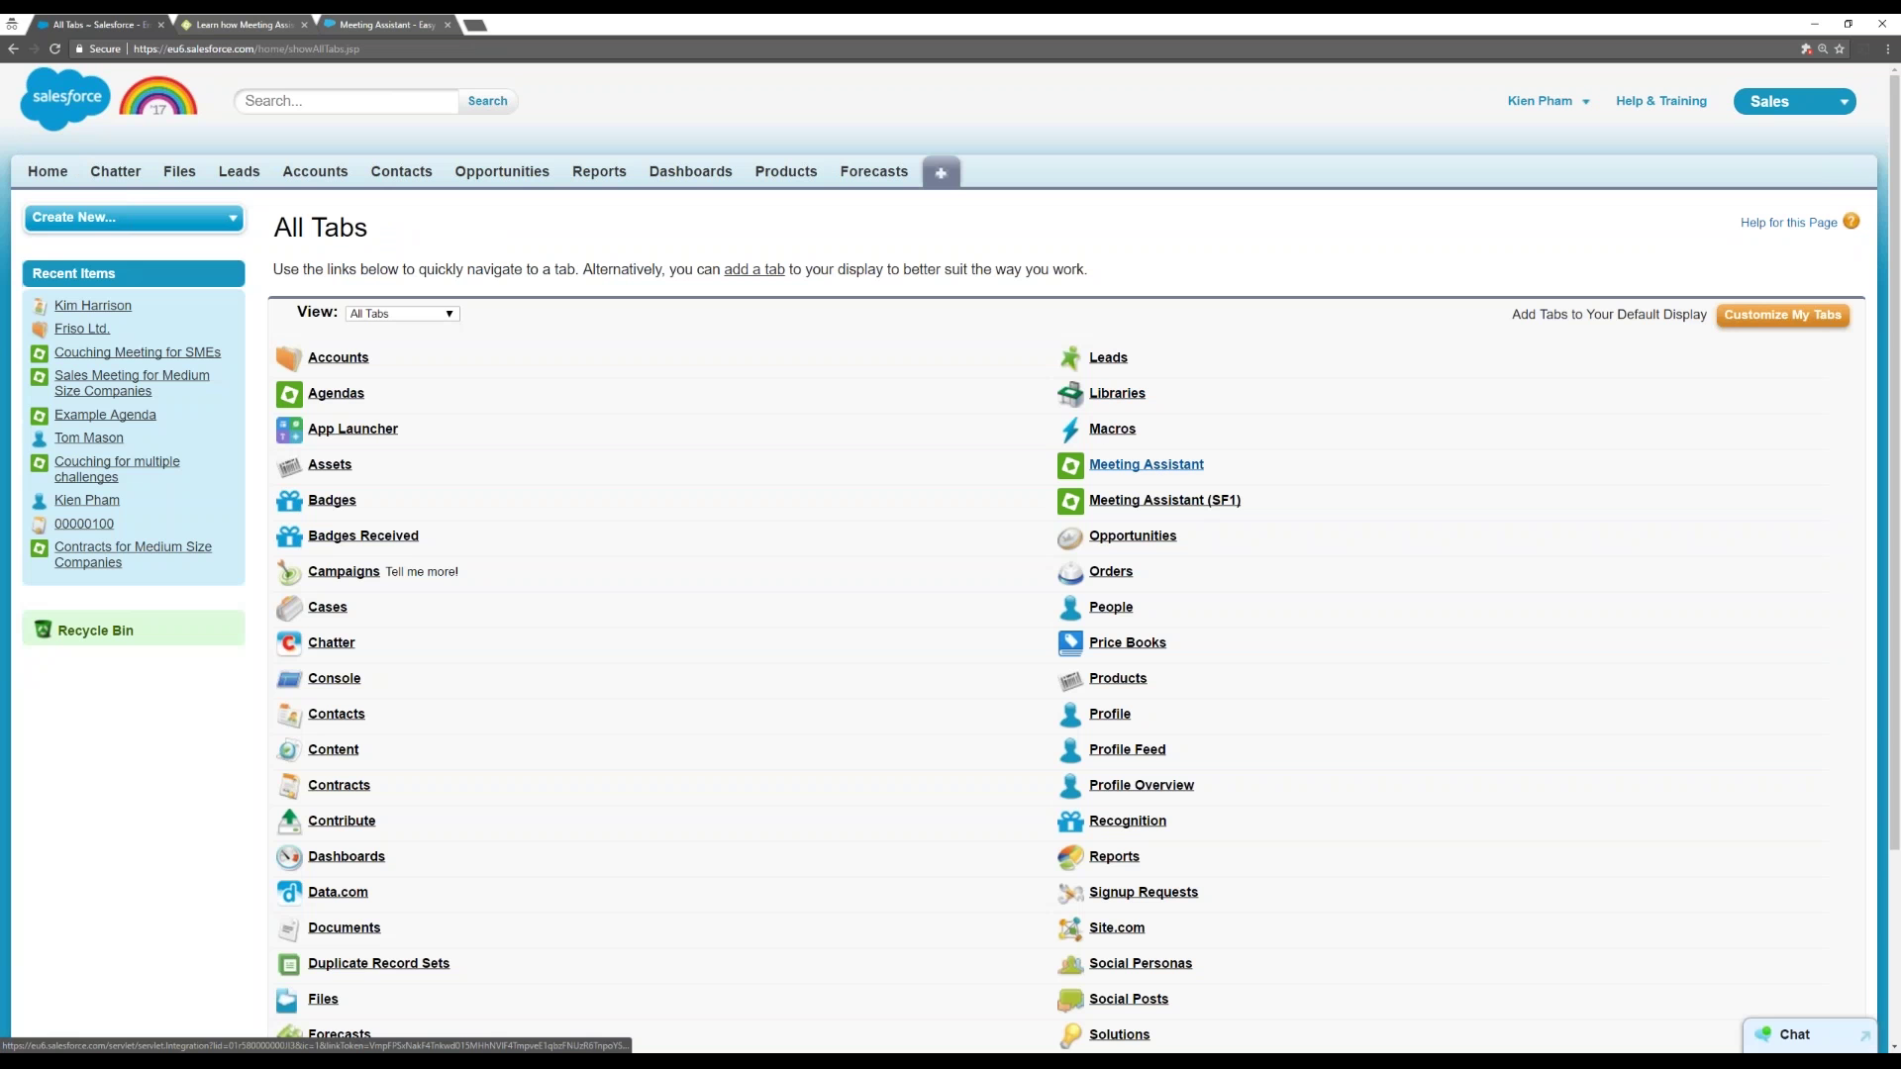
{"action": "left_click", "coordinate": [1107, 466]}
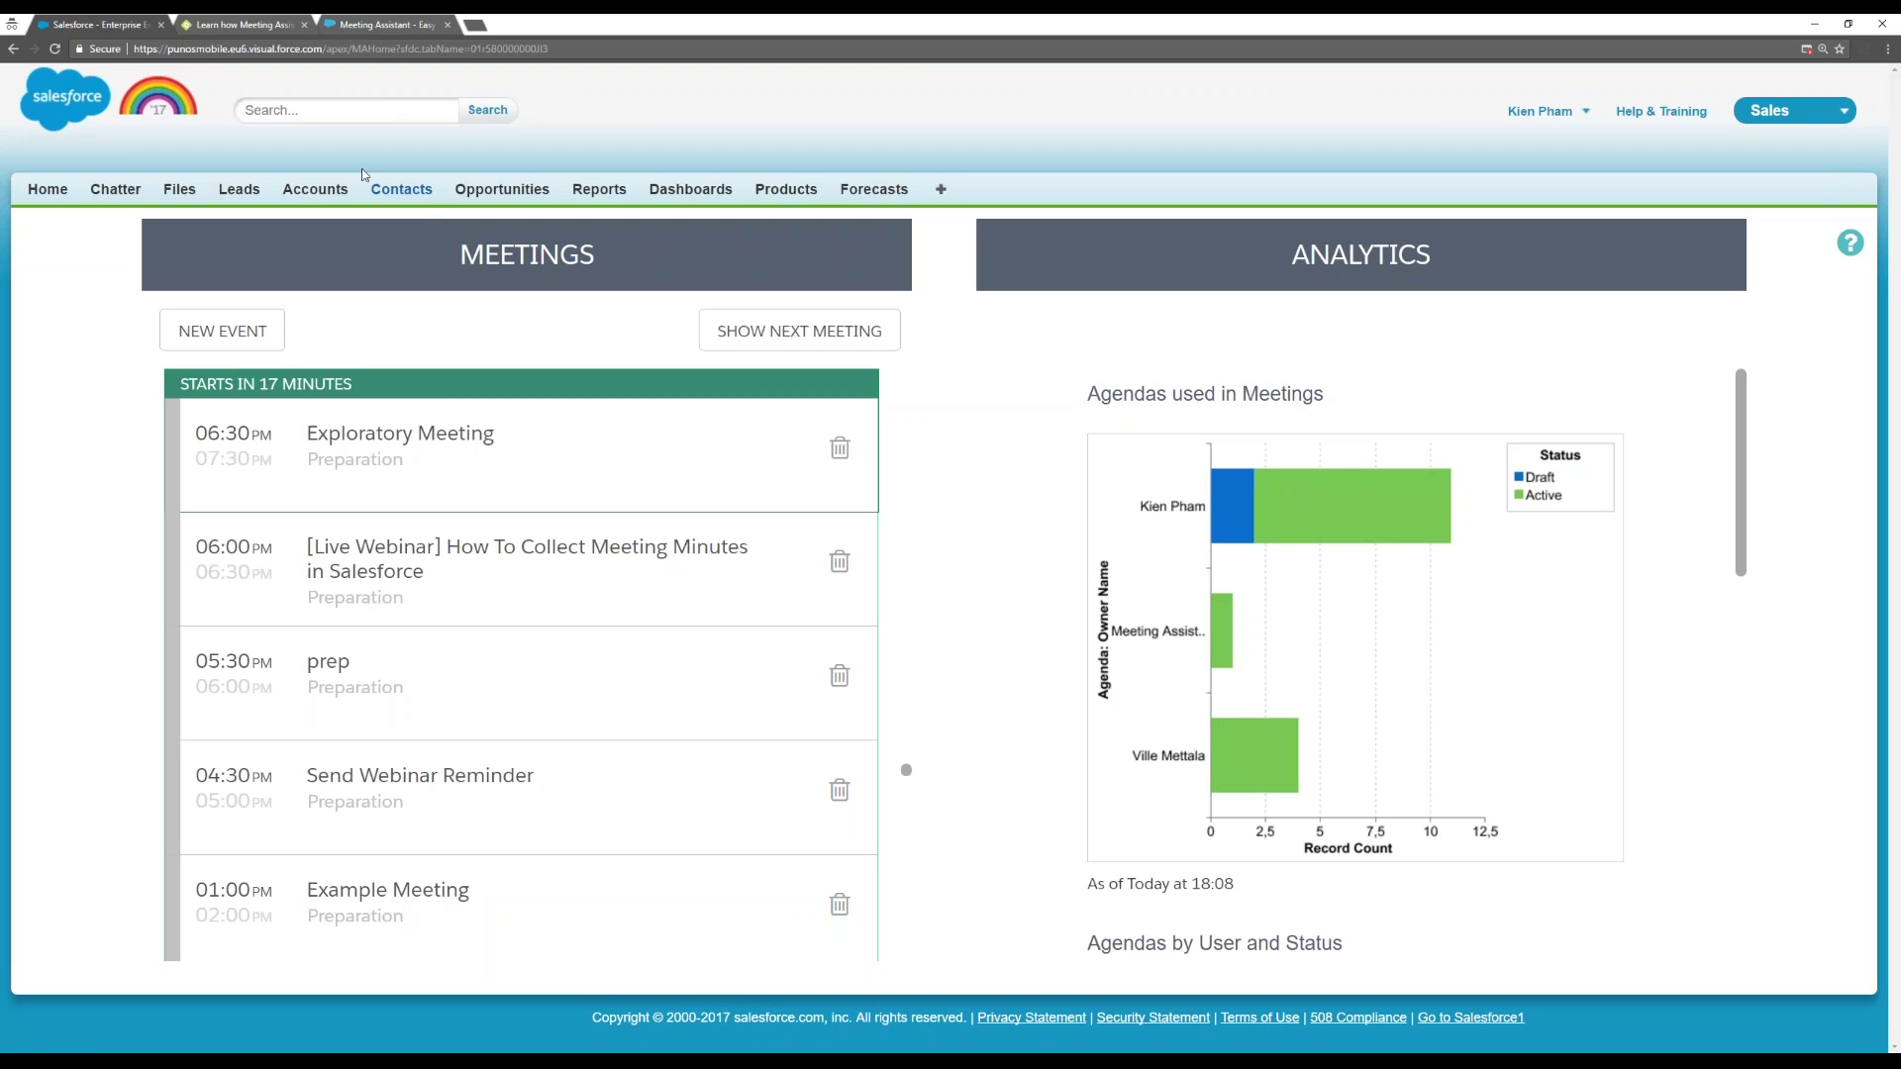
Find the attendee's contact record by first name and open the Exploratory Meeting of 8.3.2017 18:30 from its meetings.
{"action": "left_click", "coordinate": [347, 110]}
{"action": "type", "text": "Kim"}
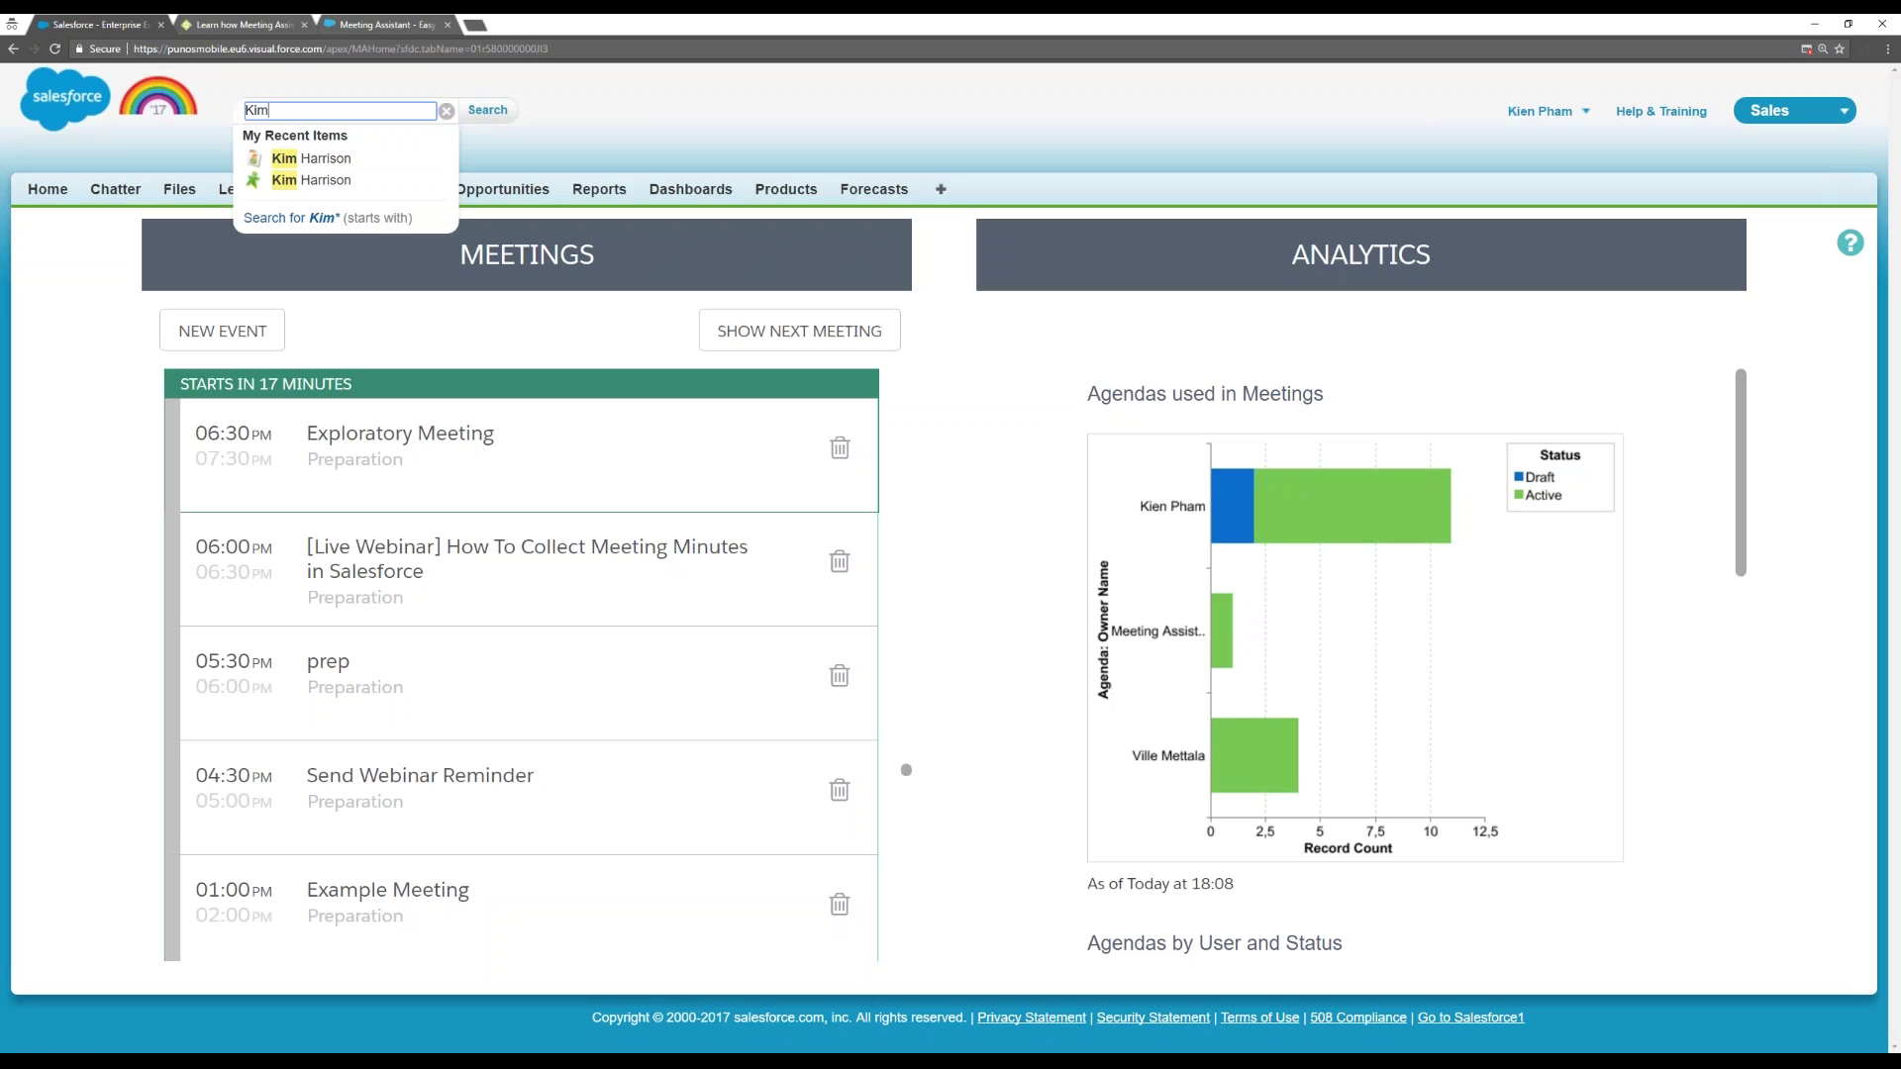
{"action": "left_click", "coordinate": [334, 159]}
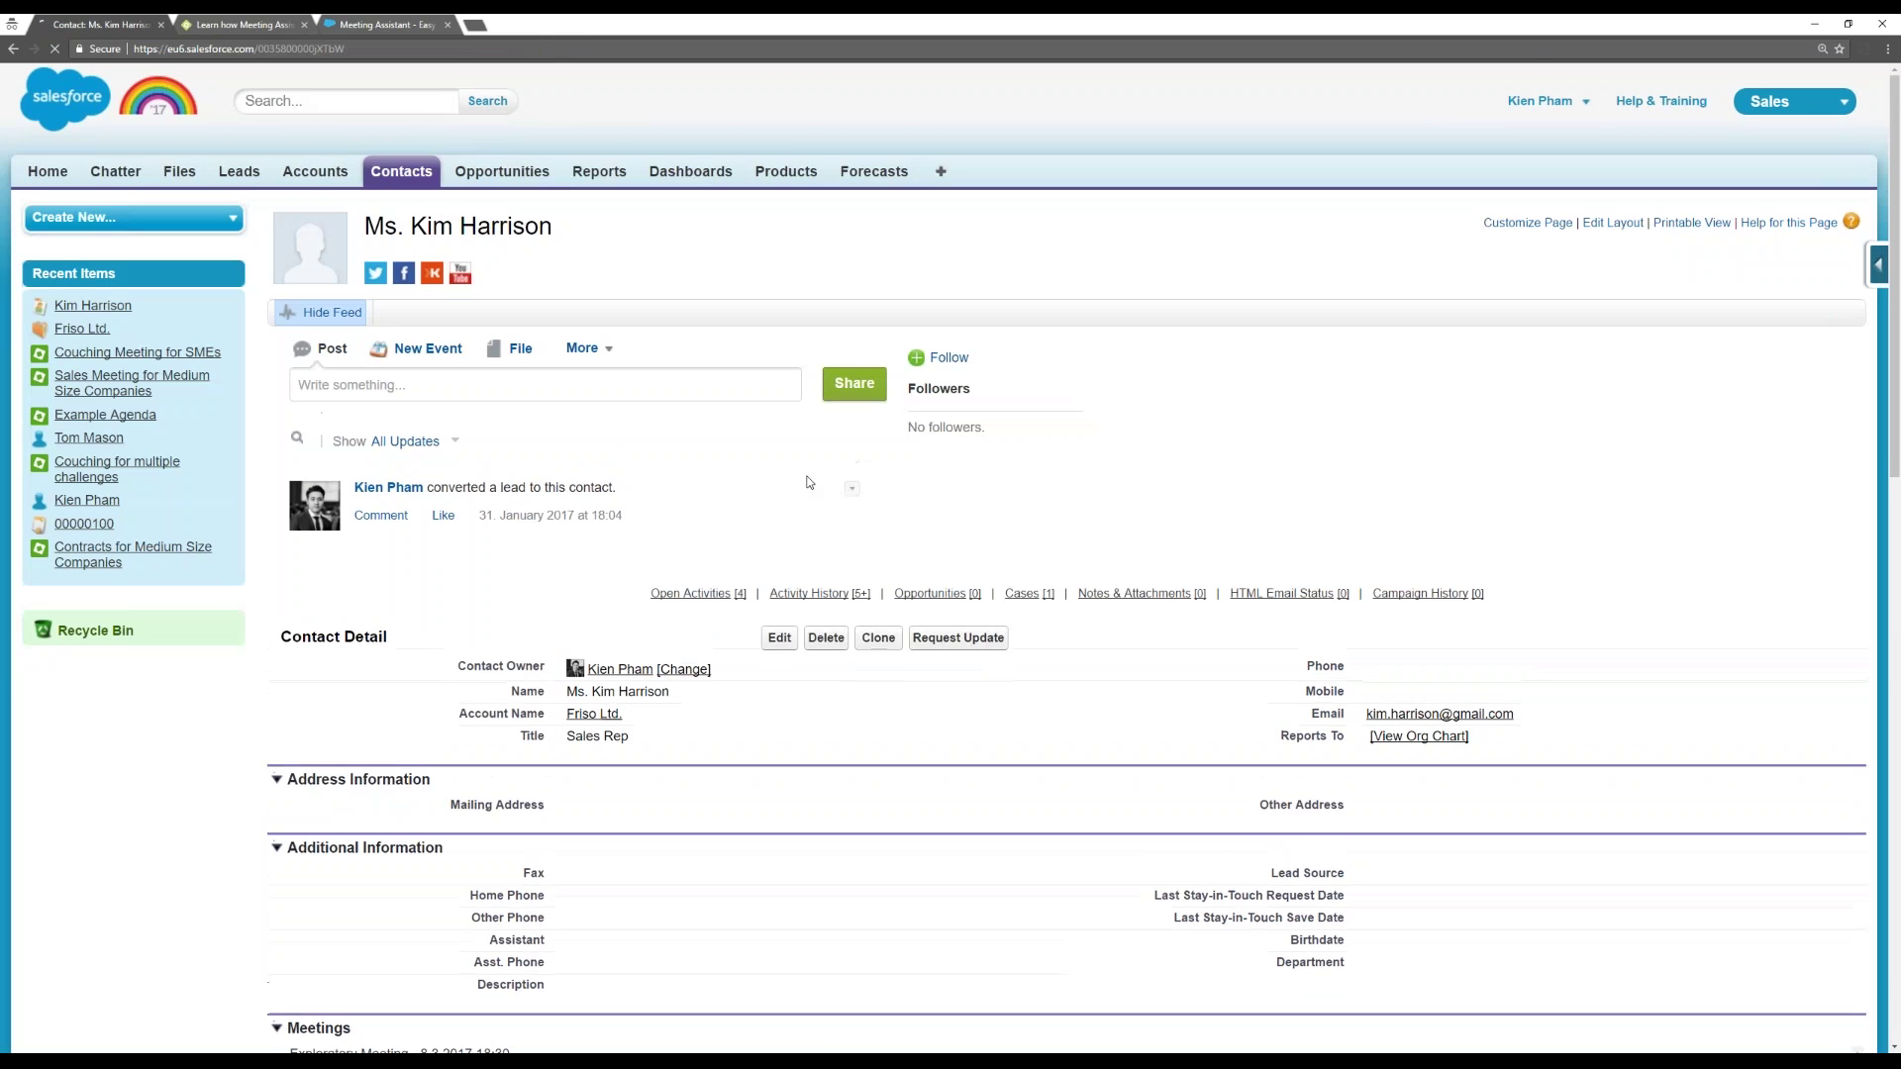
{"action": "scroll", "coordinate": [810, 491], "scroll_direction": "down", "scroll_amount": 3}
{"action": "scroll", "coordinate": [810, 491], "scroll_direction": "down", "scroll_amount": 3}
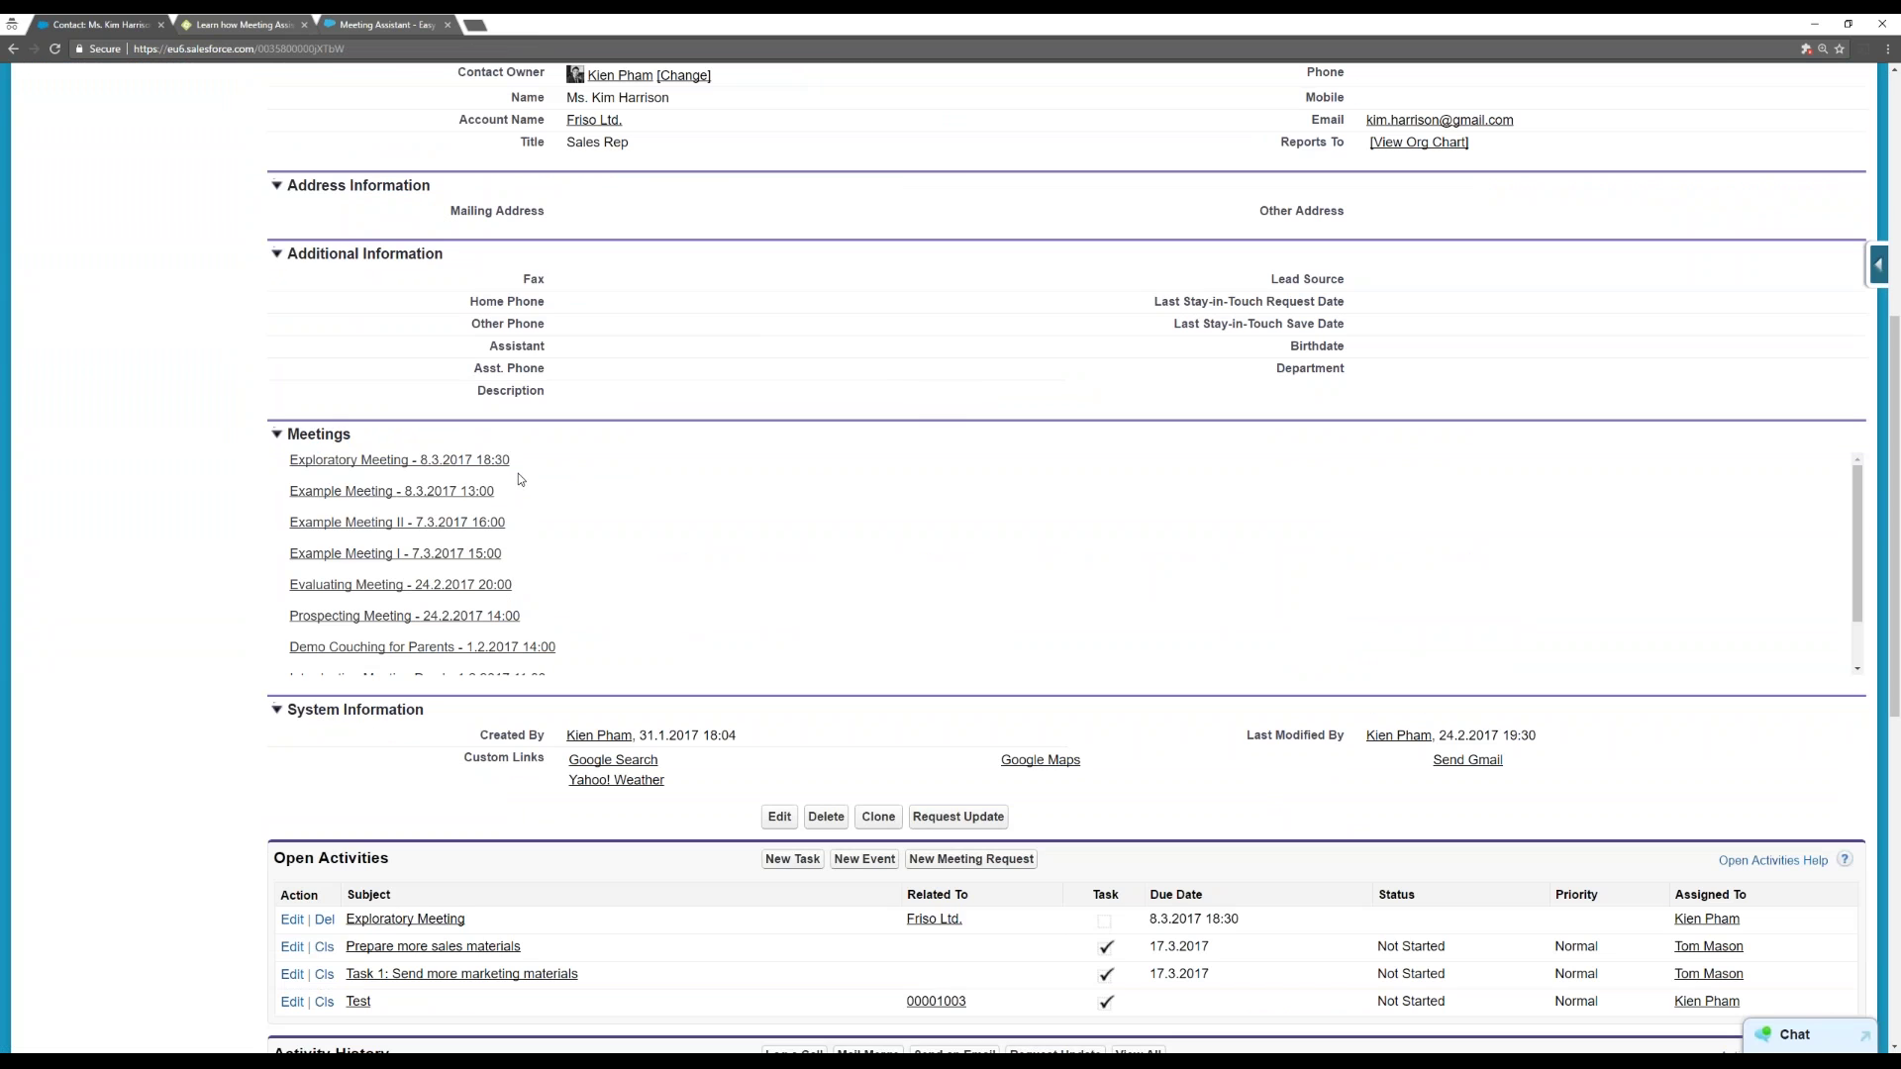
{"action": "left_click", "coordinate": [386, 463]}
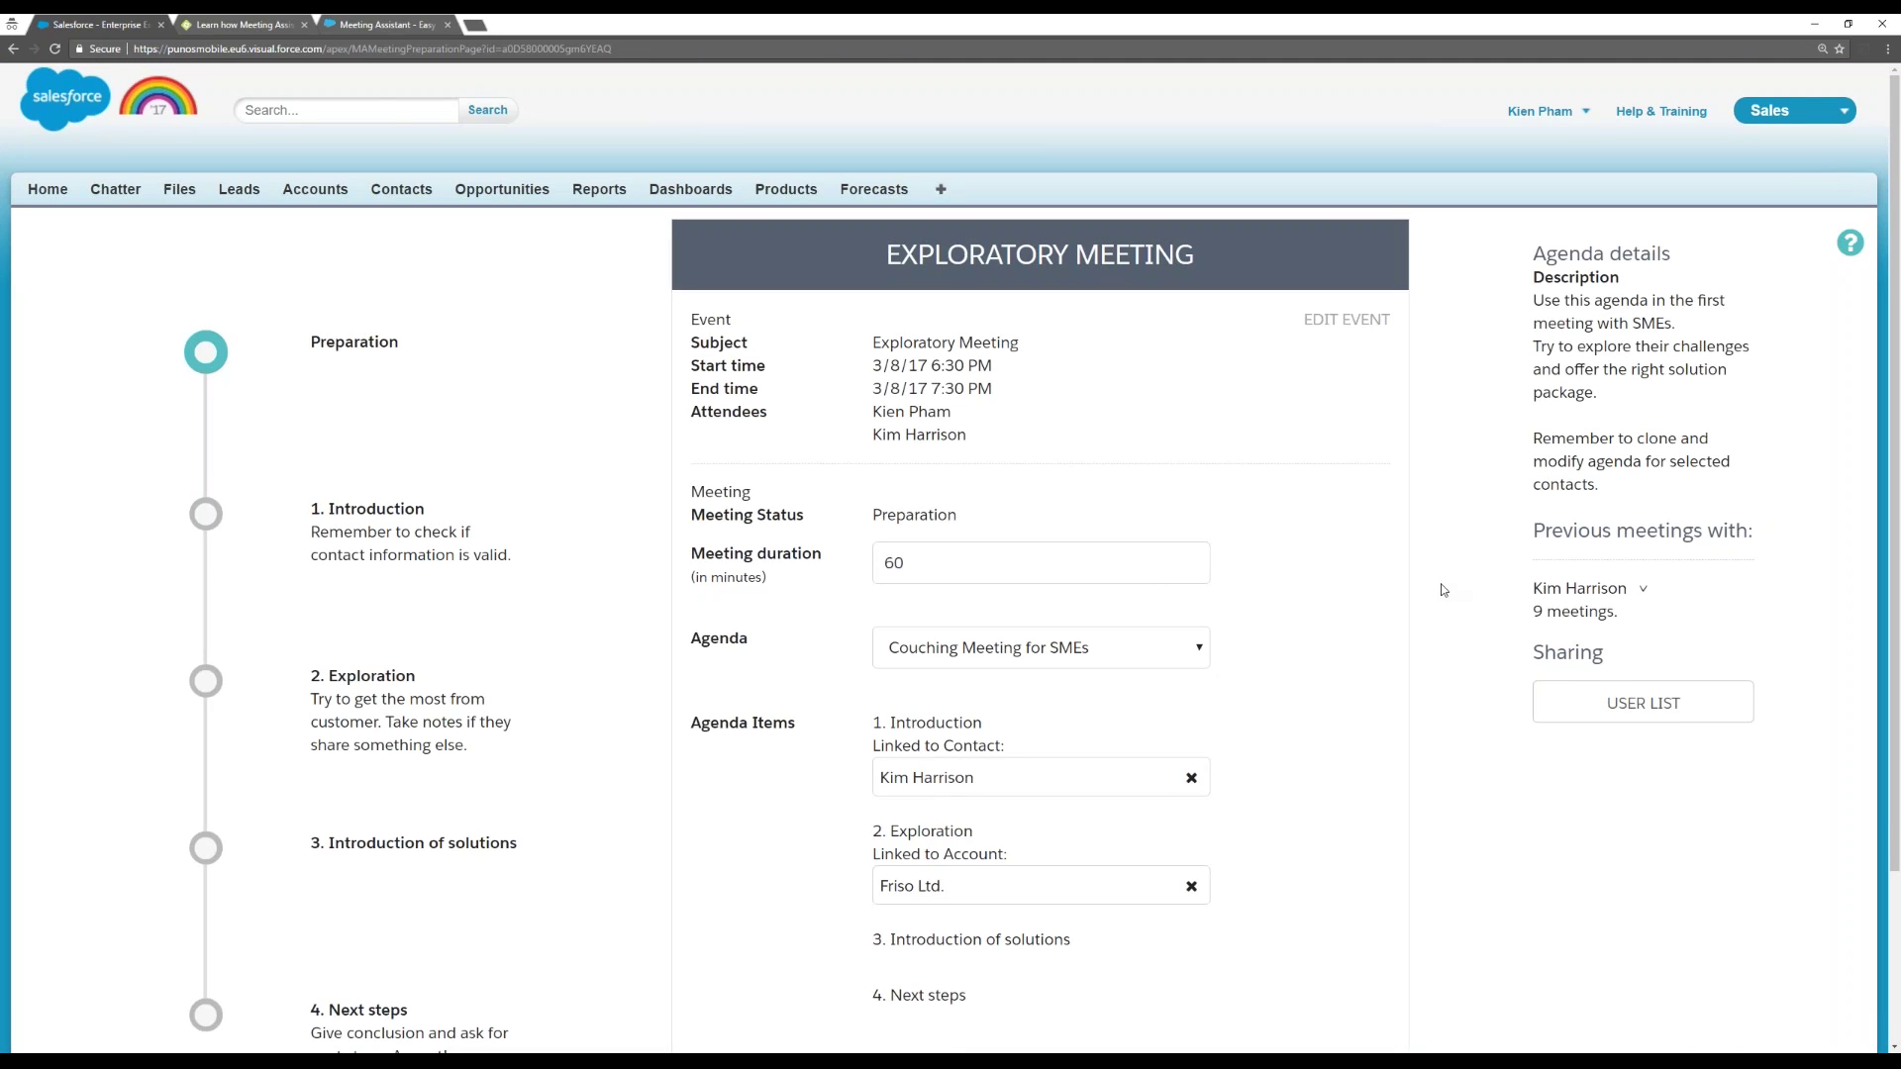
Examine the Exploratory Meeting's preparation page, including event details, agenda steps, linked records, agenda description and previous meetings.
{"action": "scroll", "coordinate": [1444, 591], "scroll_direction": "down", "scroll_amount": 3}
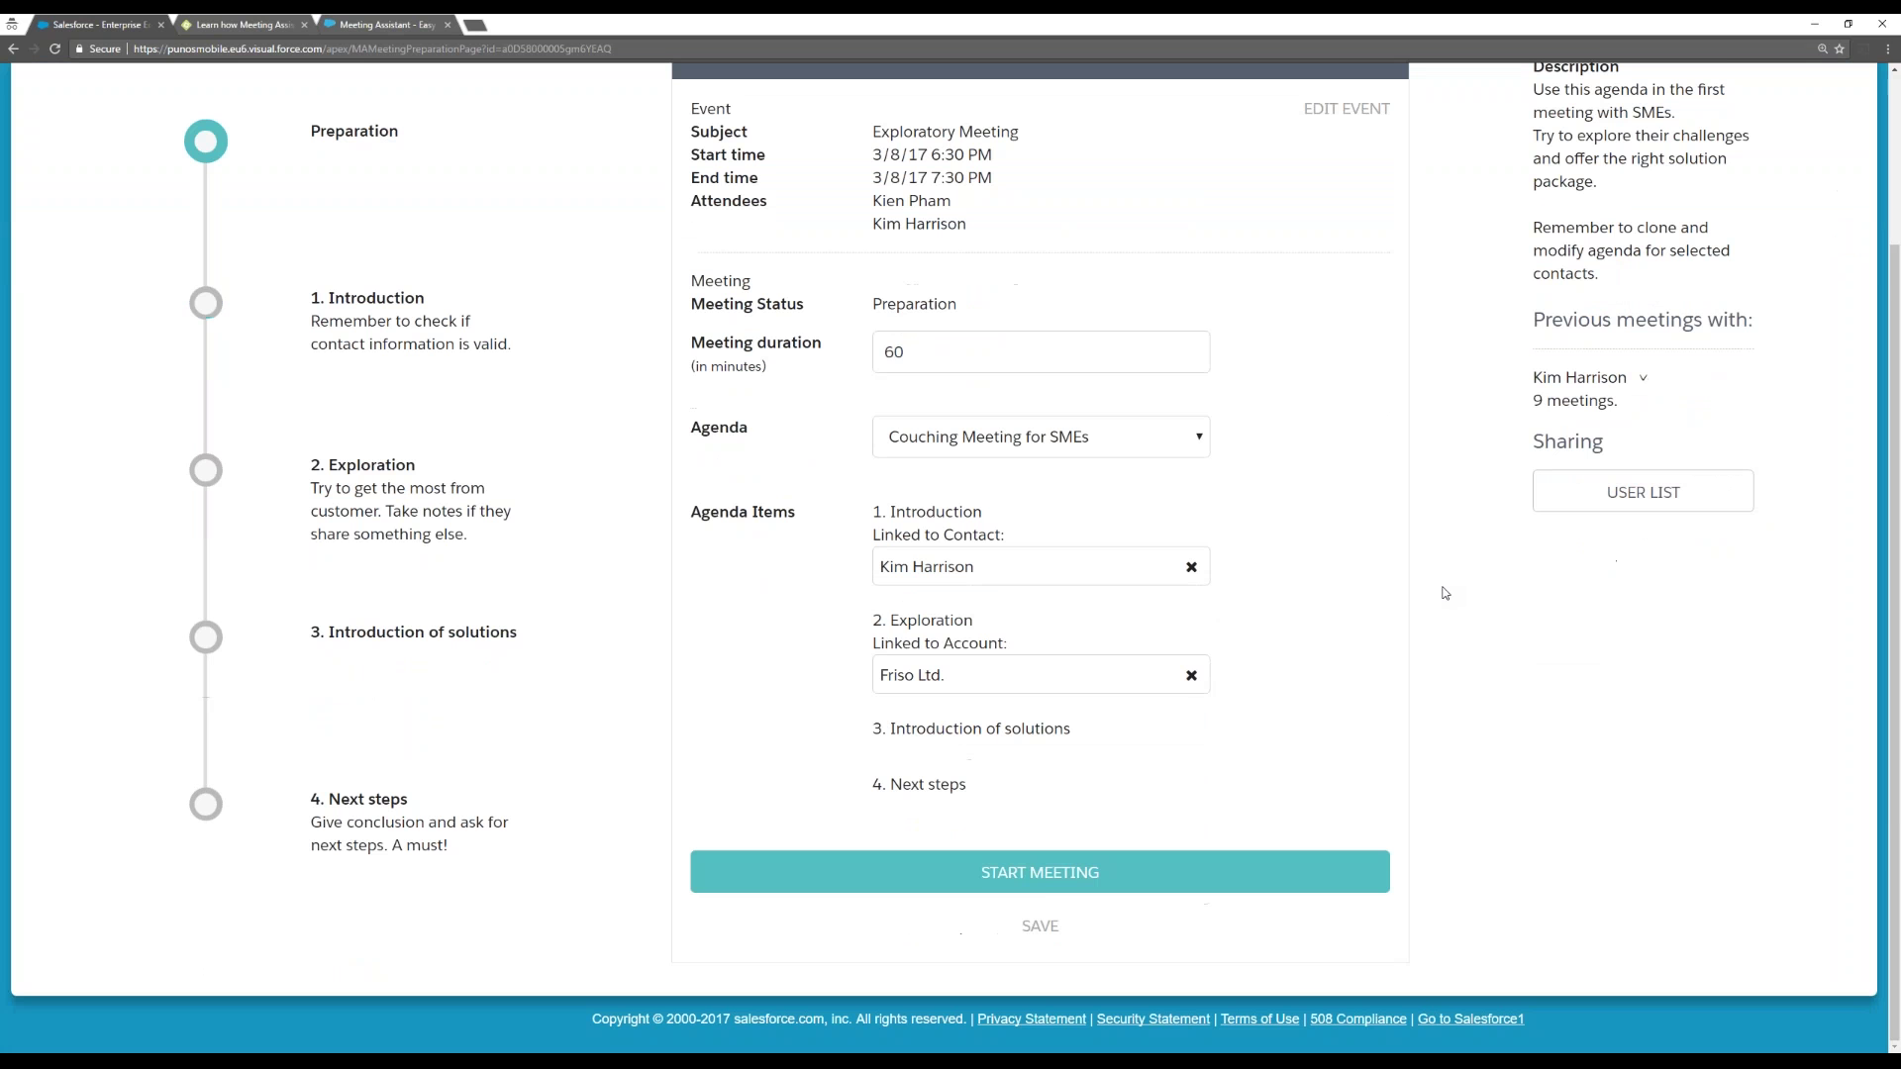
{"action": "scroll", "coordinate": [1443, 592], "scroll_direction": "up", "scroll_amount": 2}
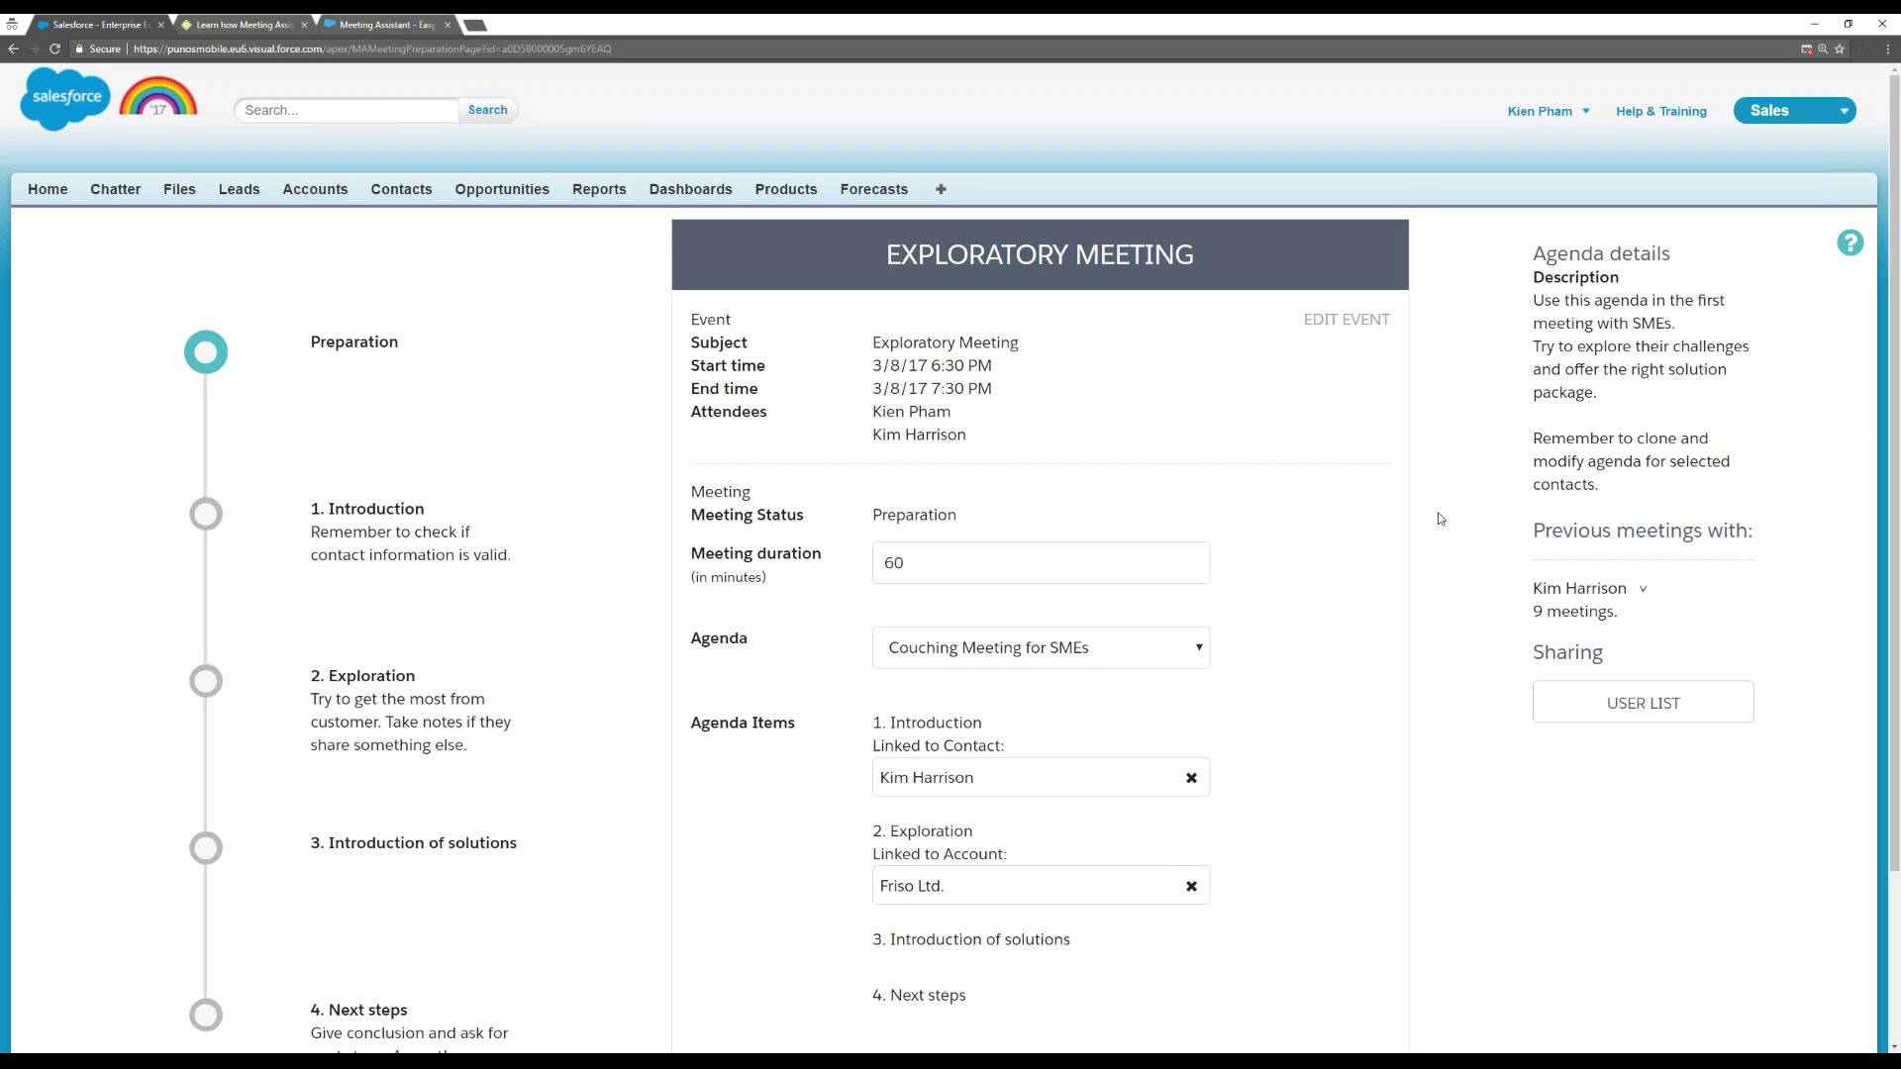
{"action": "scroll", "coordinate": [1443, 521], "scroll_direction": "down", "scroll_amount": 2}
{"action": "scroll", "coordinate": [1451, 543], "scroll_direction": "up", "scroll_amount": 1}
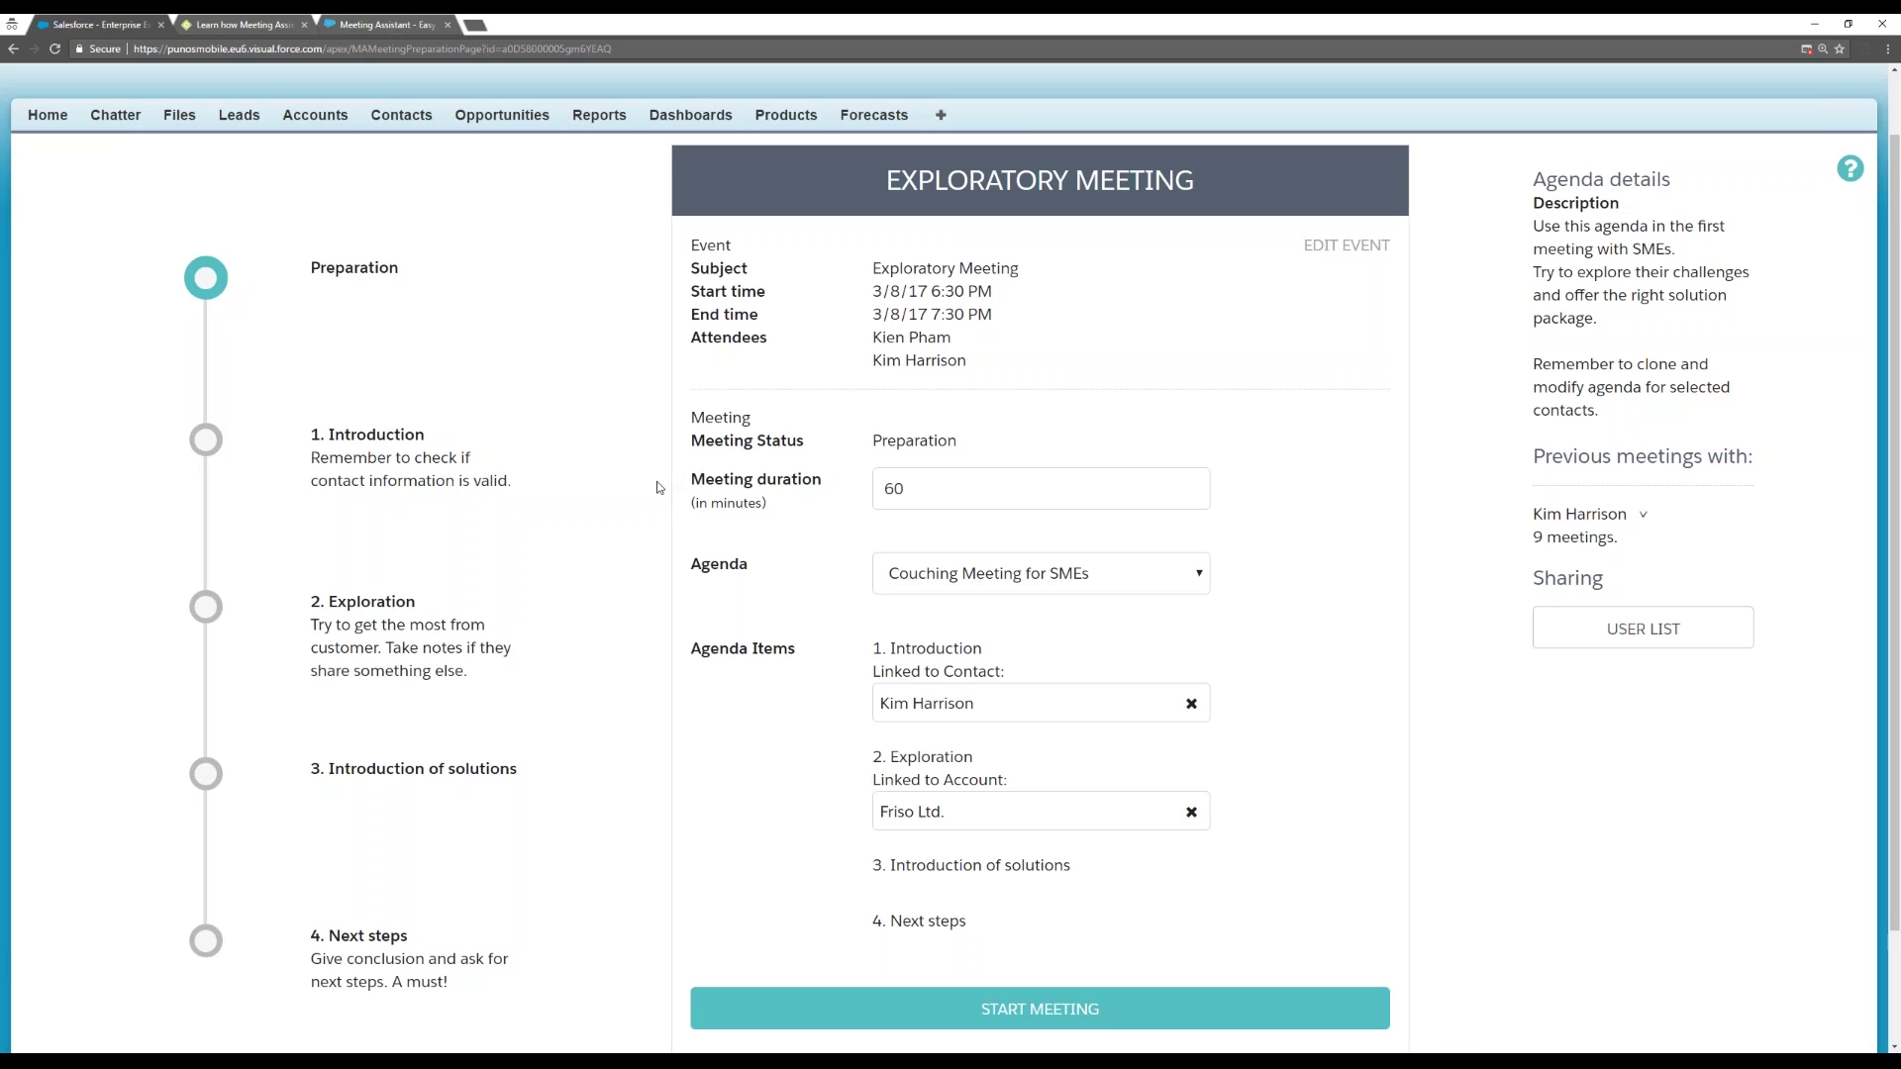
{"action": "scroll", "coordinate": [374, 181], "scroll_direction": "down", "scroll_amount": 1}
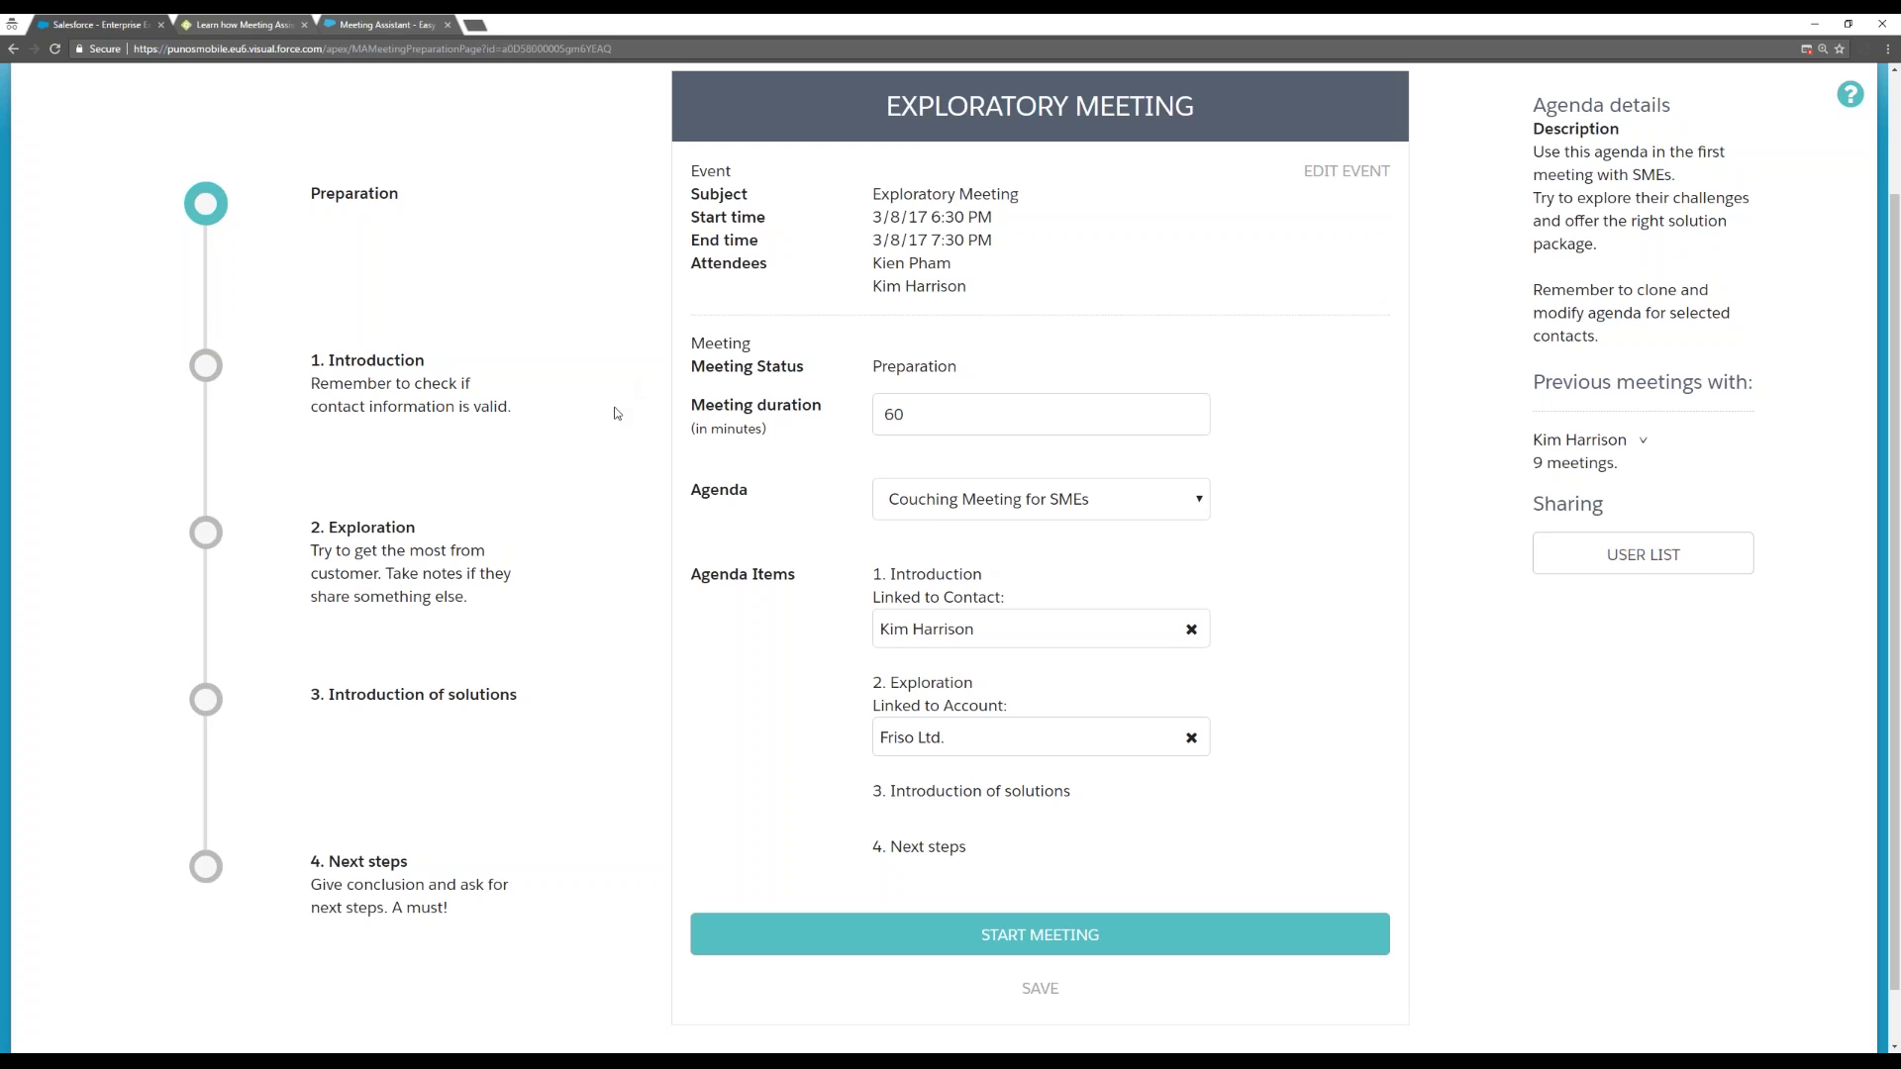
{"action": "scroll", "coordinate": [661, 410], "scroll_direction": "up", "scroll_amount": 1}
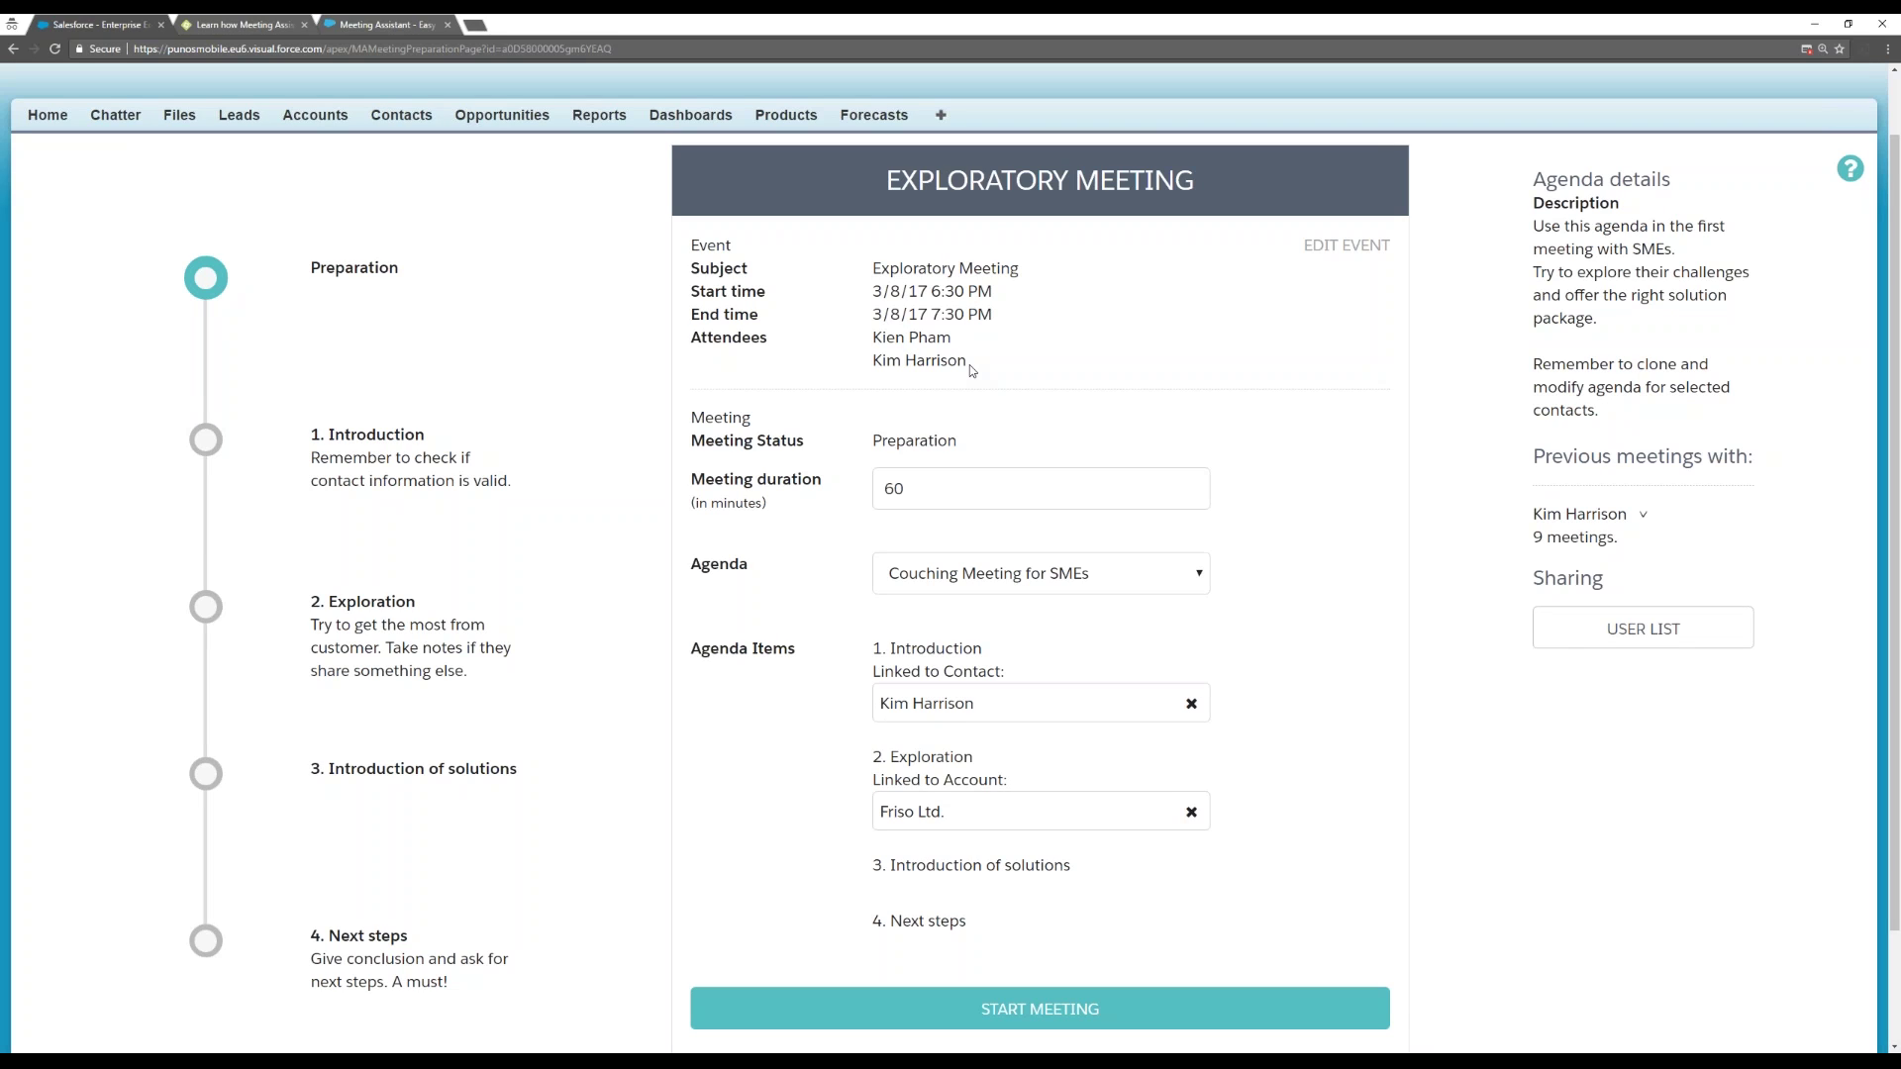
{"action": "scroll", "coordinate": [976, 378], "scroll_direction": "down", "scroll_amount": 2}
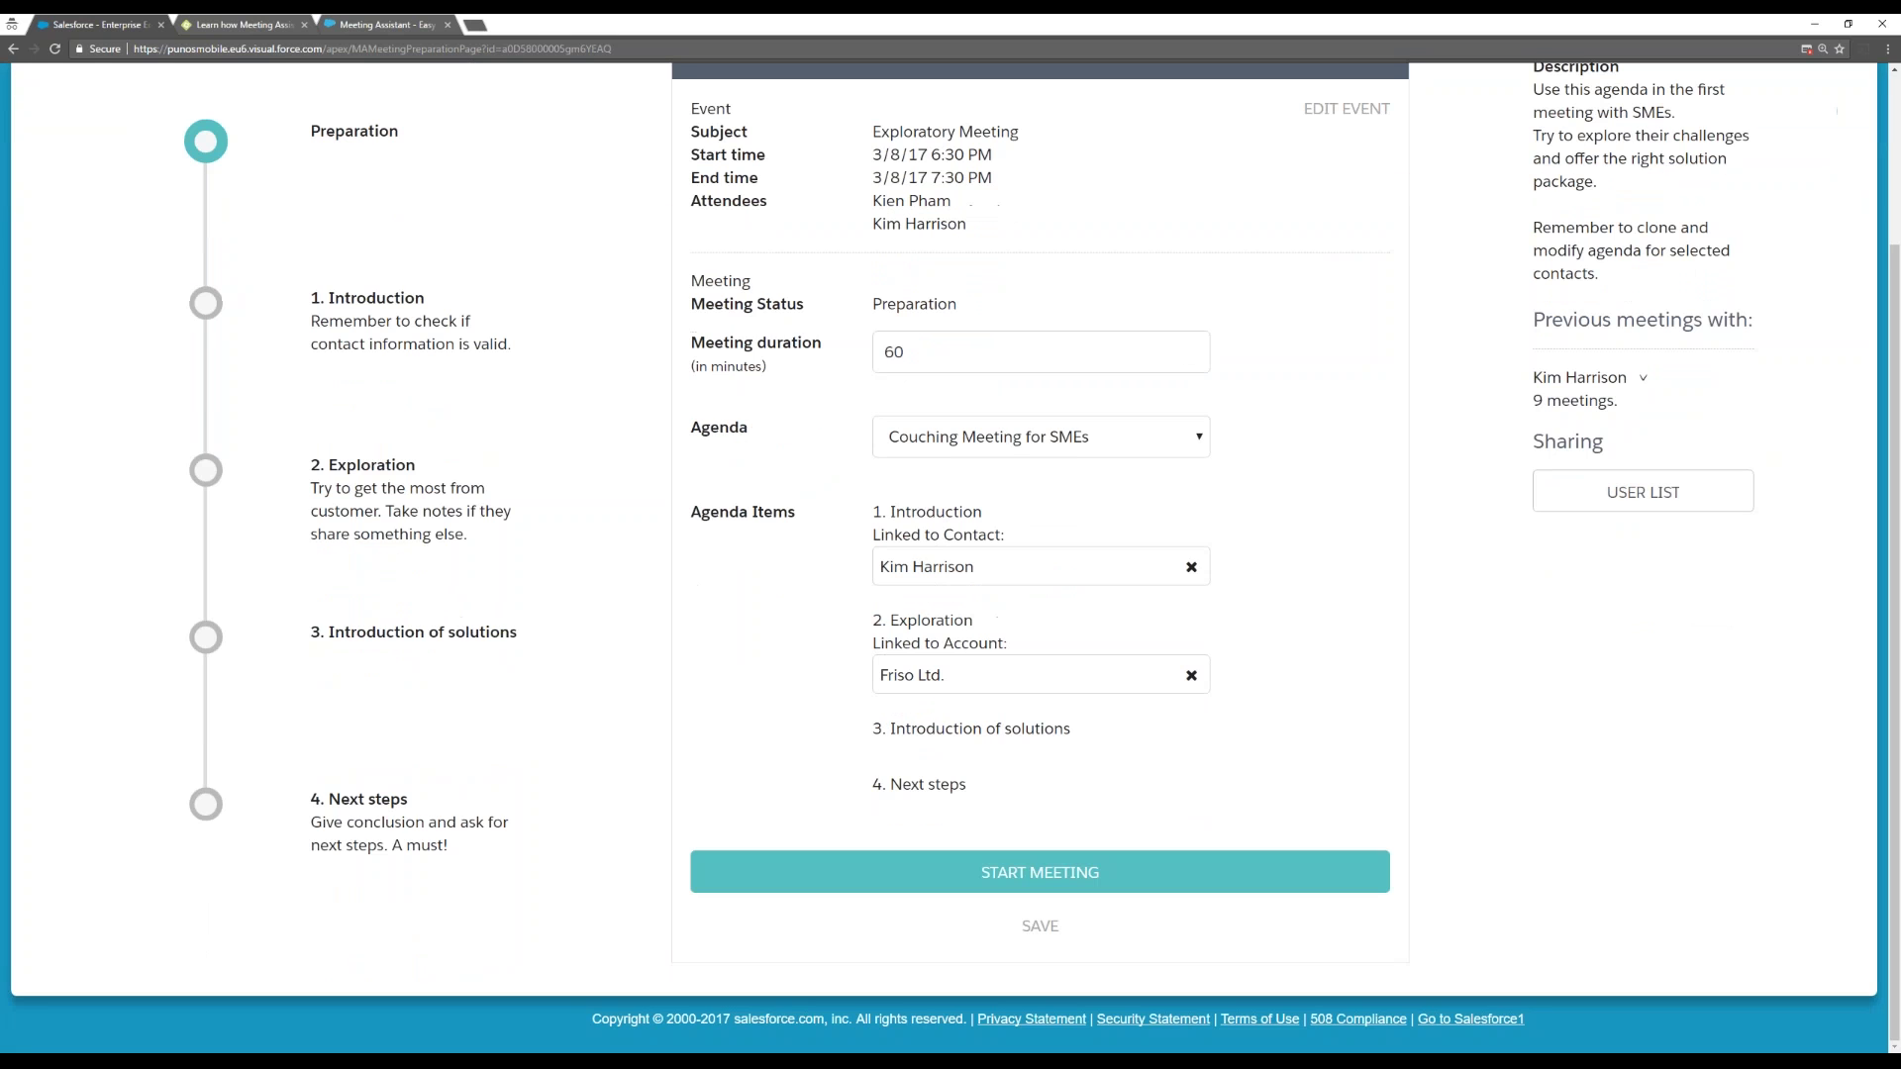
Set the meeting duration to 60 minutes.
{"action": "left_click", "coordinate": [911, 354]}
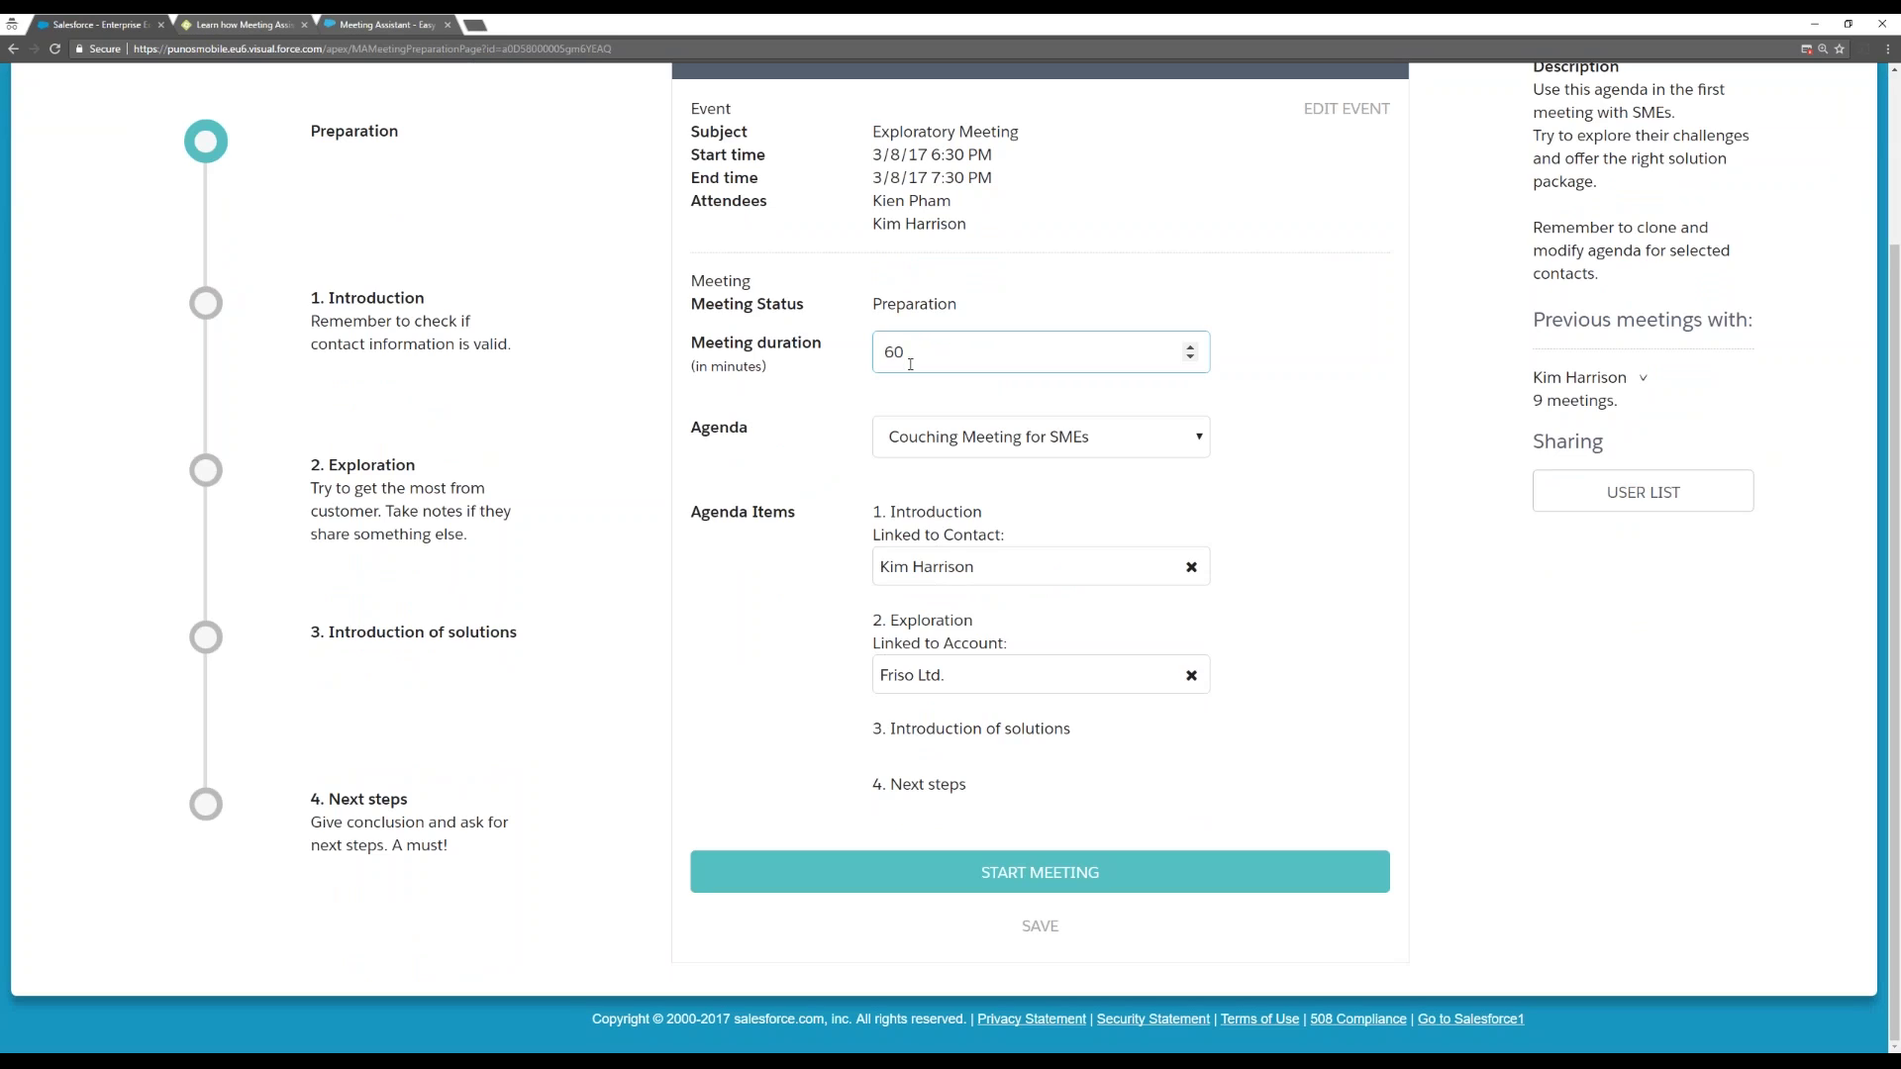
{"action": "left_click", "coordinate": [828, 367]}
{"action": "left_click", "coordinate": [876, 354]}
{"action": "key", "text": "Down"}
{"action": "type", "text": "60"}
{"action": "left_click", "coordinate": [824, 414]}
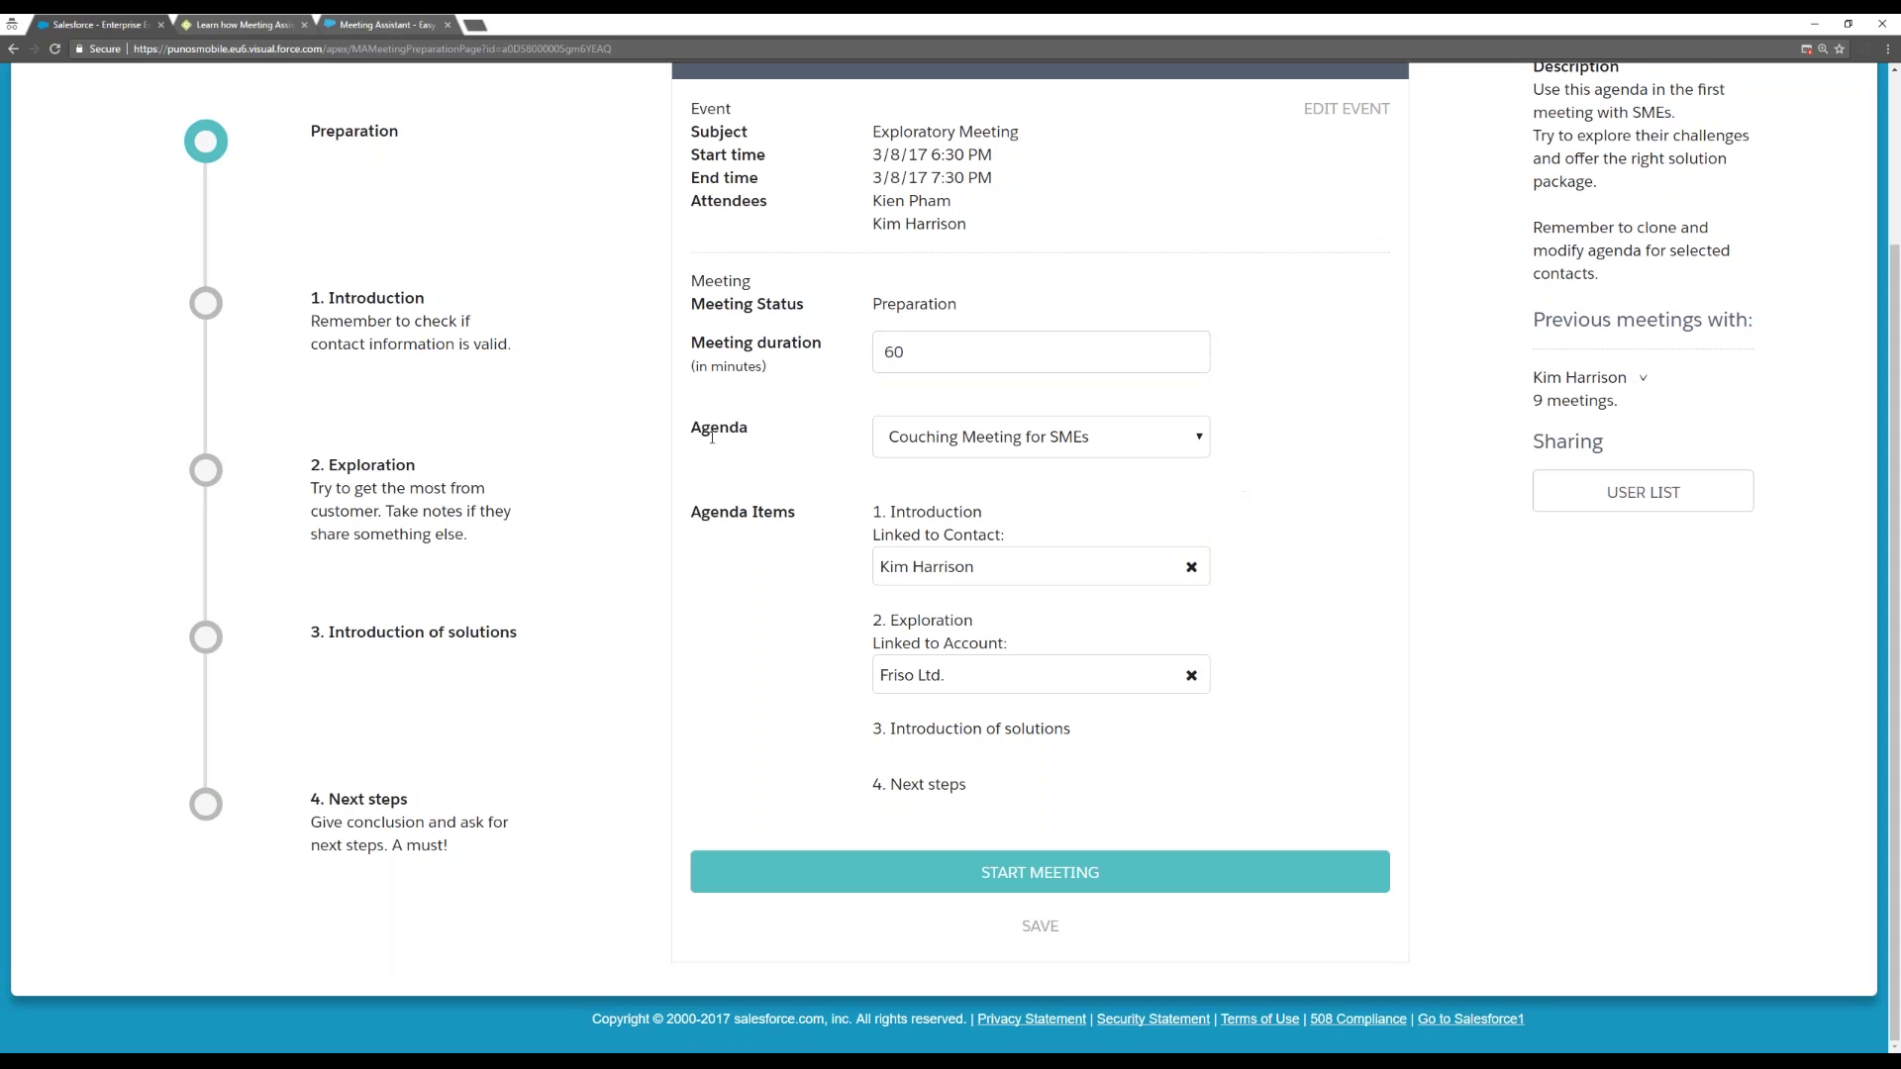
Examine the list of agendas available for the Exploratory Meeting and the items of the selected Couching Meeting for SMEs agenda.
{"action": "left_click", "coordinate": [1199, 445]}
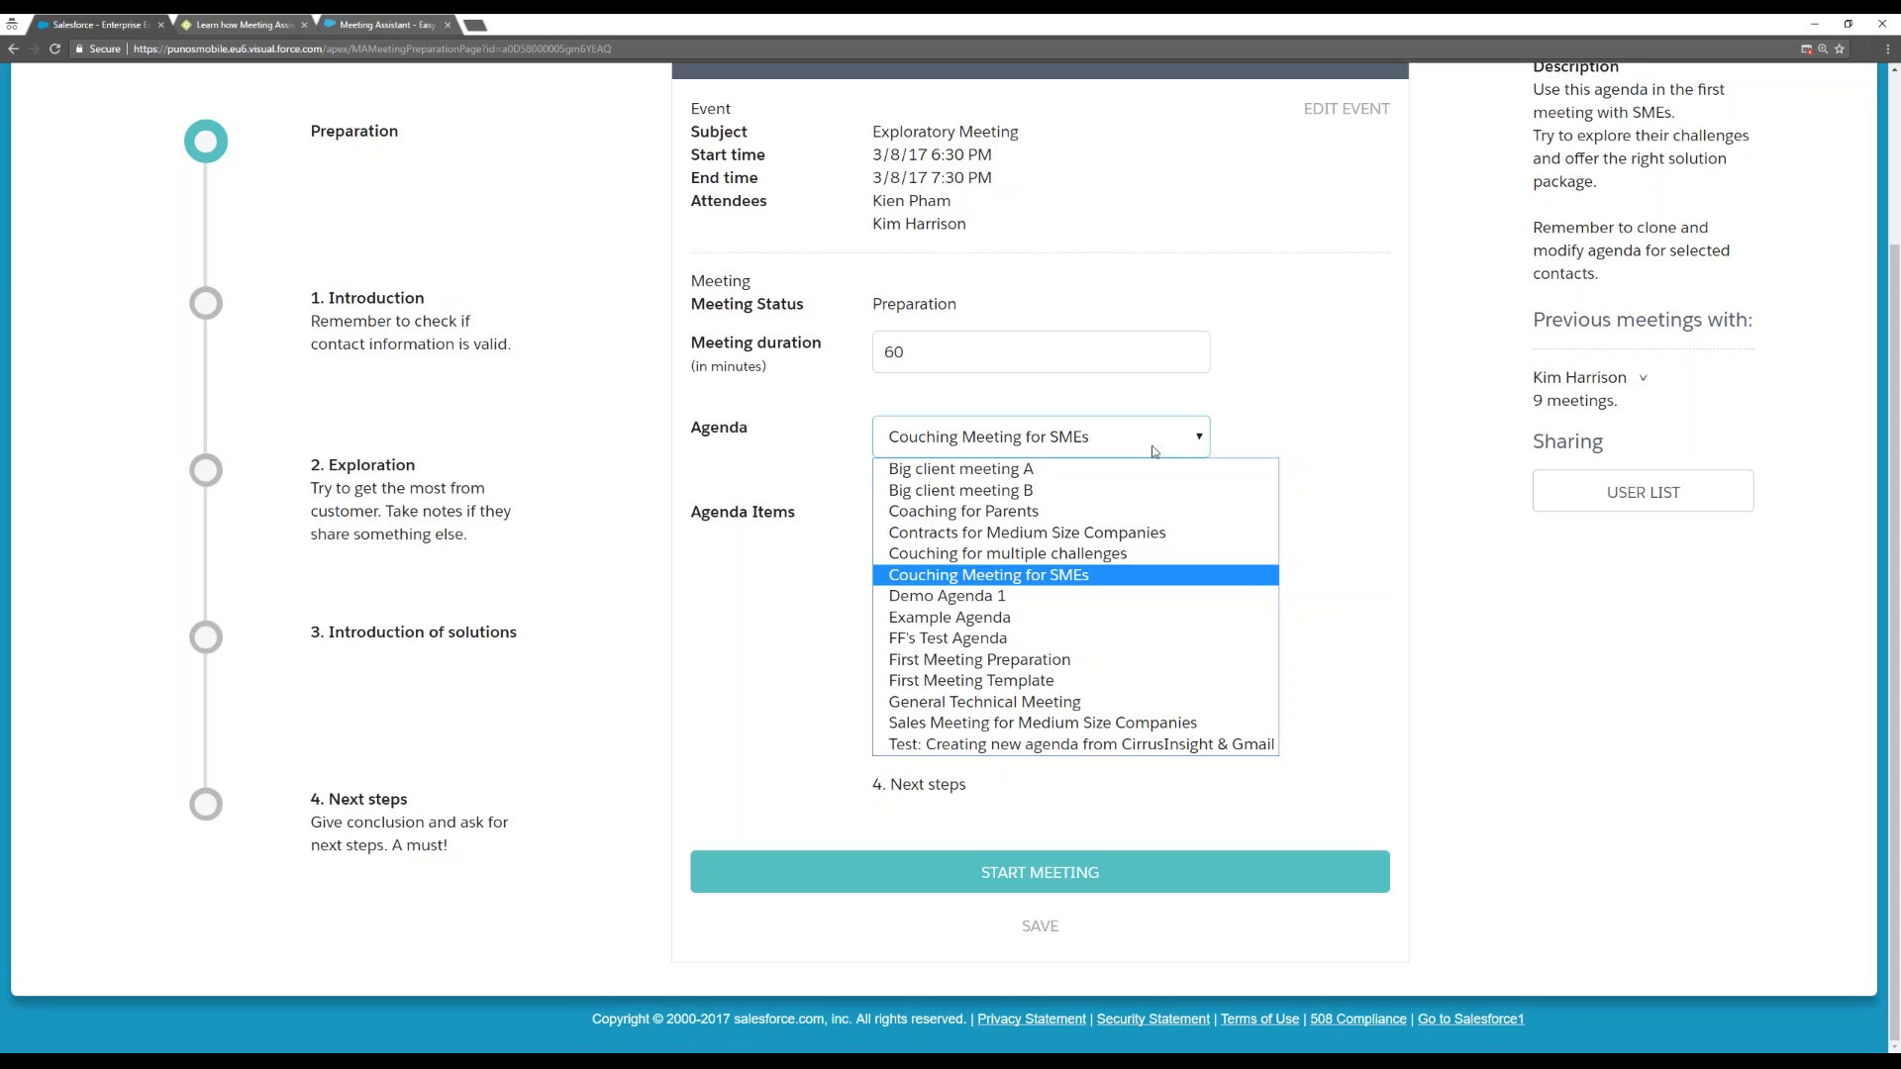
{"action": "key", "text": "Home"}
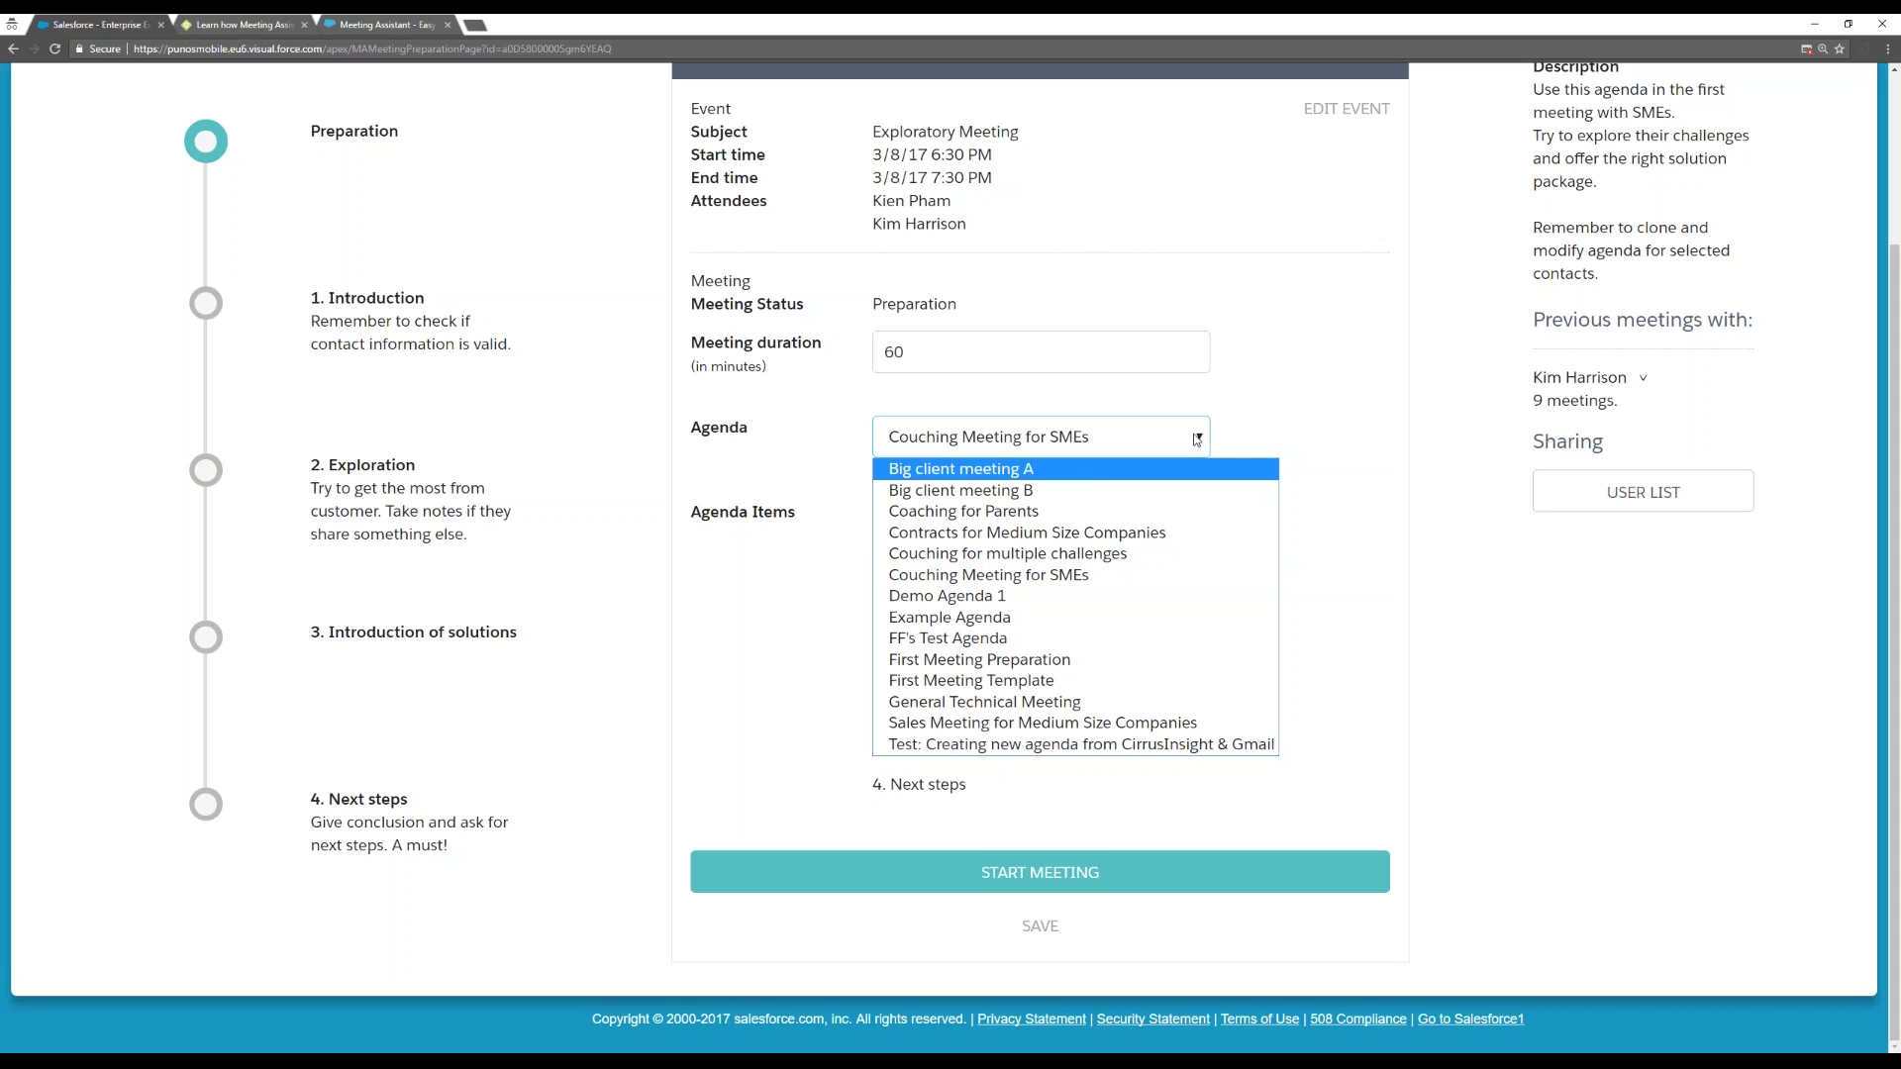
{"action": "left_click", "coordinate": [1200, 438]}
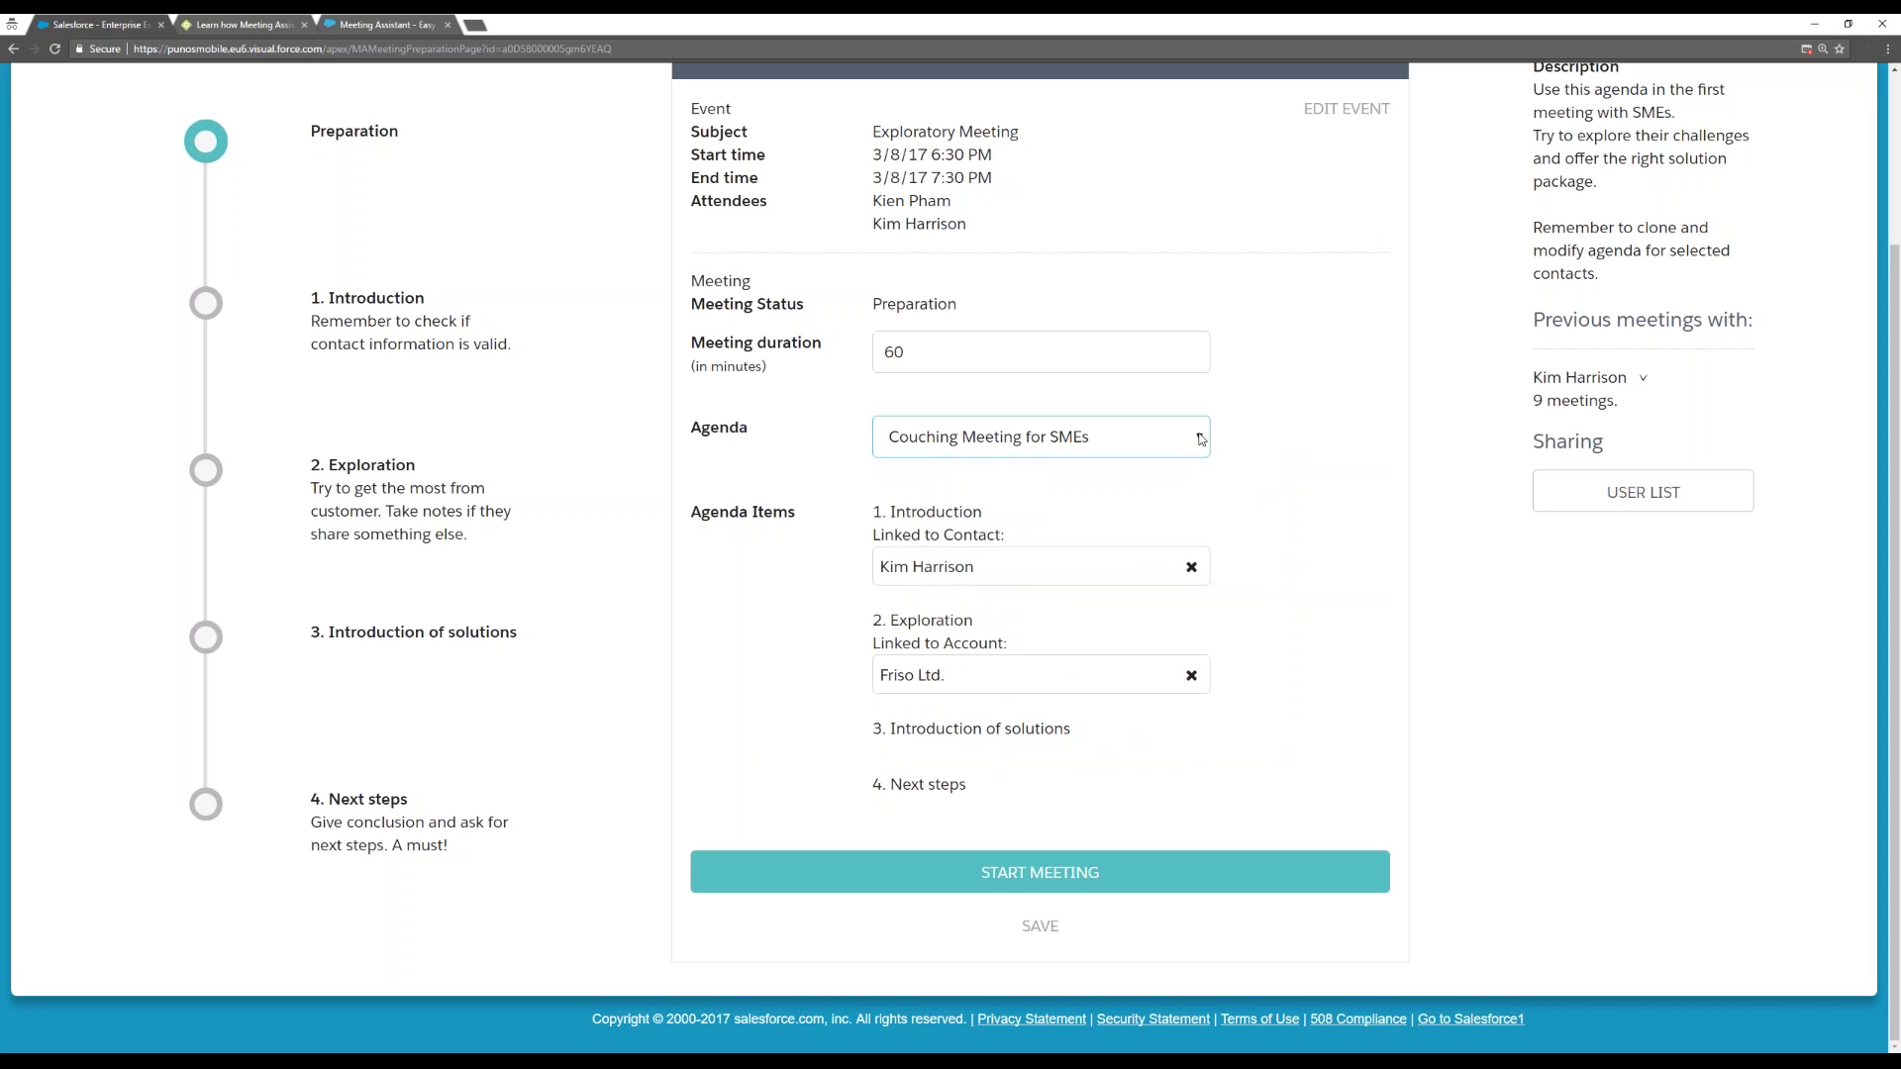
{"action": "left_click", "coordinate": [1202, 440]}
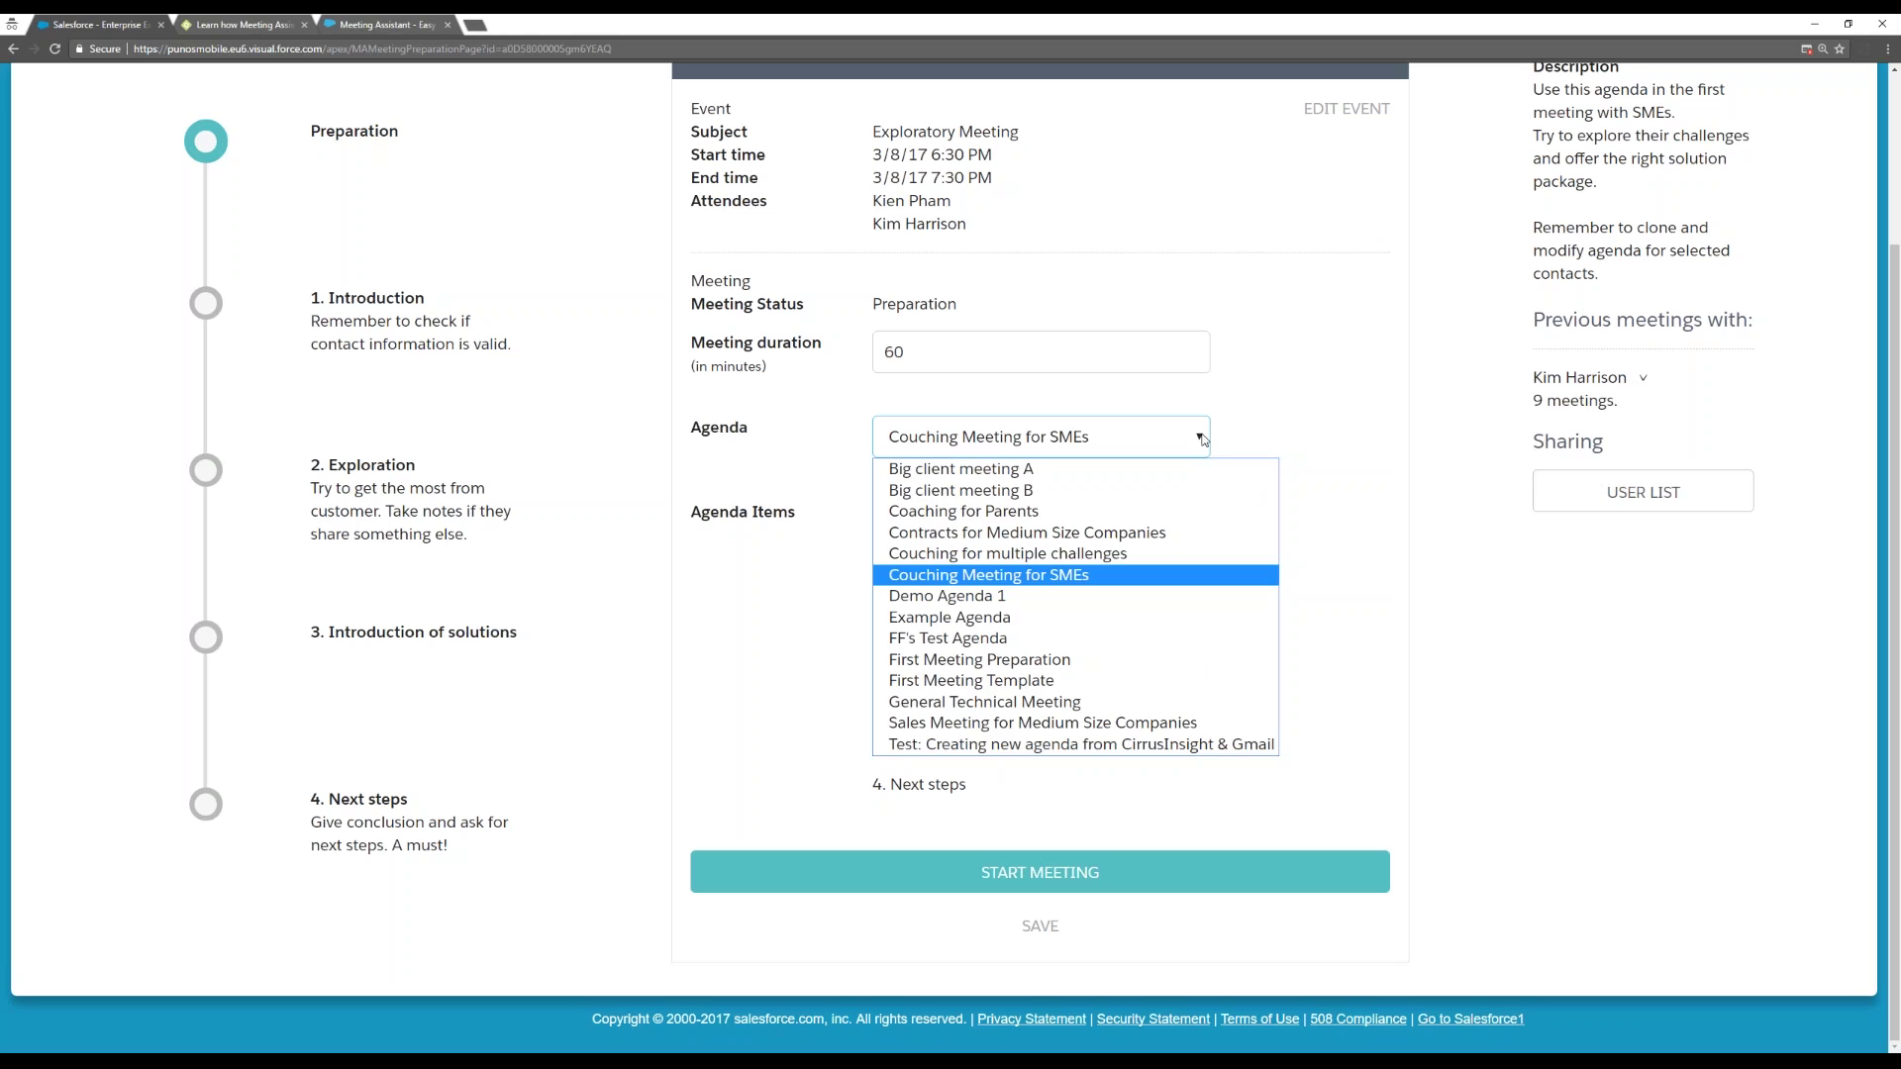
{"action": "left_click", "coordinate": [1202, 439]}
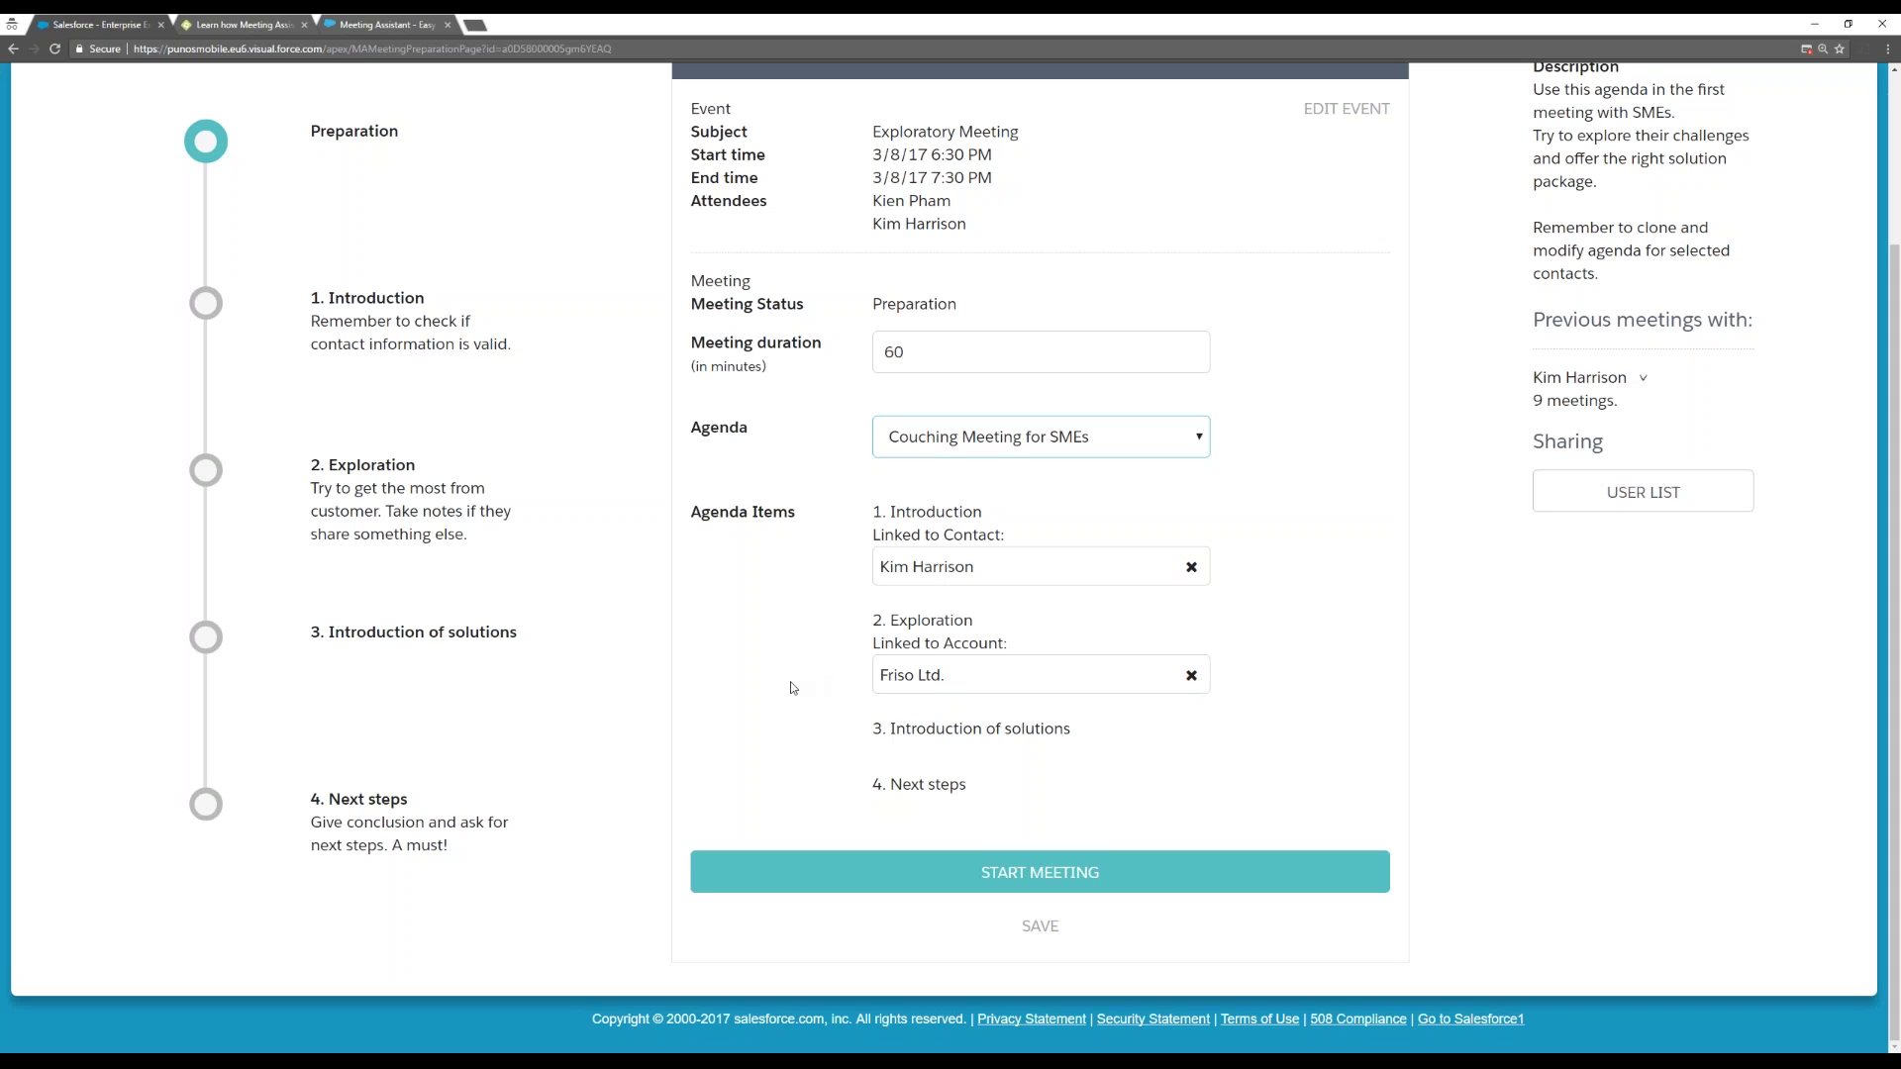
{"action": "scroll", "coordinate": [792, 677], "scroll_direction": "up", "scroll_amount": 1}
{"action": "scroll", "coordinate": [792, 677], "scroll_direction": "up", "scroll_amount": 1}
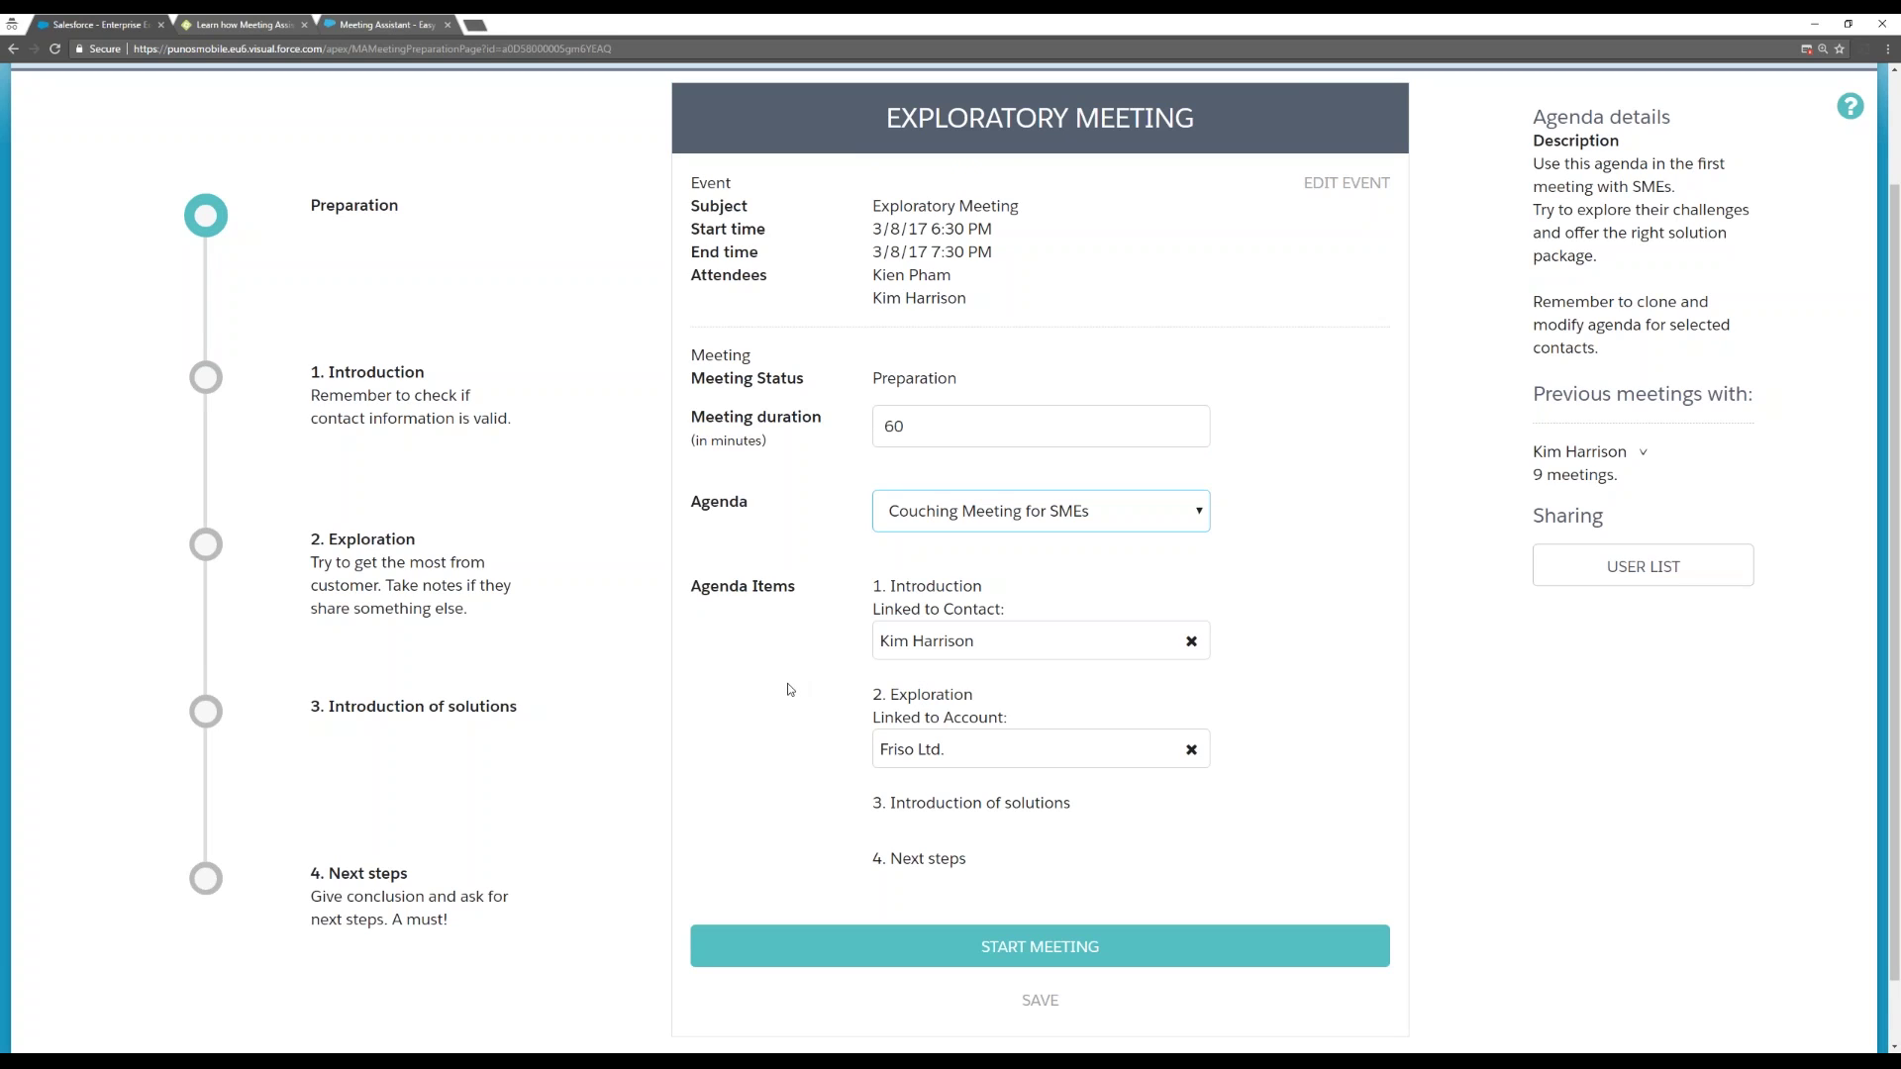
{"action": "left_click", "coordinate": [1319, 693]}
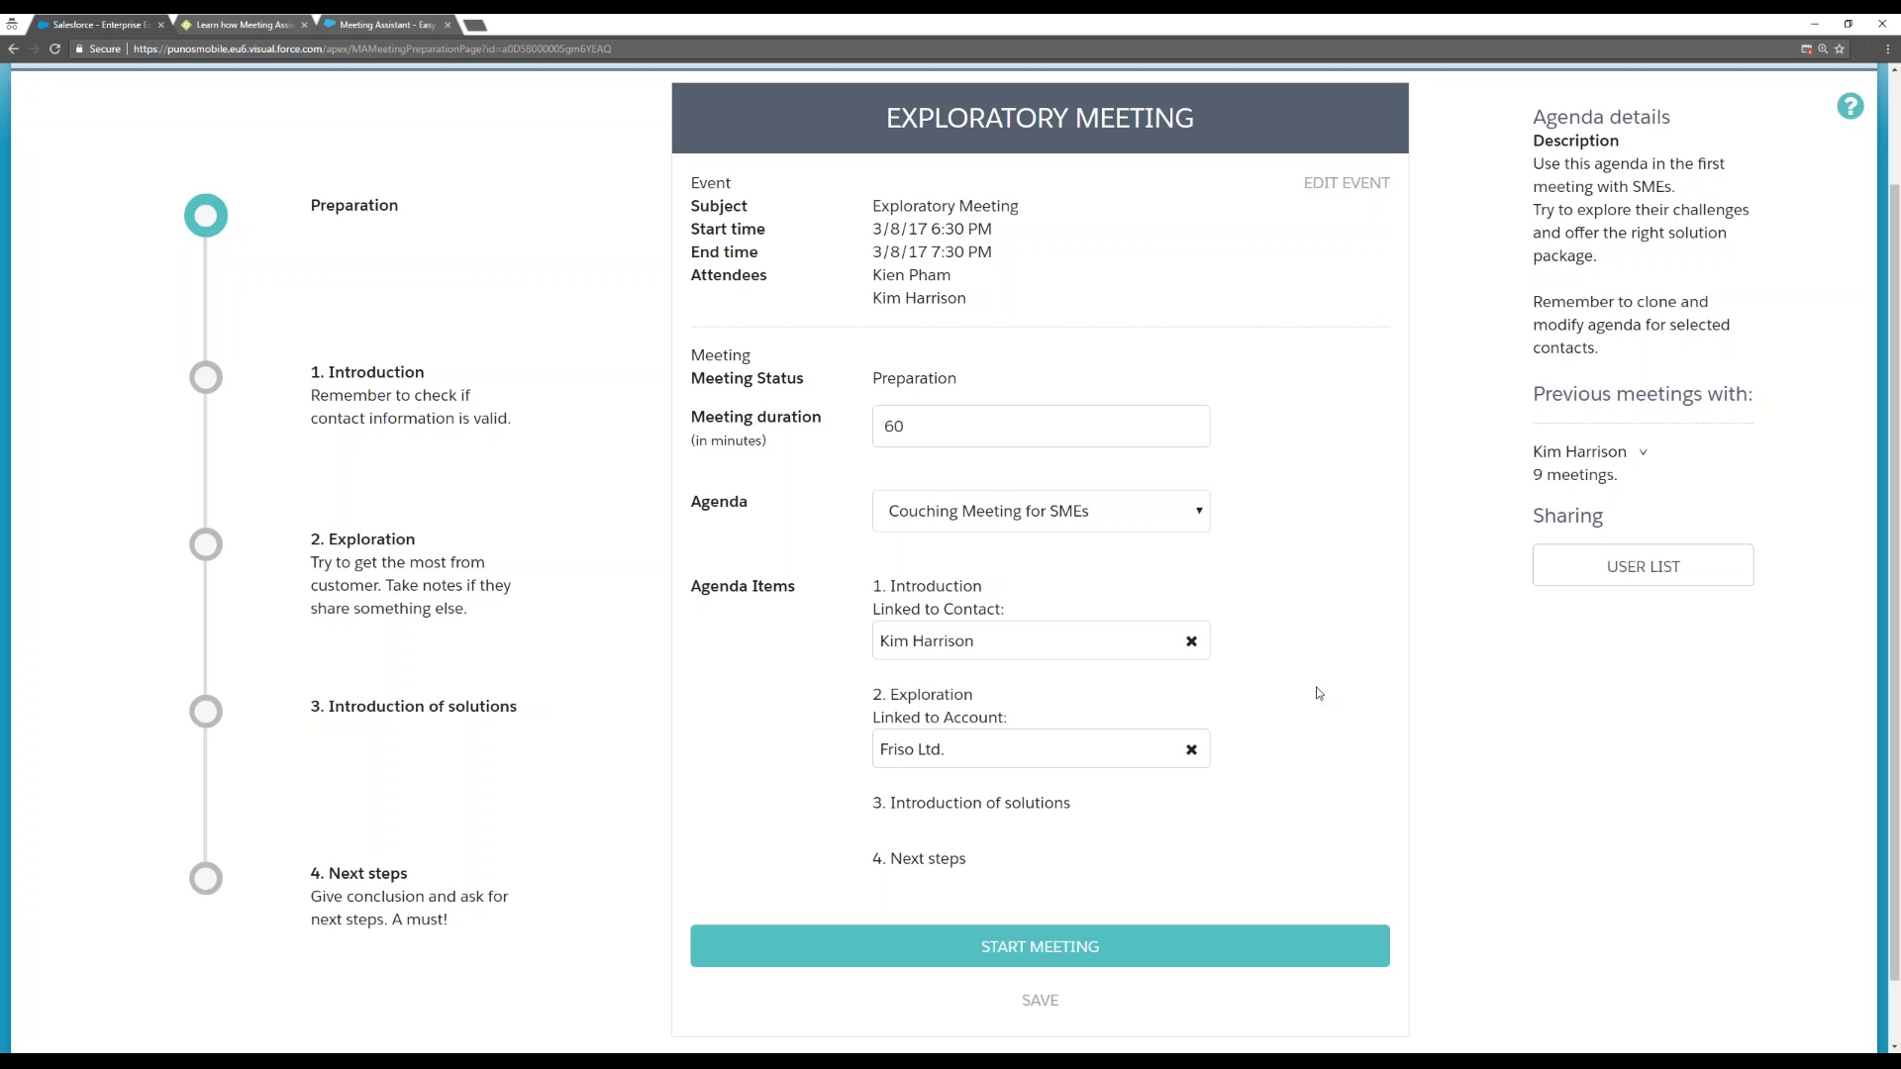
Expand the contact's previous meetings and view the complete list with dates and statuses.
{"action": "scroll", "coordinate": [1368, 647], "scroll_direction": "up", "scroll_amount": 3}
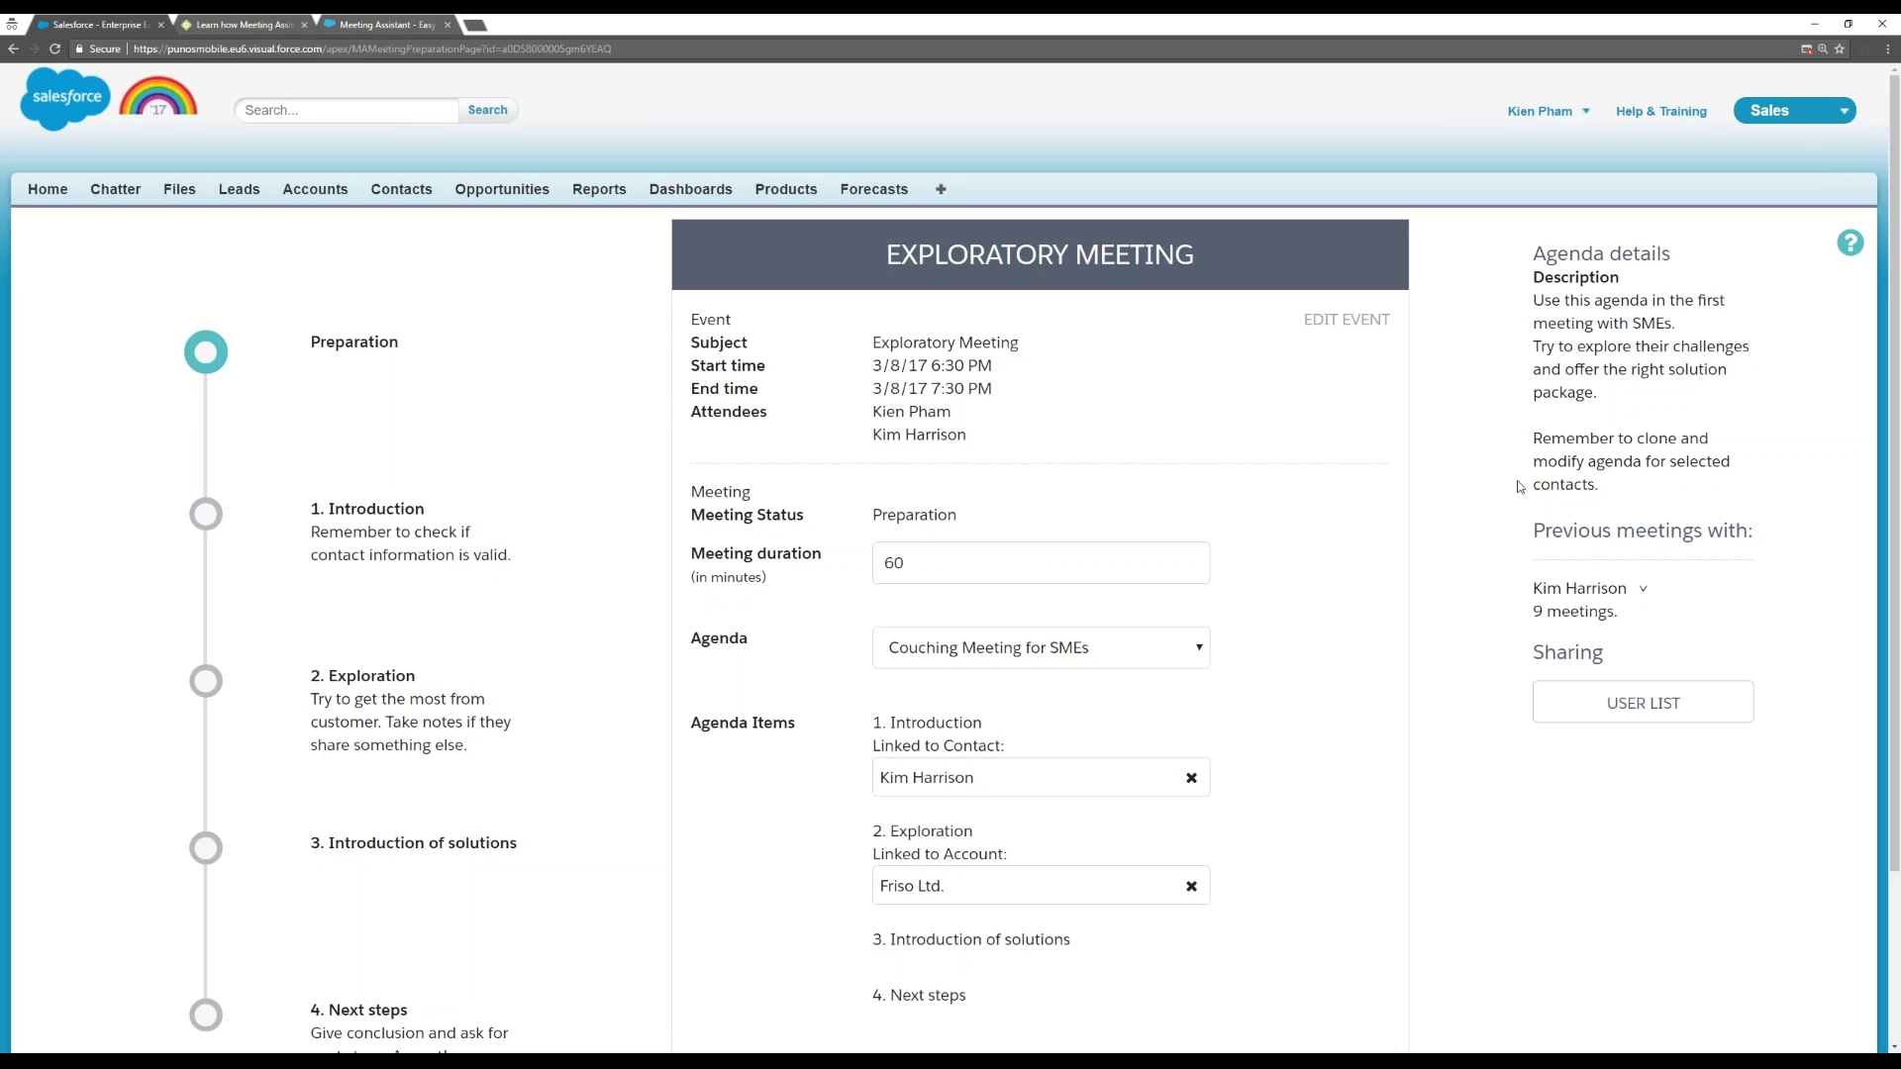
{"action": "scroll", "coordinate": [1490, 500], "scroll_direction": "down", "scroll_amount": 3}
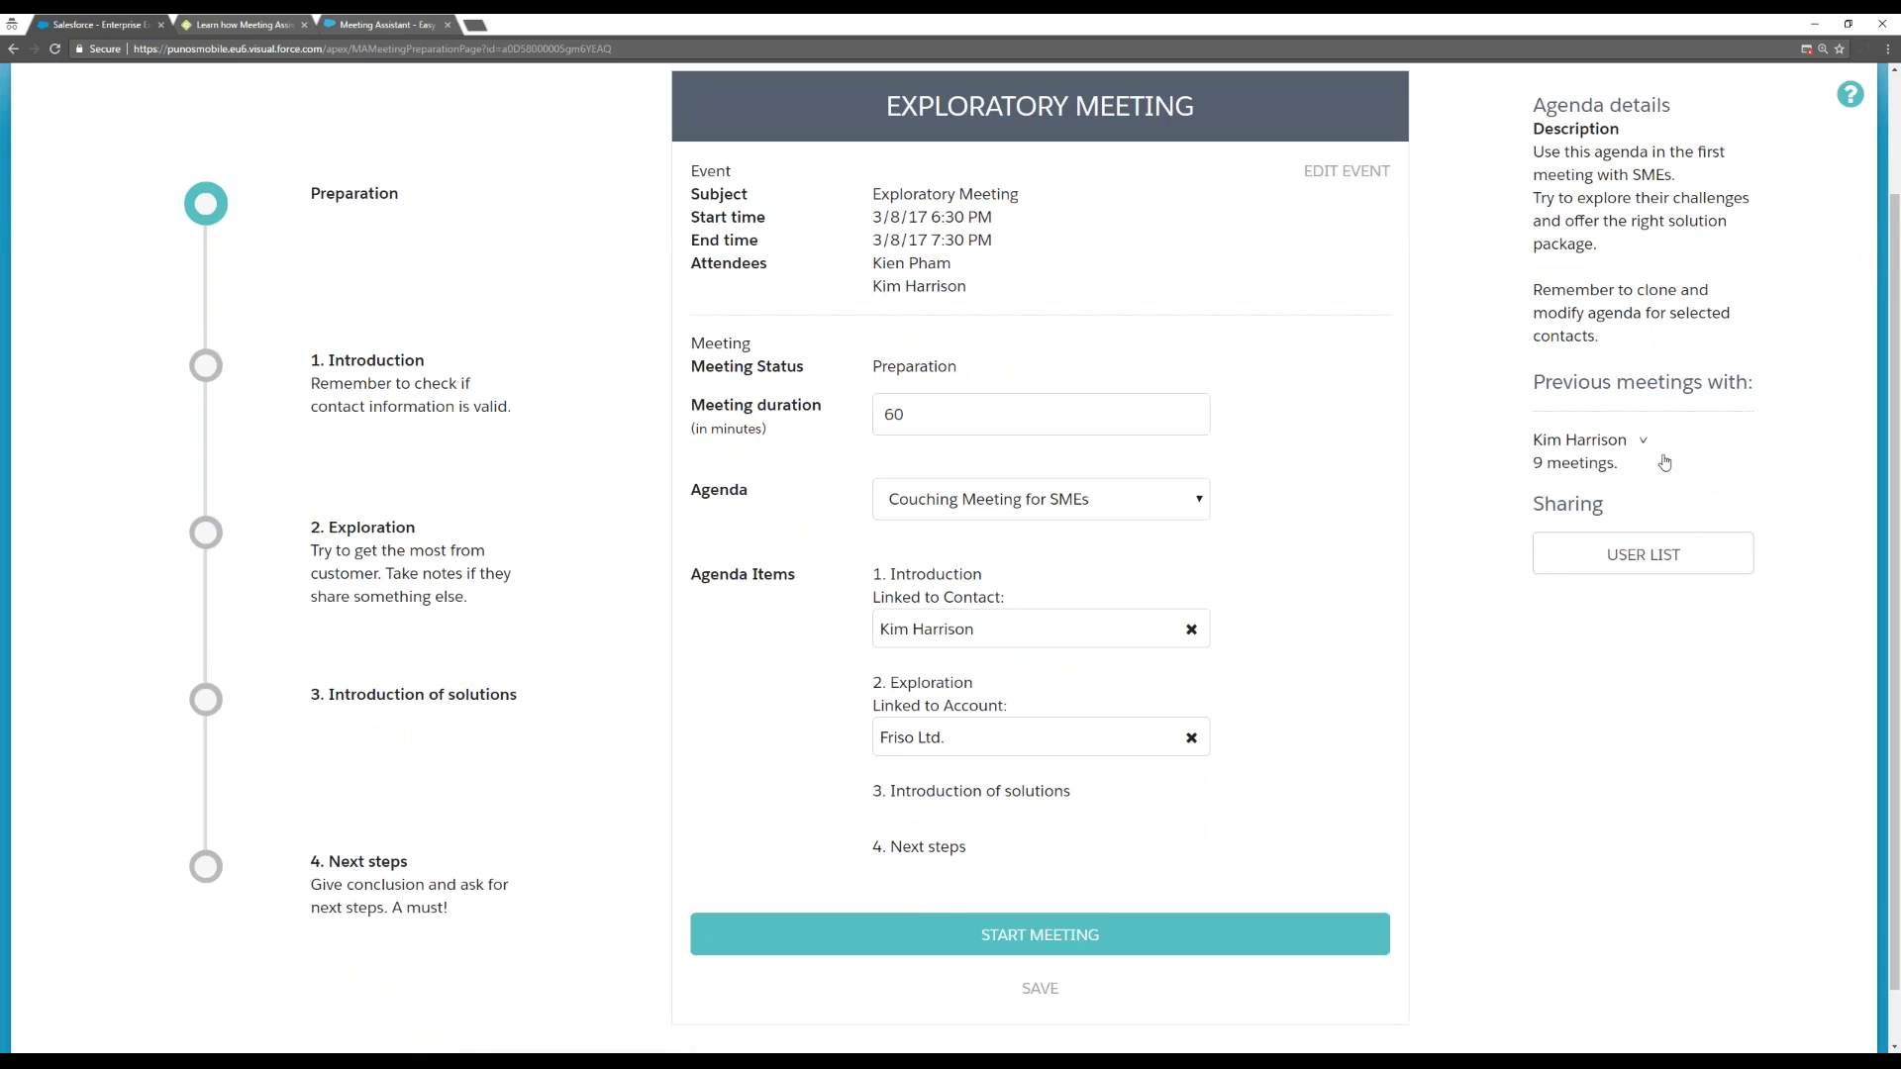
{"action": "left_click", "coordinate": [1641, 445]}
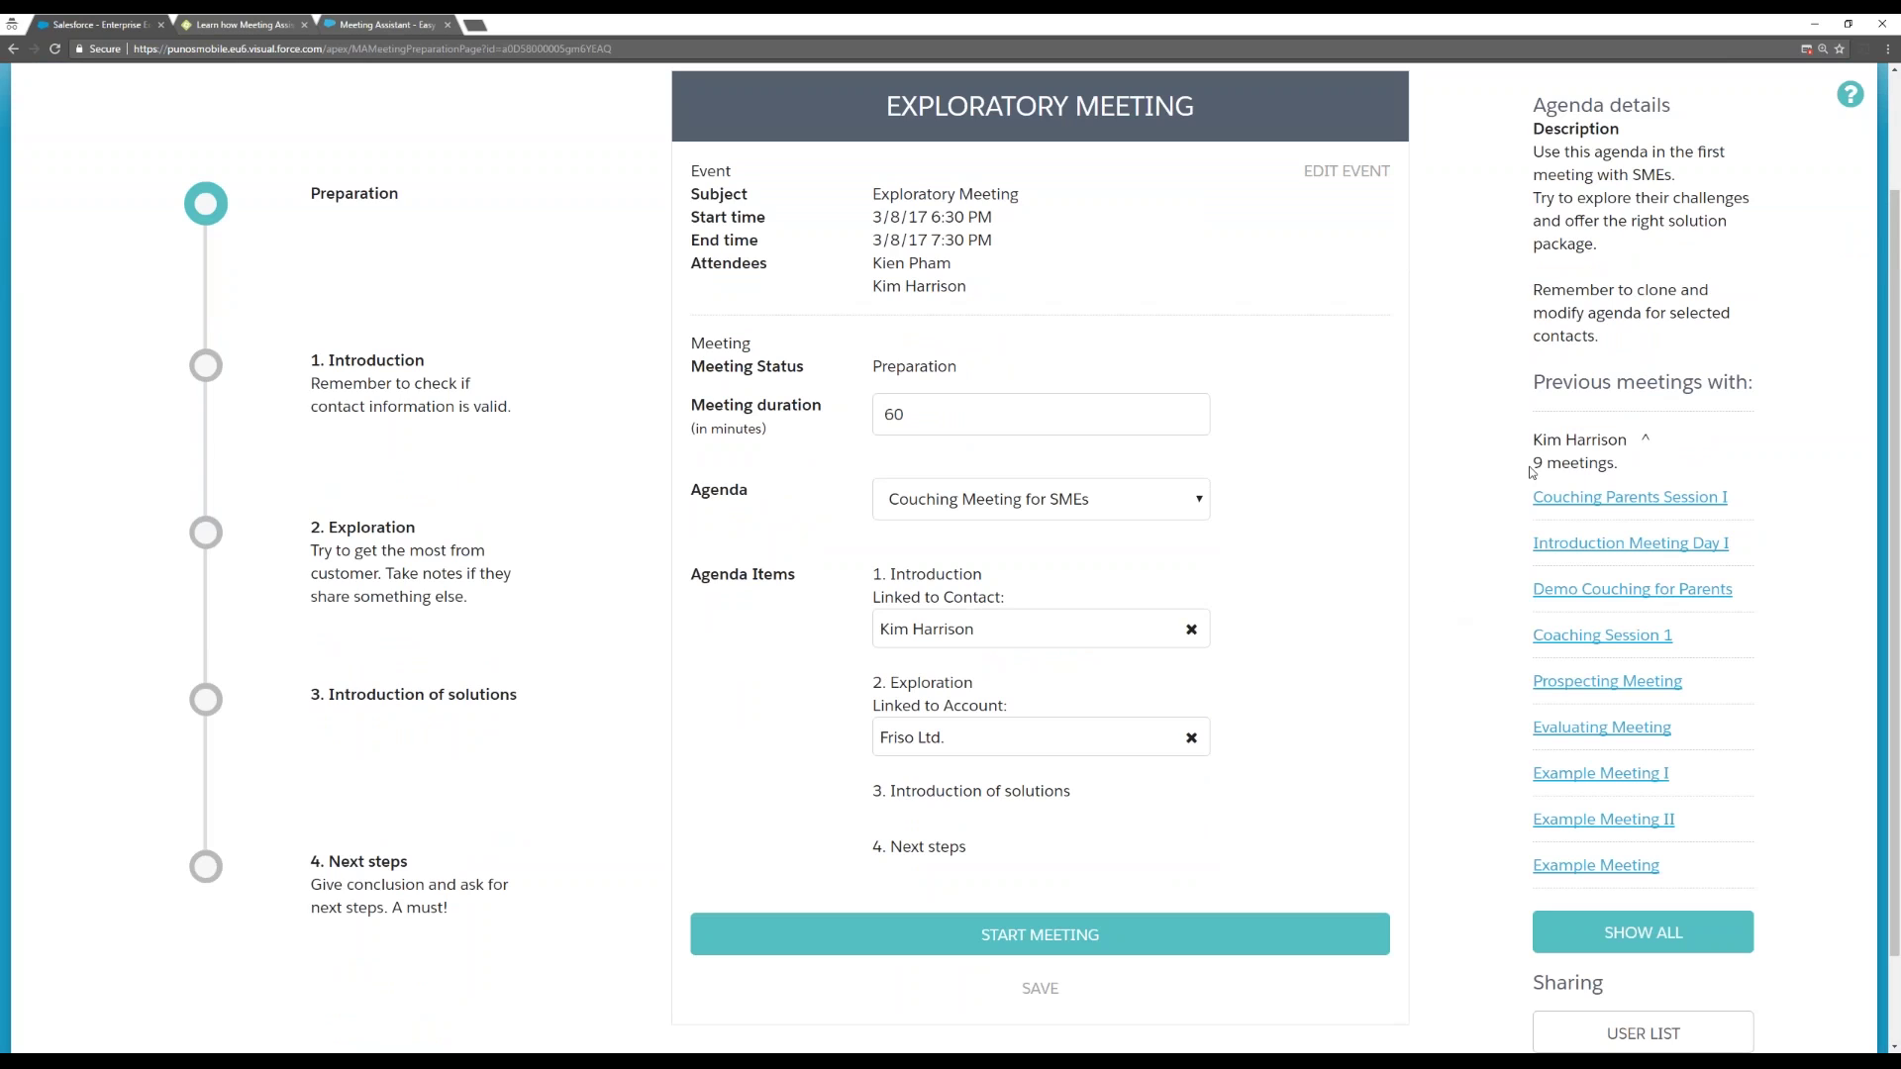
{"action": "scroll", "coordinate": [1612, 458], "scroll_direction": "down", "scroll_amount": 2}
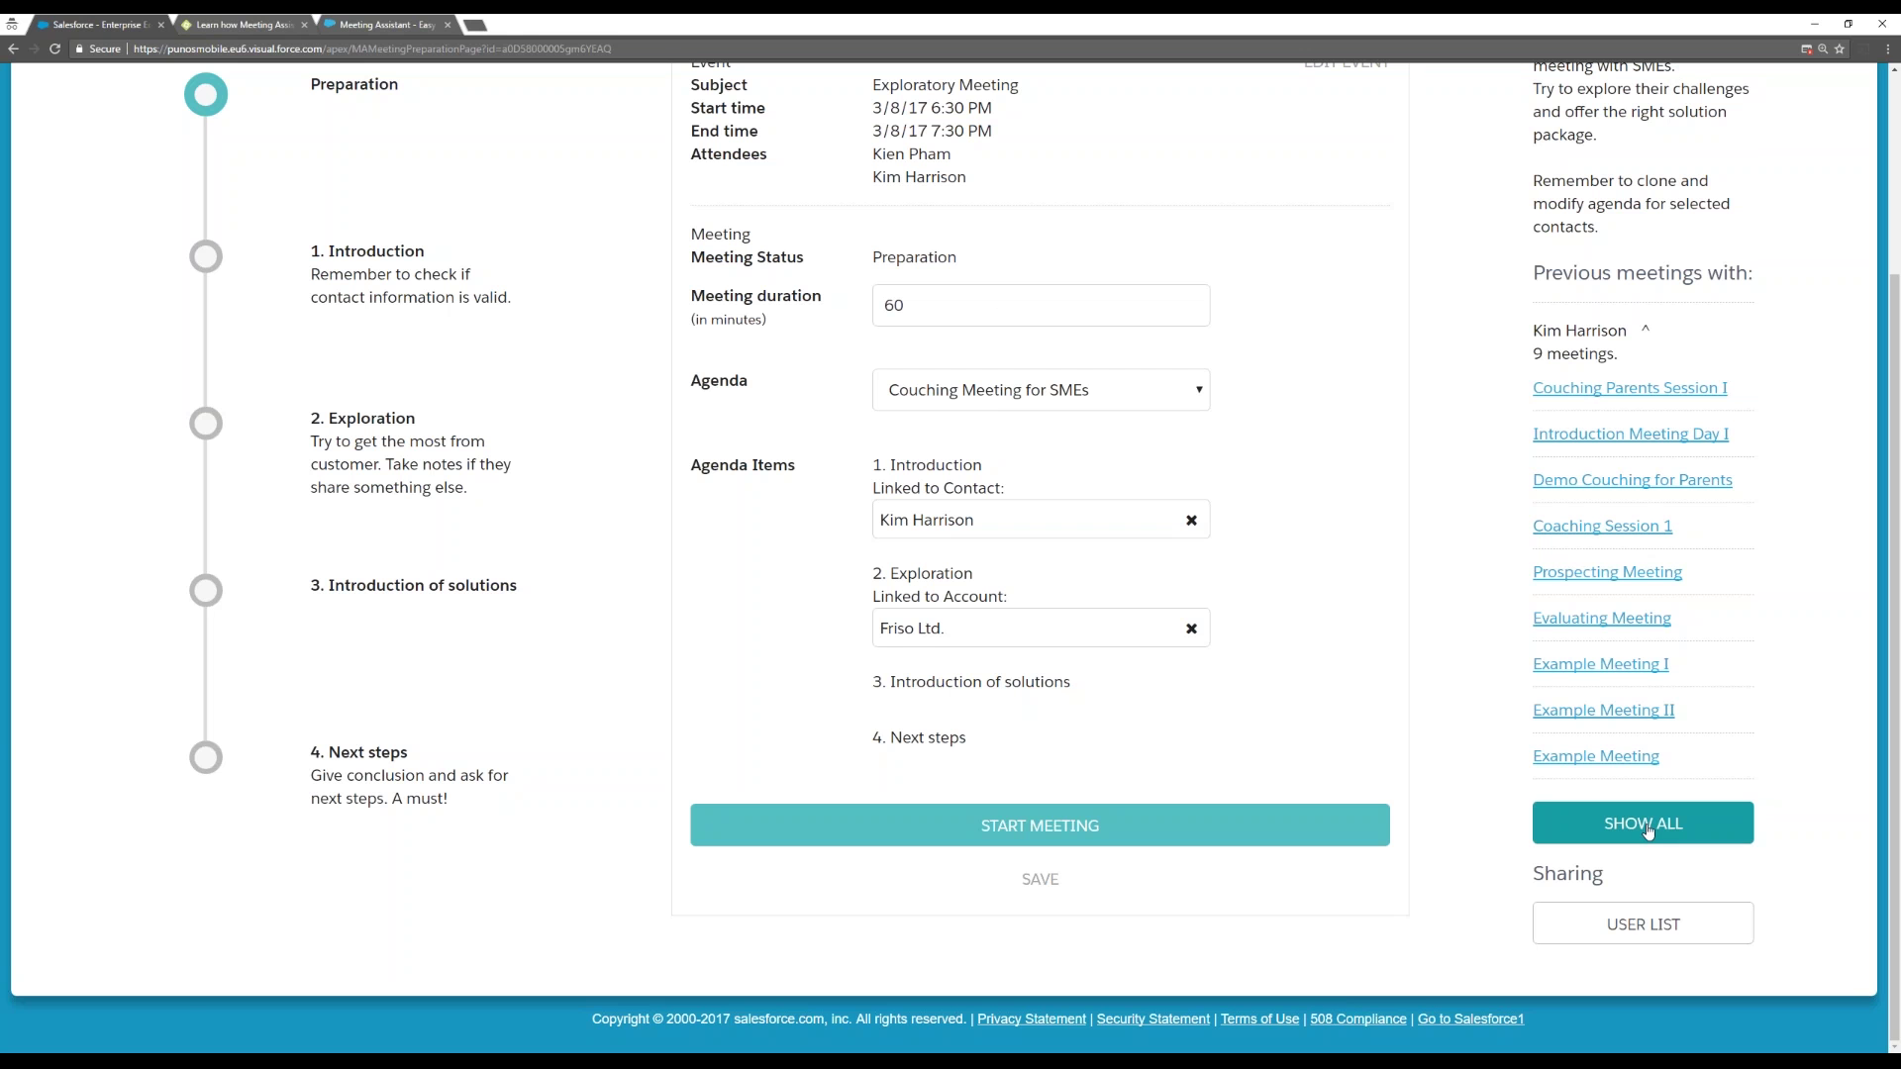
{"action": "left_click", "coordinate": [1647, 827]}
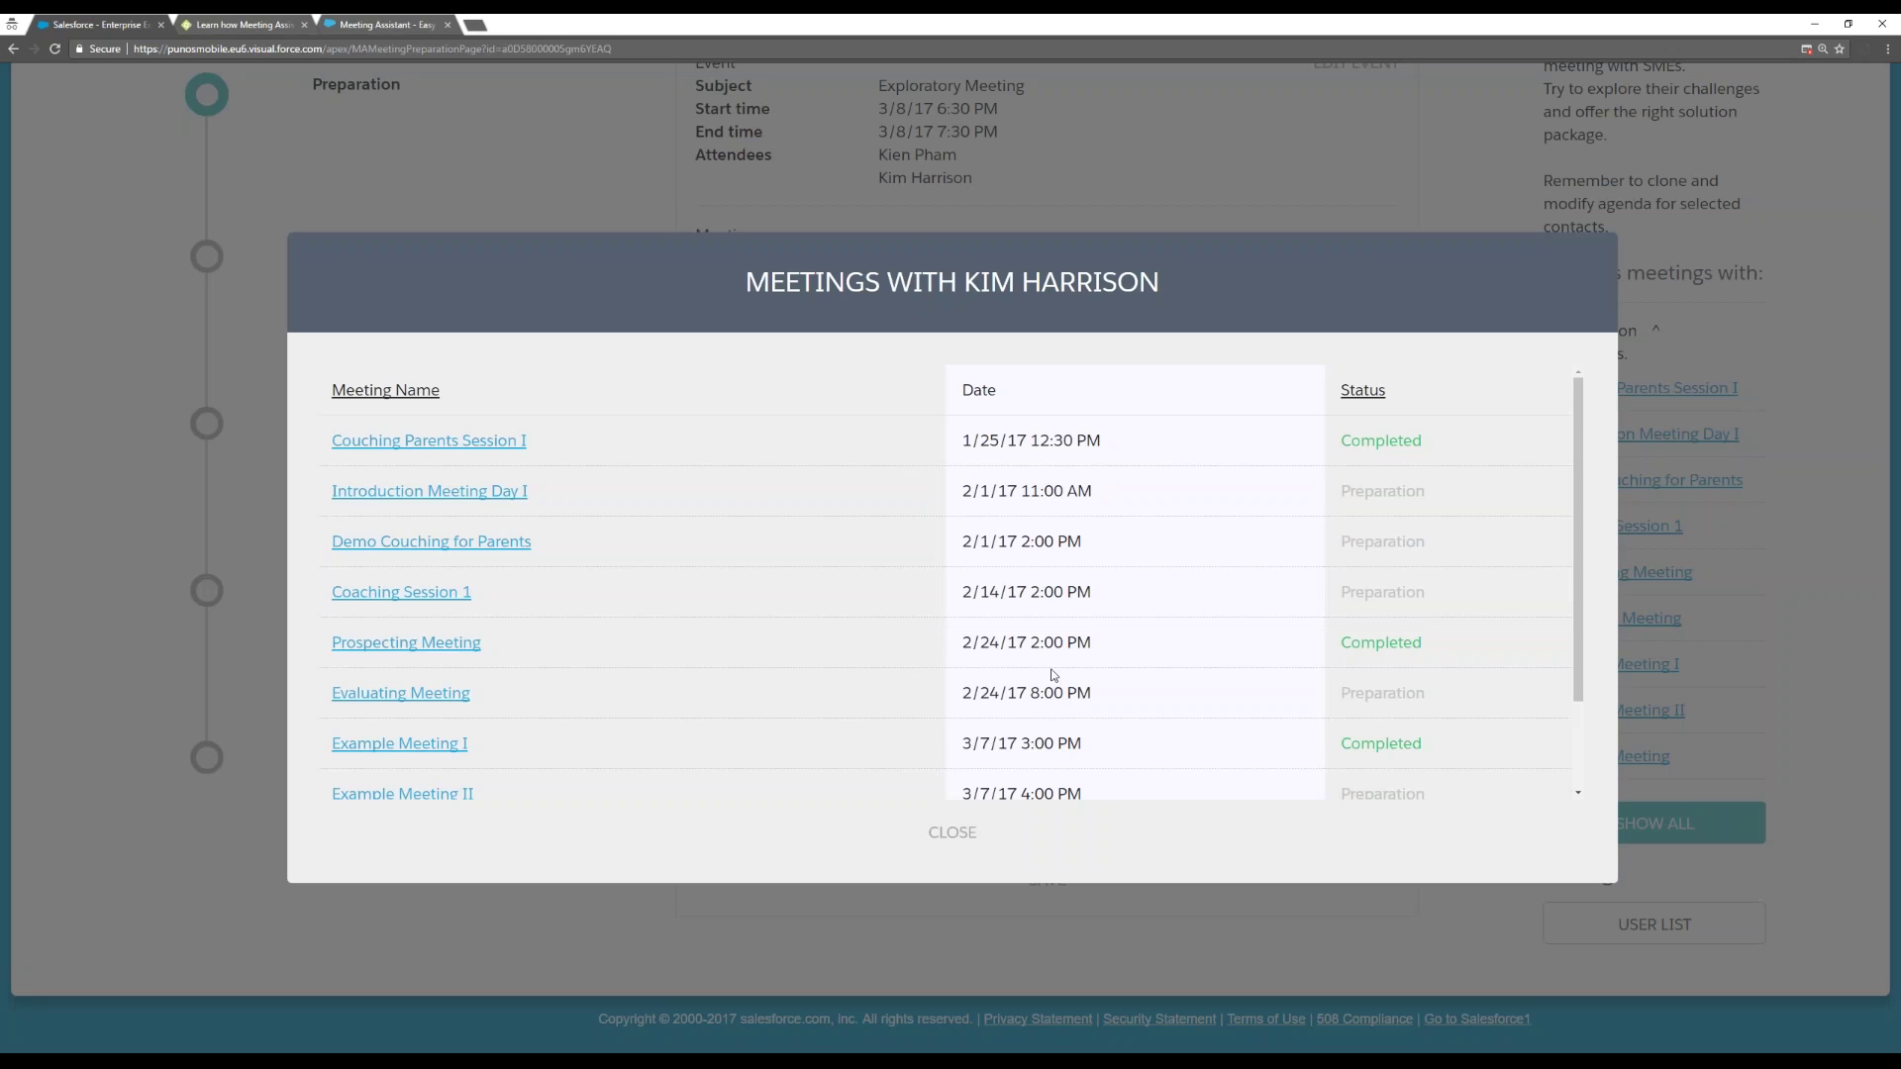
{"action": "scroll", "coordinate": [1063, 673], "scroll_direction": "down", "scroll_amount": 1}
{"action": "scroll", "coordinate": [1060, 680], "scroll_direction": "up", "scroll_amount": 1}
{"action": "left_click", "coordinate": [952, 836]}
Share the meeting with a colleague found by first name in the user list, and finish the user sharing.
{"action": "scroll", "coordinate": [1446, 650], "scroll_direction": "up", "scroll_amount": 3}
{"action": "scroll", "coordinate": [1444, 649], "scroll_direction": "down", "scroll_amount": 3}
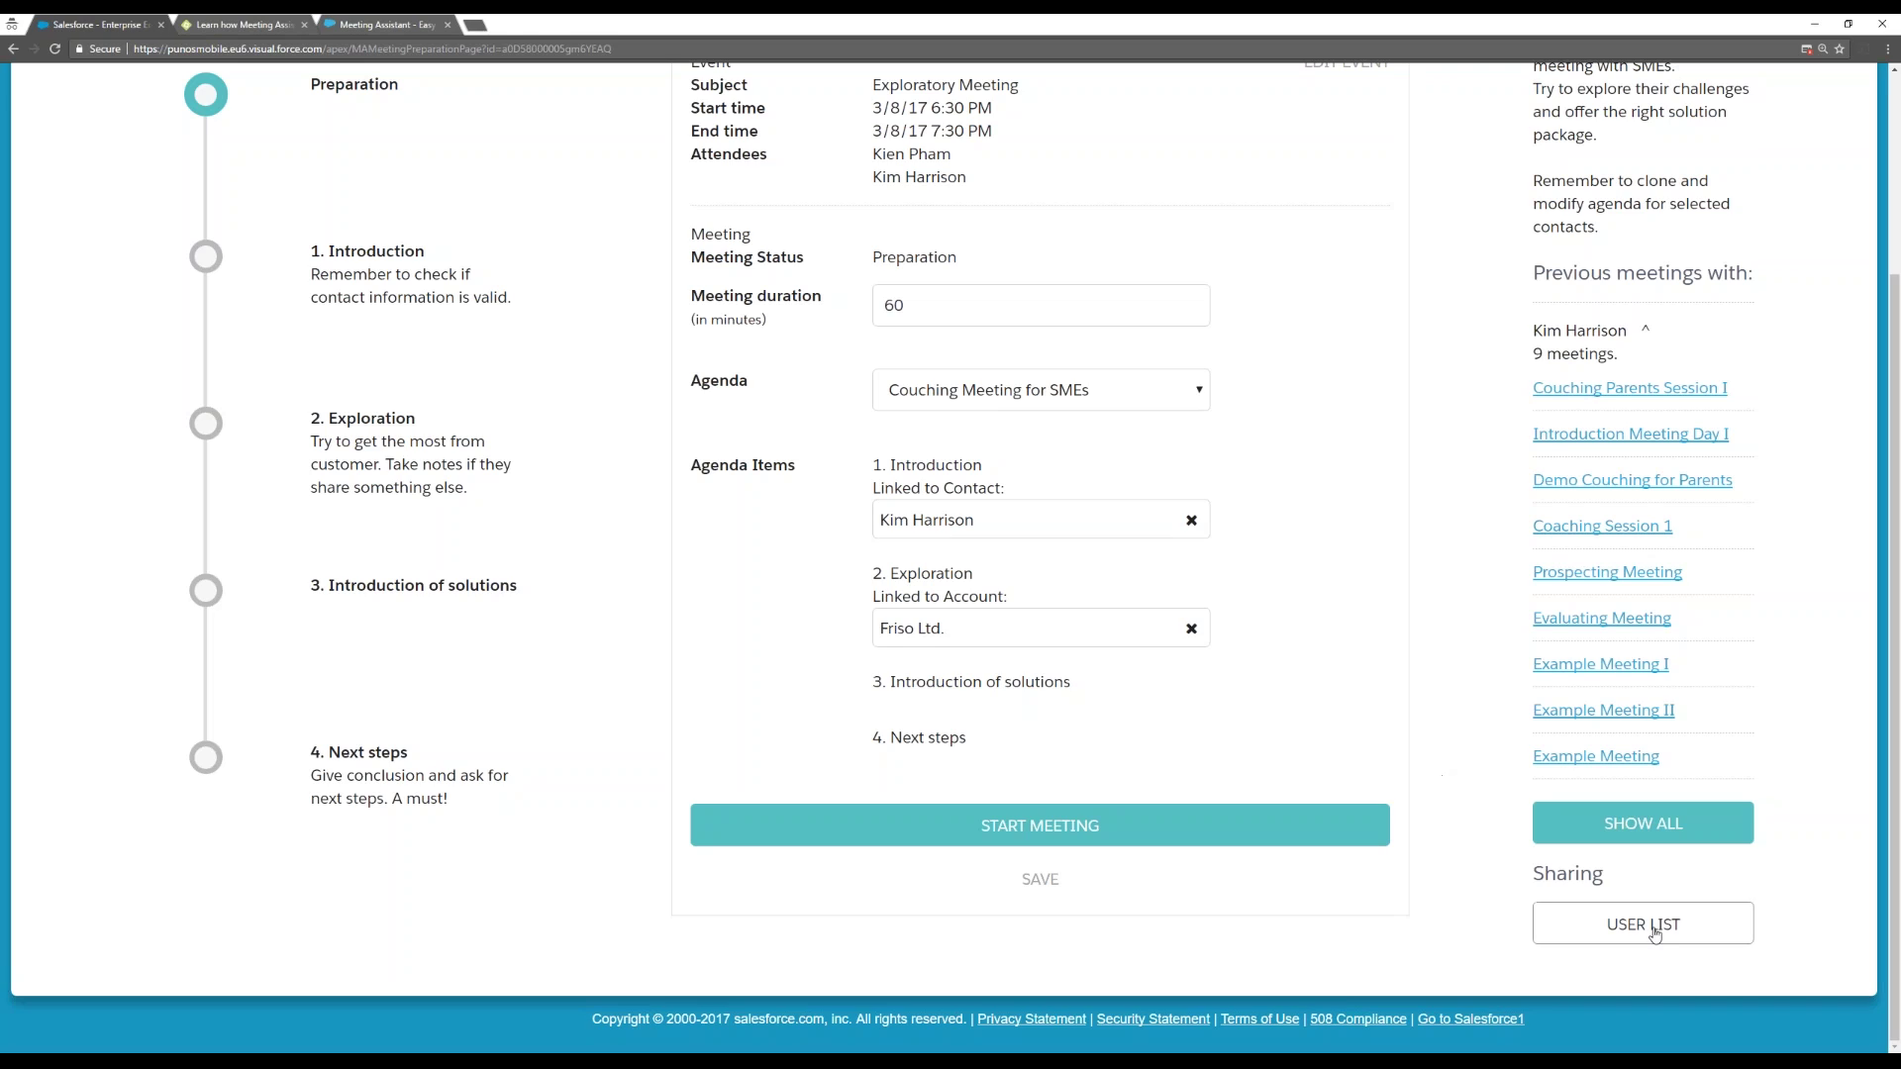
{"action": "left_click", "coordinate": [1650, 932]}
{"action": "left_click", "coordinate": [719, 521]}
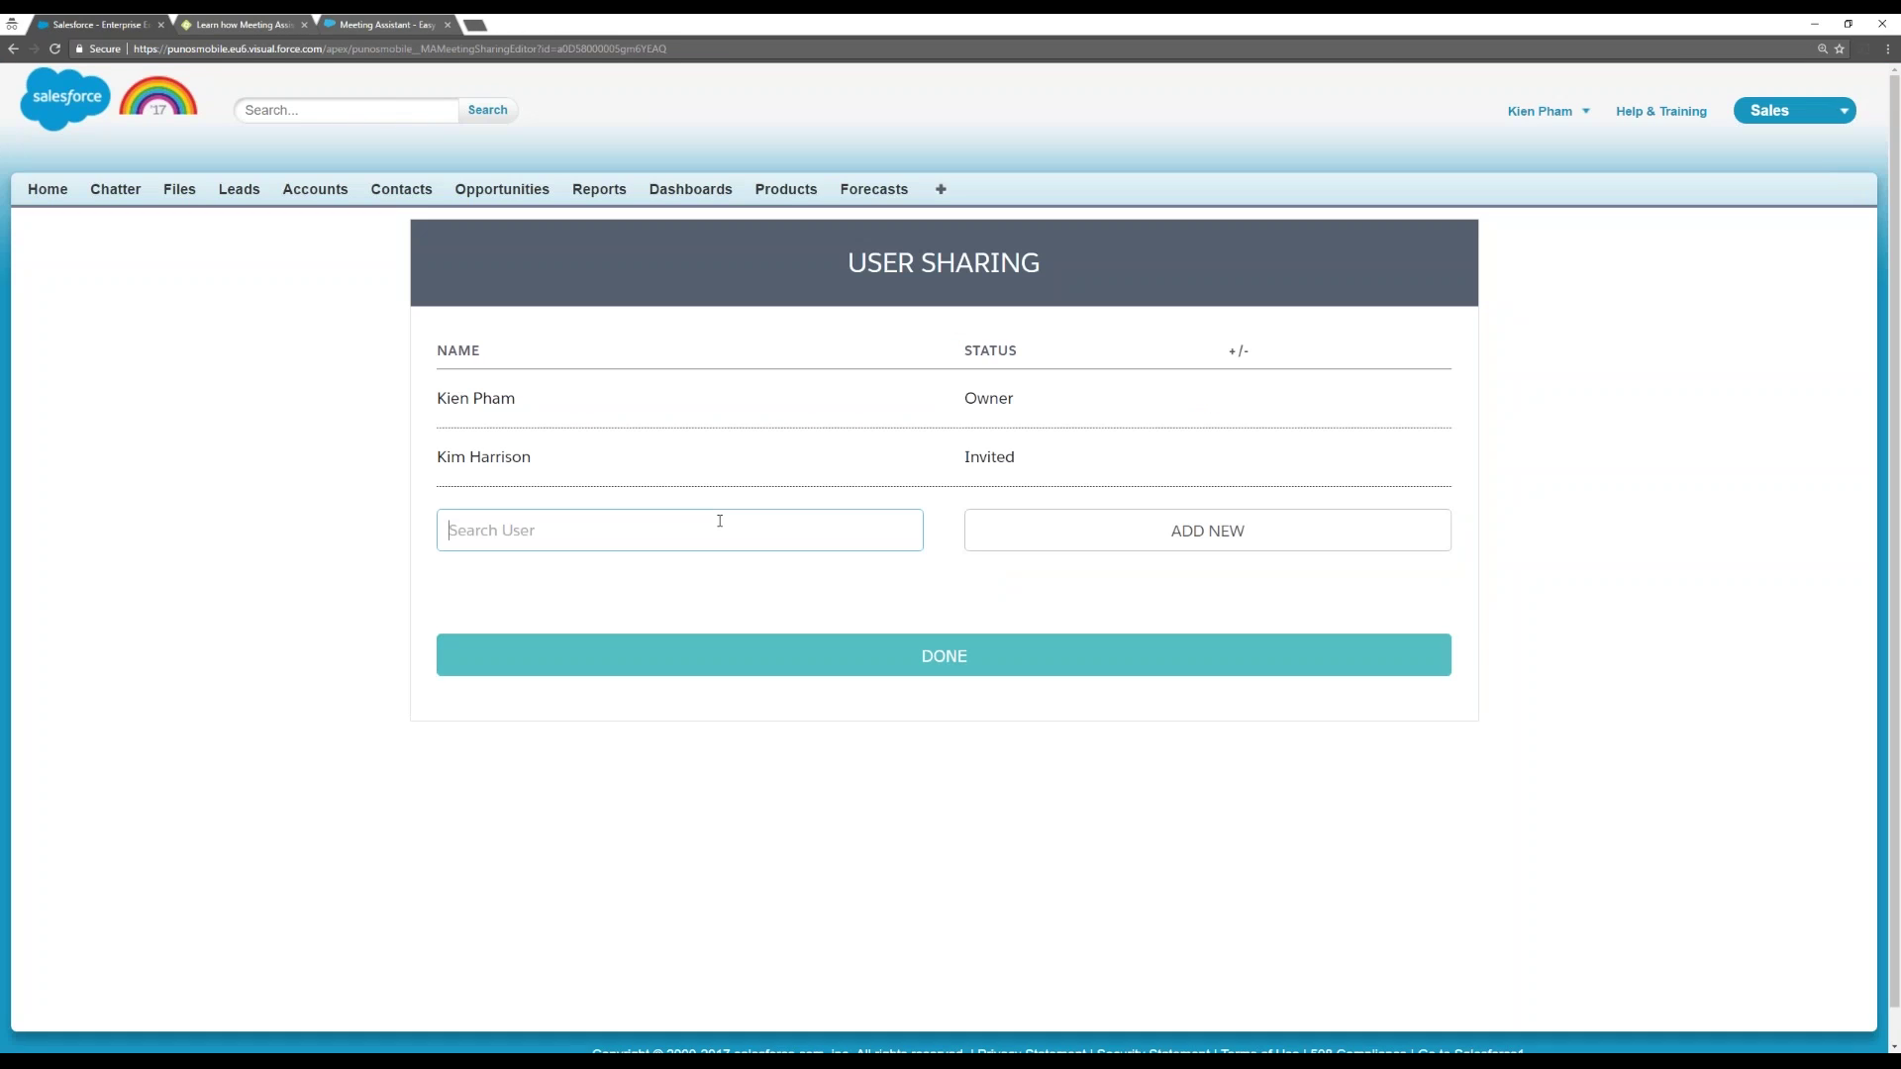
{"action": "type", "text": "T"}
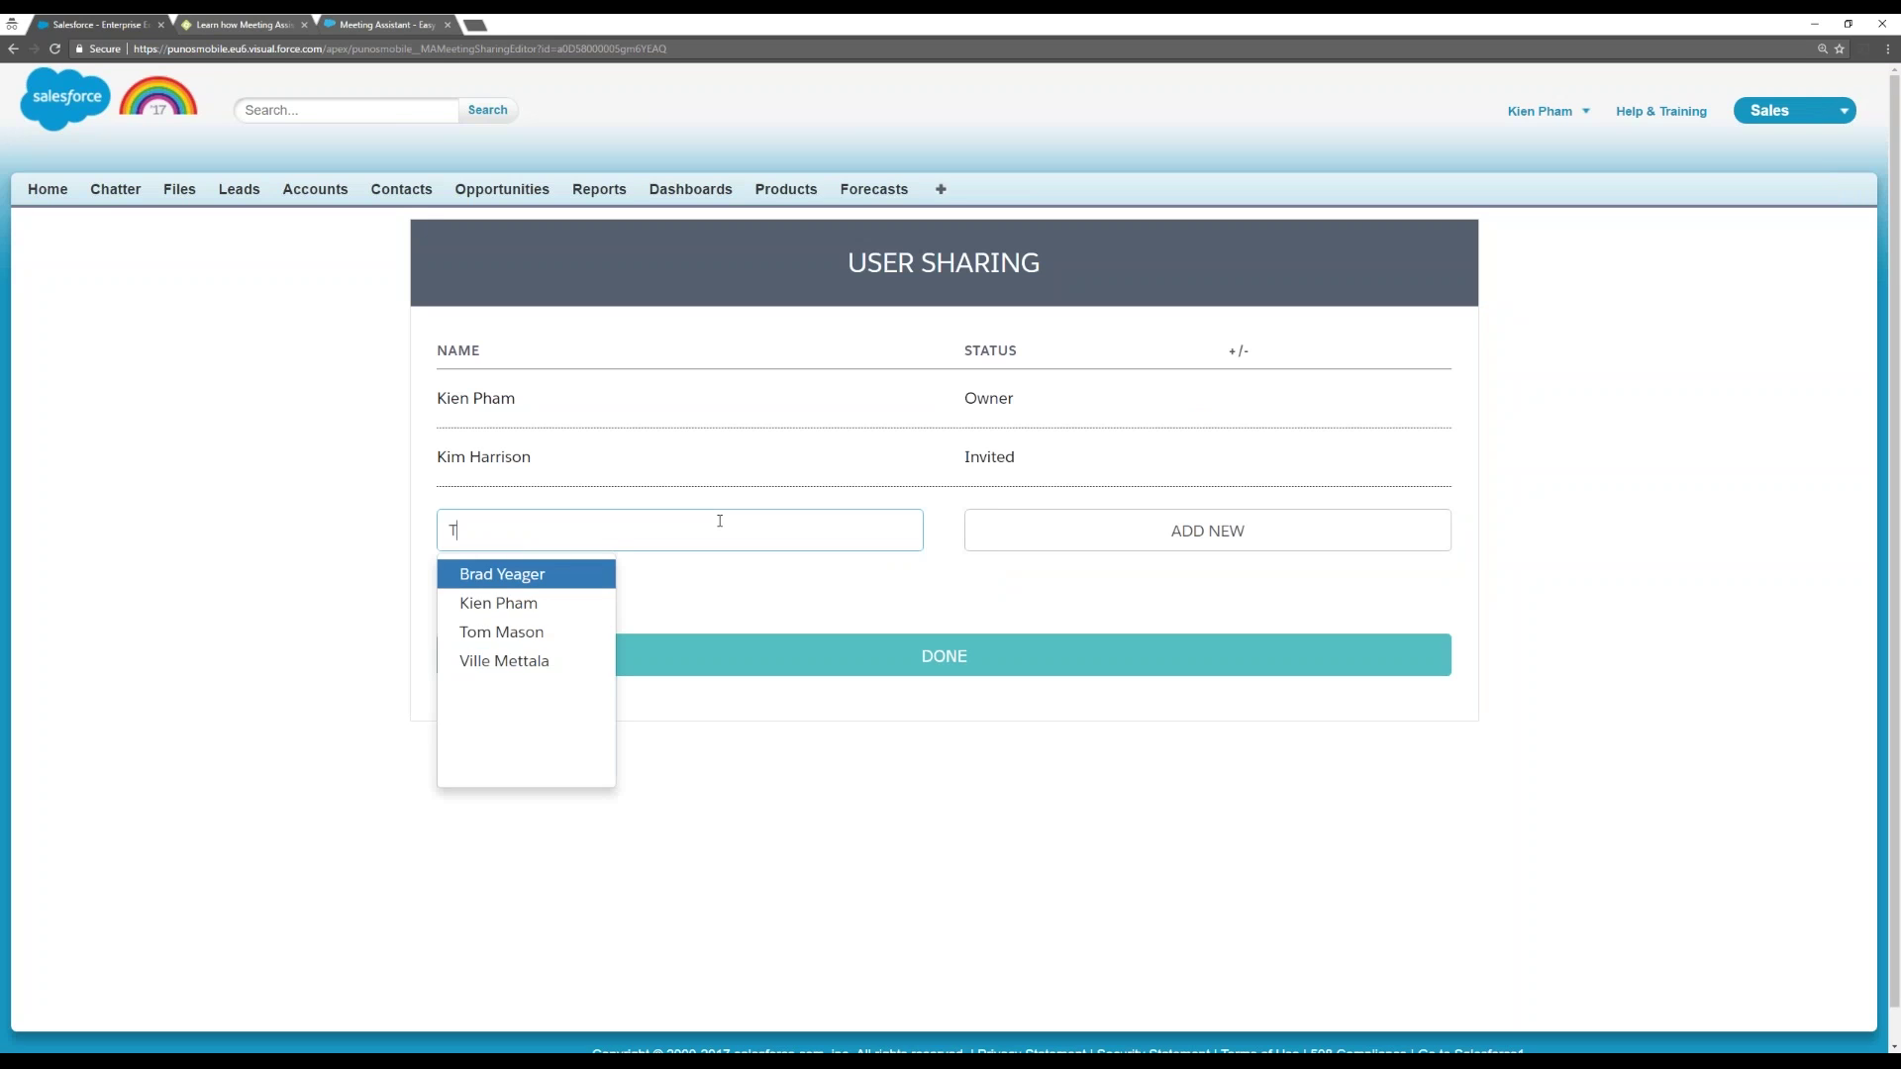
{"action": "type", "text": "om"}
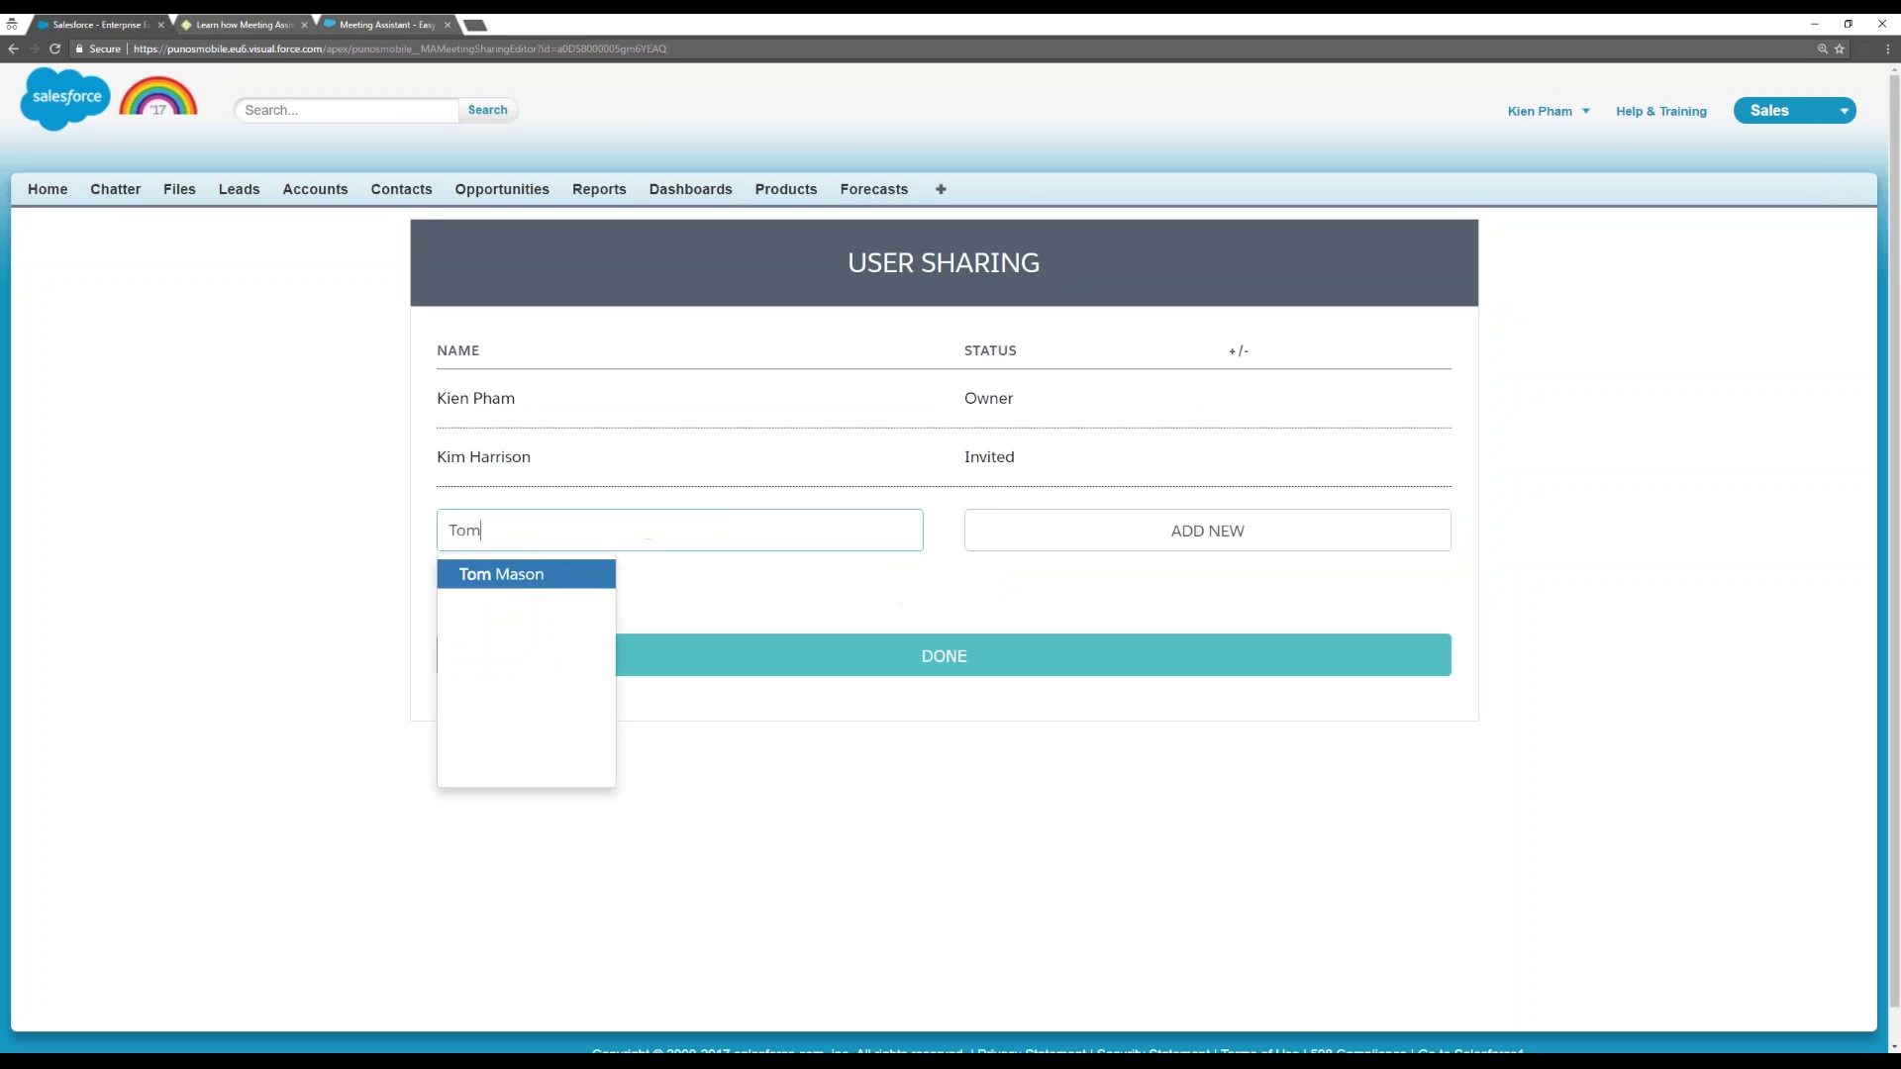
{"action": "left_click", "coordinate": [551, 584]}
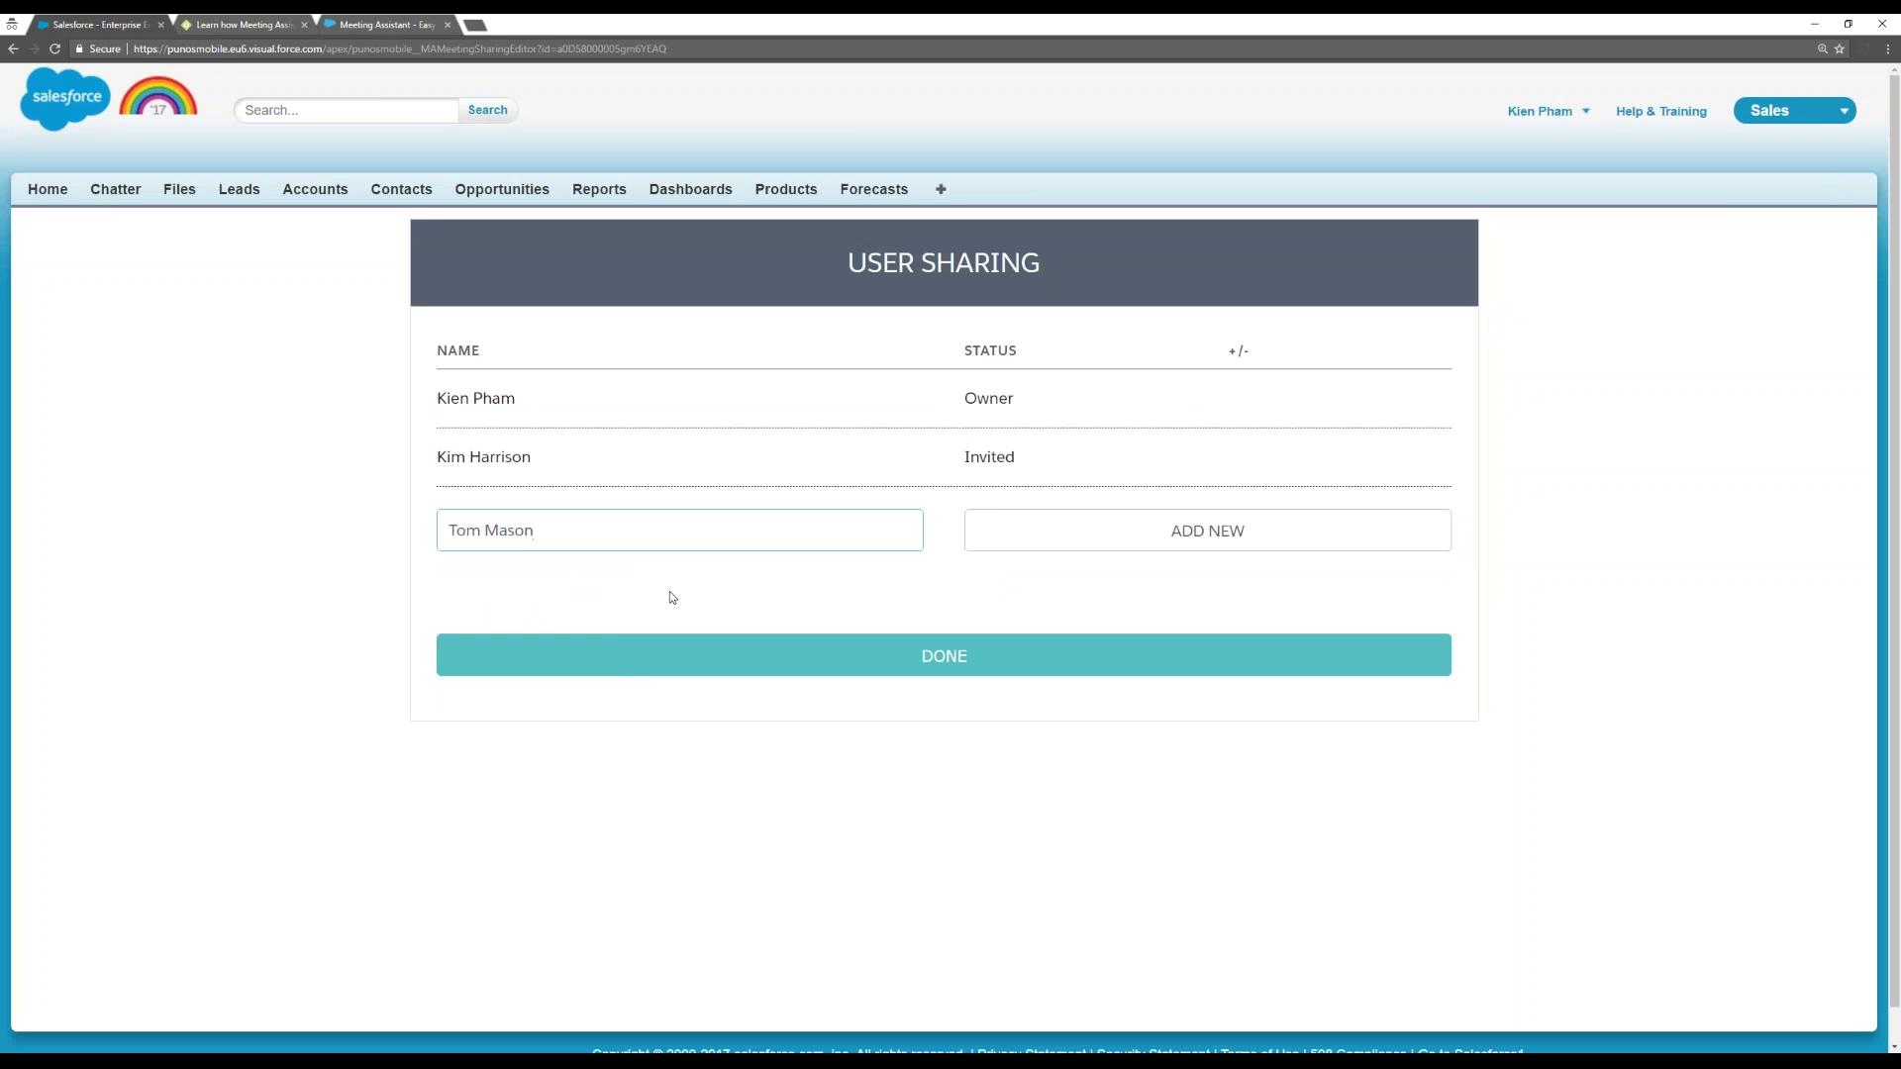
{"action": "left_click", "coordinate": [1070, 540]}
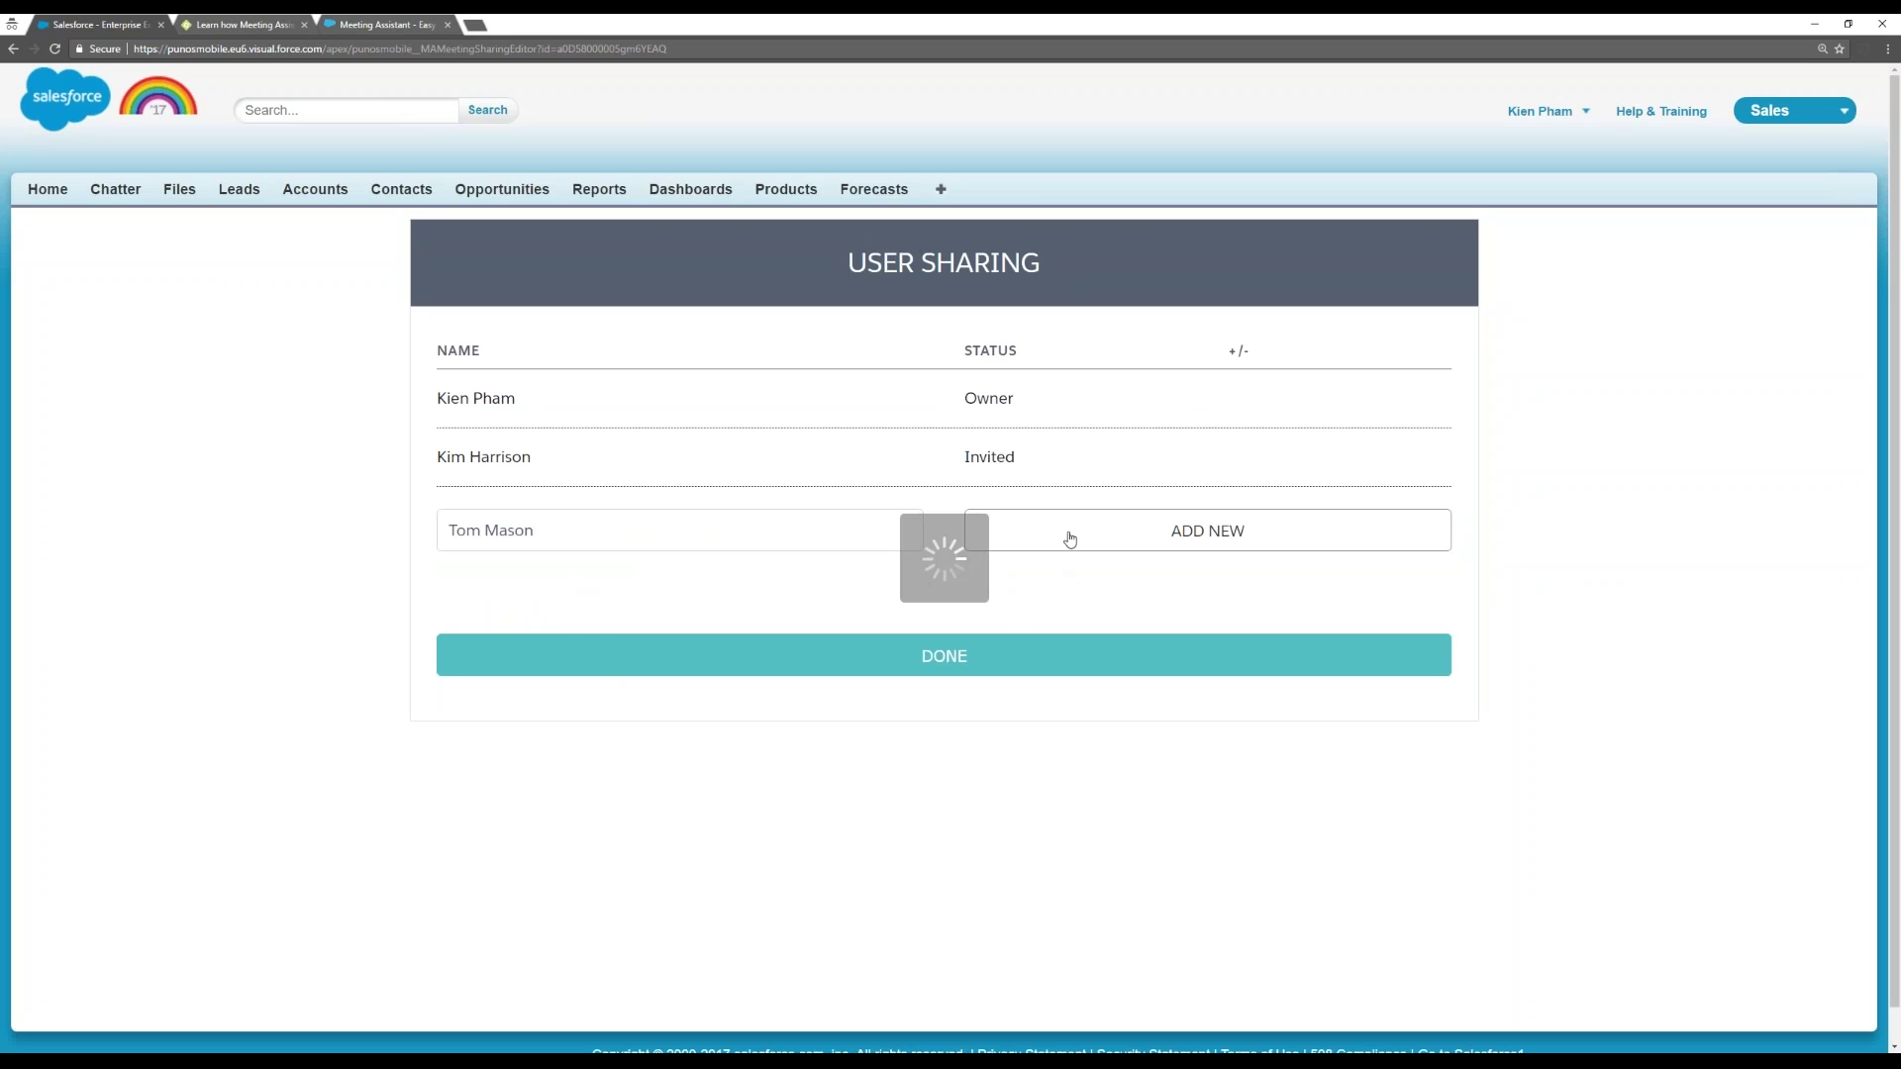
{"action": "left_click_drag", "start_coordinate": [965, 524], "coordinate": [1031, 522]}
{"action": "left_click", "coordinate": [1033, 523]}
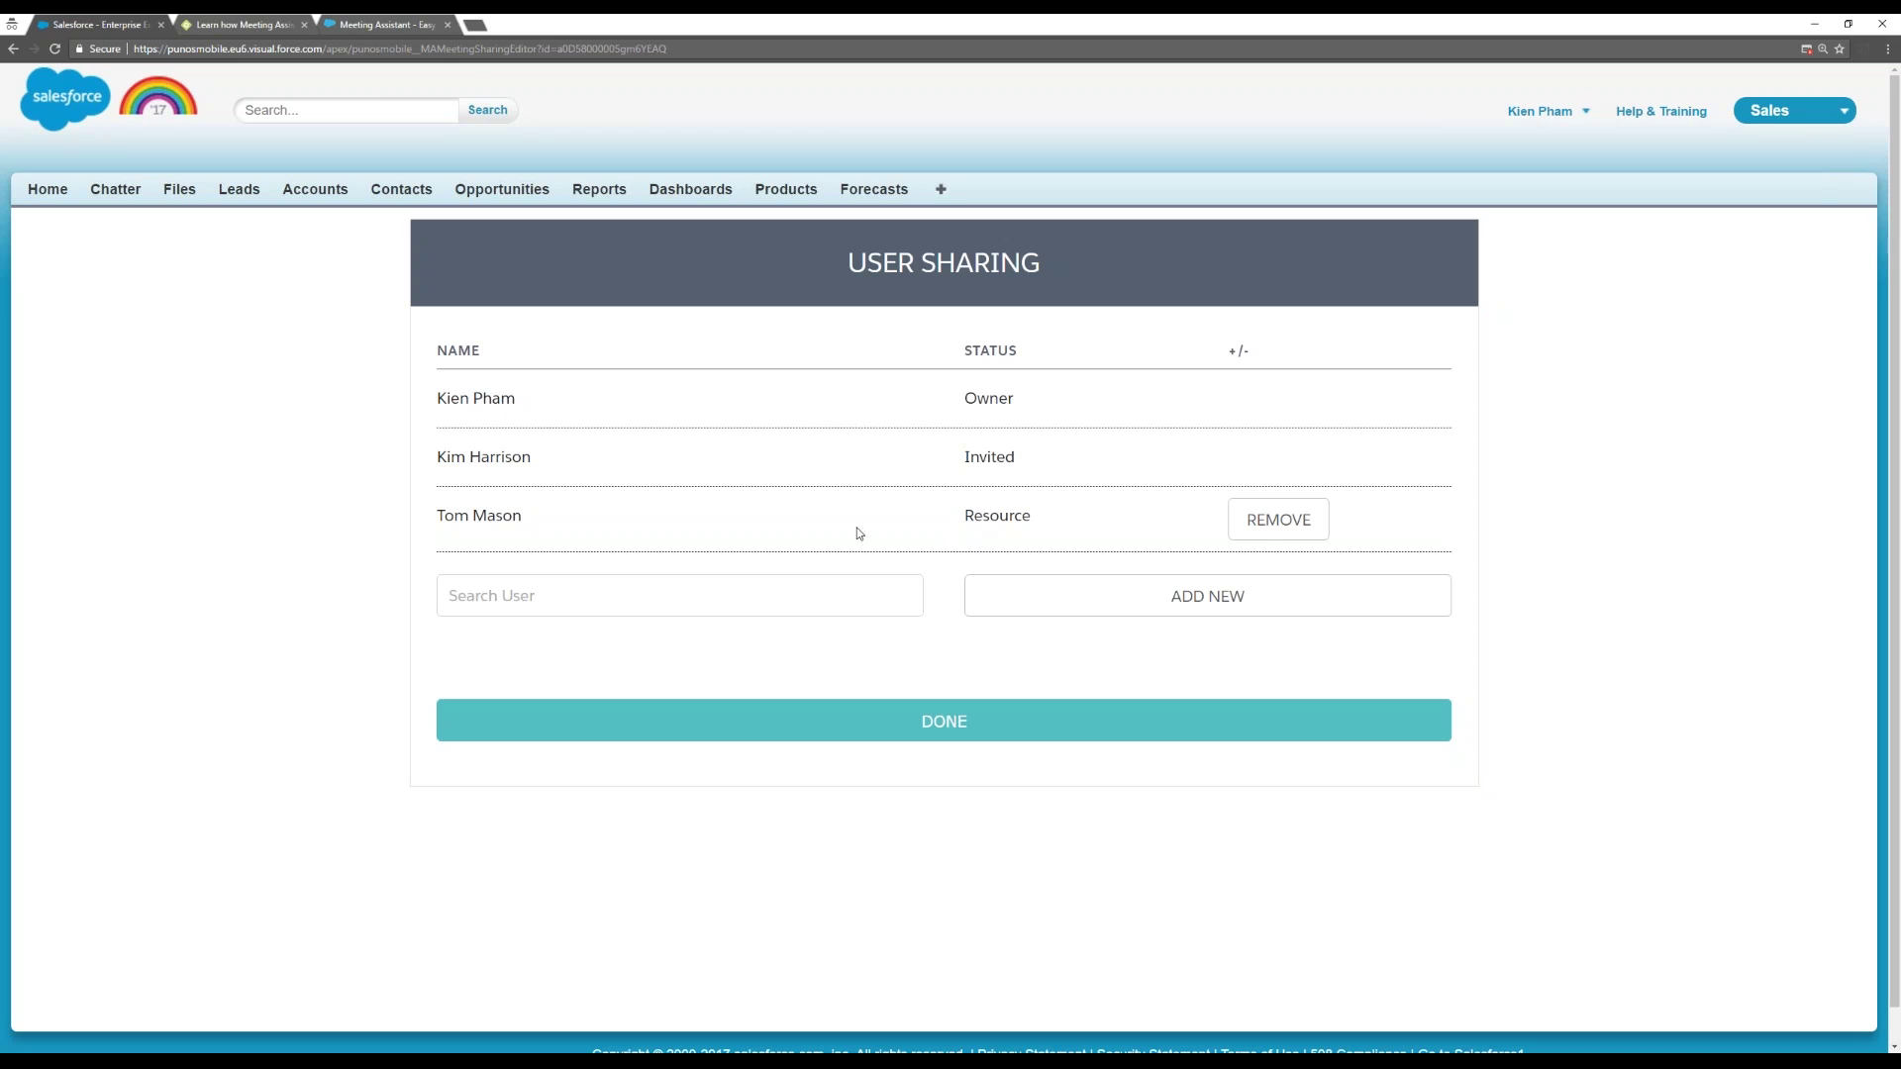
{"action": "left_click", "coordinate": [959, 708]}
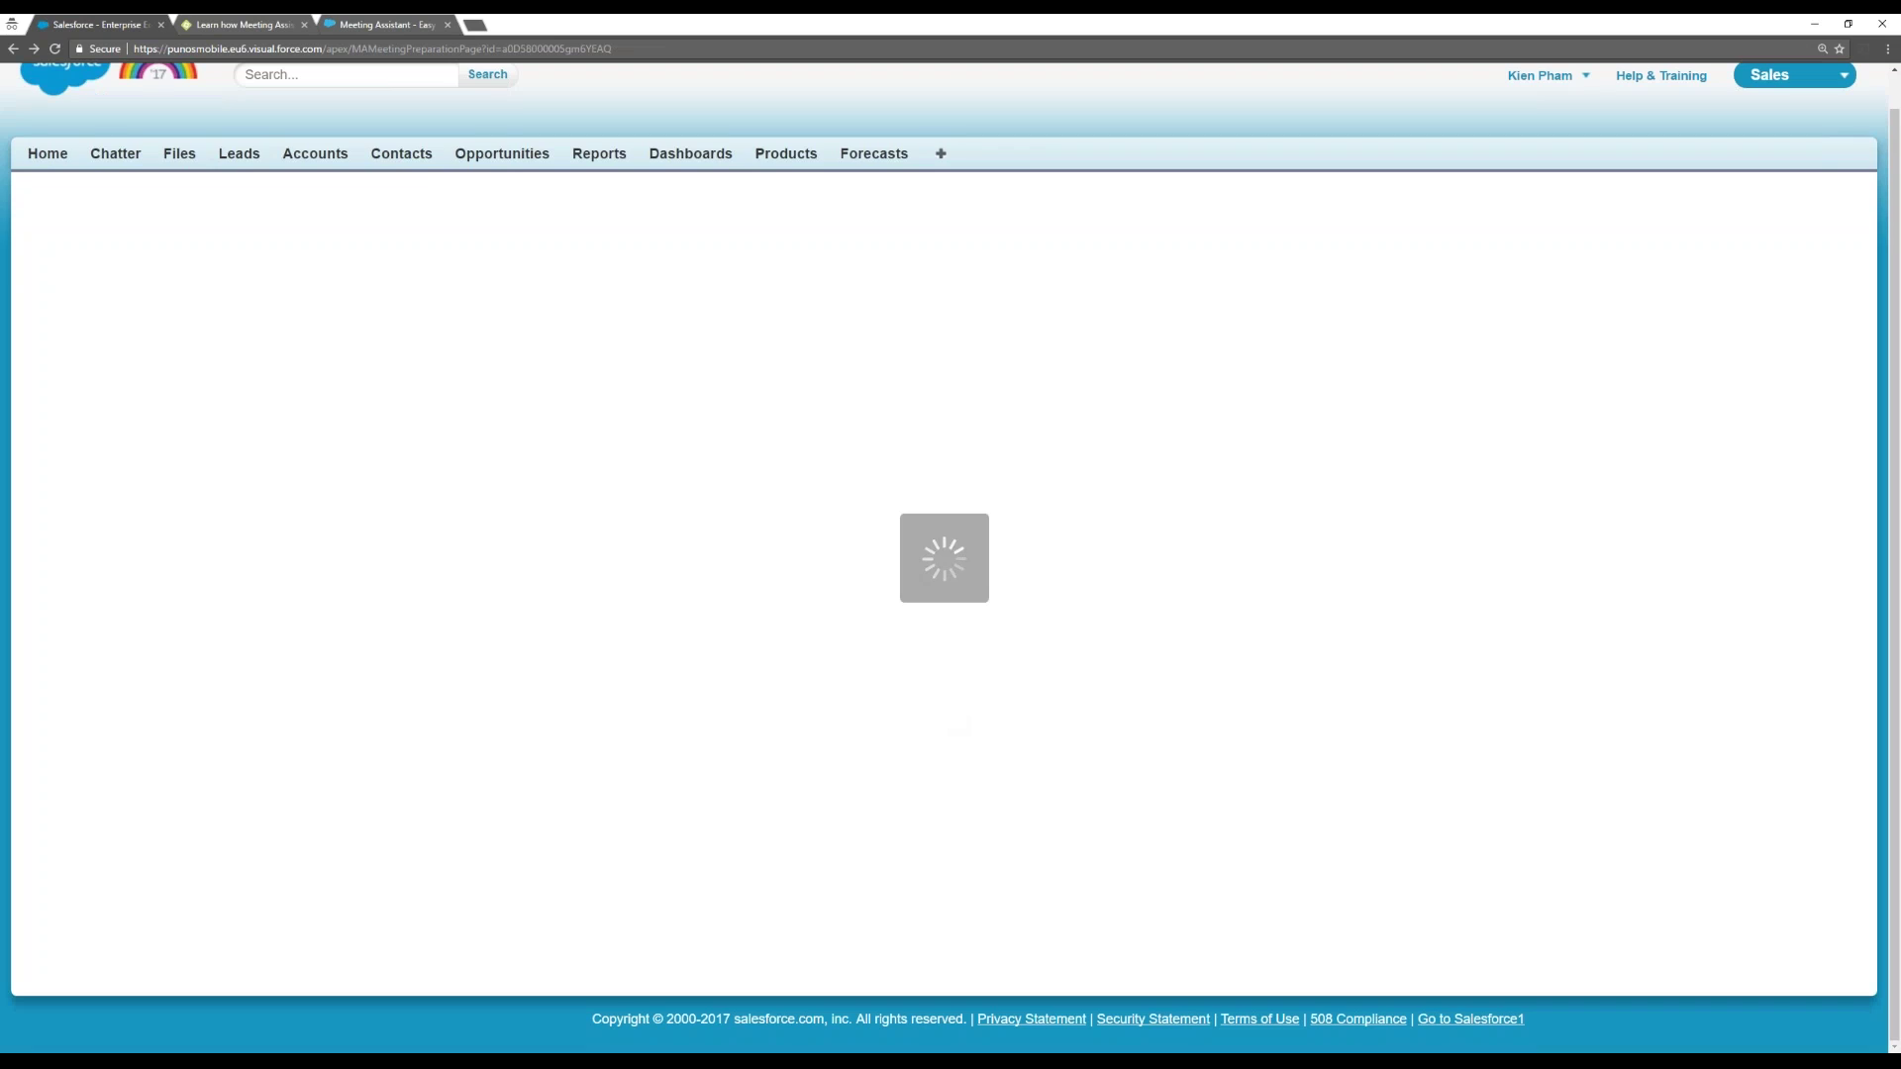
Check the attendees and agenda on the preparation page and start the Exploratory Meeting.
{"action": "scroll", "coordinate": [876, 709], "scroll_direction": "down", "scroll_amount": 2}
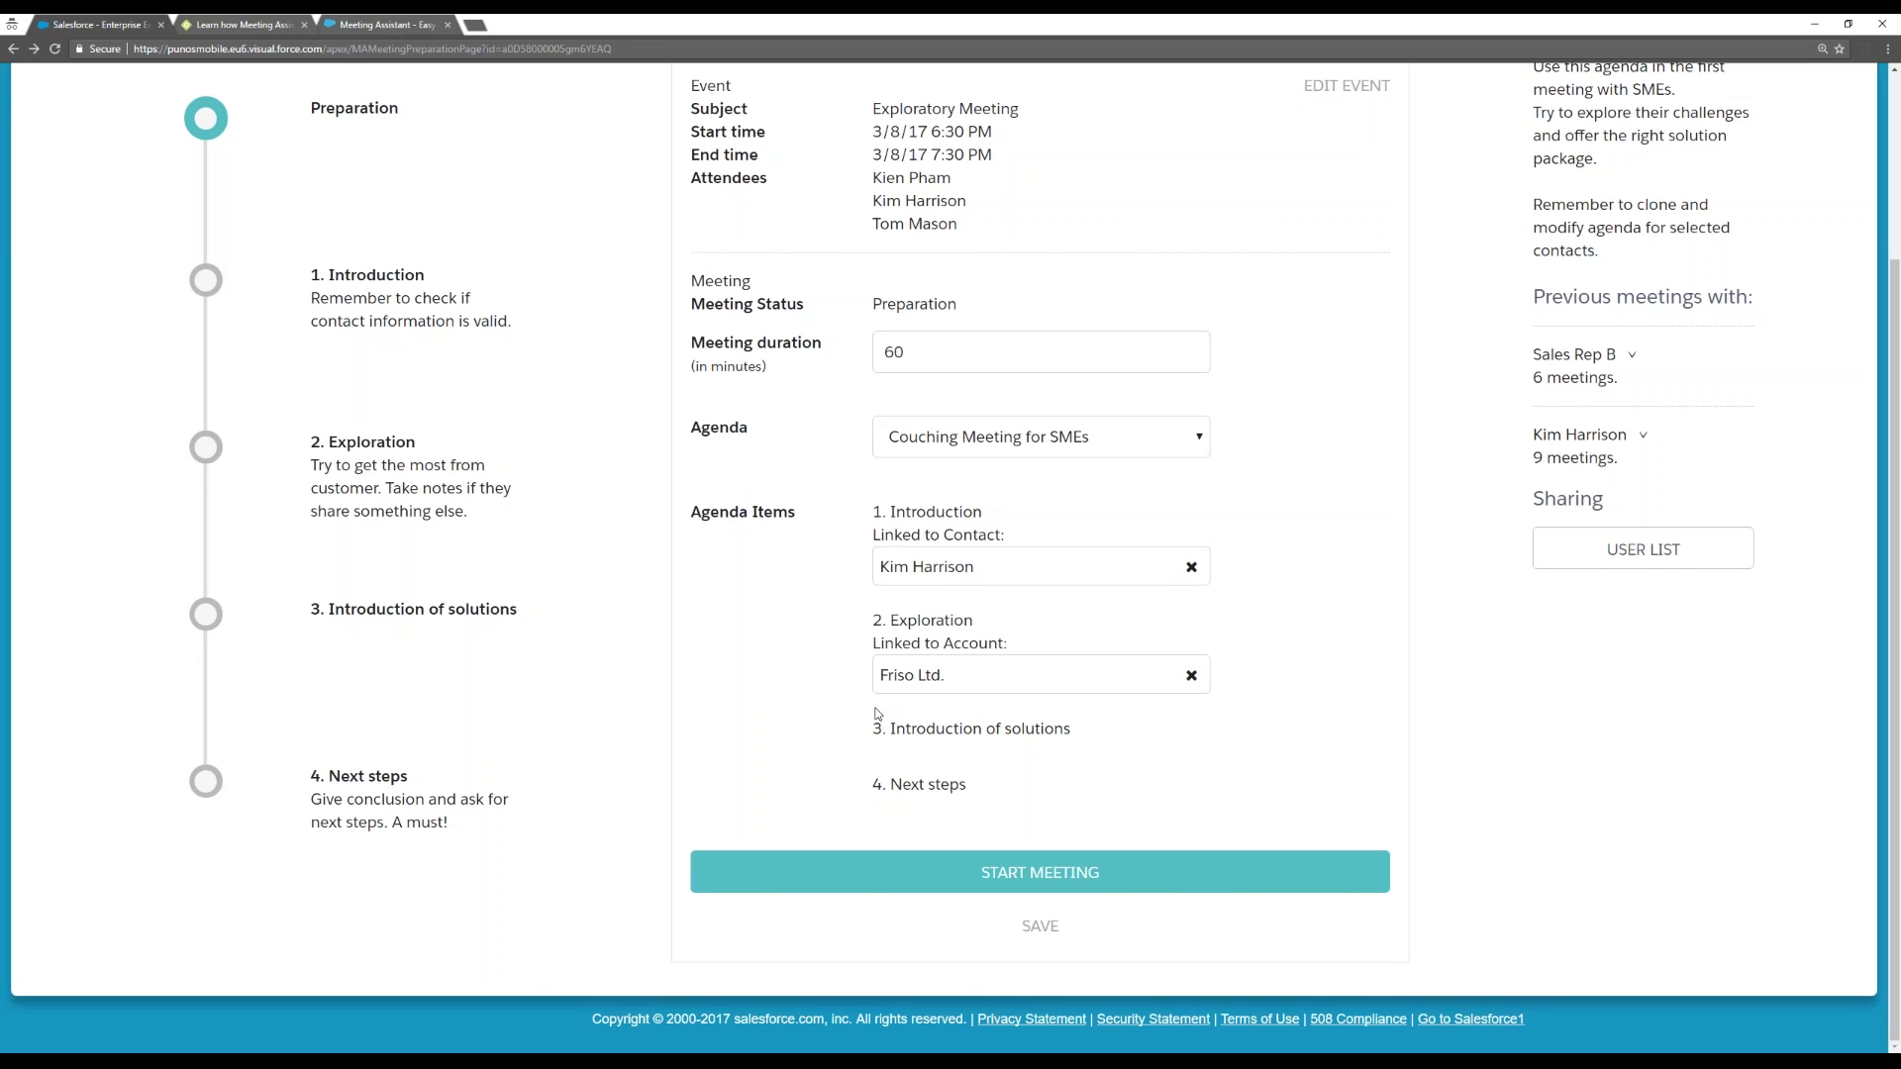
{"action": "scroll", "coordinate": [1279, 740], "scroll_direction": "up", "scroll_amount": 3}
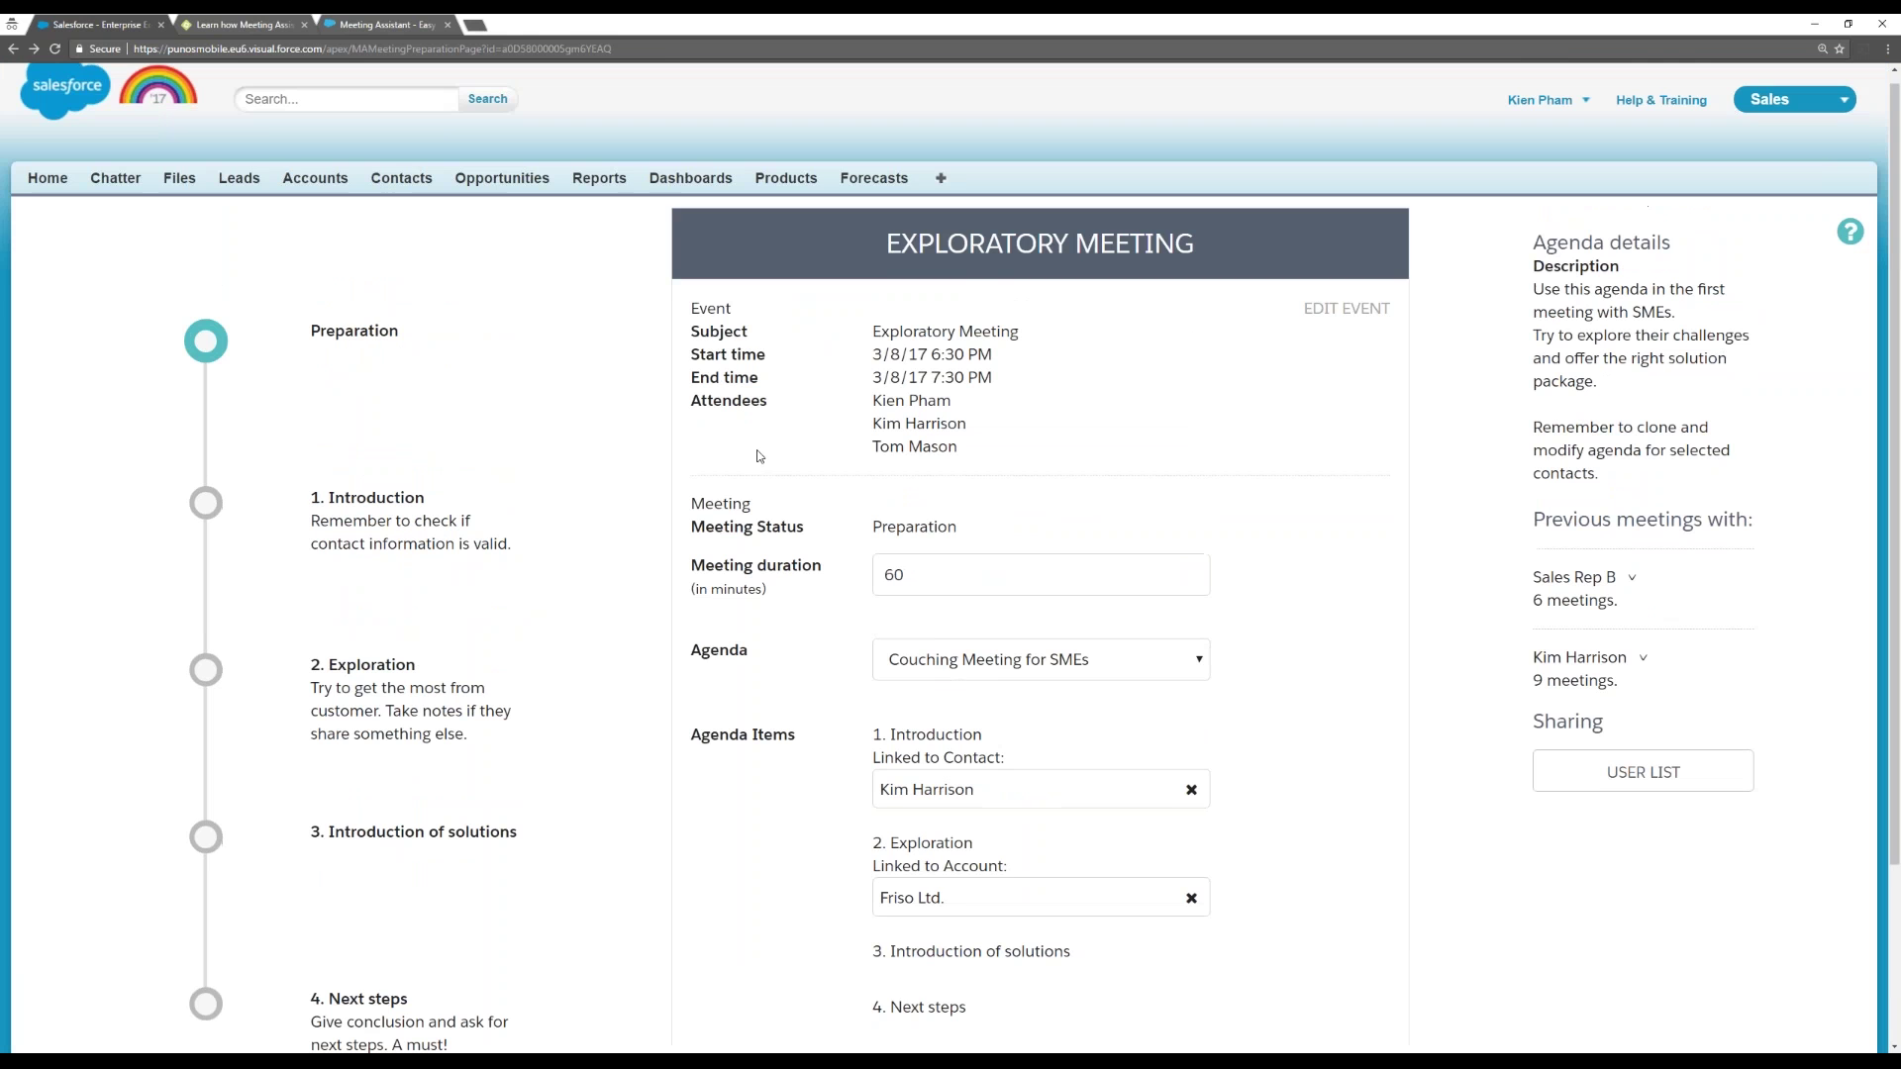
{"action": "scroll", "coordinate": [1371, 584], "scroll_direction": "down", "scroll_amount": 2}
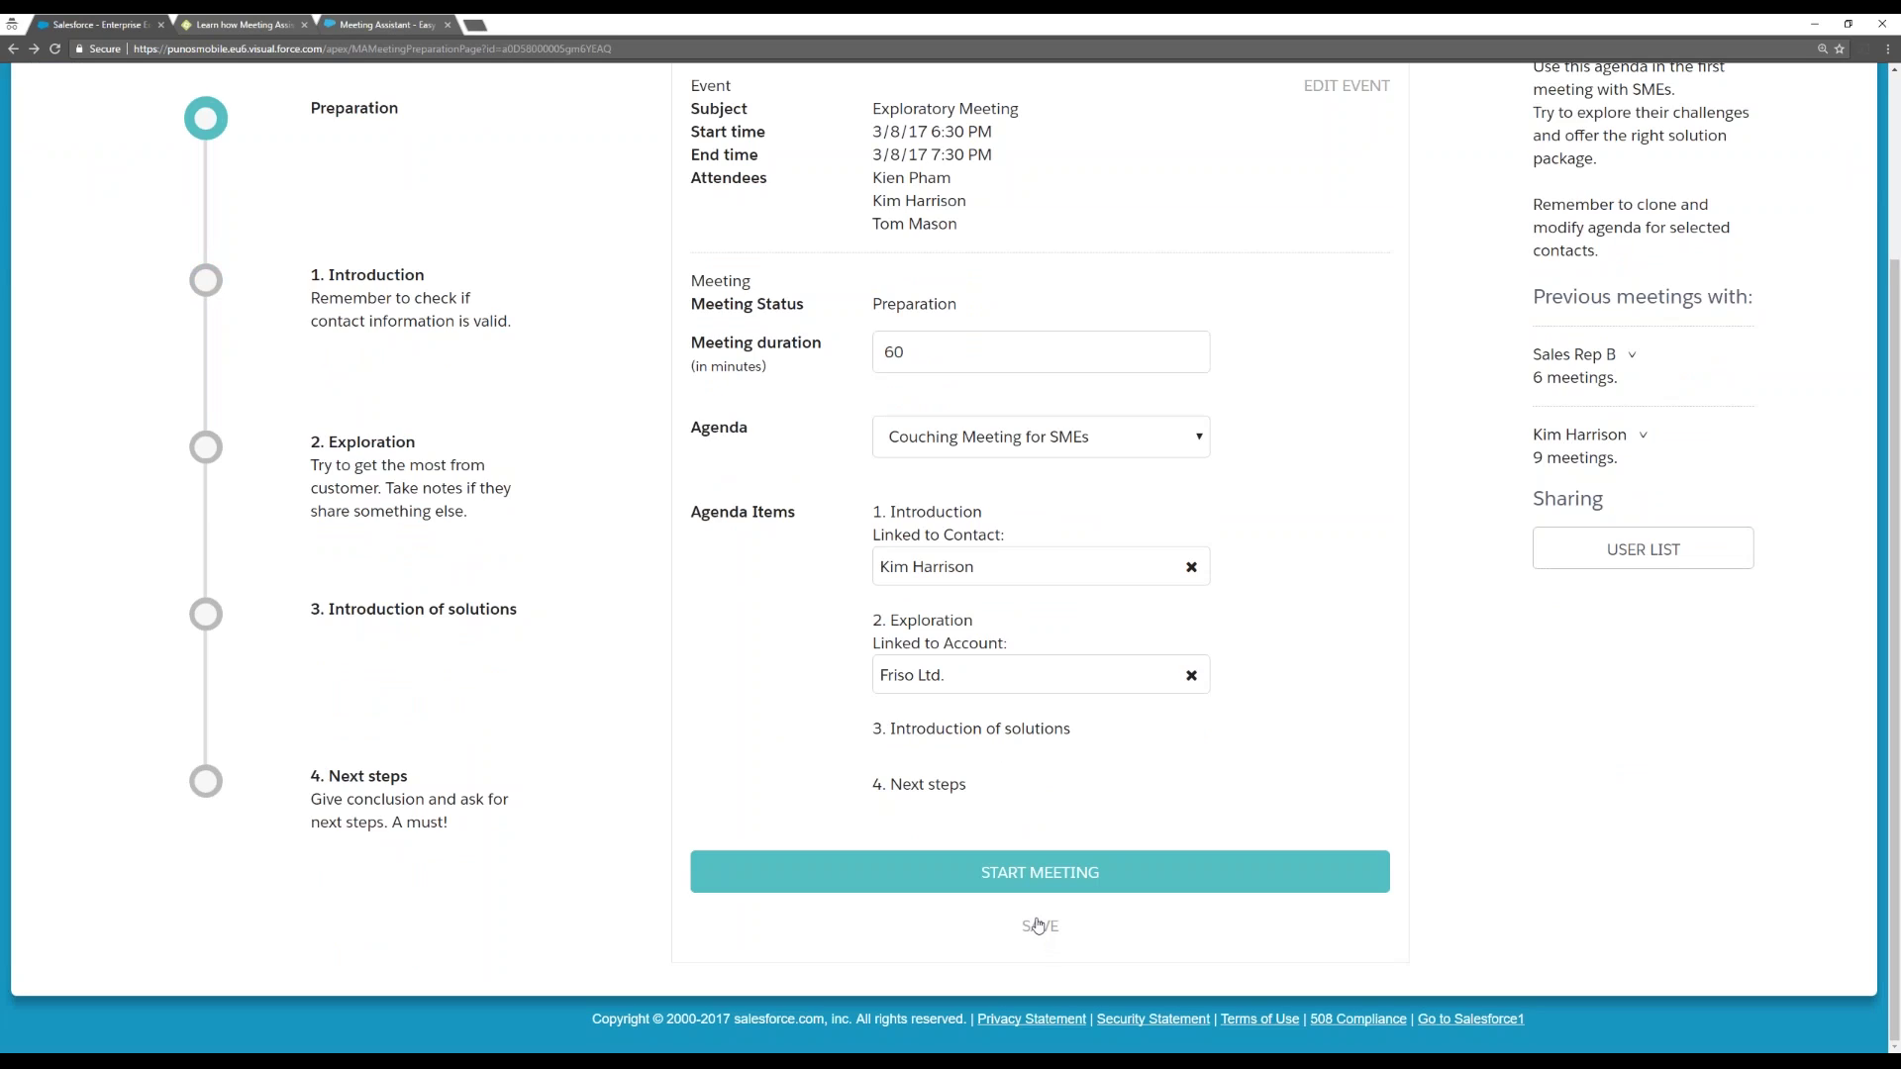
{"action": "left_click", "coordinate": [1038, 881]}
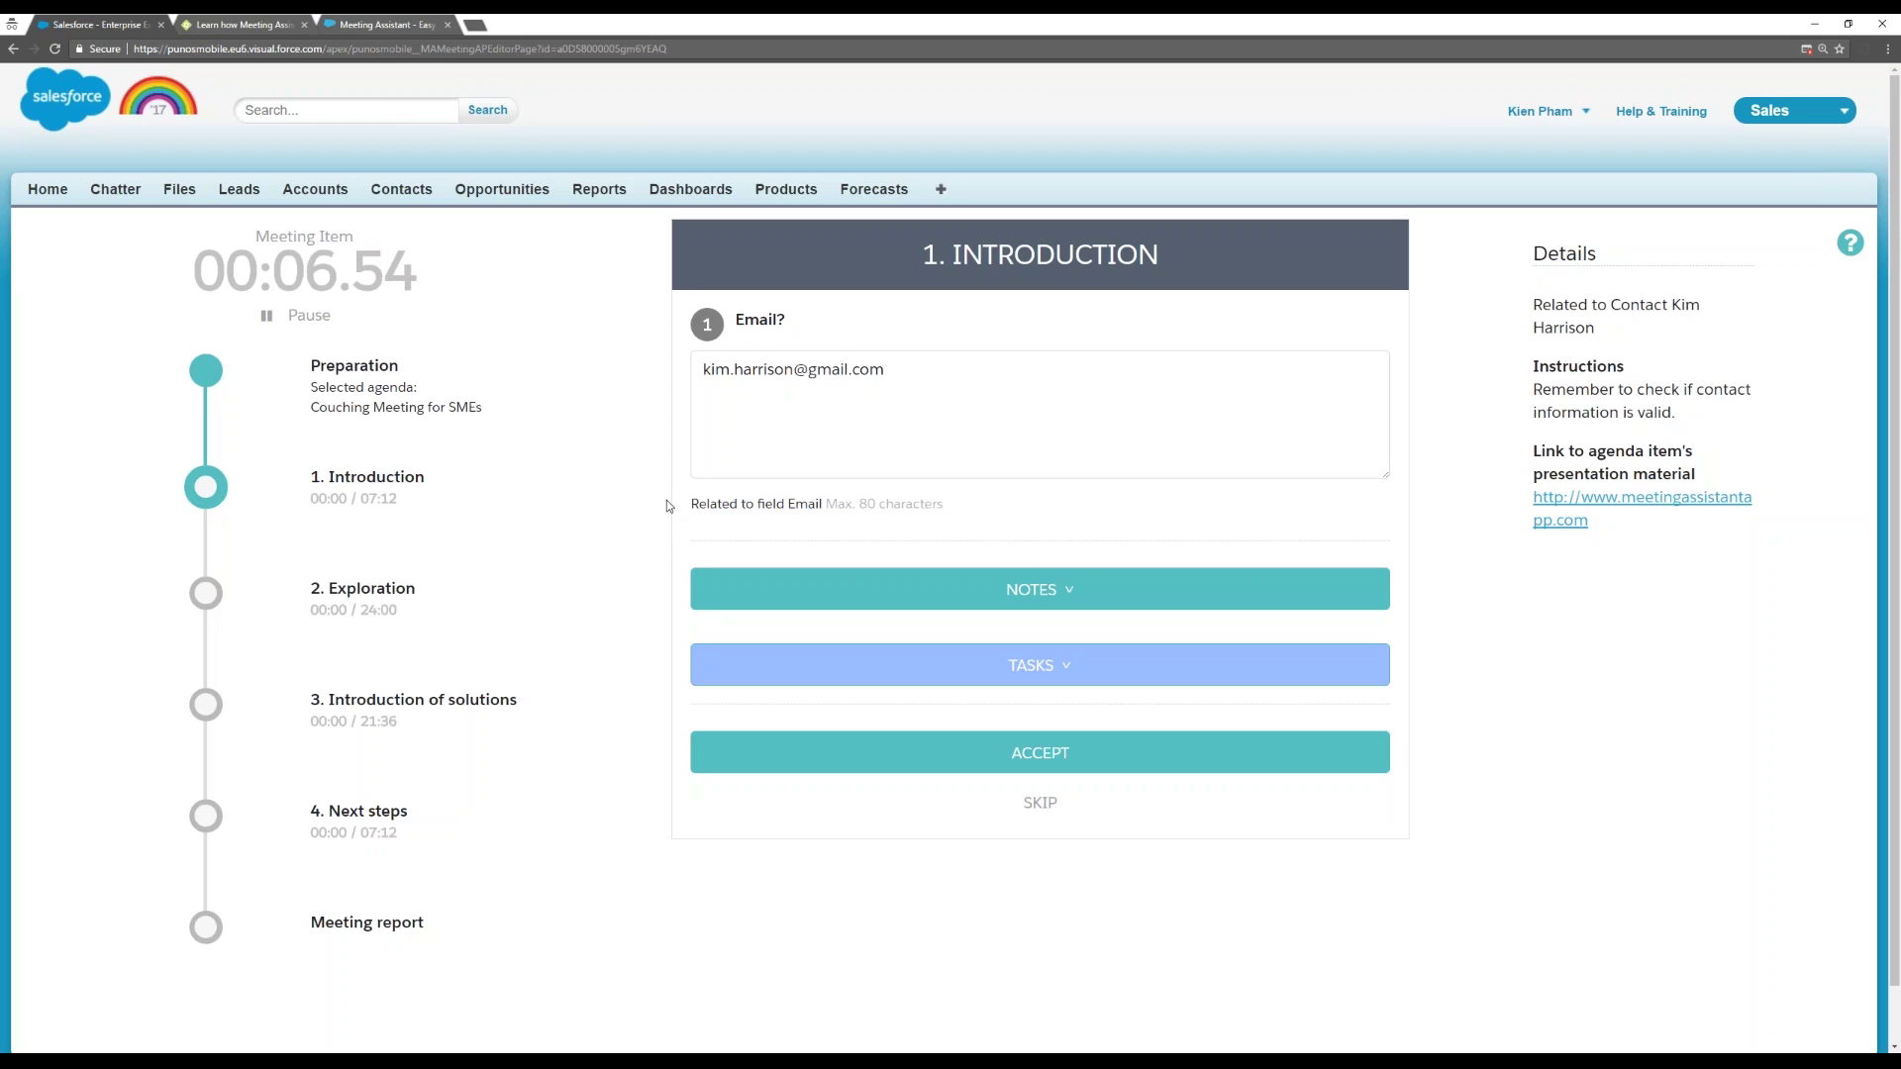
Examine the Introduction agenda item, including its email question, the related contact field and the notes and tasks sections.
{"action": "scroll", "coordinate": [667, 503], "scroll_direction": "down", "scroll_amount": 1}
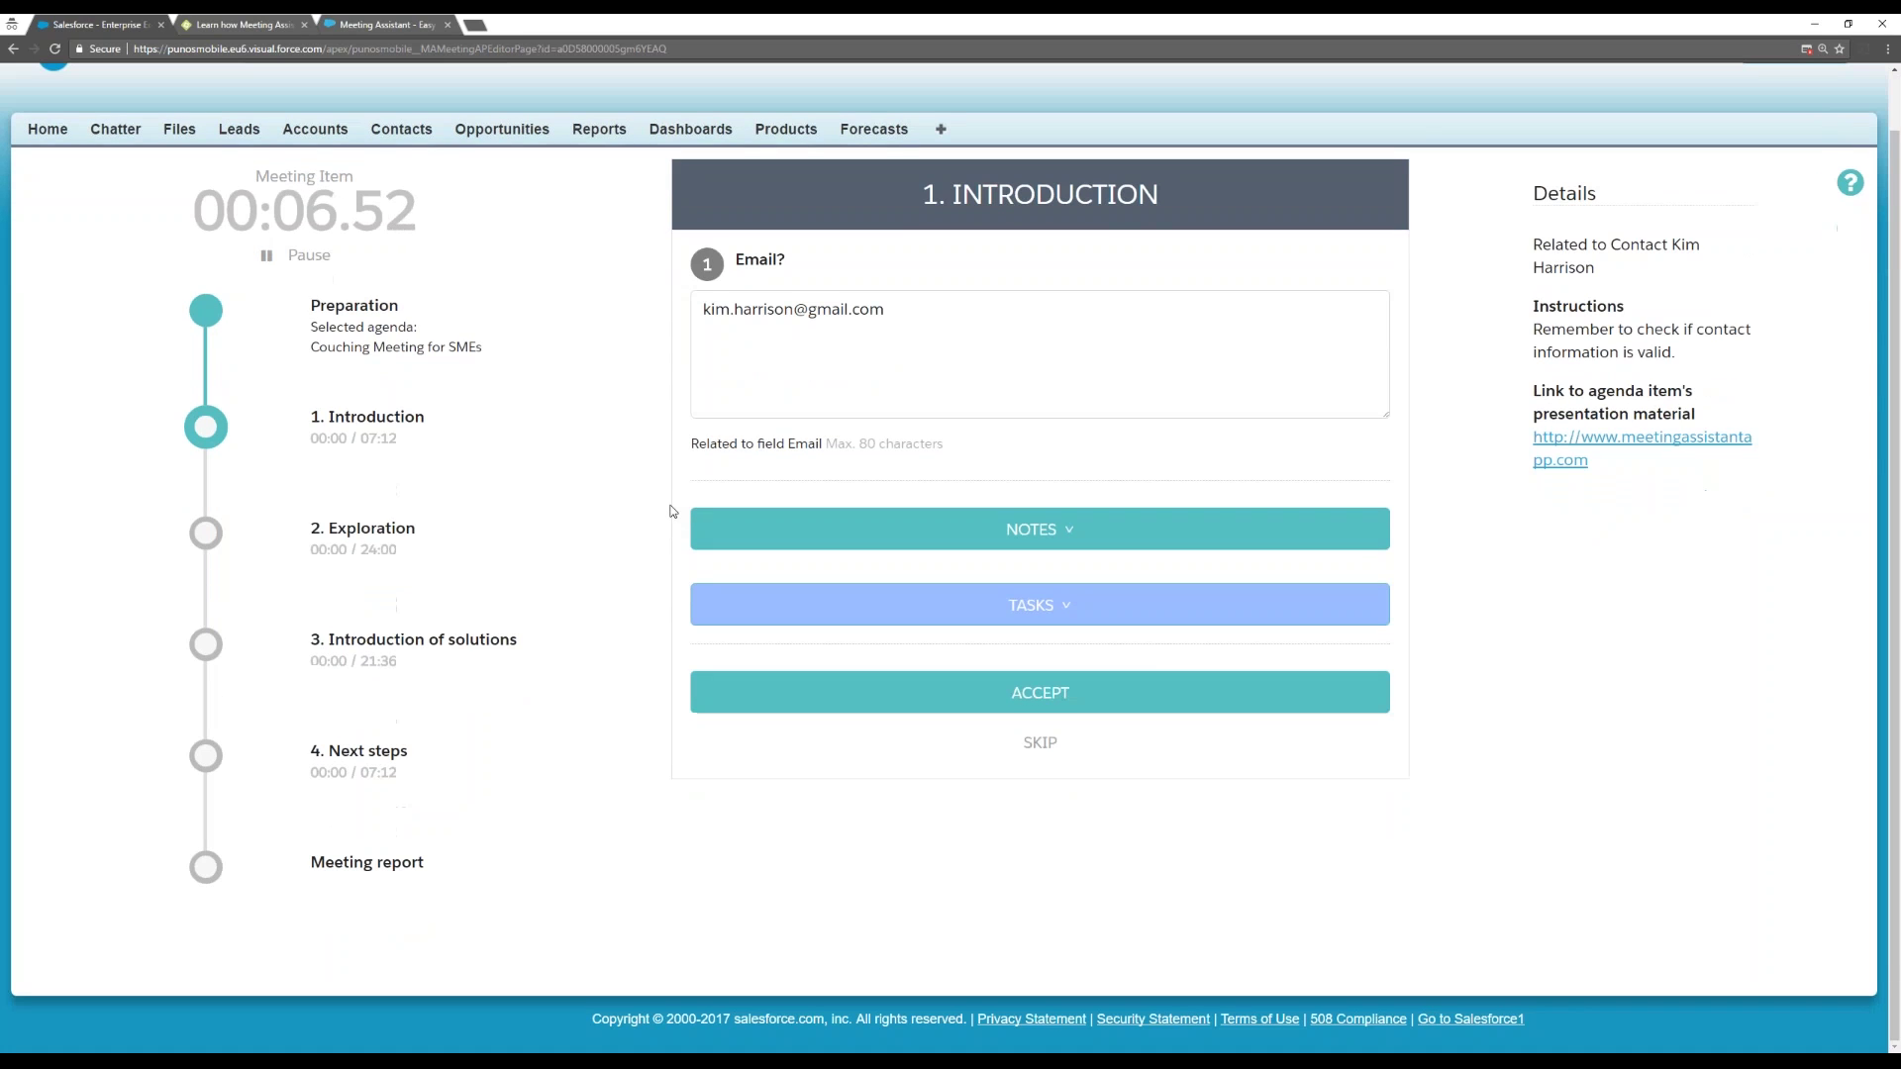
{"action": "scroll", "coordinate": [670, 511], "scroll_direction": "up", "scroll_amount": 1}
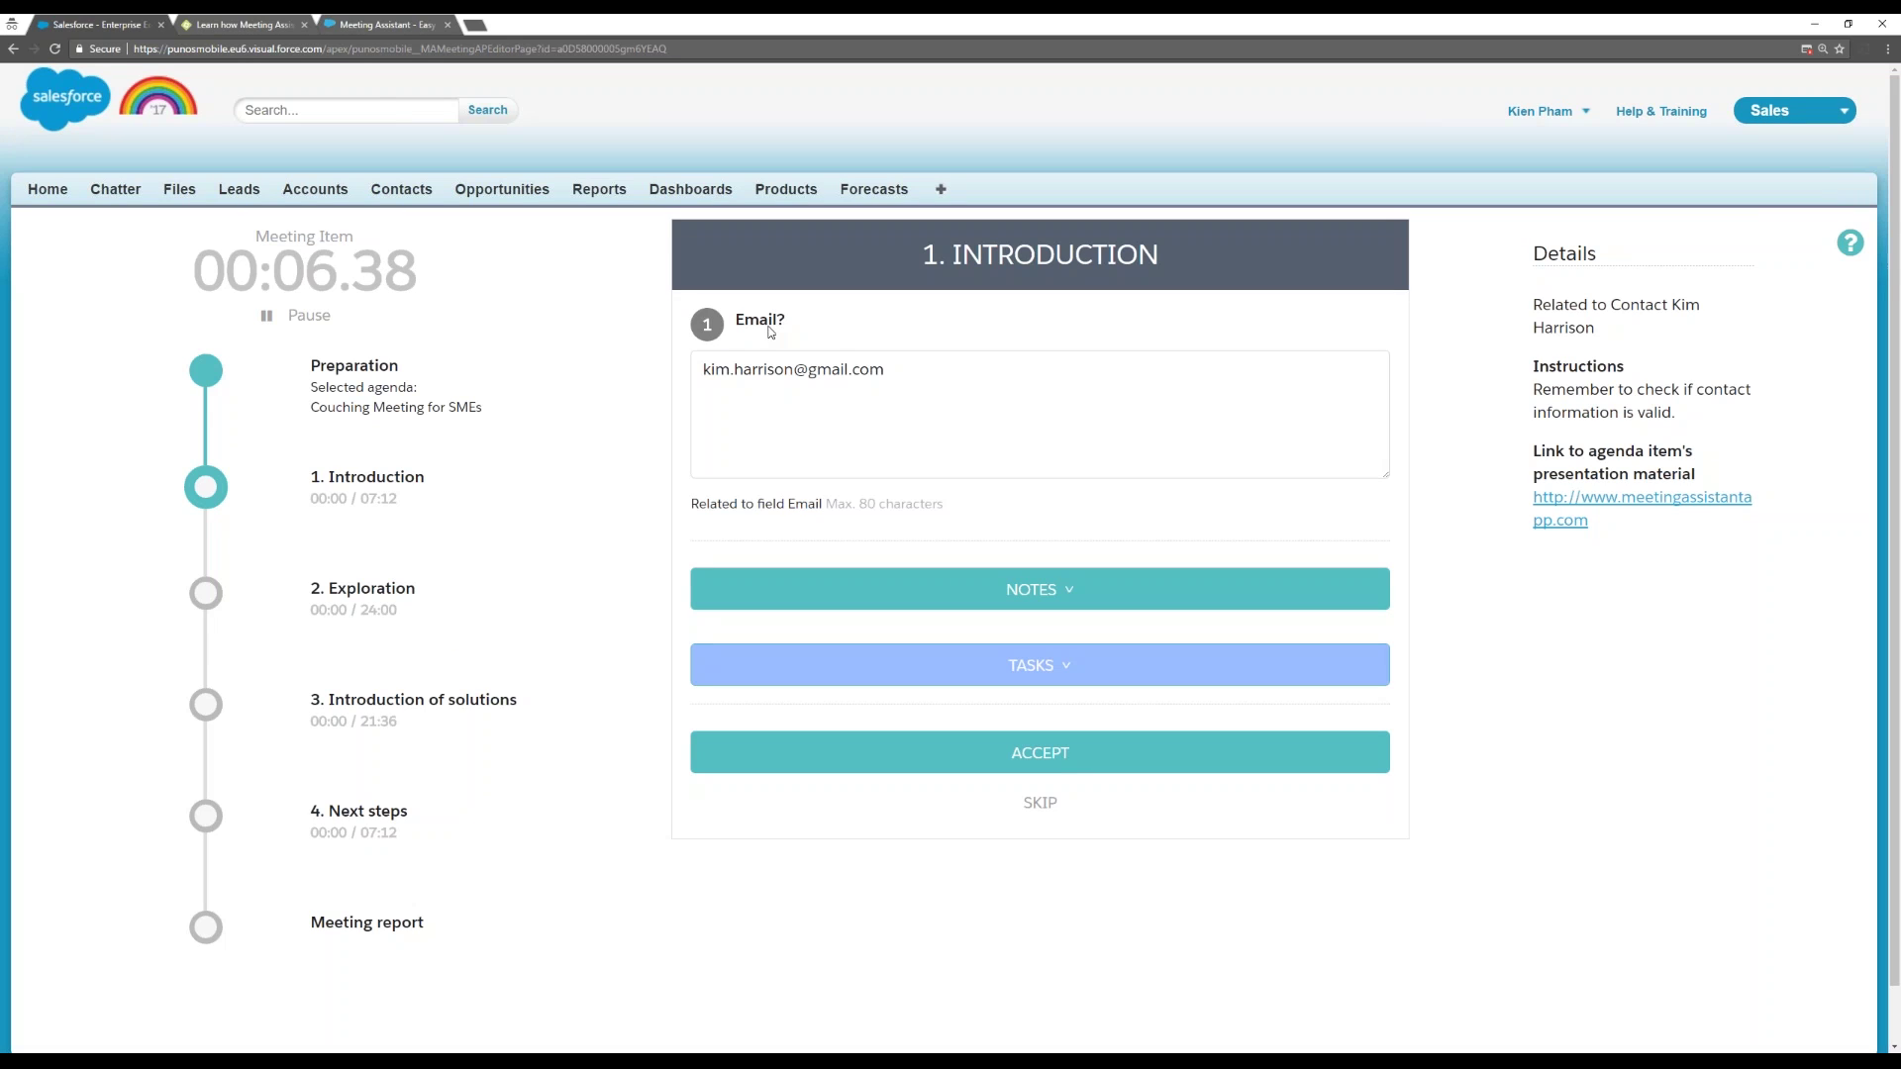
{"action": "left_click", "coordinate": [904, 370]}
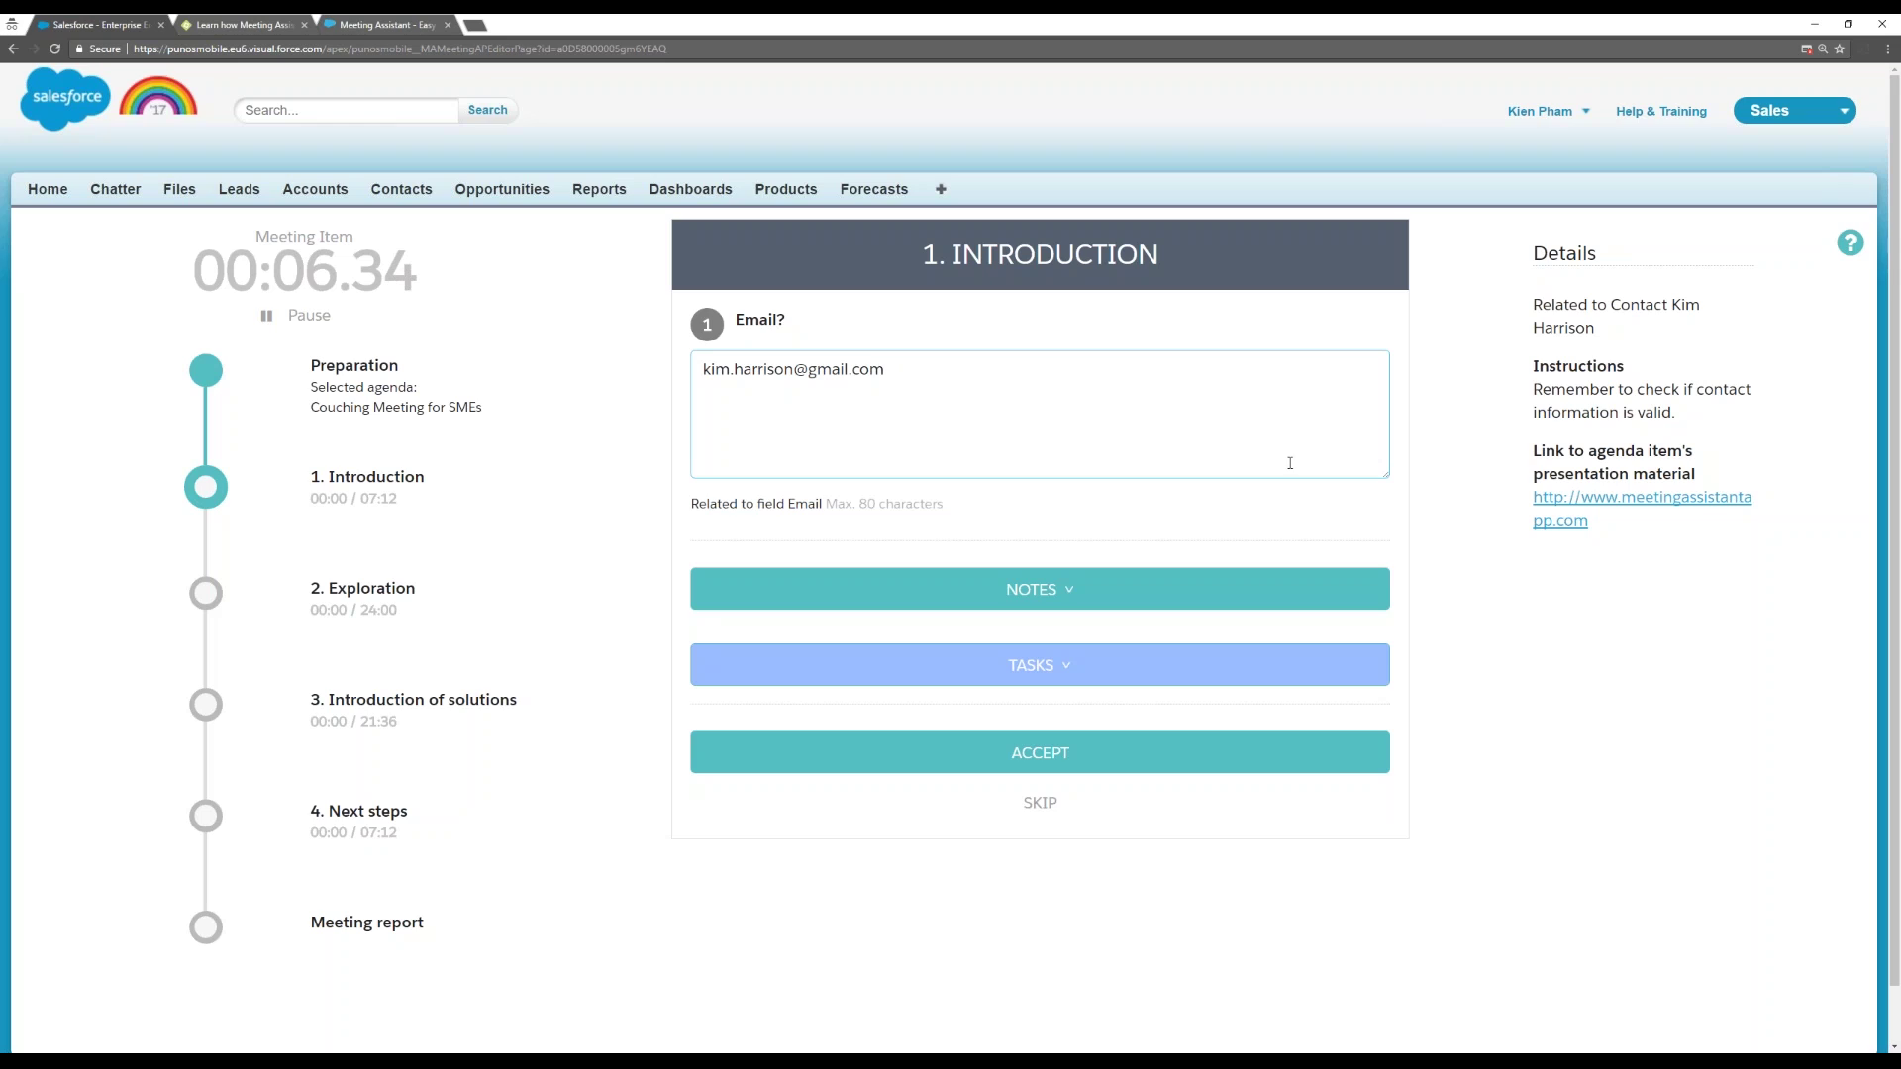
{"action": "left_click", "coordinate": [680, 418]}
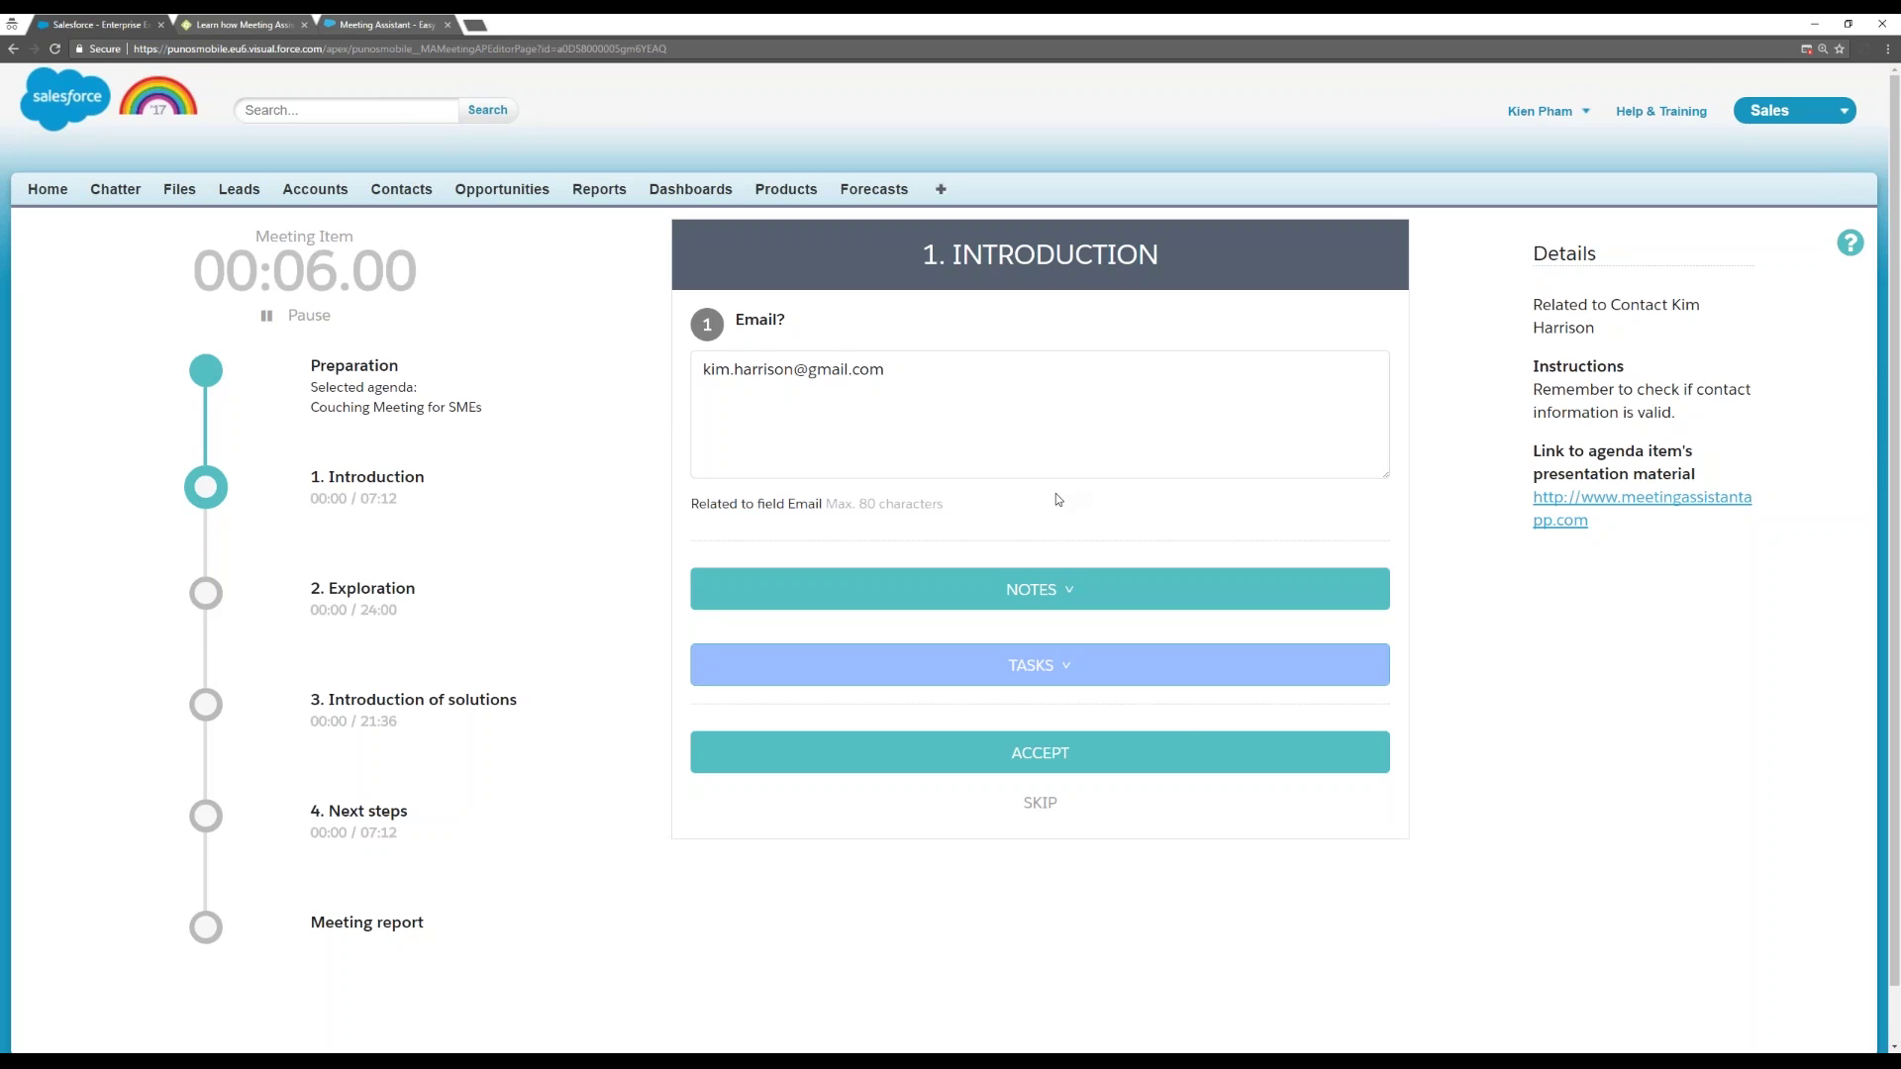
{"action": "scroll", "coordinate": [1056, 493], "scroll_direction": "down", "scroll_amount": 1}
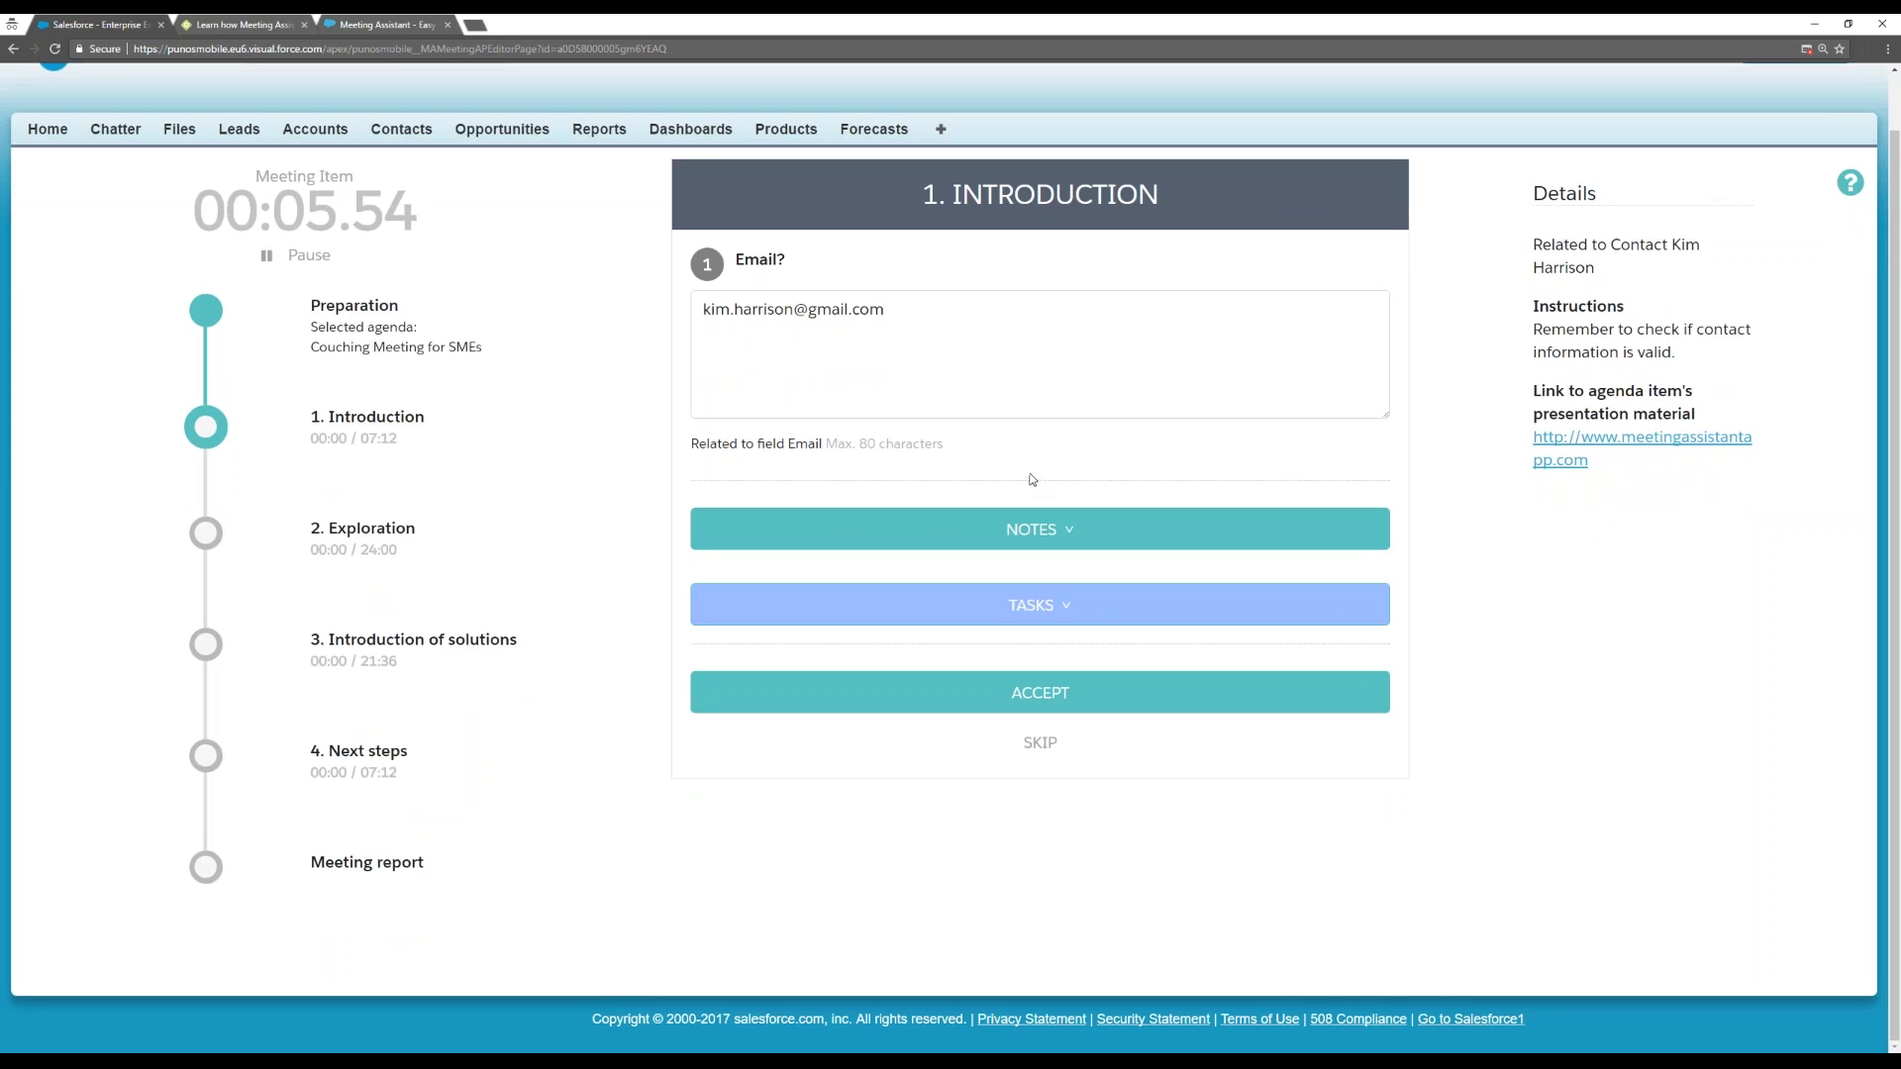
Add the internal meeting note "Please do not mention about Product B, but product A next time." to the Introduction item.
{"action": "left_click", "coordinate": [1068, 537]}
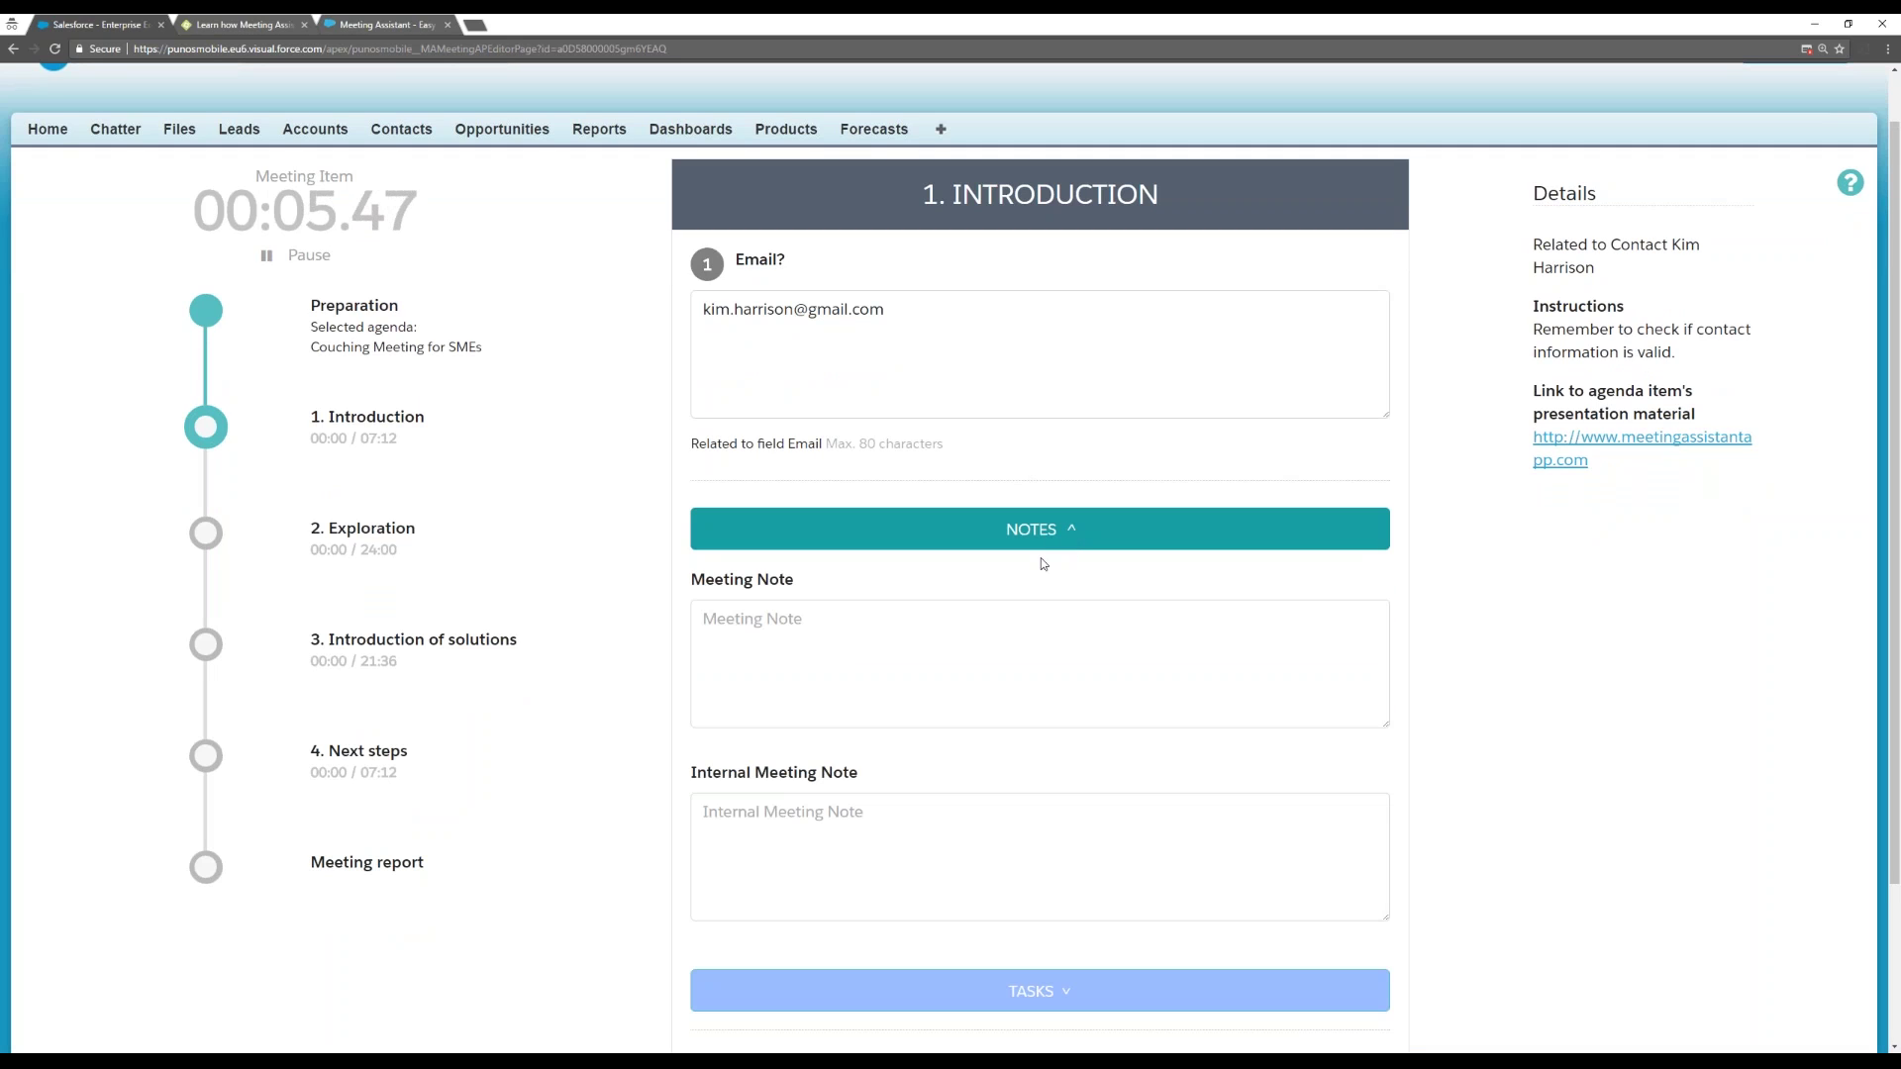
{"action": "scroll", "coordinate": [996, 521], "scroll_direction": "down", "scroll_amount": 2}
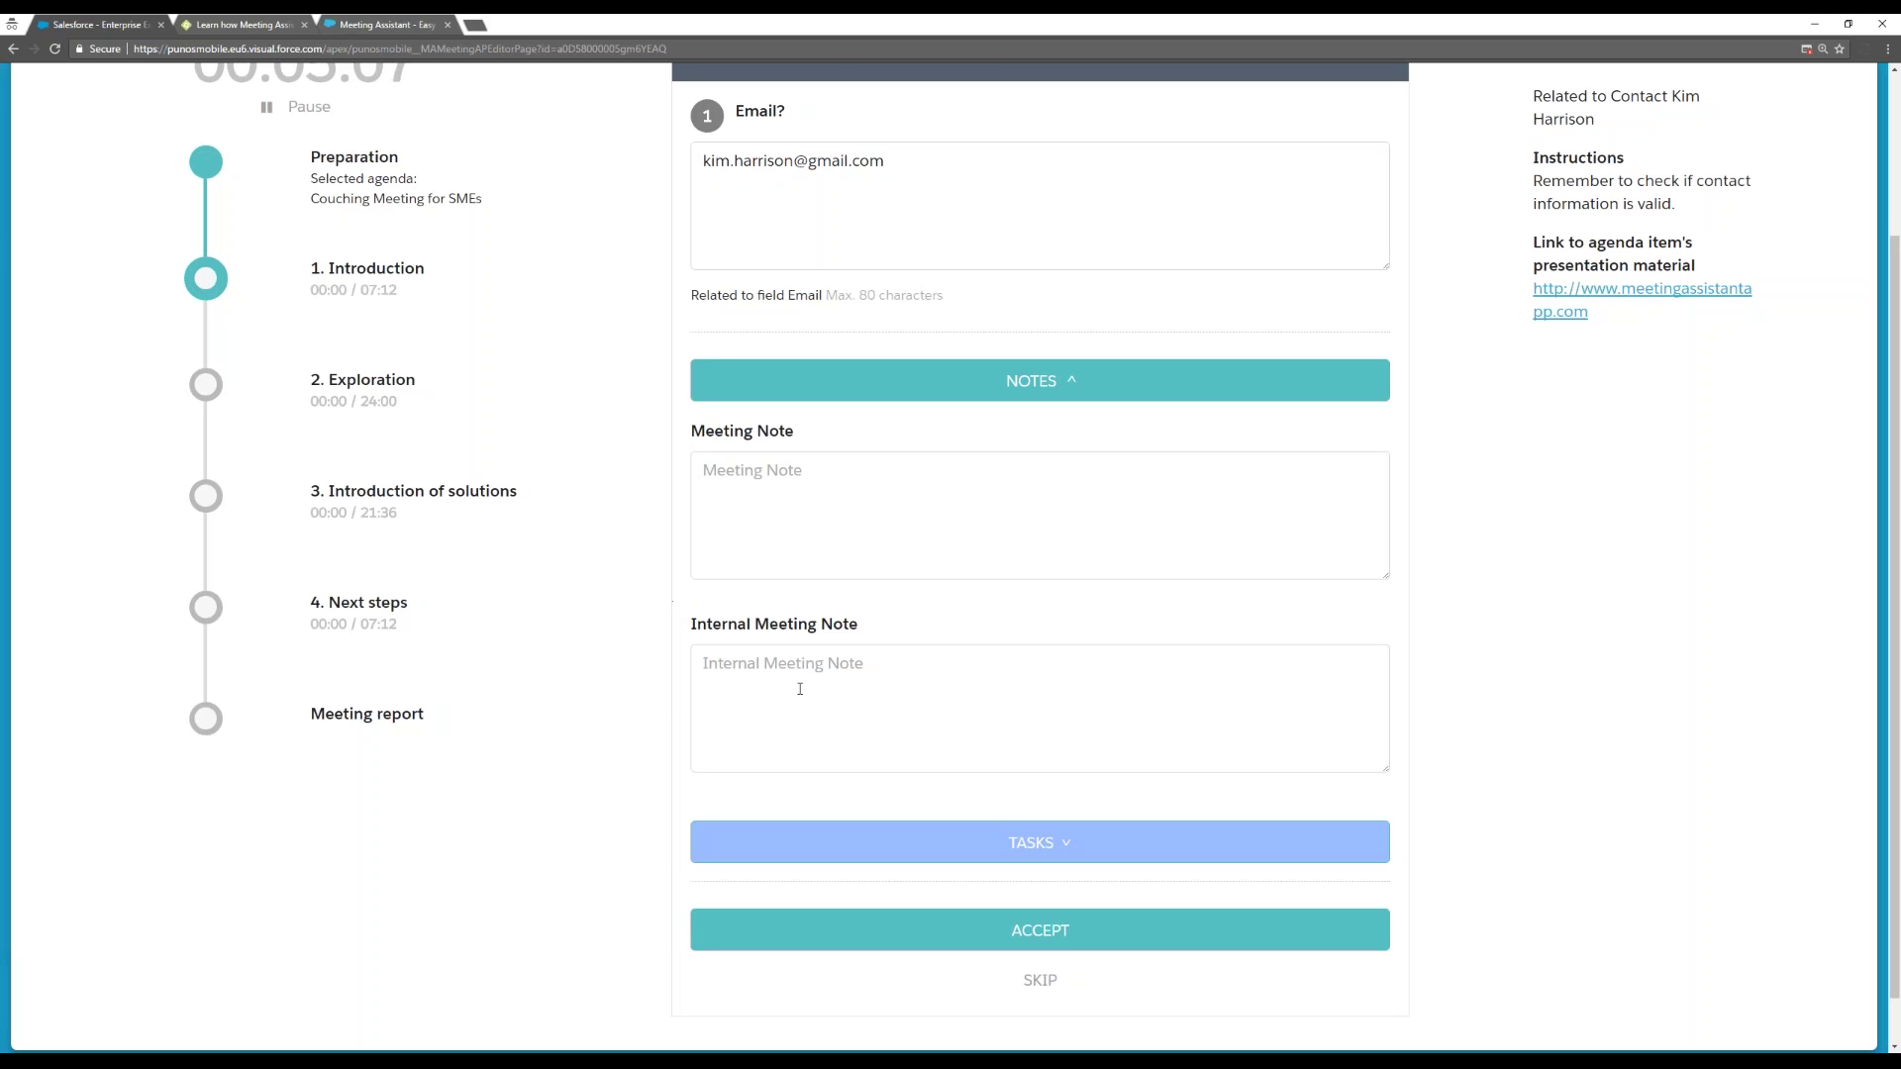
{"action": "left_click", "coordinate": [800, 688]}
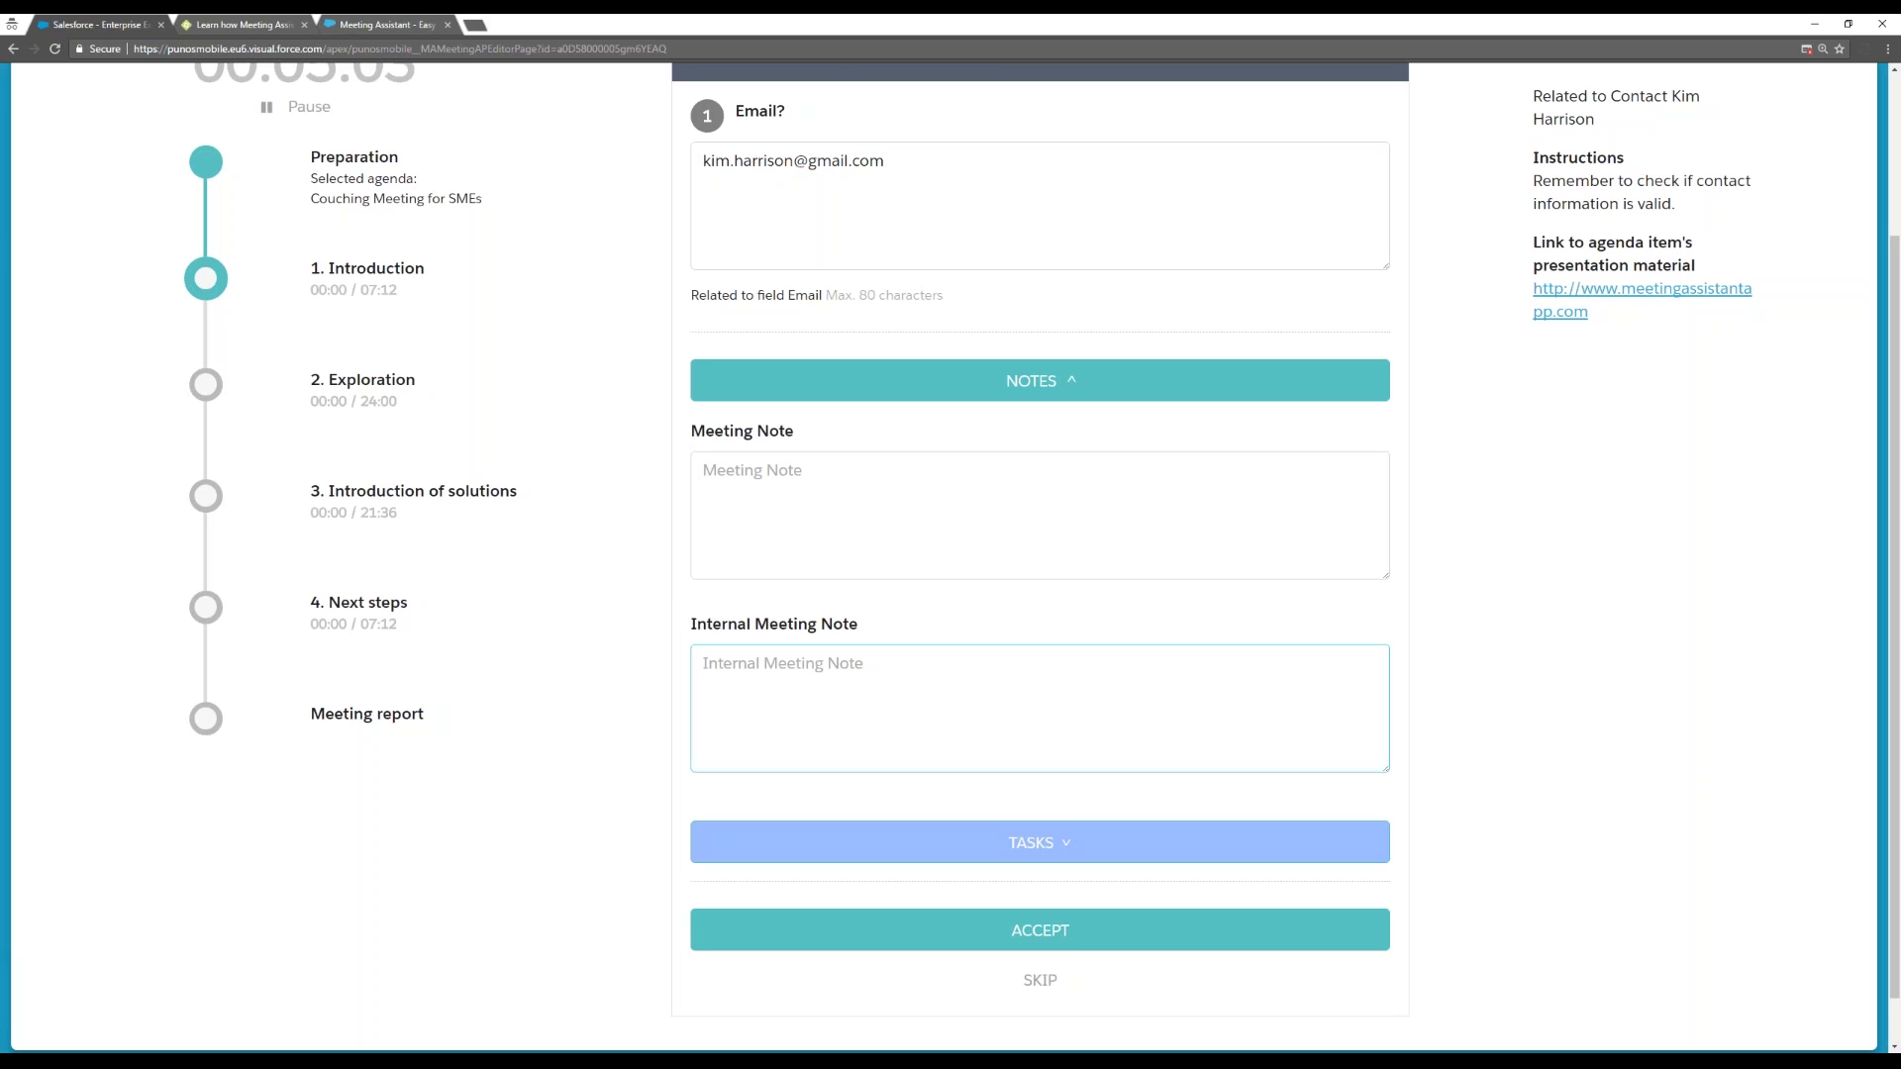
{"action": "type", "text": "P"}
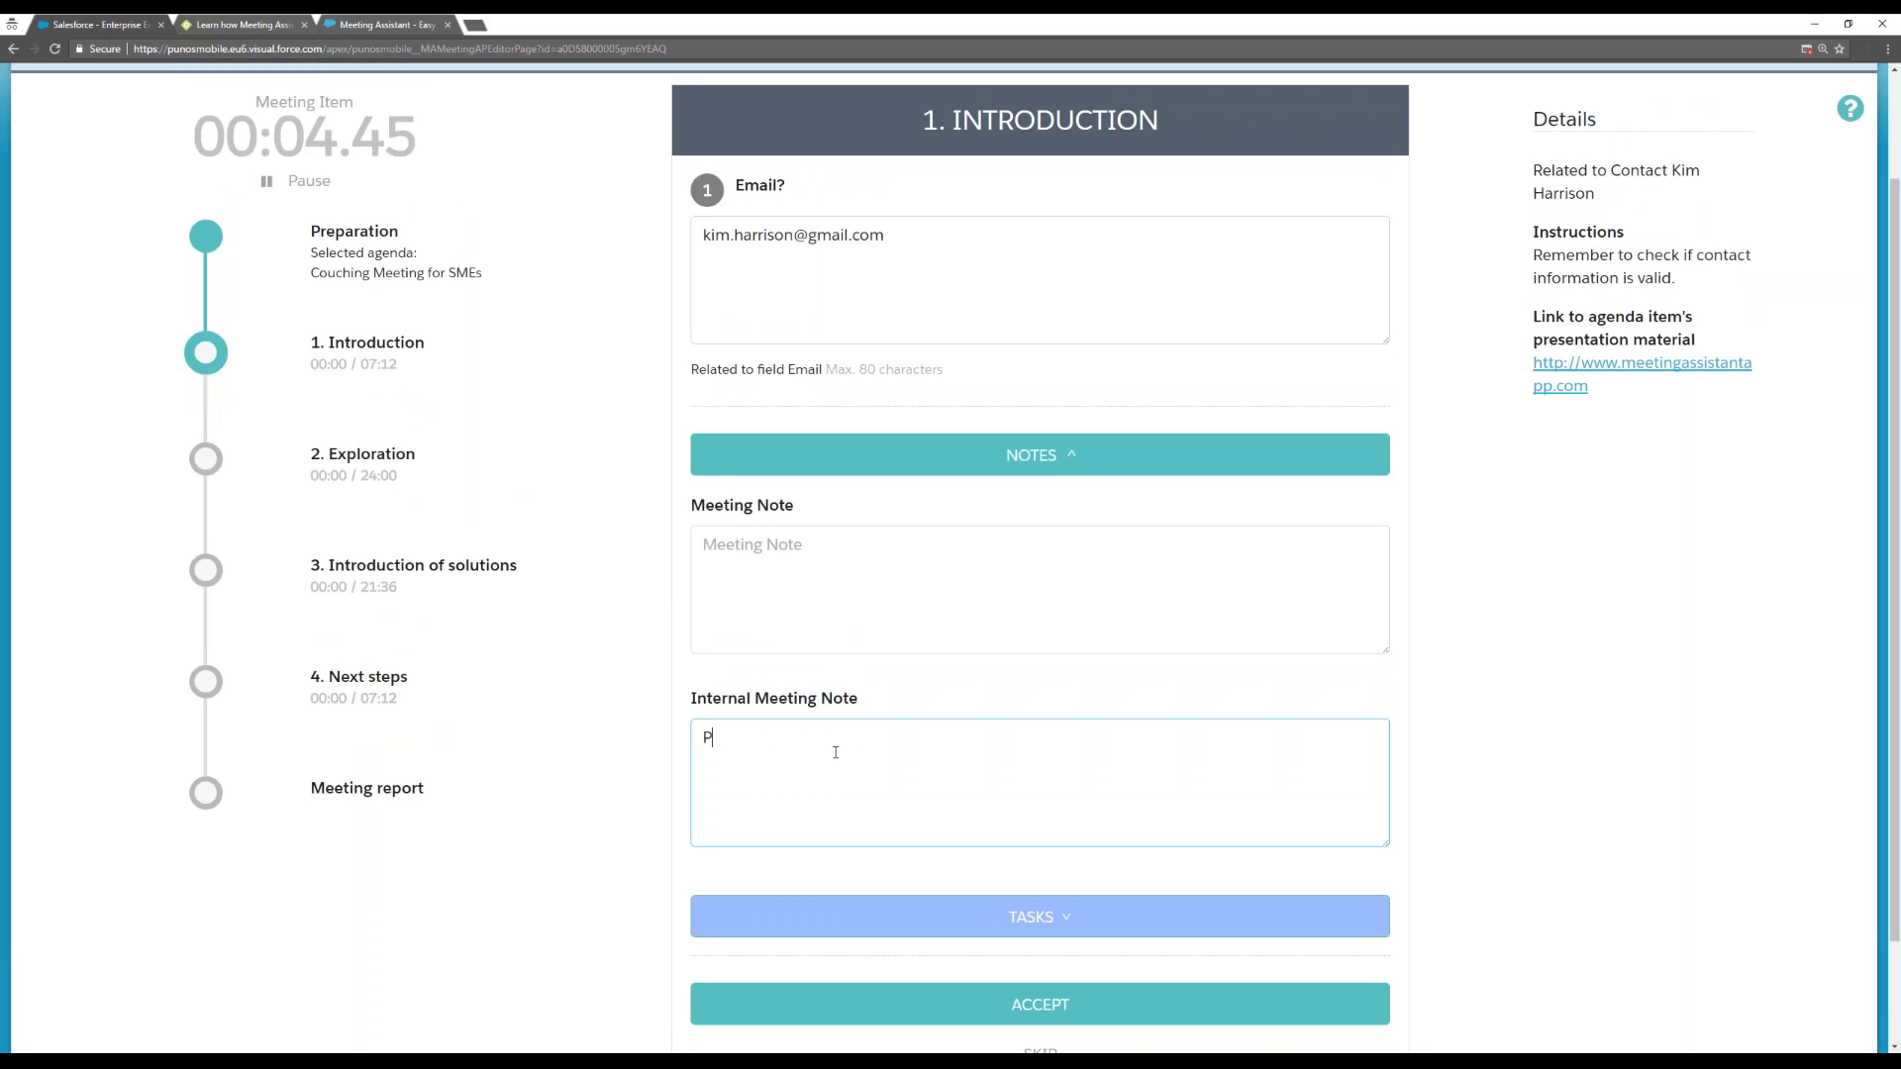
{"action": "type", "text": "lease do not mention ab"}
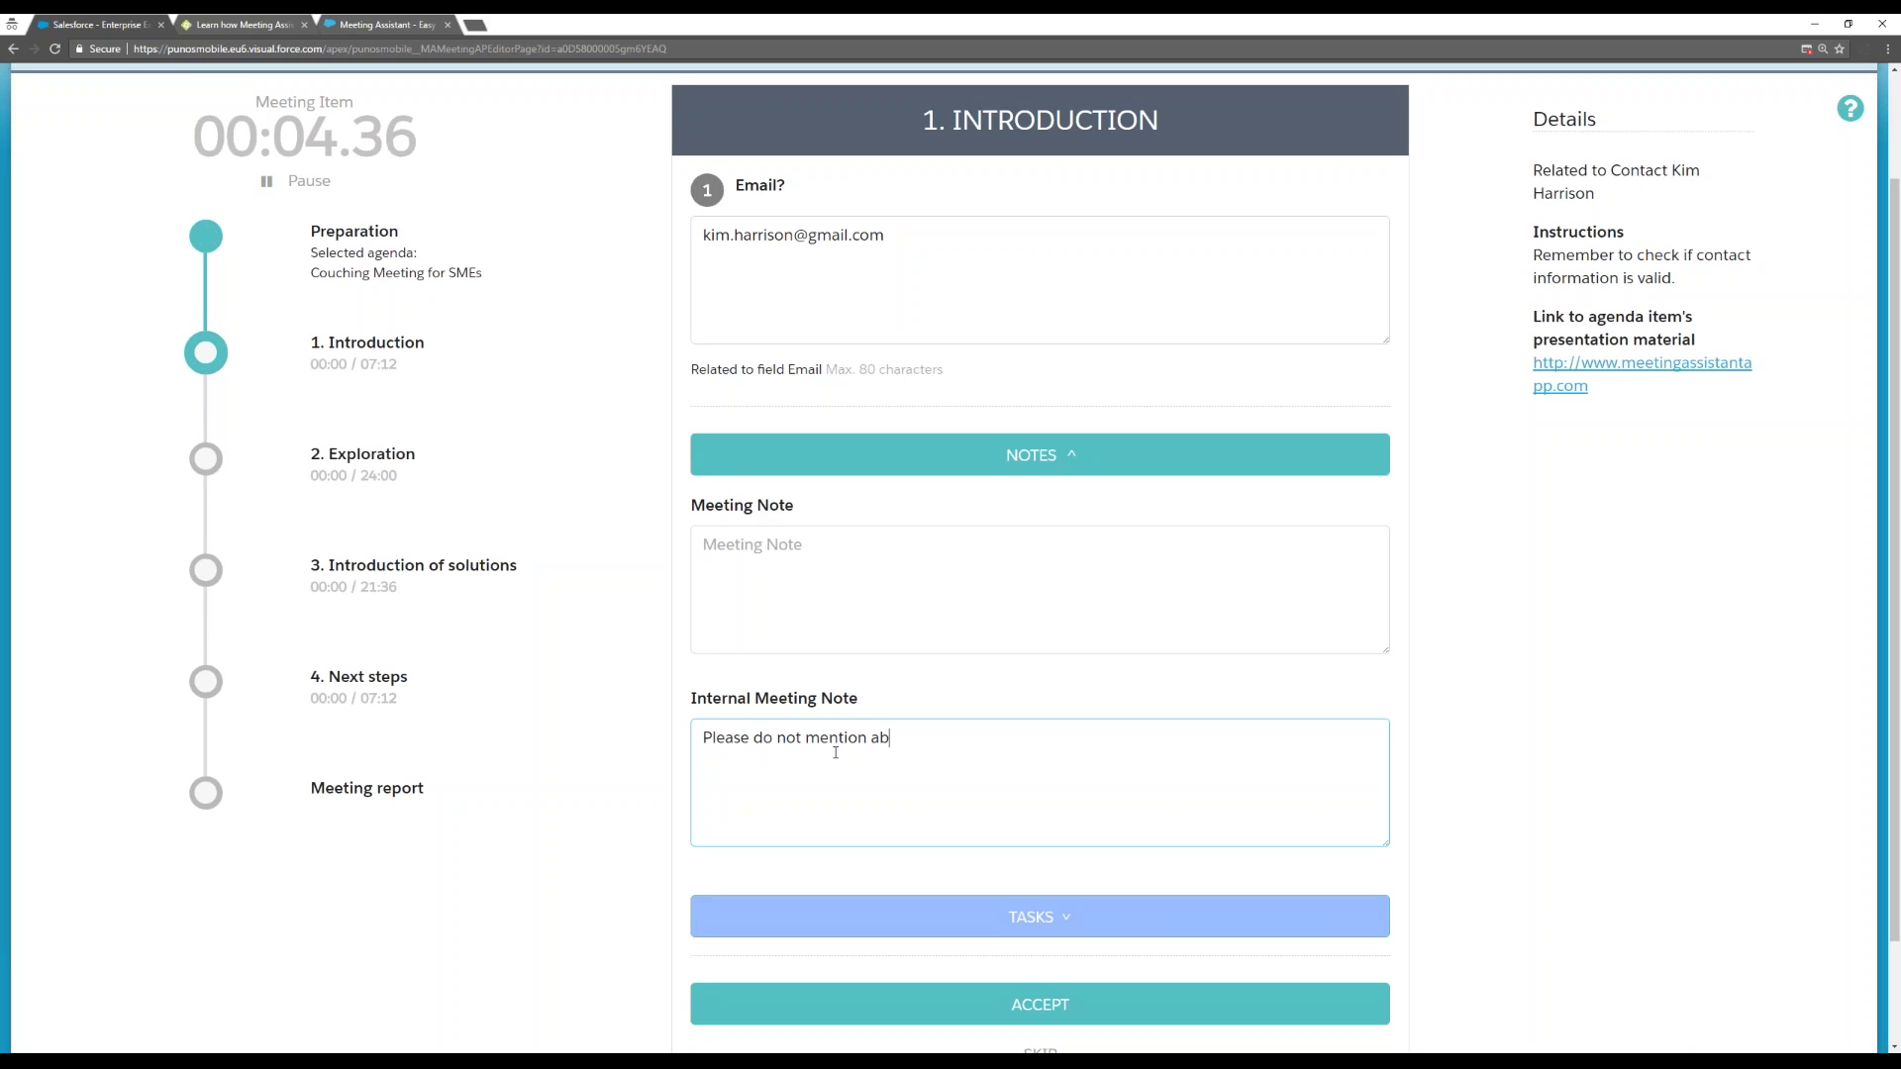
{"action": "type", "text": "out Product B, but product"}
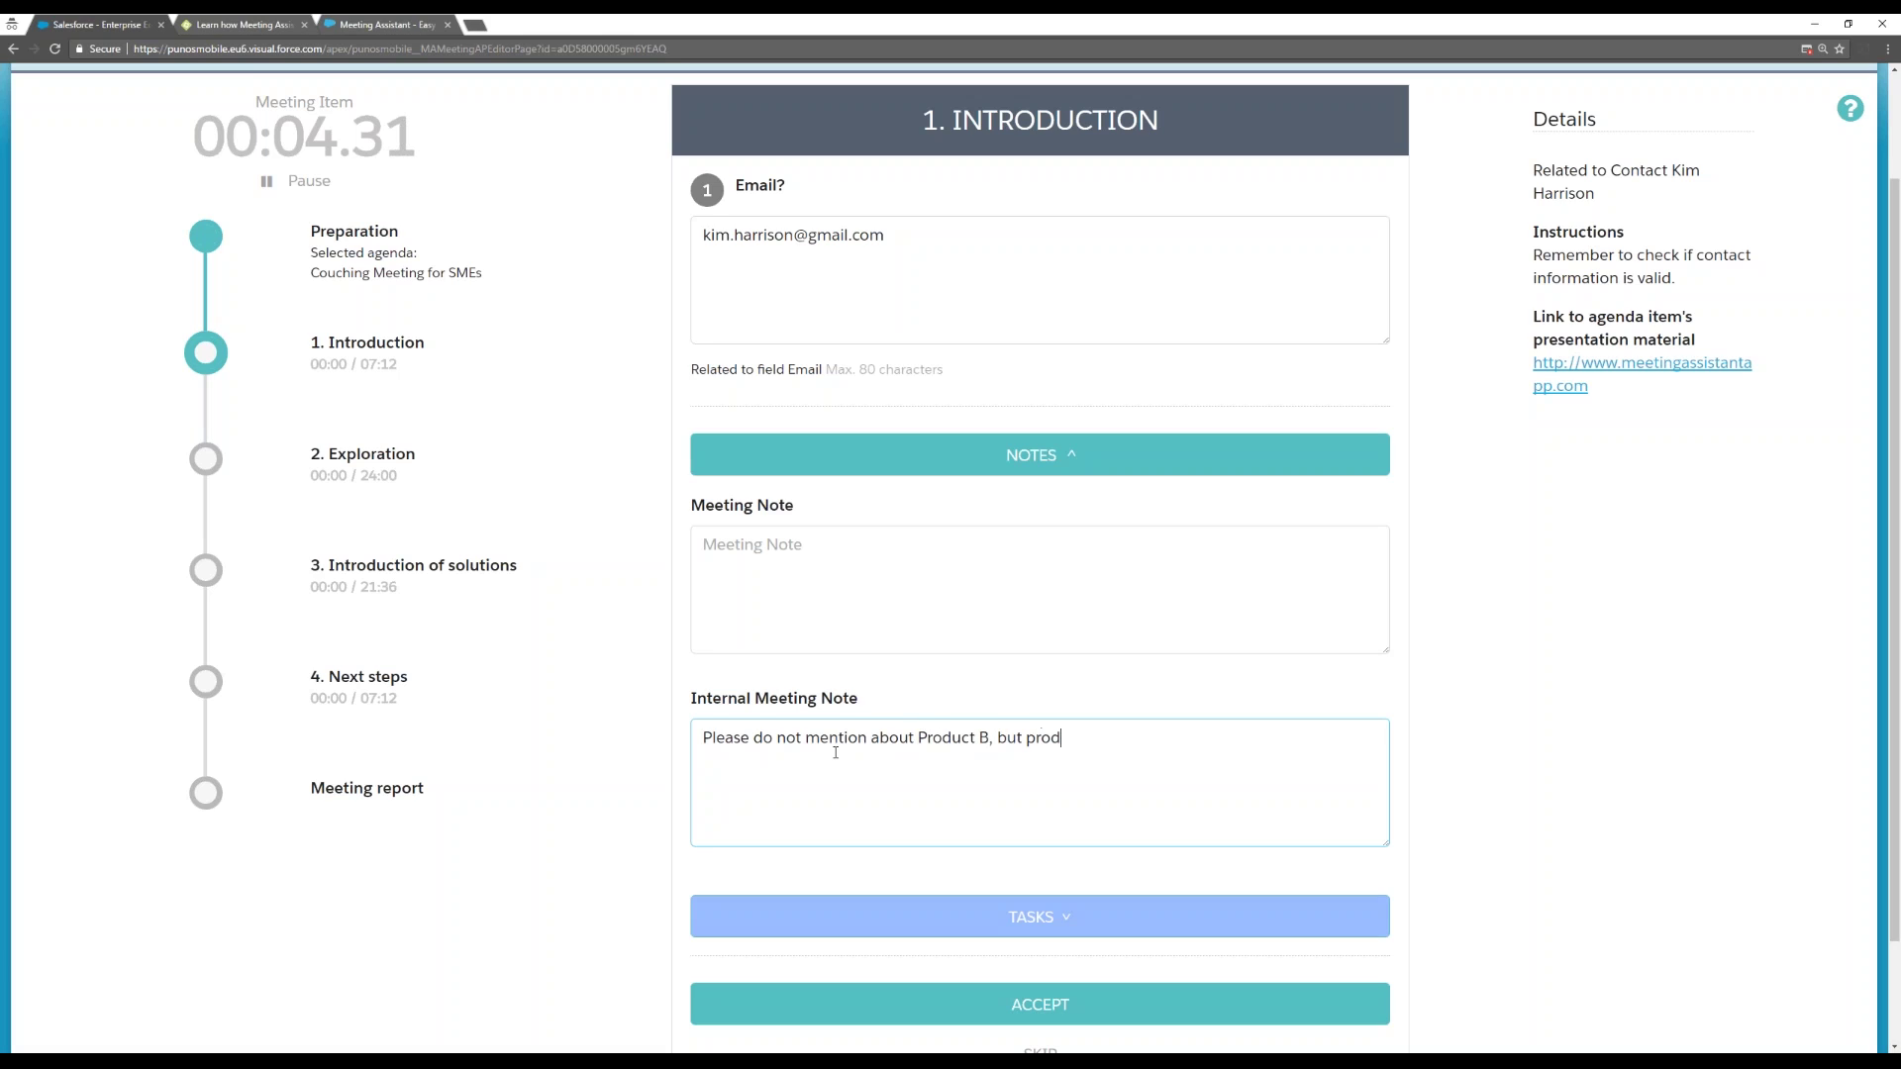
{"action": "type", "text": "A next time."}
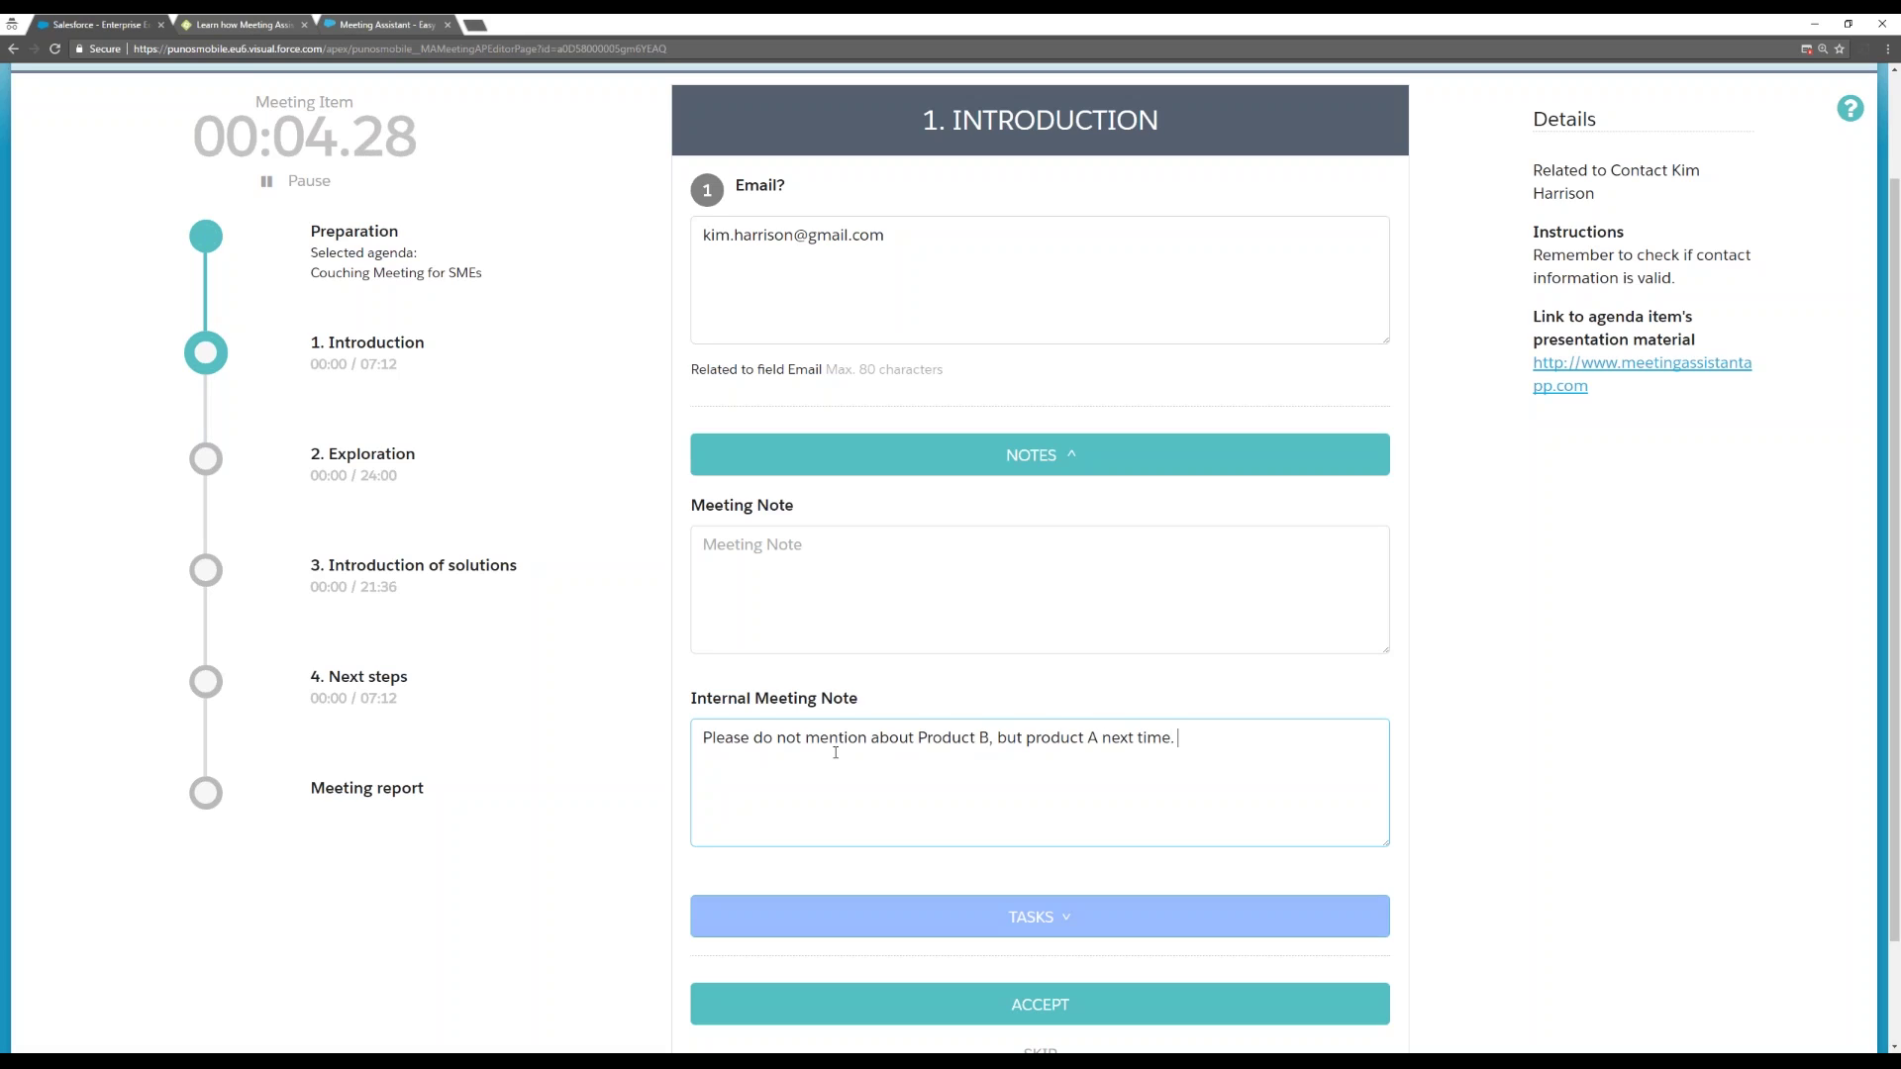
{"action": "left_click", "coordinate": [669, 685]}
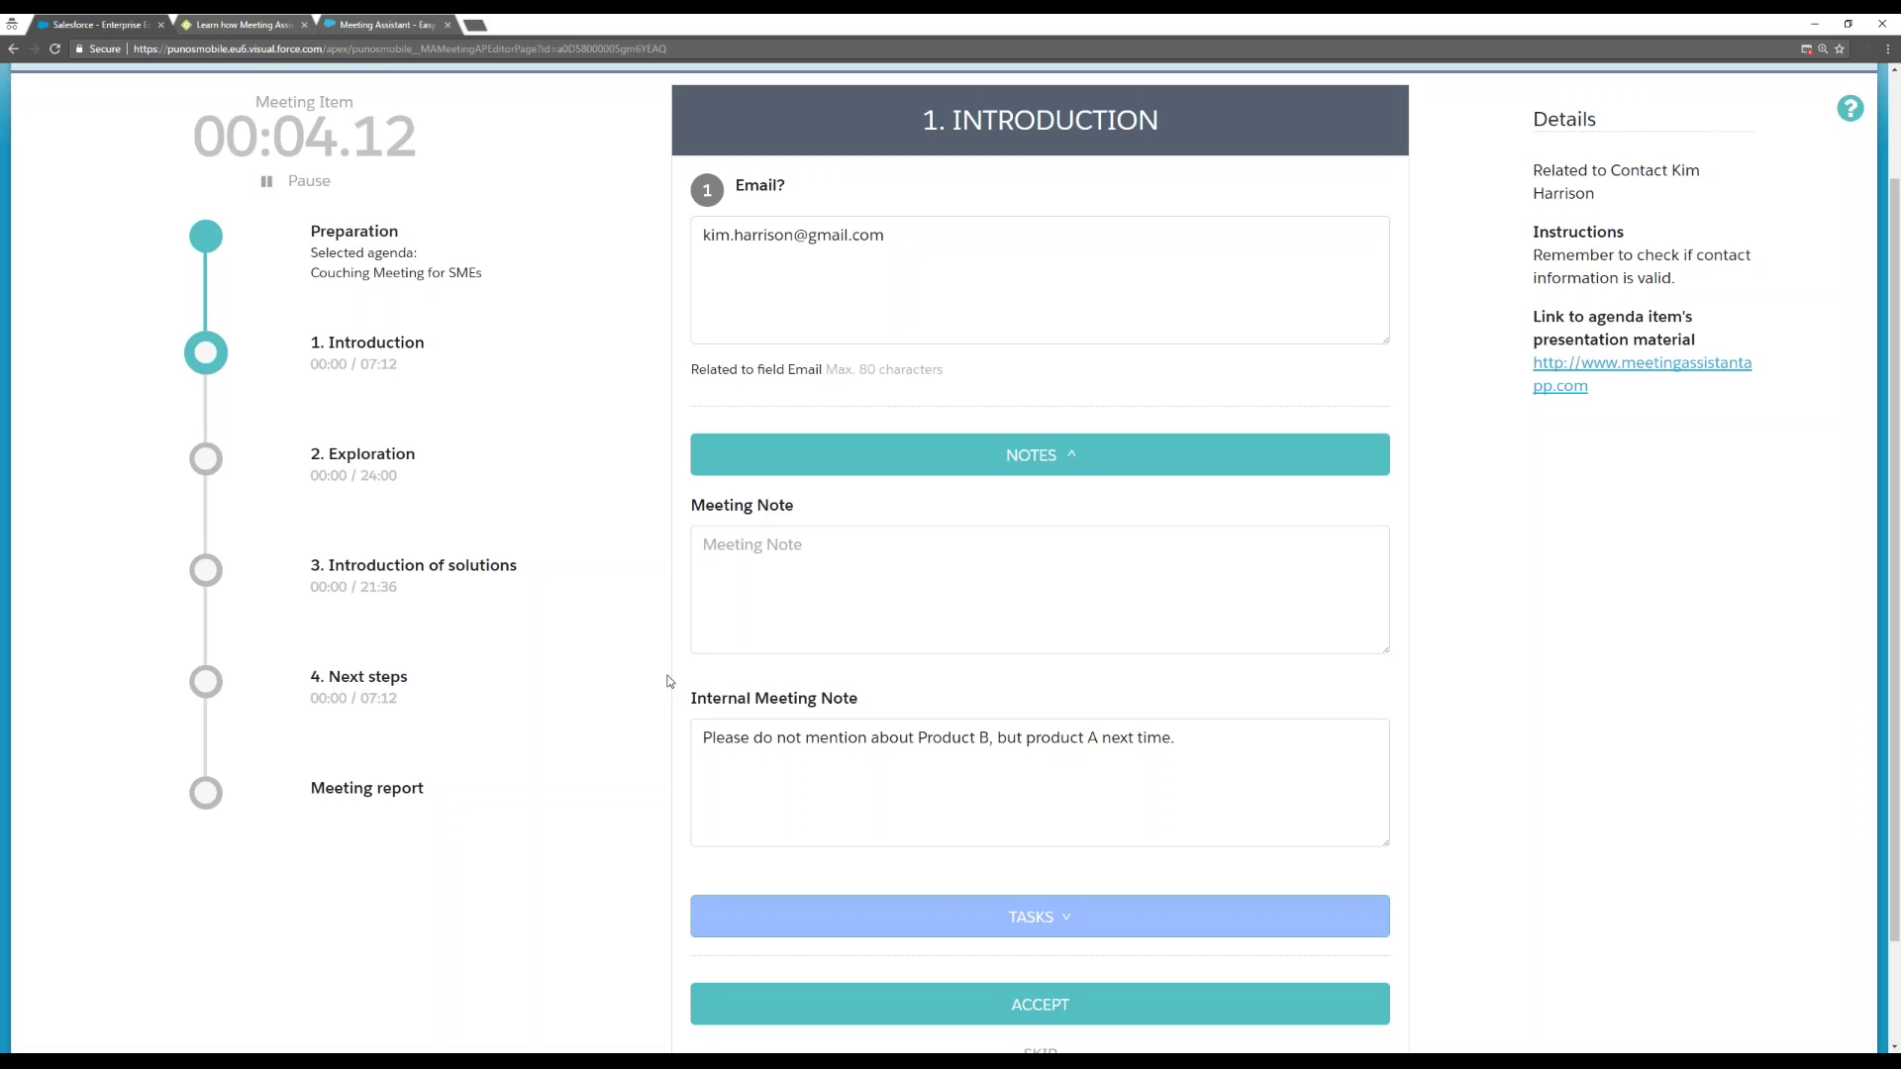
{"action": "left_click", "coordinate": [713, 565]}
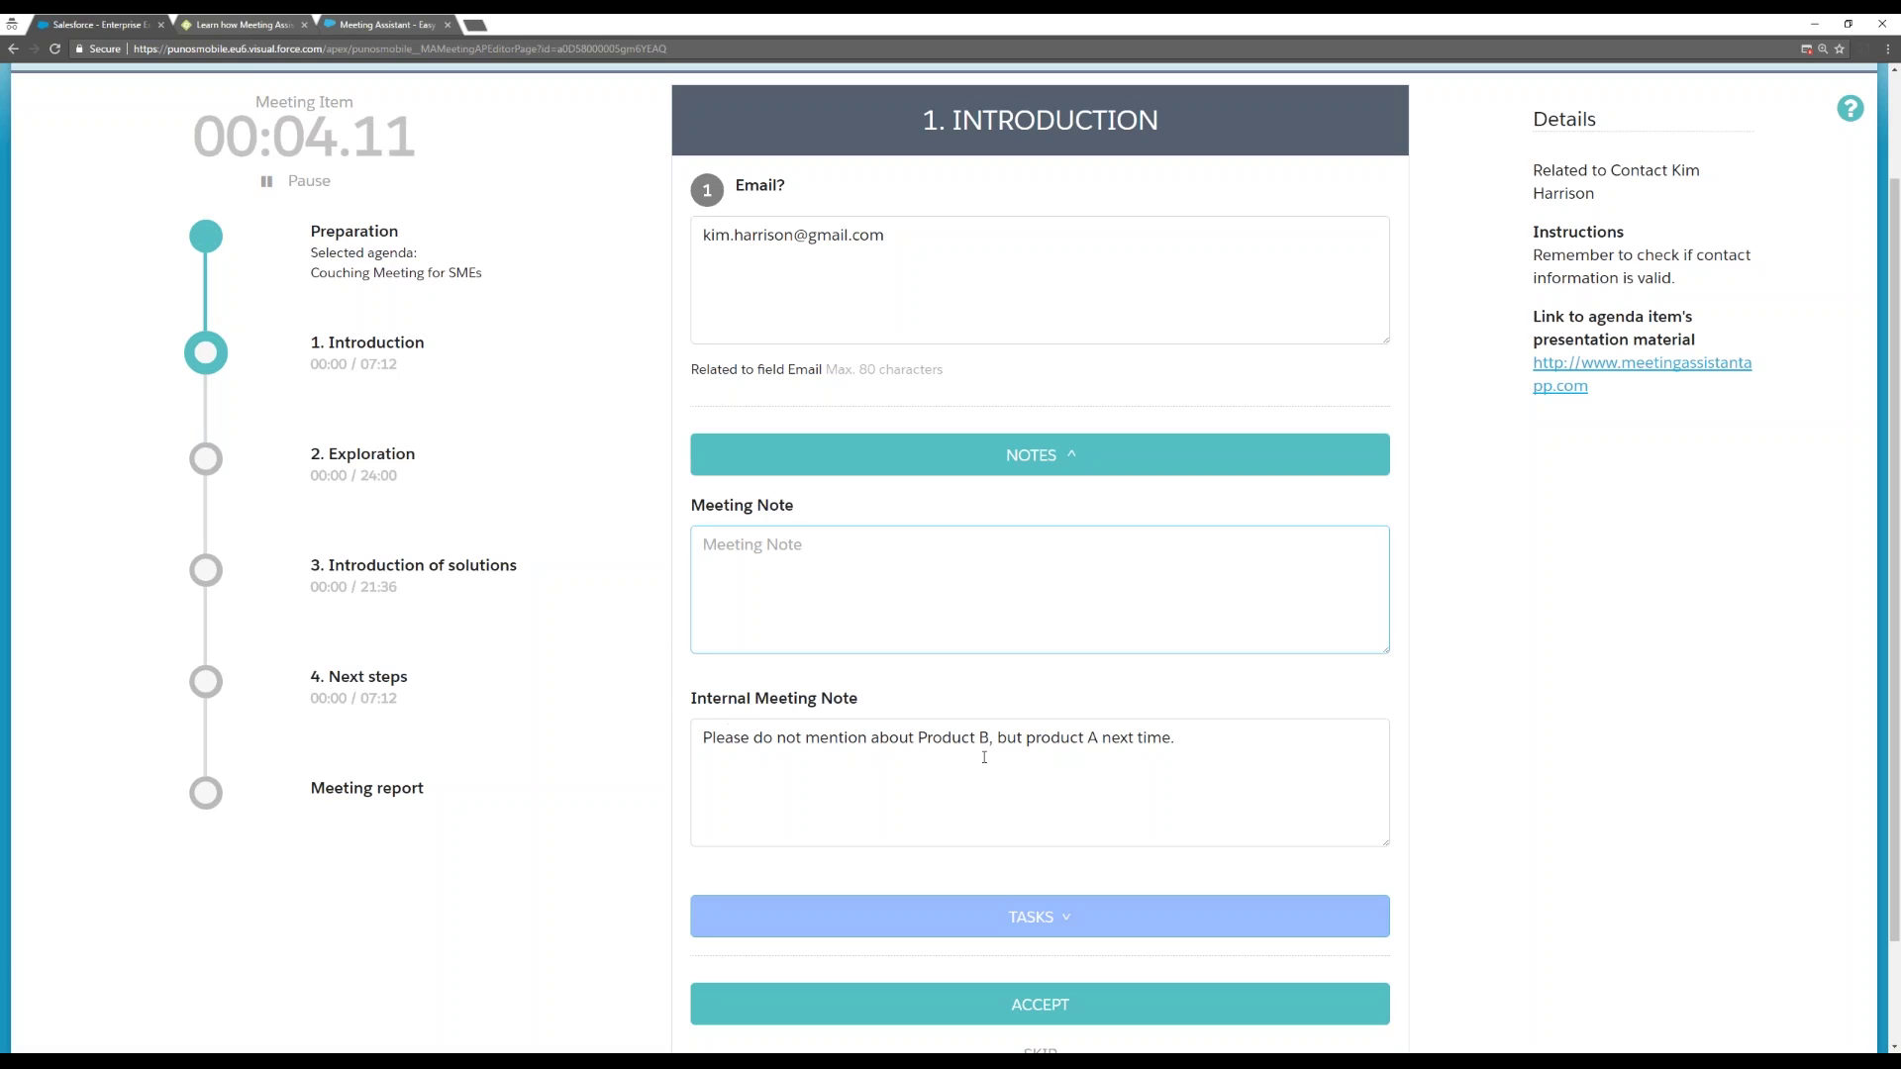
{"action": "left_click", "coordinate": [1178, 740]}
{"action": "left_click", "coordinate": [1163, 700]}
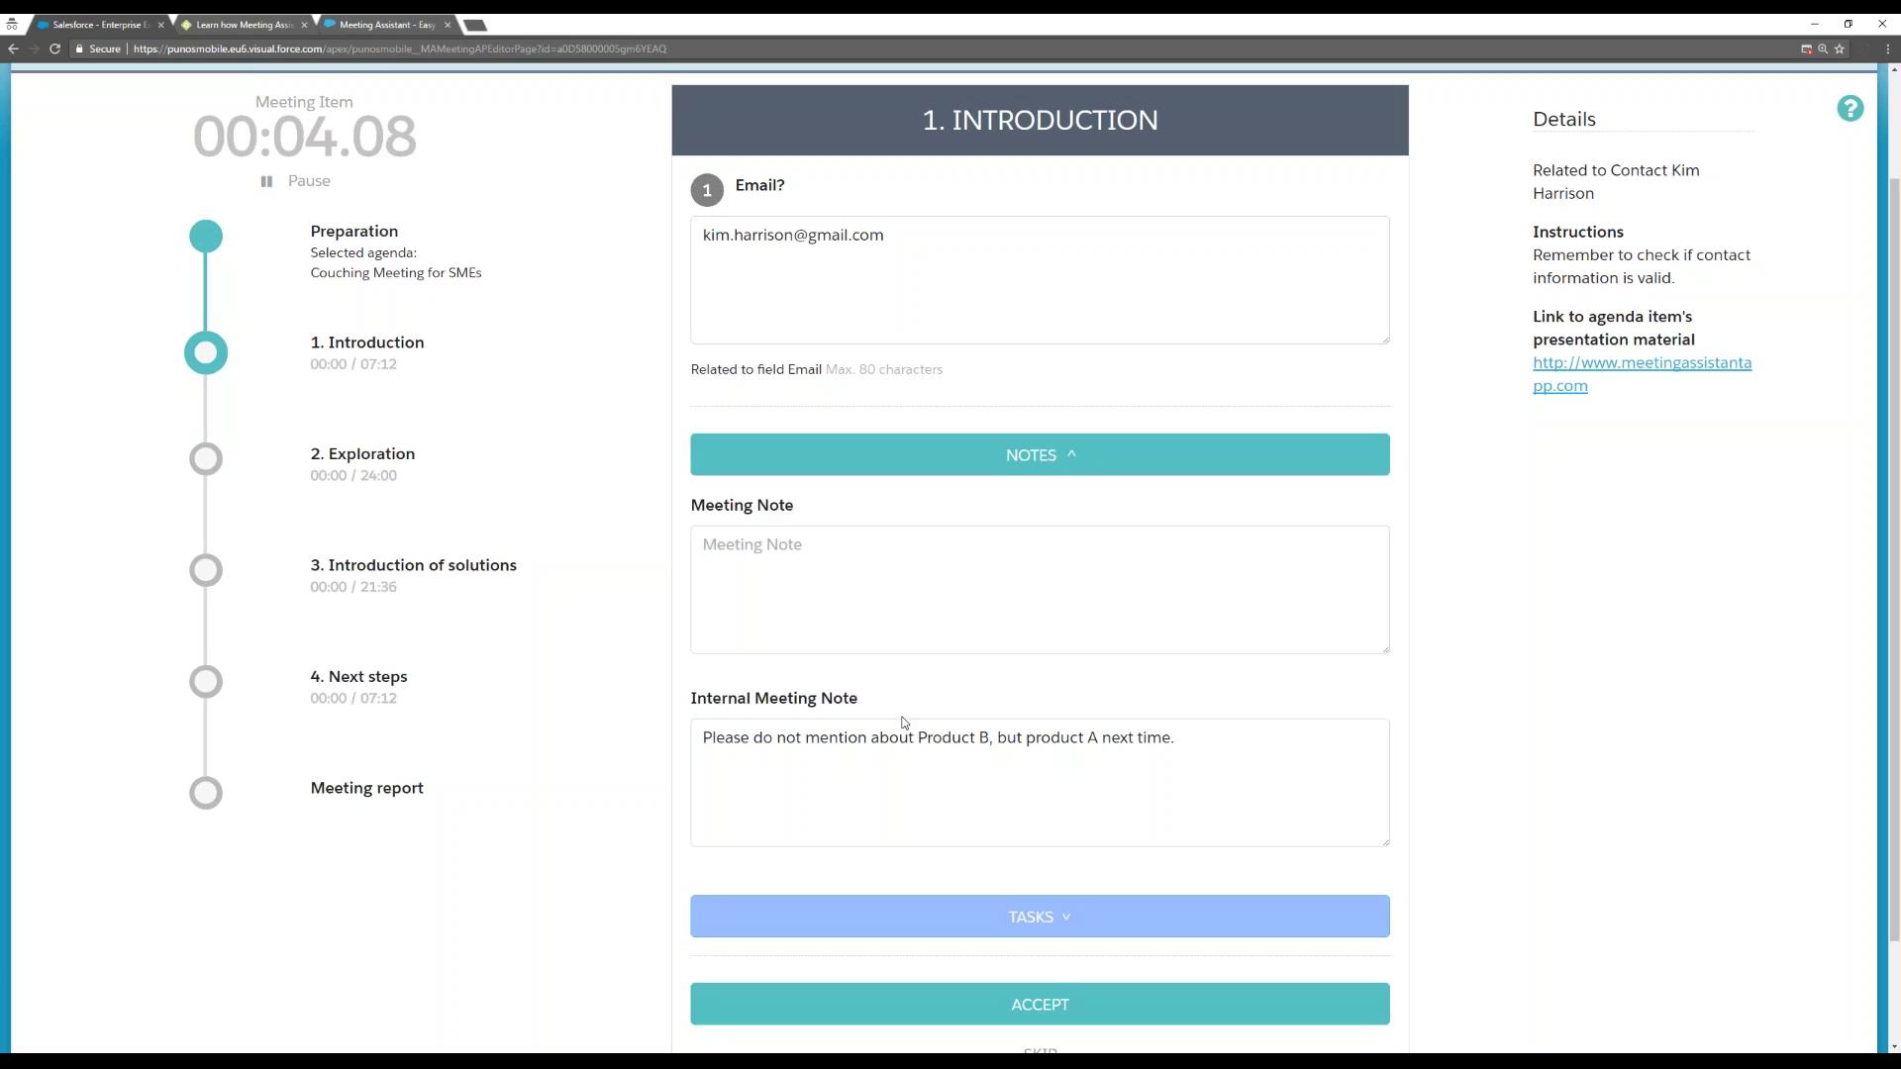
{"action": "left_click", "coordinate": [828, 550]}
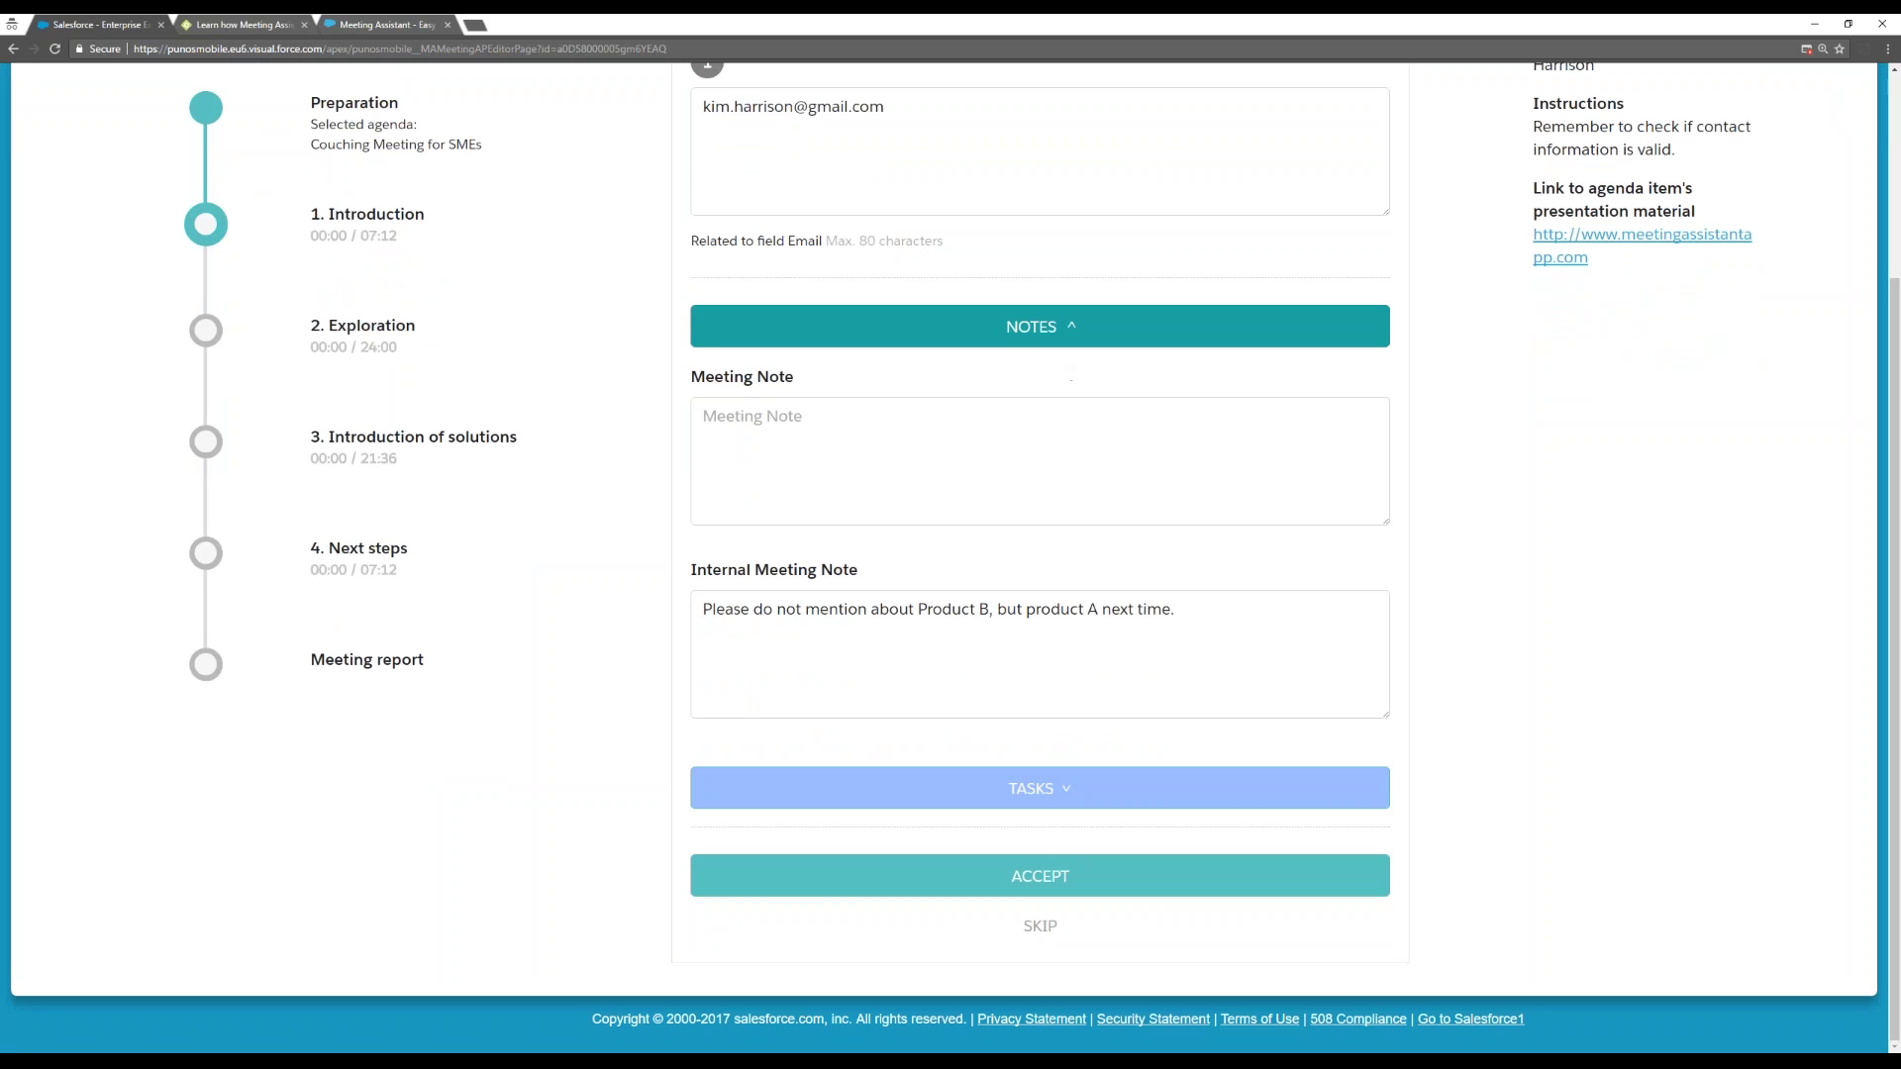
Collapse the notes and create an Introduction task about preparing sales materials for the contact, assigned to the other colleague.
{"action": "left_click", "coordinate": [1069, 331]}
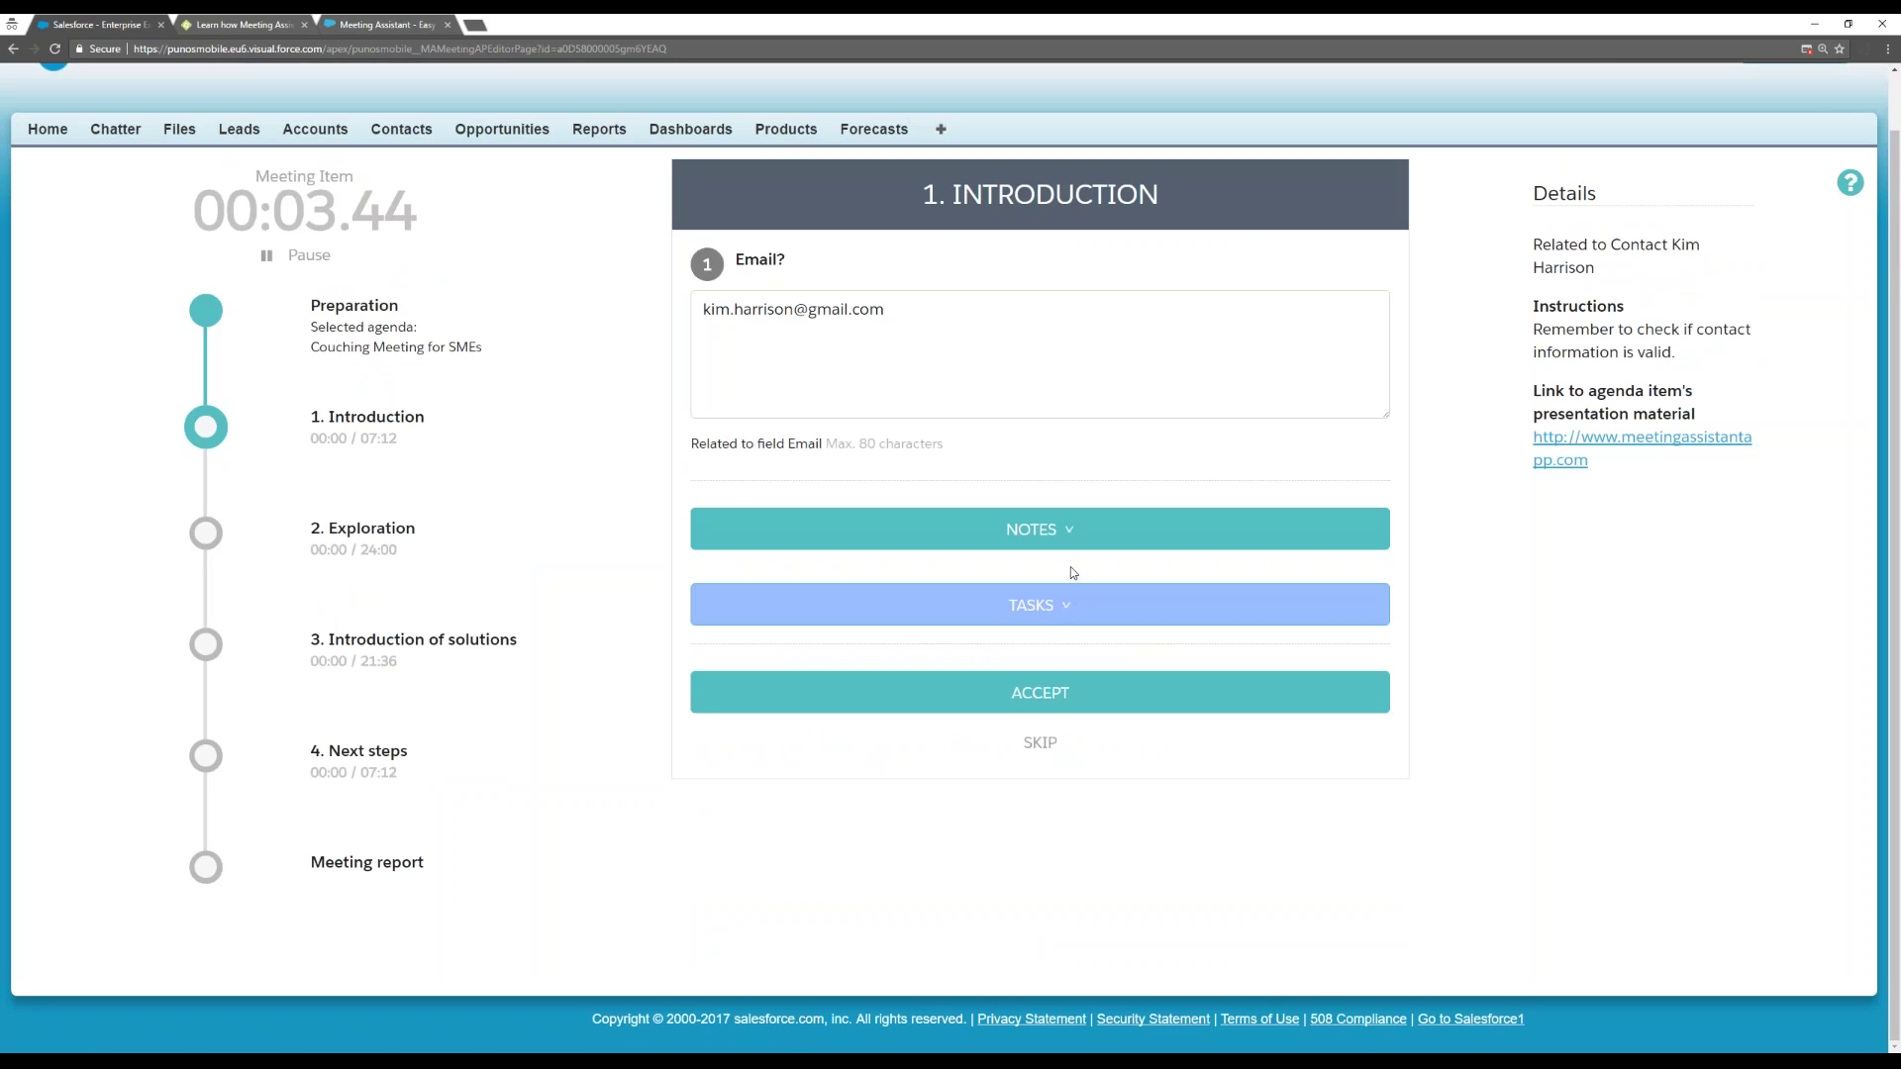
{"action": "left_click", "coordinate": [1069, 610]}
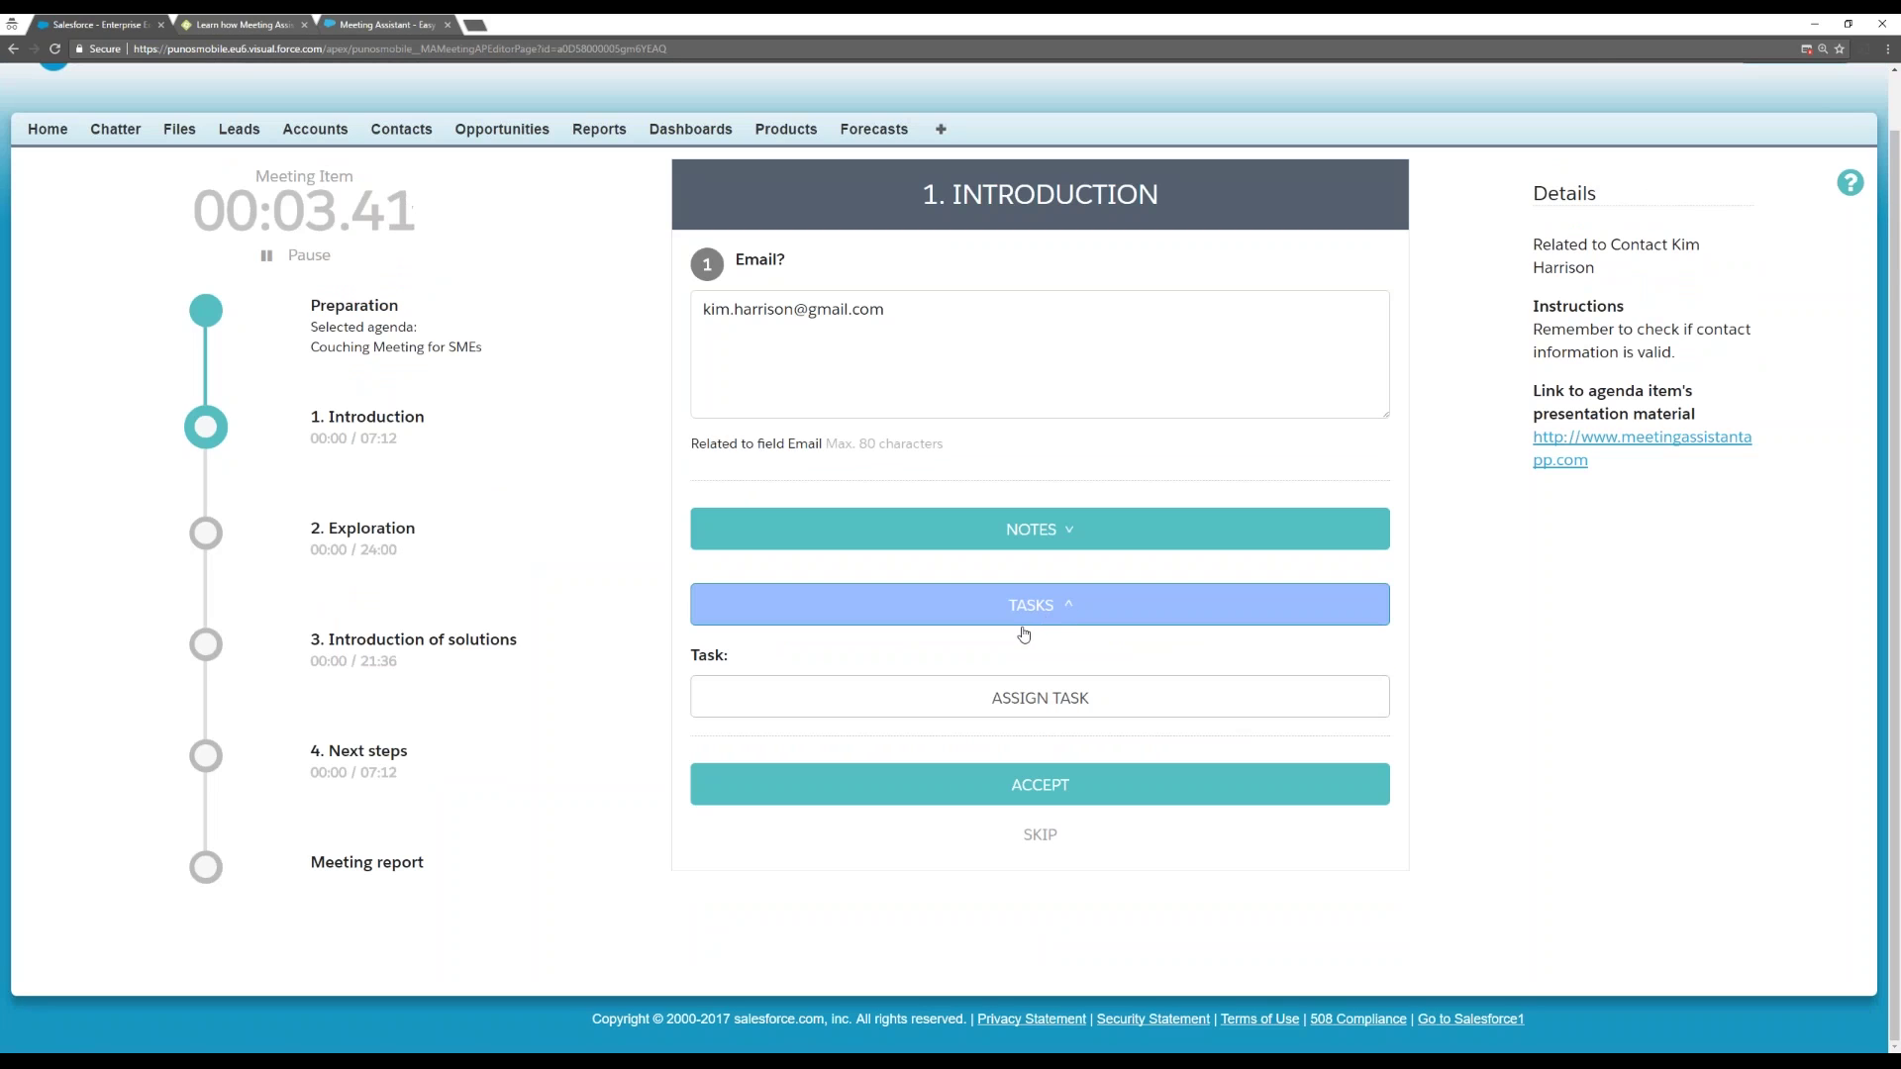
{"action": "left_click", "coordinate": [1018, 693]}
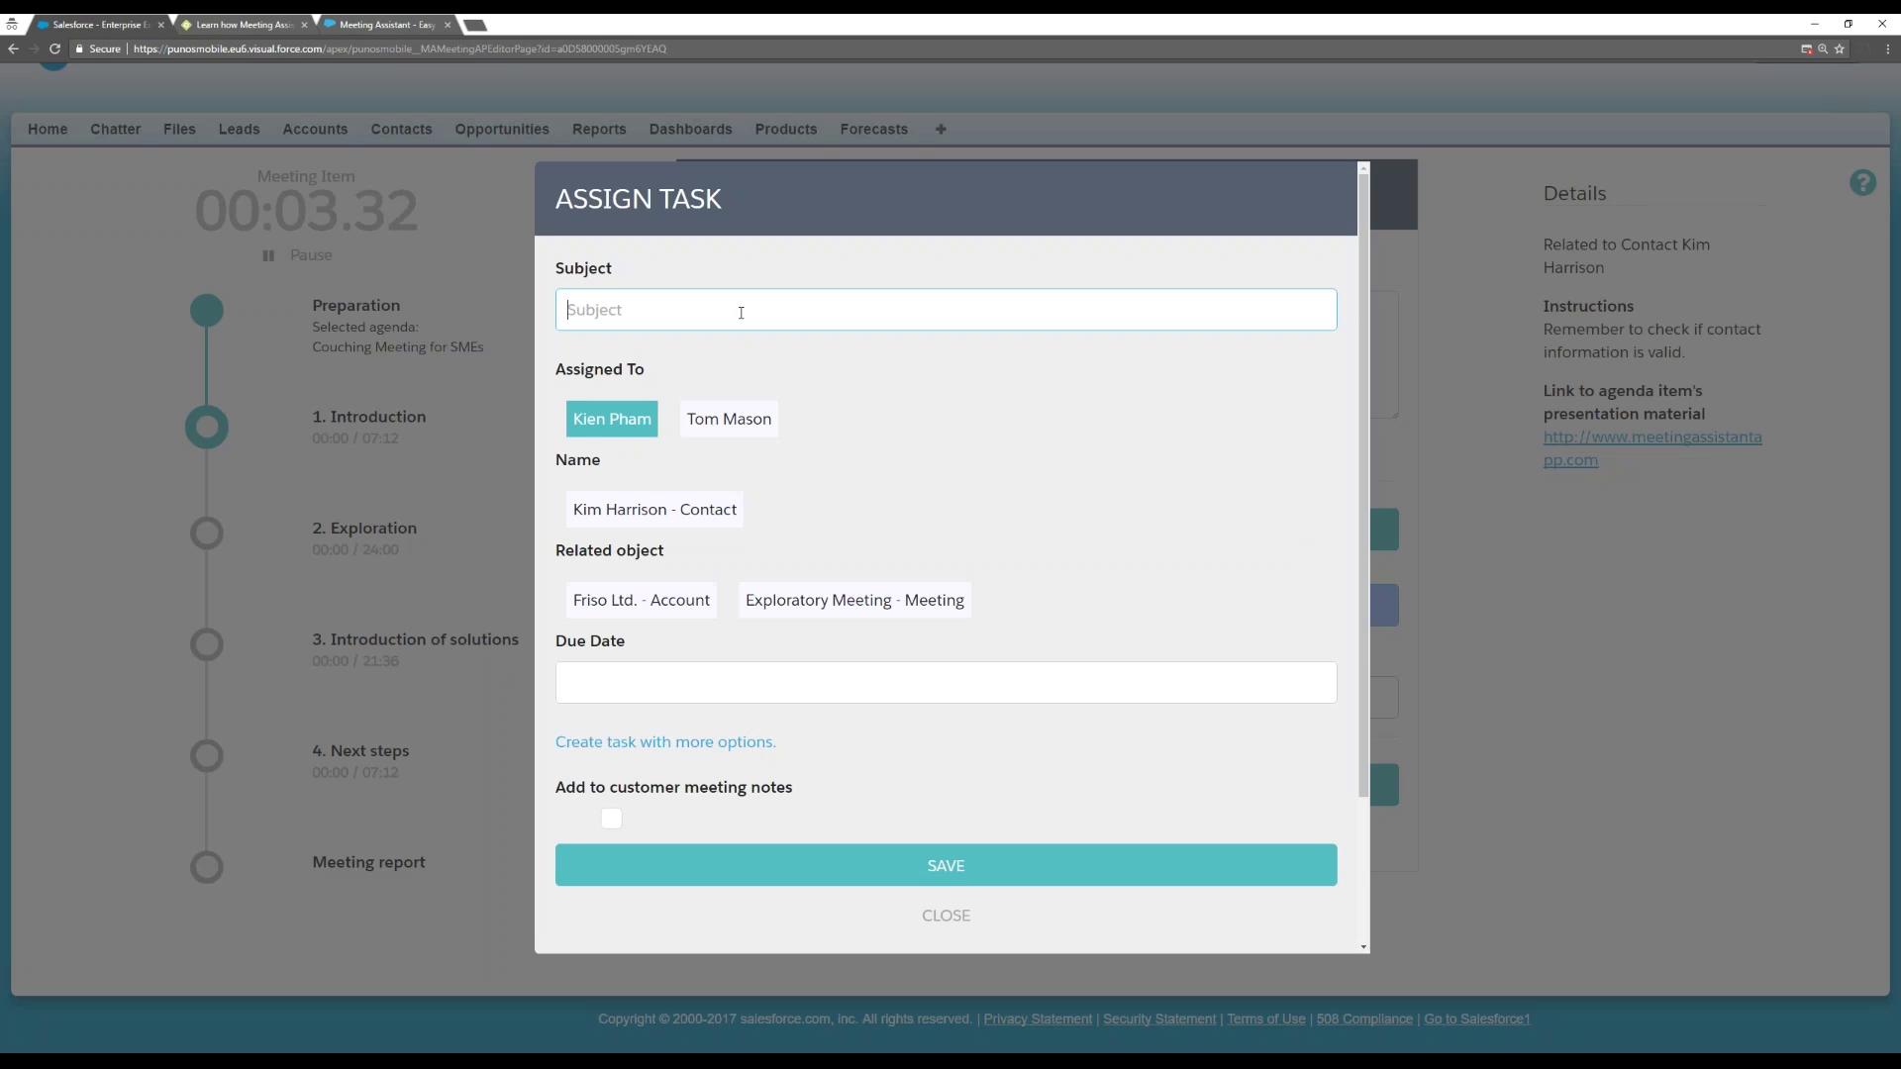
{"action": "left_click", "coordinate": [729, 420]}
{"action": "left_click", "coordinate": [637, 418]}
{"action": "left_click", "coordinate": [679, 315]}
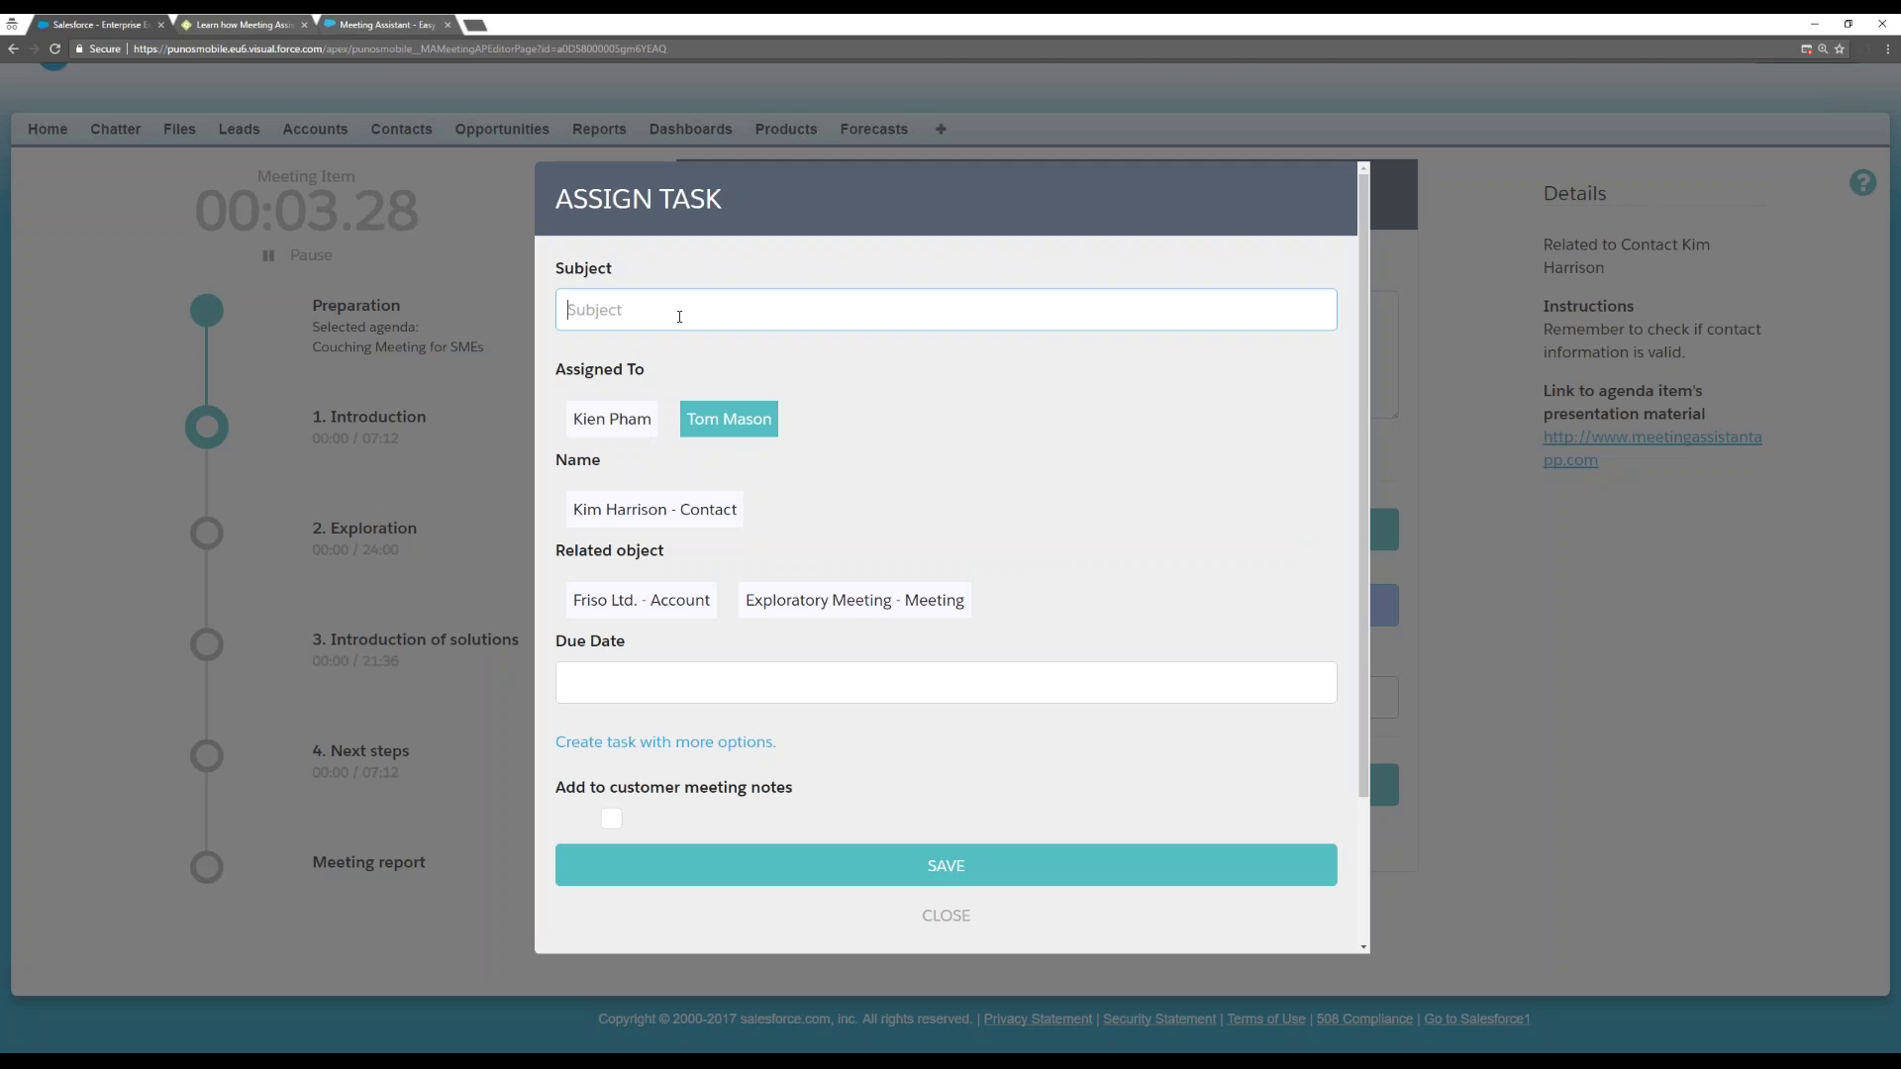
{"action": "type", "text": "Prepare sales materials for Kim"}
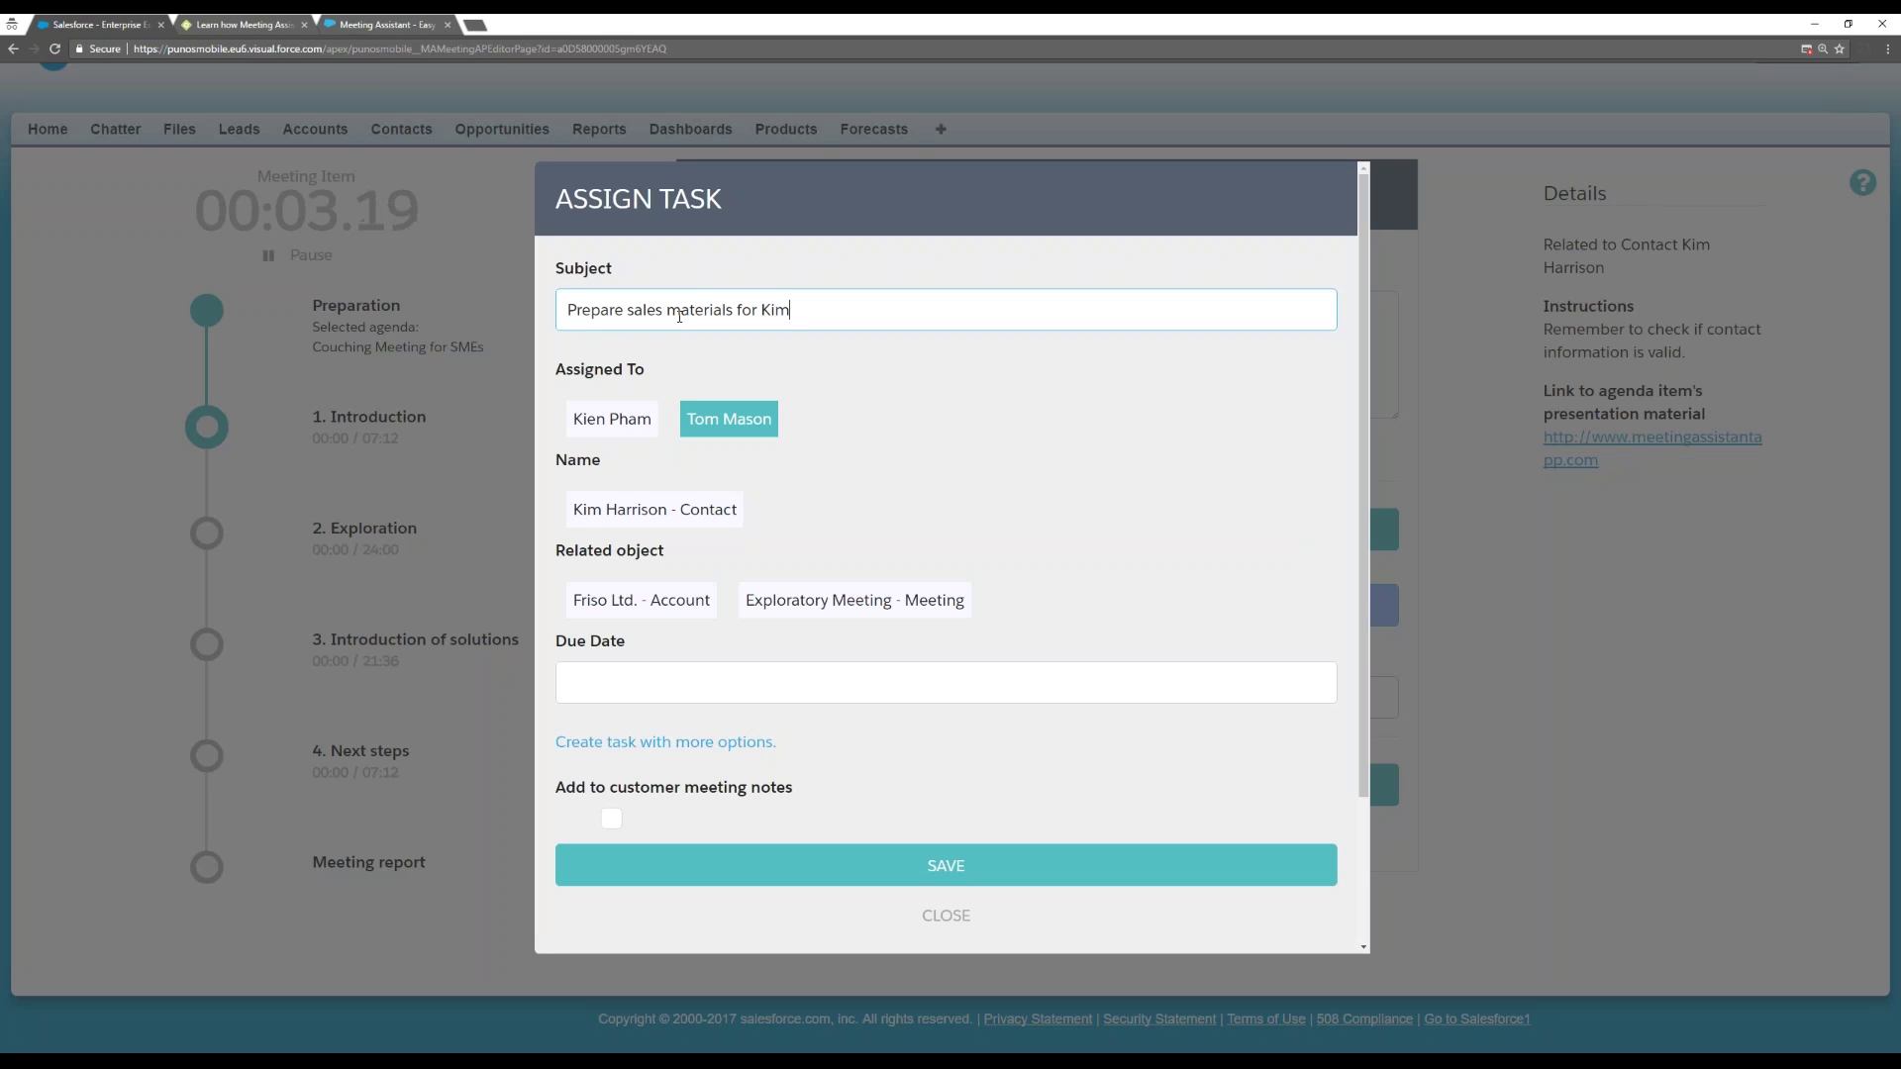
Link the task to the meeting's contact, set its due date to March 10, 2017, and save it.
{"action": "left_click", "coordinate": [720, 523]}
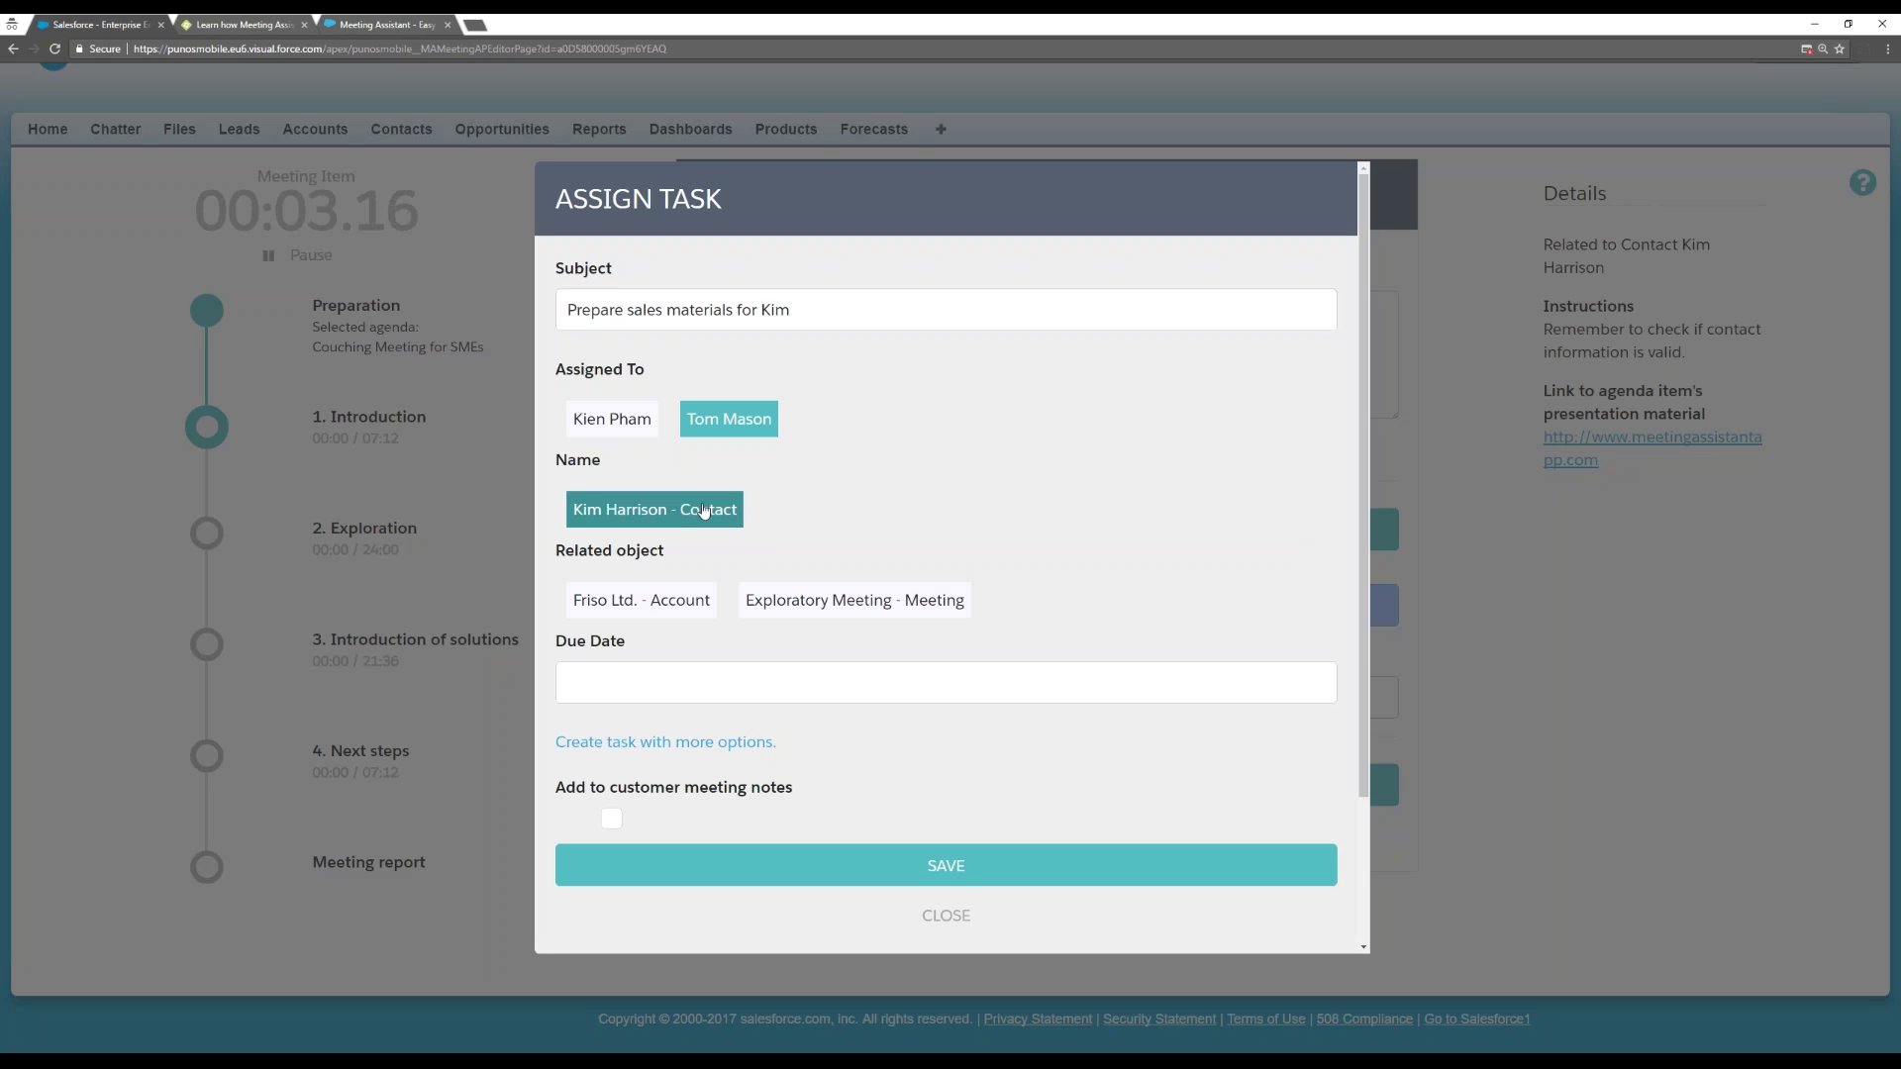
{"action": "scroll", "coordinate": [981, 747], "scroll_direction": "down", "scroll_amount": 1}
{"action": "scroll", "coordinate": [948, 667], "scroll_direction": "down", "scroll_amount": 1}
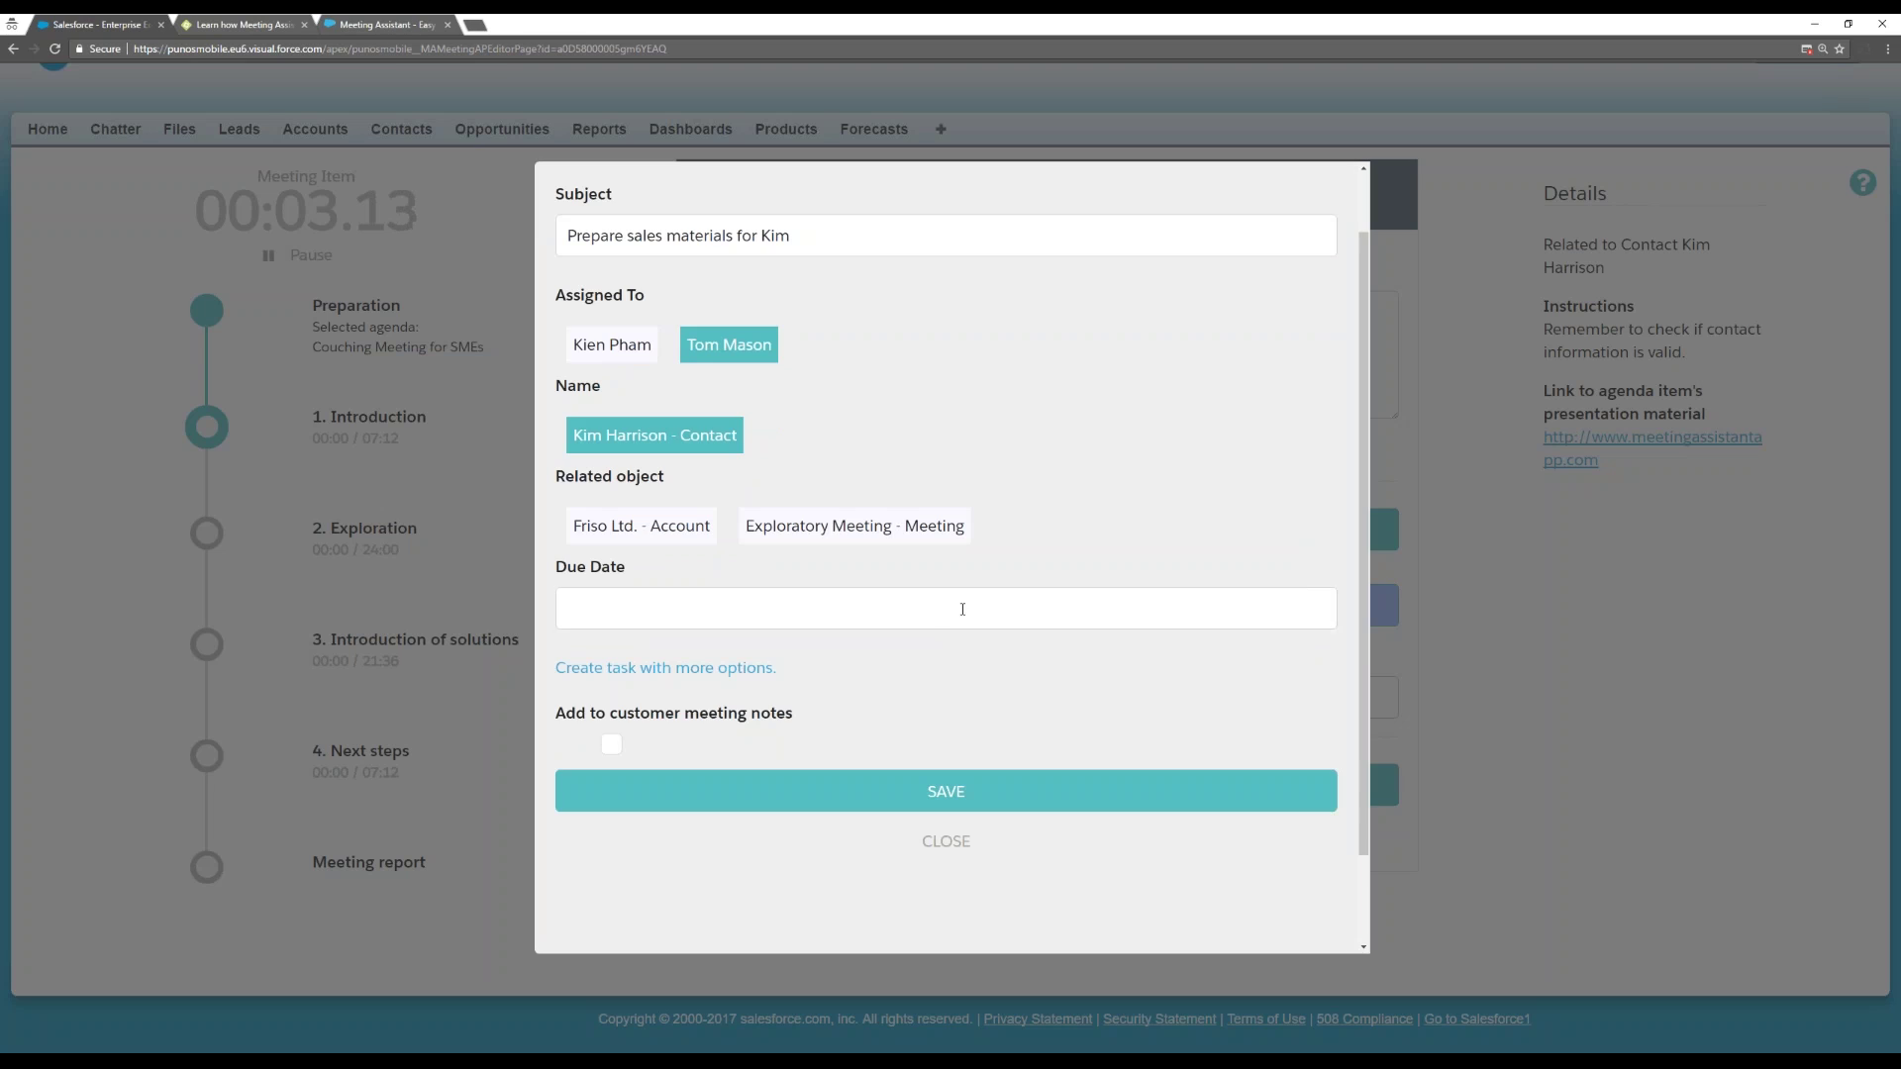
{"action": "left_click", "coordinate": [977, 611]}
{"action": "scroll", "coordinate": [1077, 642], "scroll_direction": "down", "scroll_amount": 2}
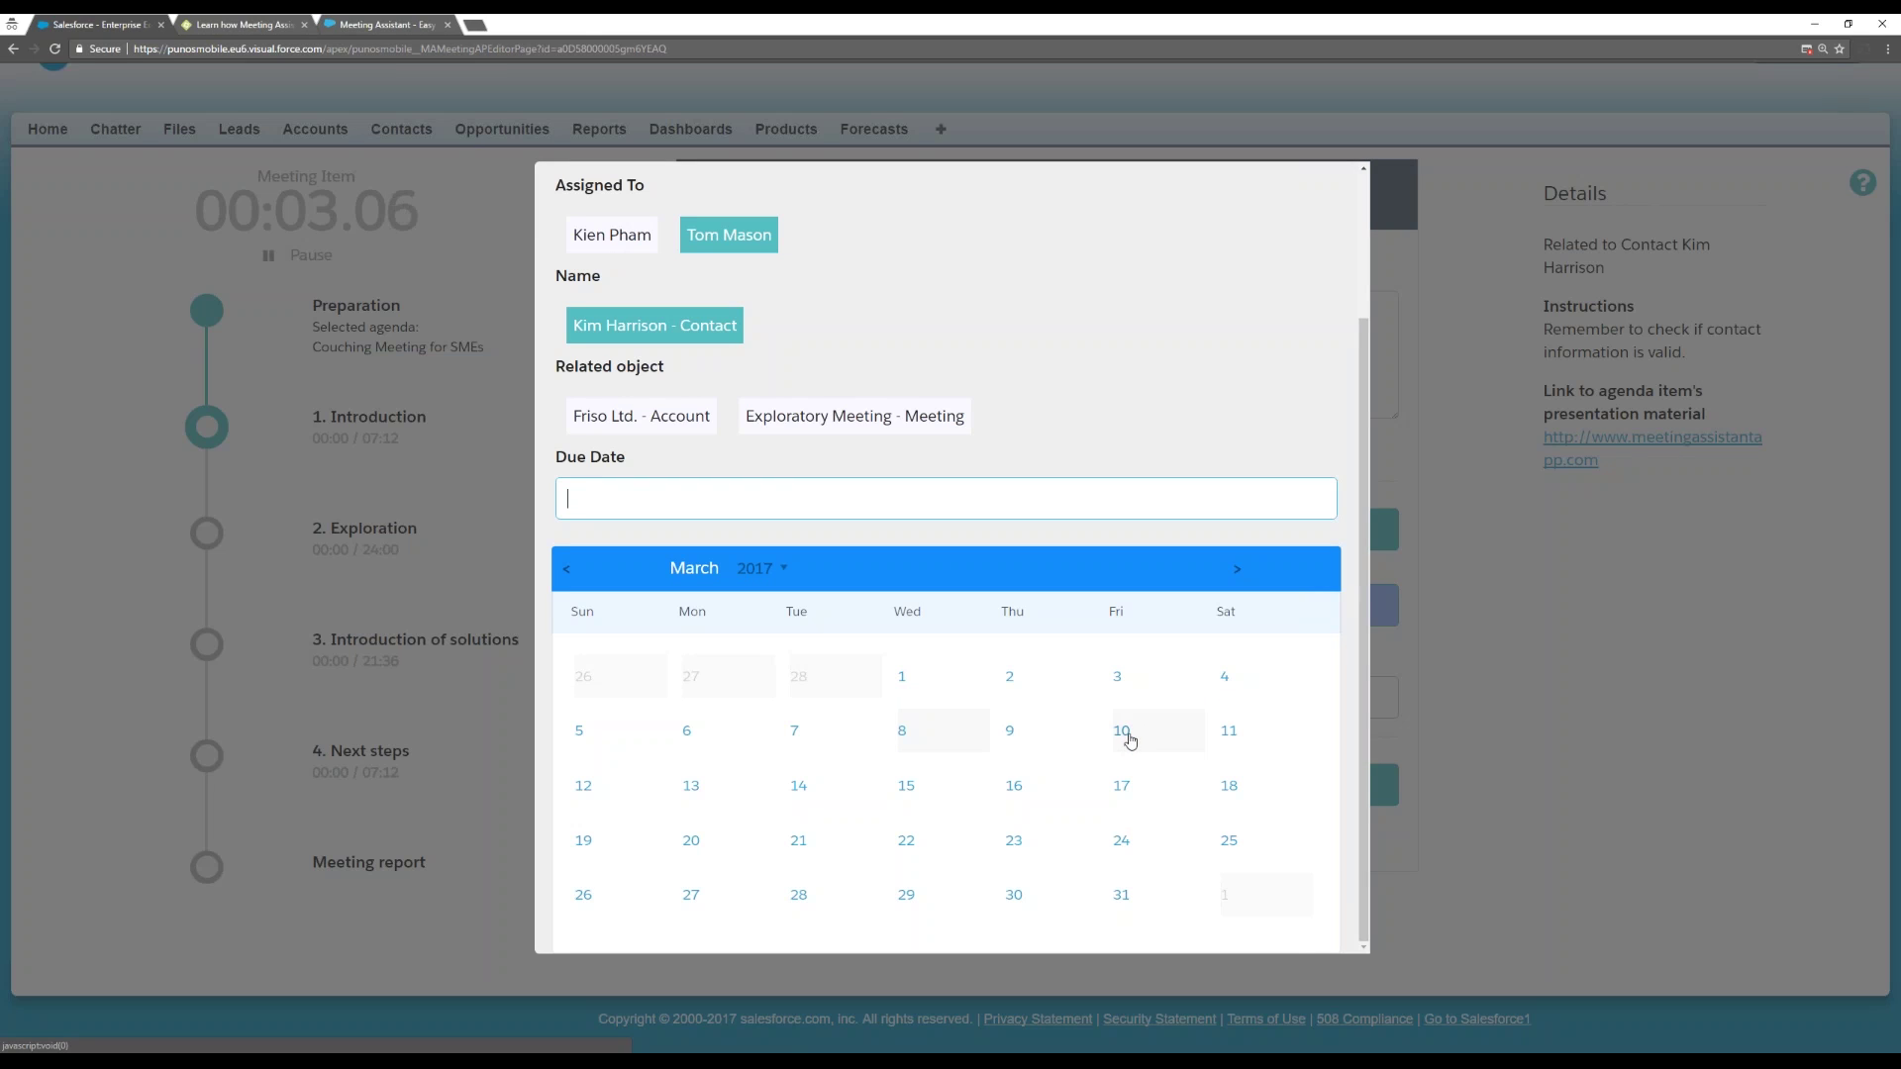
{"action": "left_click", "coordinate": [1130, 741]}
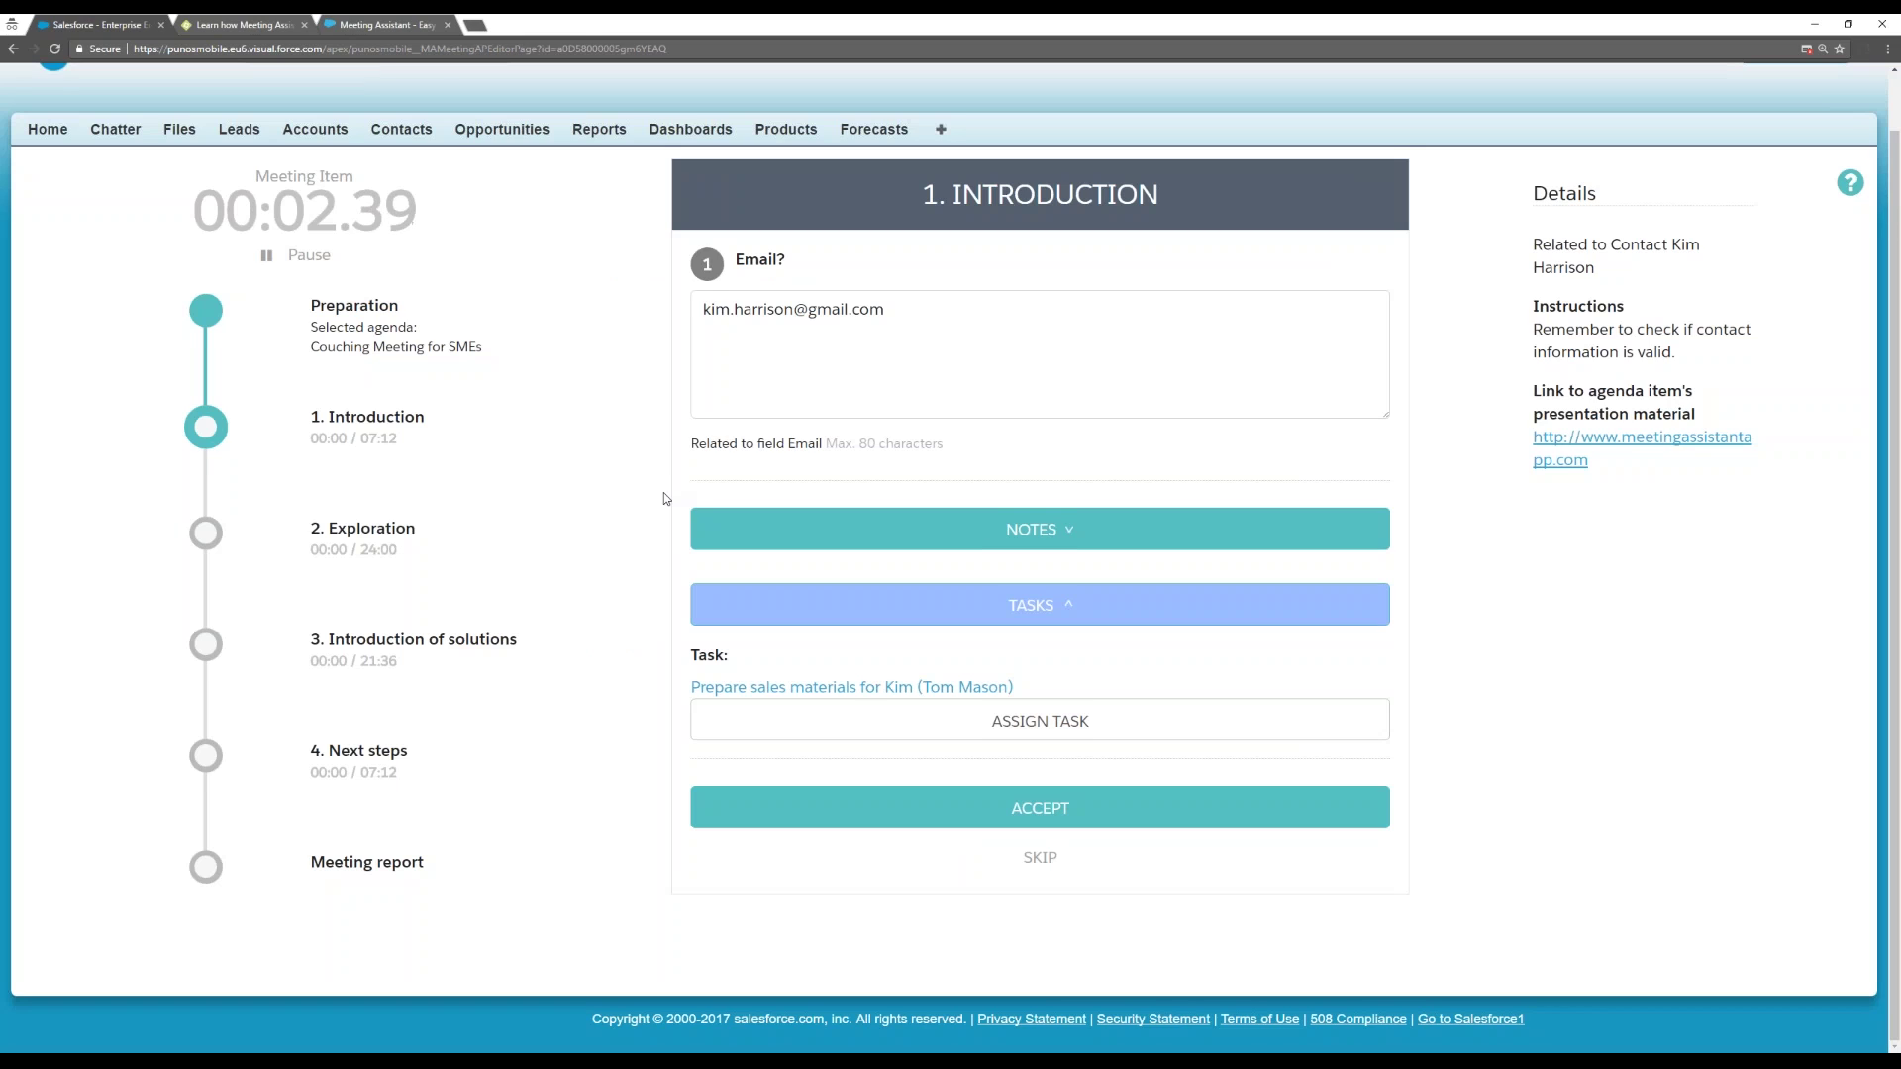
Accept the Introduction item with its assigned task and proceed to the Exploration item.
{"action": "scroll", "coordinate": [666, 498], "scroll_direction": "up", "scroll_amount": 1}
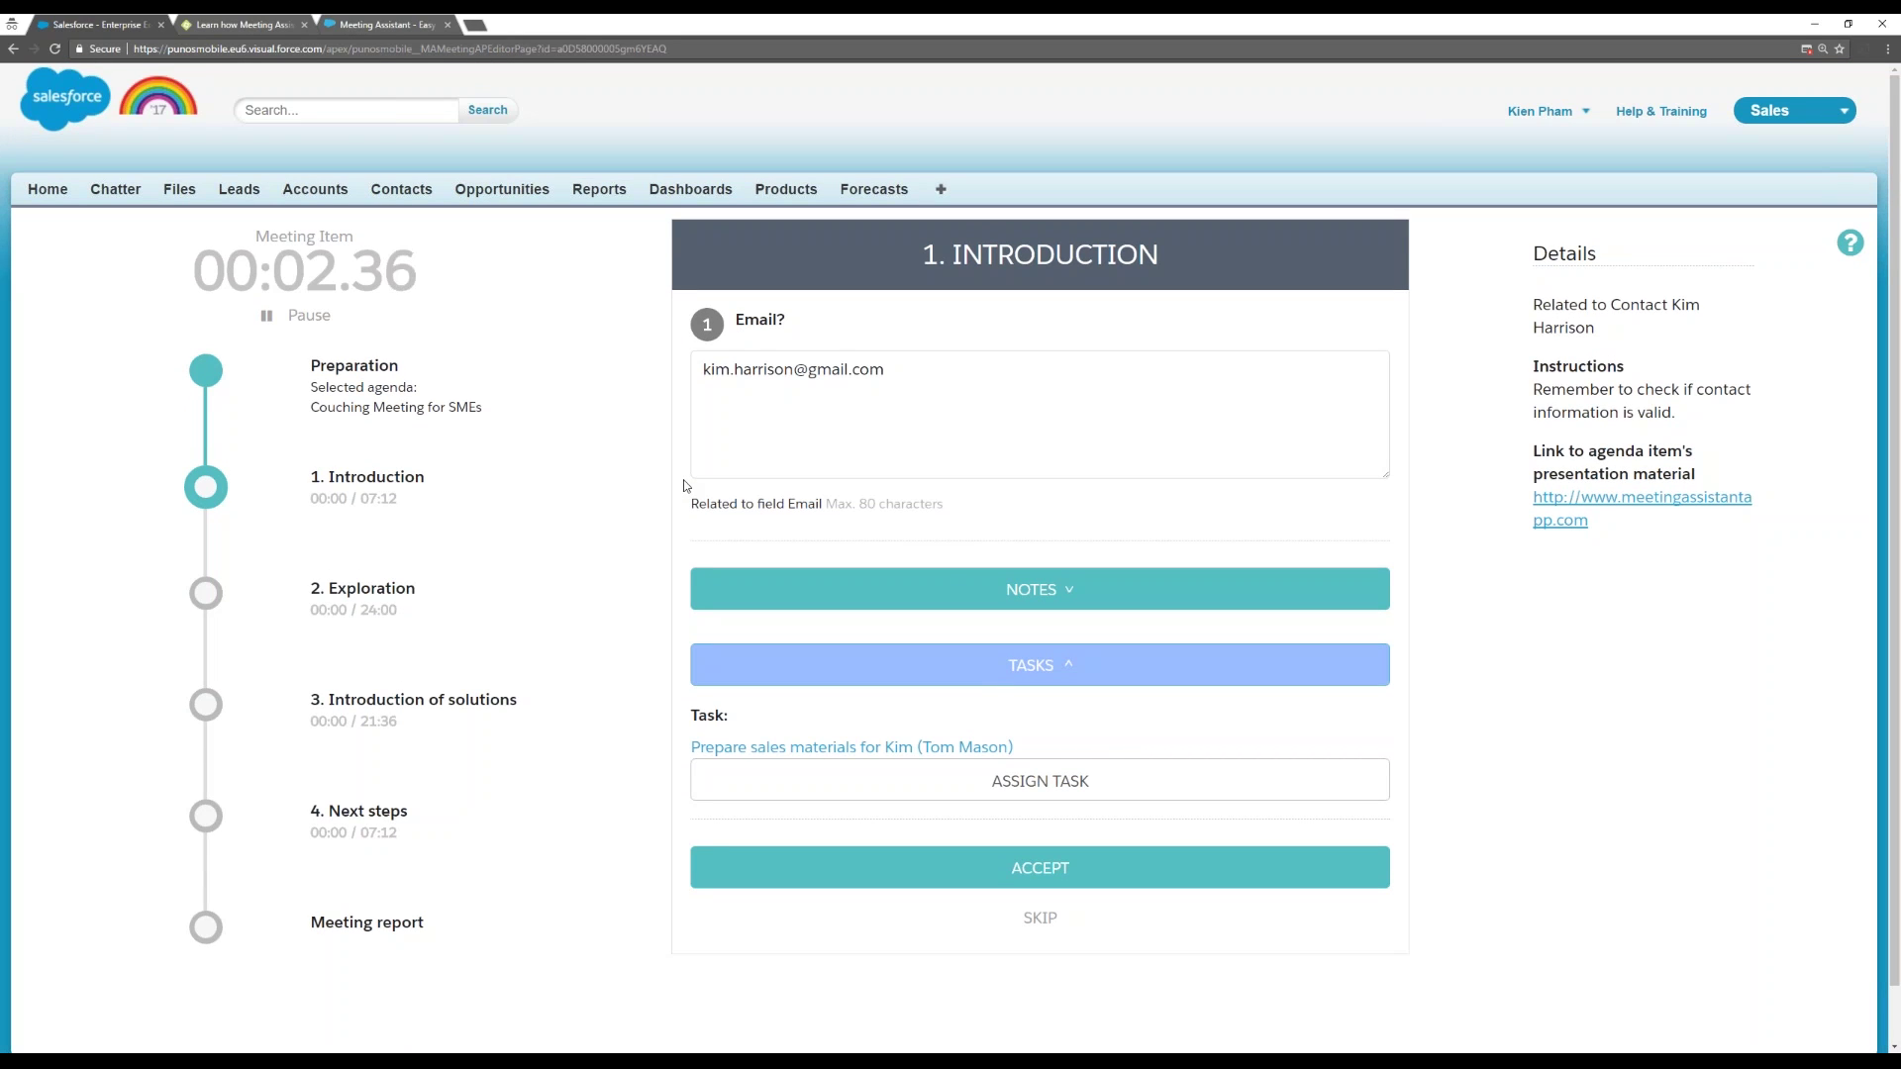
{"action": "scroll", "coordinate": [665, 503], "scroll_direction": "down", "scroll_amount": 1}
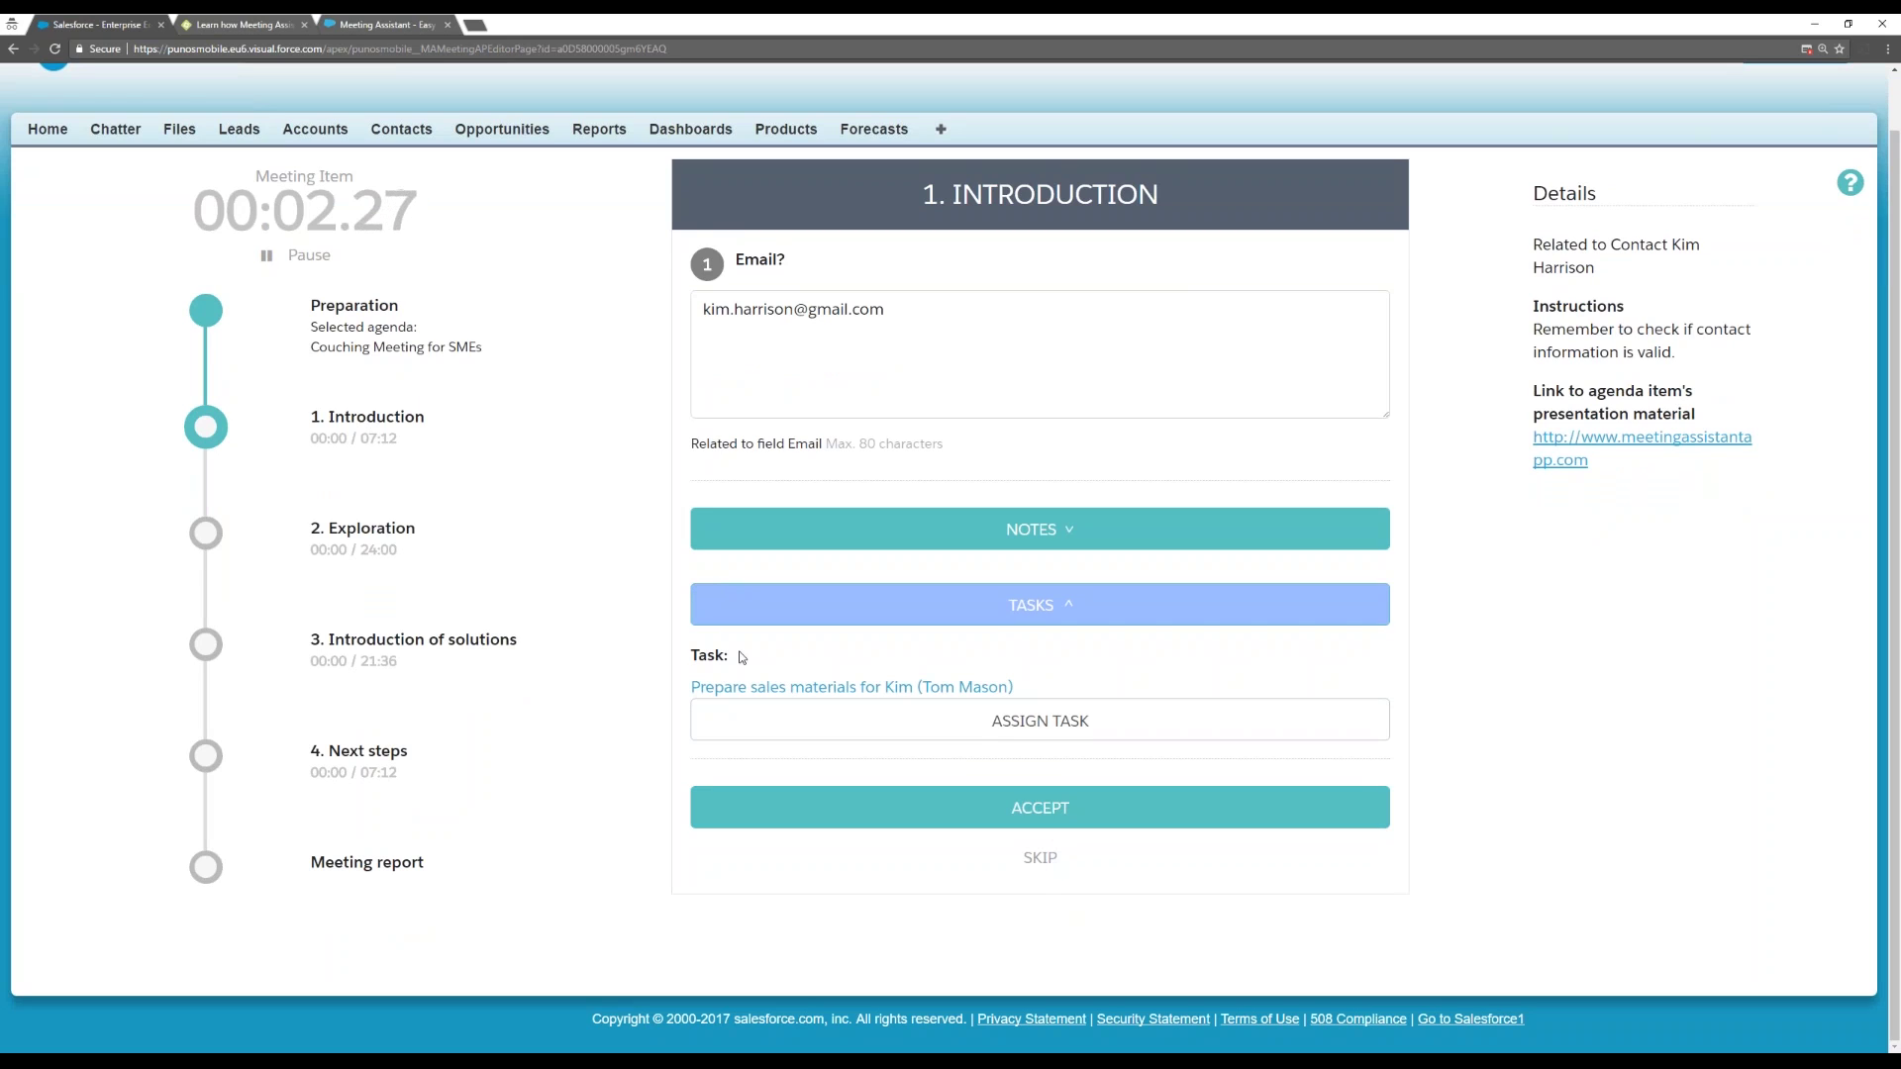
{"action": "left_click", "coordinate": [1040, 812]}
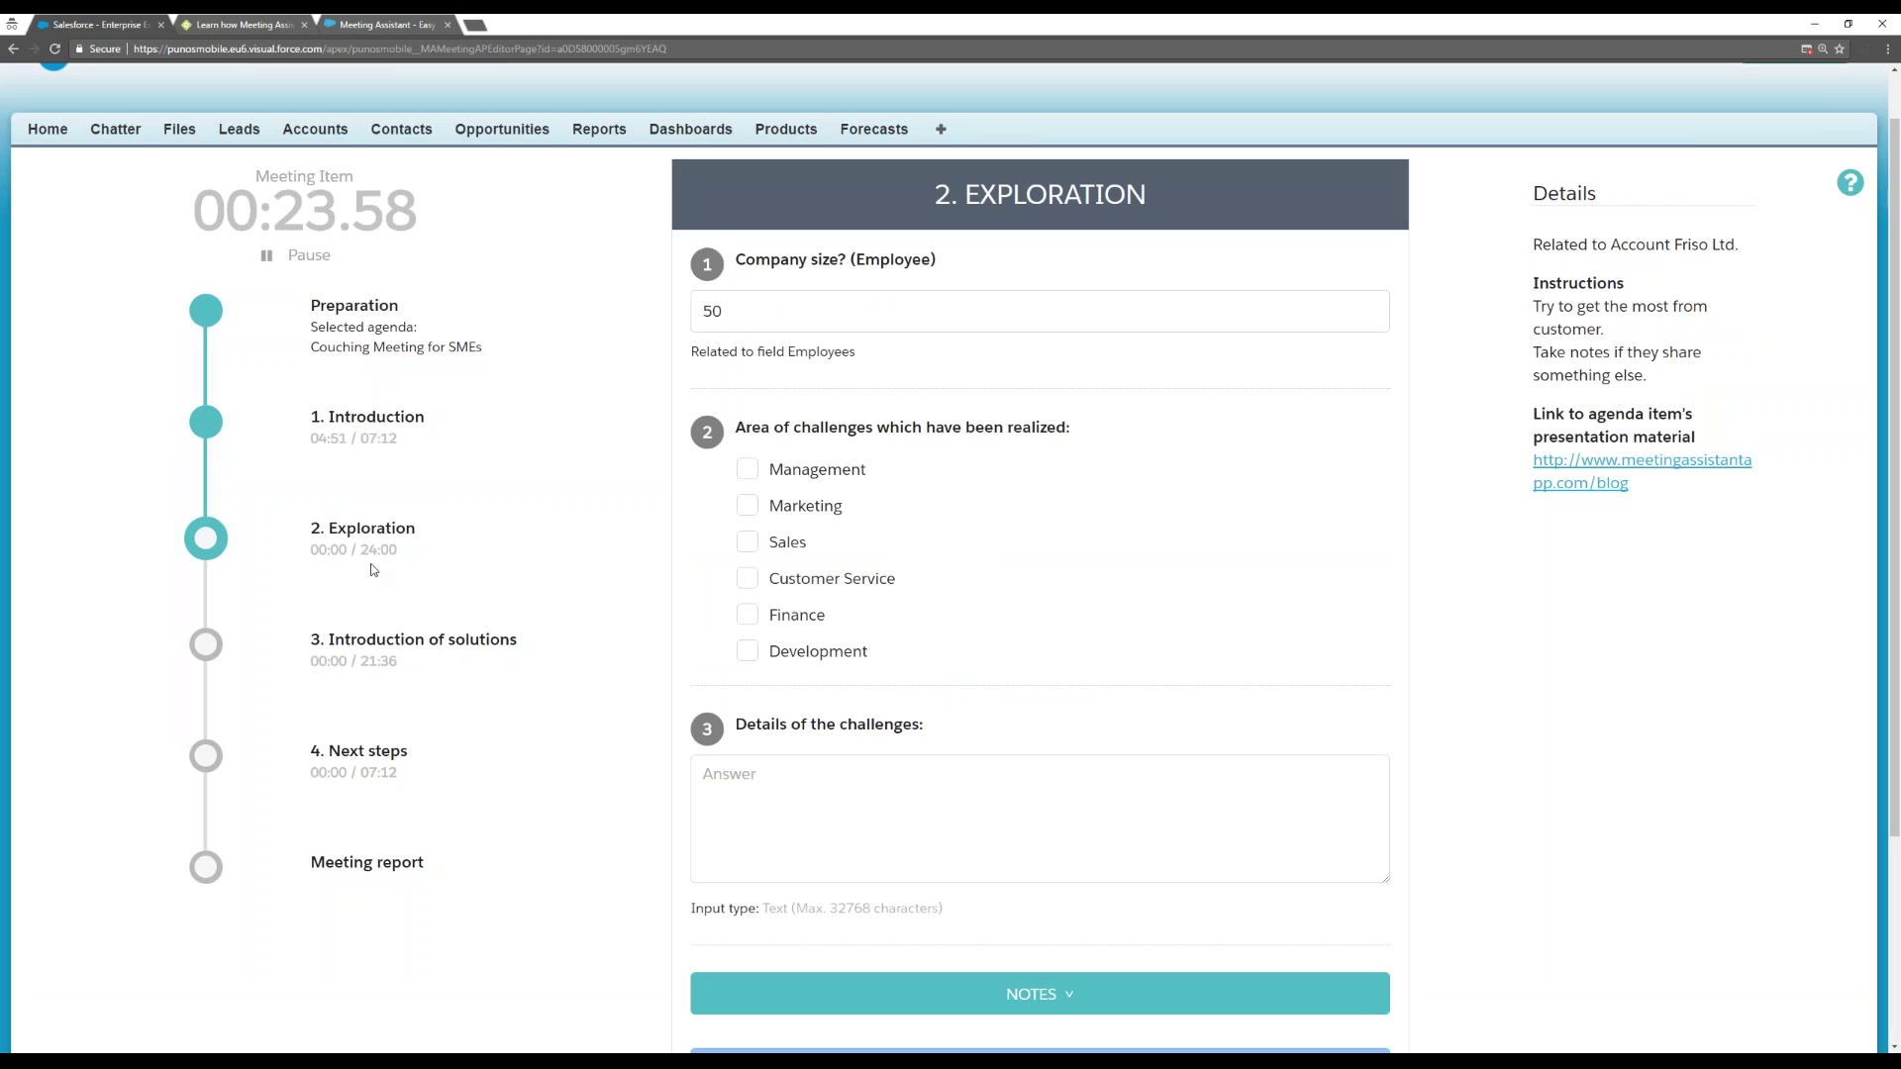
{"action": "scroll", "coordinate": [386, 539], "scroll_direction": "down", "scroll_amount": 1}
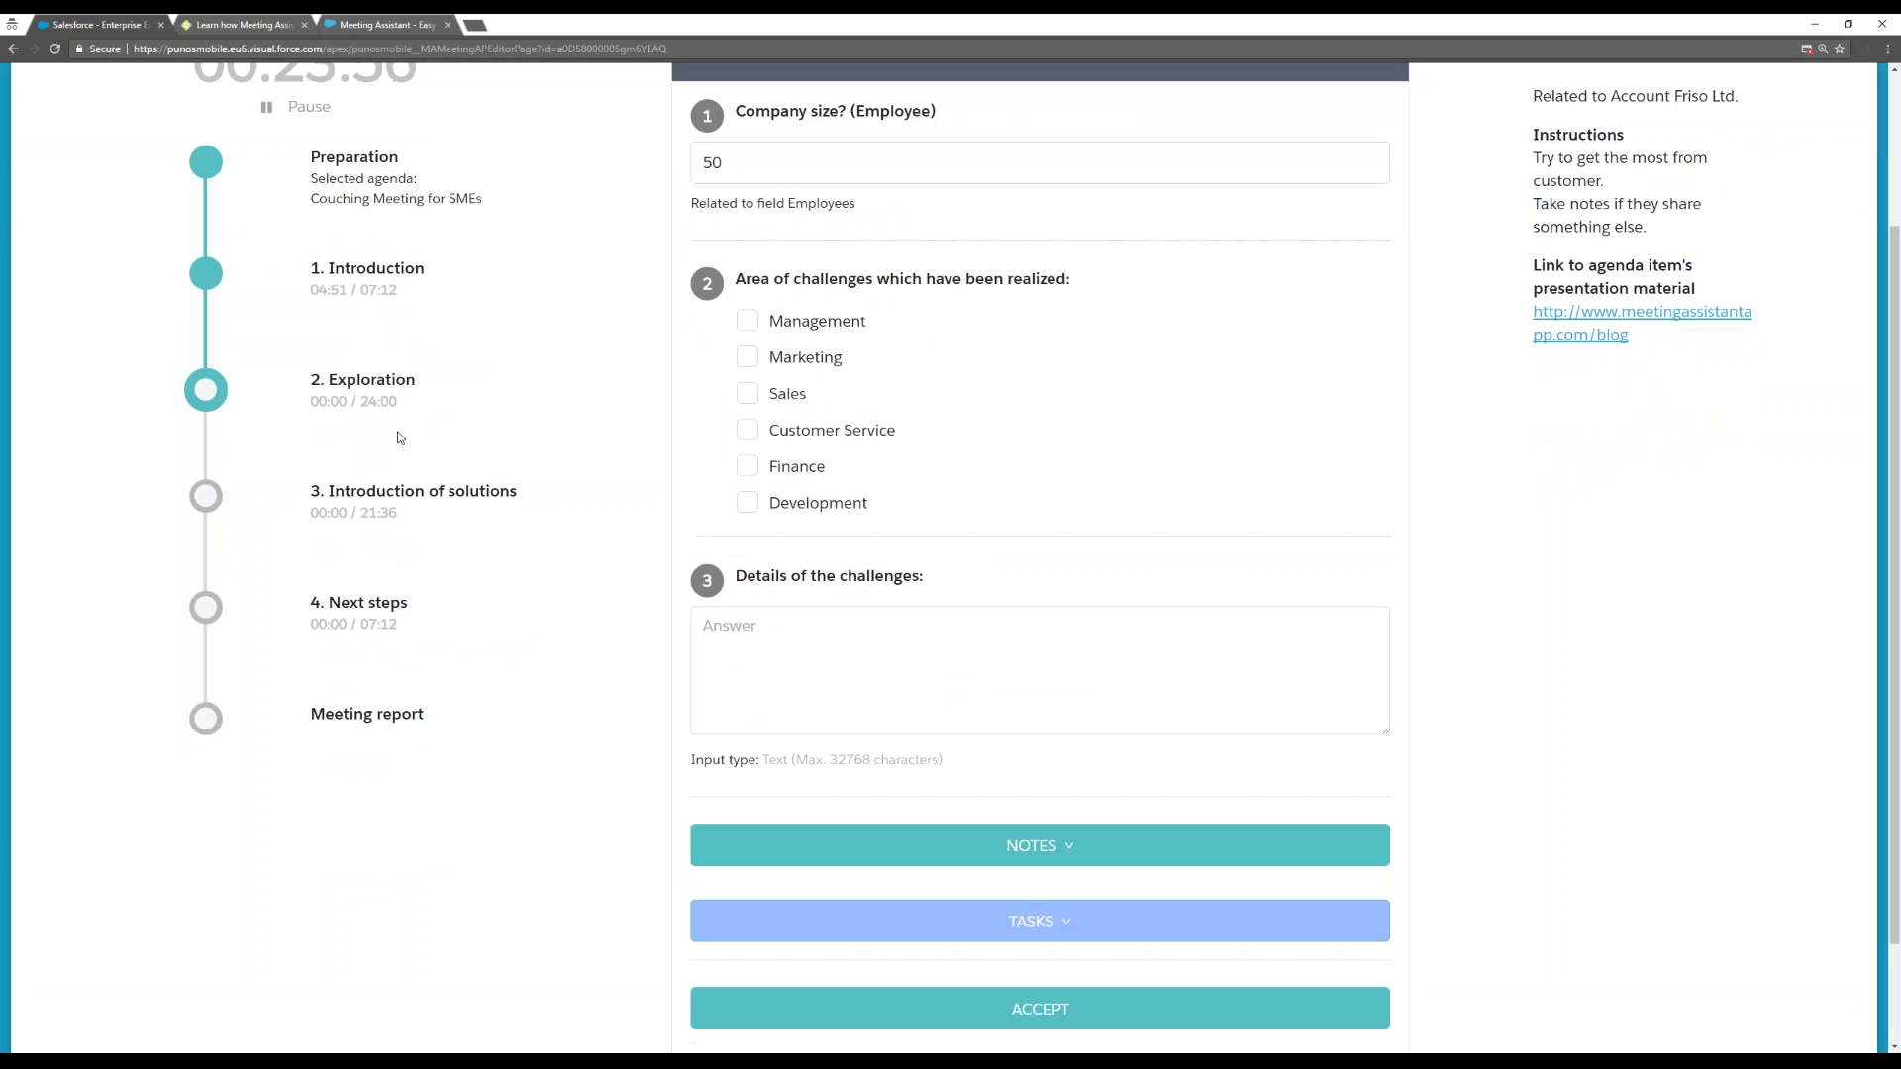
Look through the Introduction of solutions and Next steps agenda items, and return to Exploration.
{"action": "left_click", "coordinate": [206, 495]}
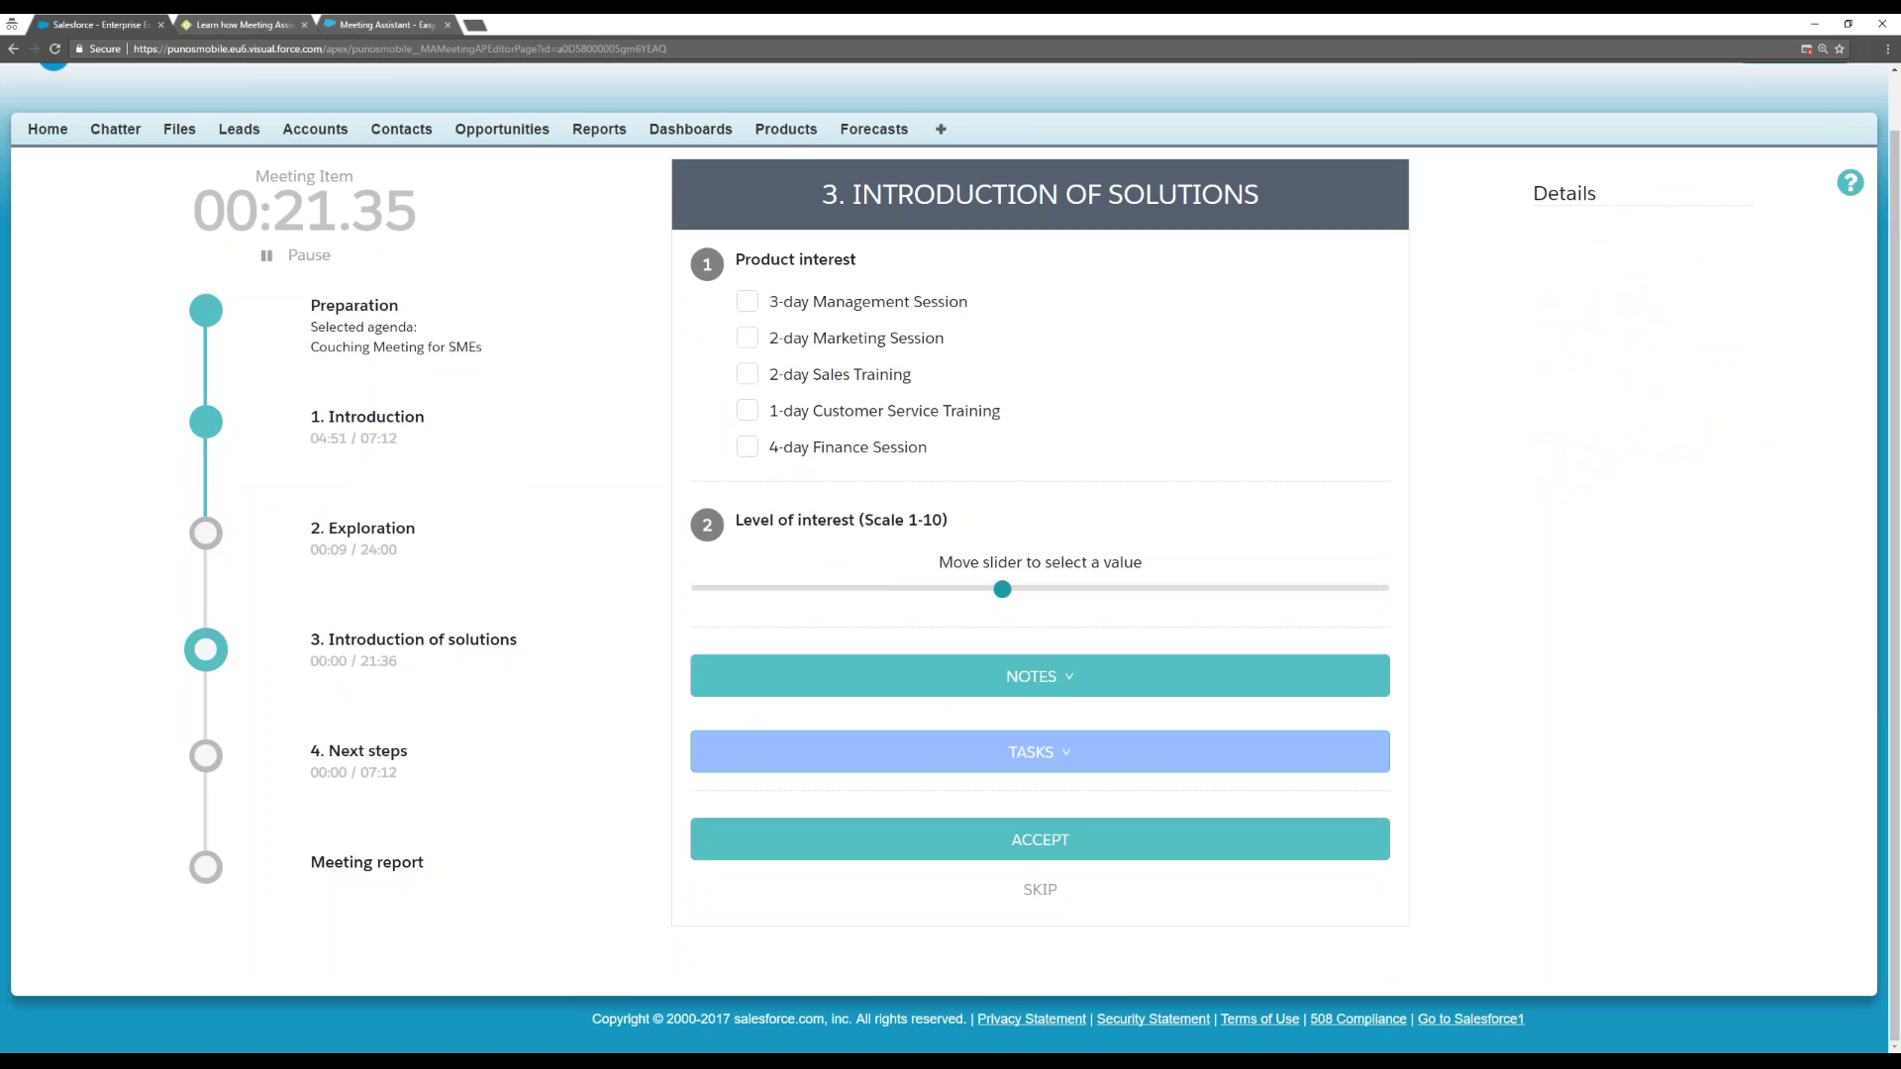
{"action": "left_click", "coordinate": [206, 757]}
{"action": "left_click", "coordinate": [206, 645]}
{"action": "left_click", "coordinate": [206, 539]}
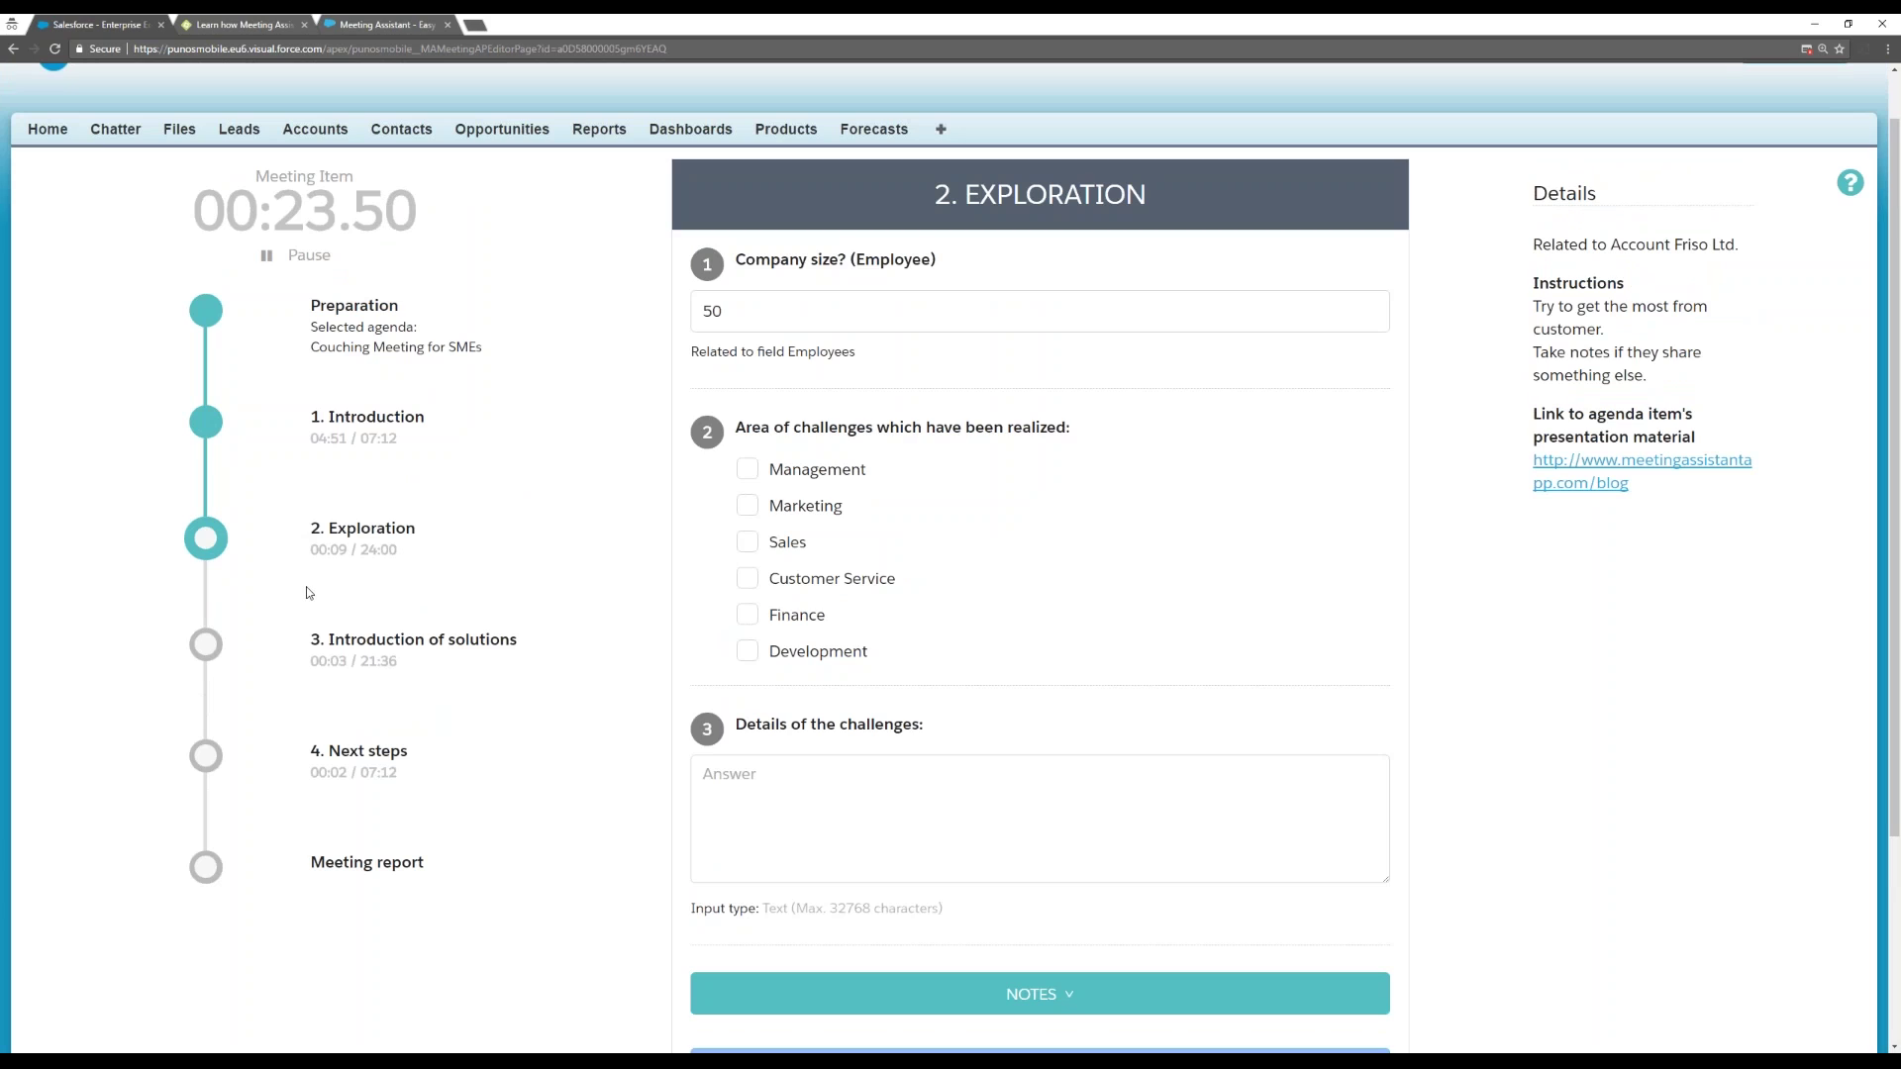
{"action": "scroll", "coordinate": [465, 633], "scroll_direction": "up", "scroll_amount": 1}
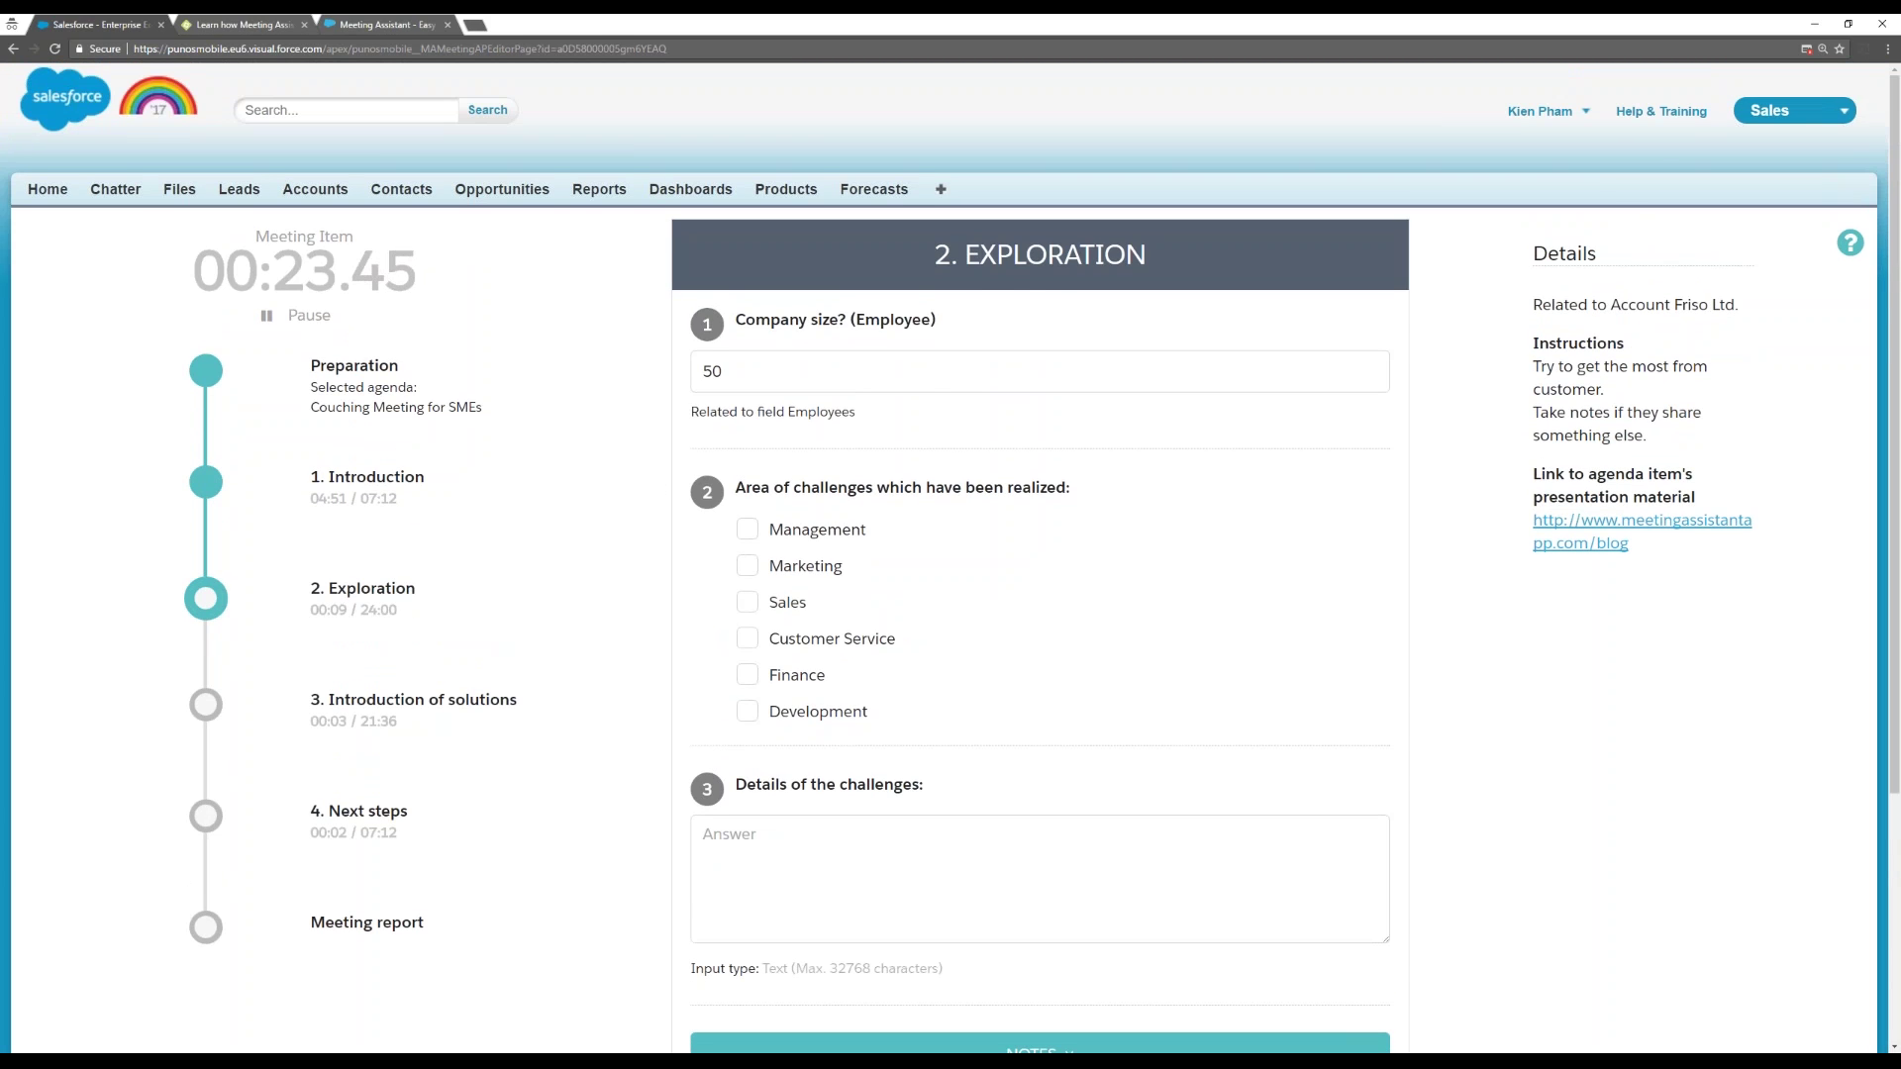
{"action": "scroll", "coordinate": [923, 408], "scroll_direction": "down", "scroll_amount": 1}
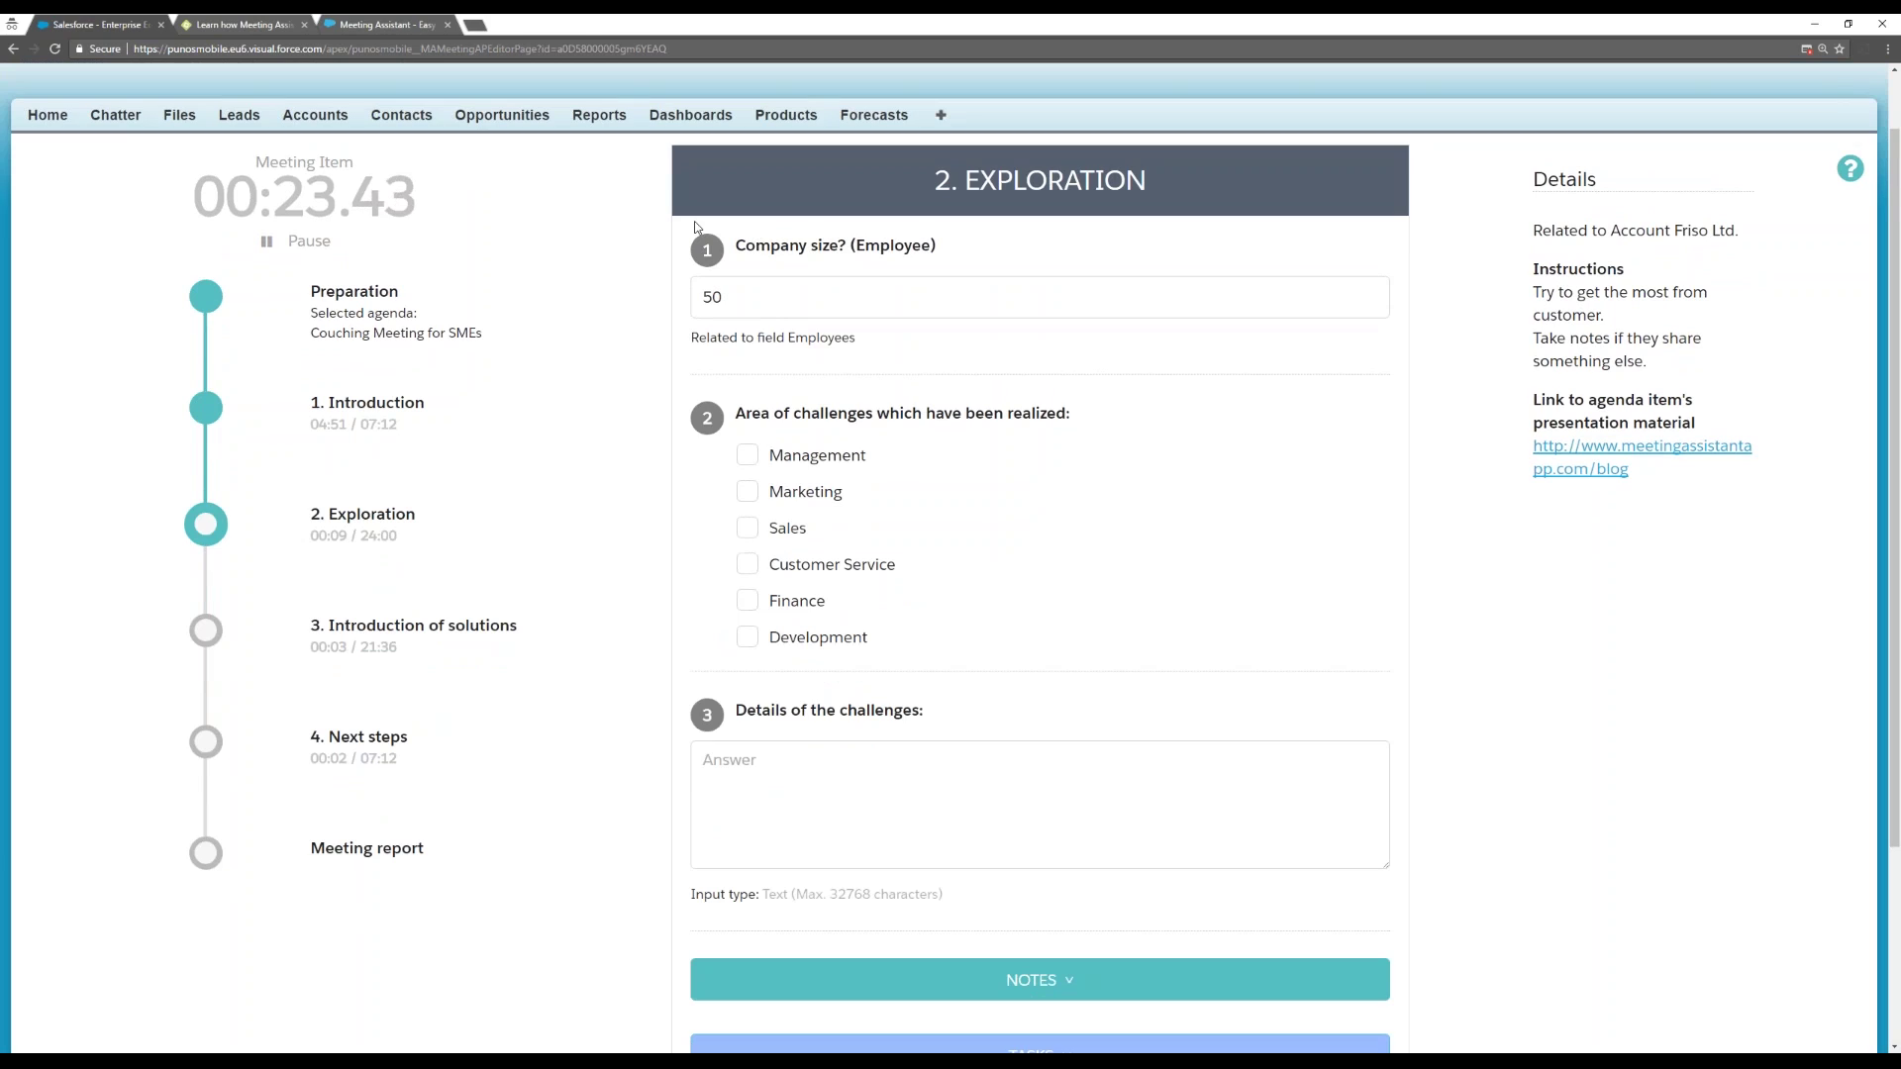
Set the company size answer in the Exploration item to 100 employees.
{"action": "left_click", "coordinate": [857, 297]}
{"action": "left_click", "coordinate": [900, 347]}
{"action": "left_click", "coordinate": [877, 297]}
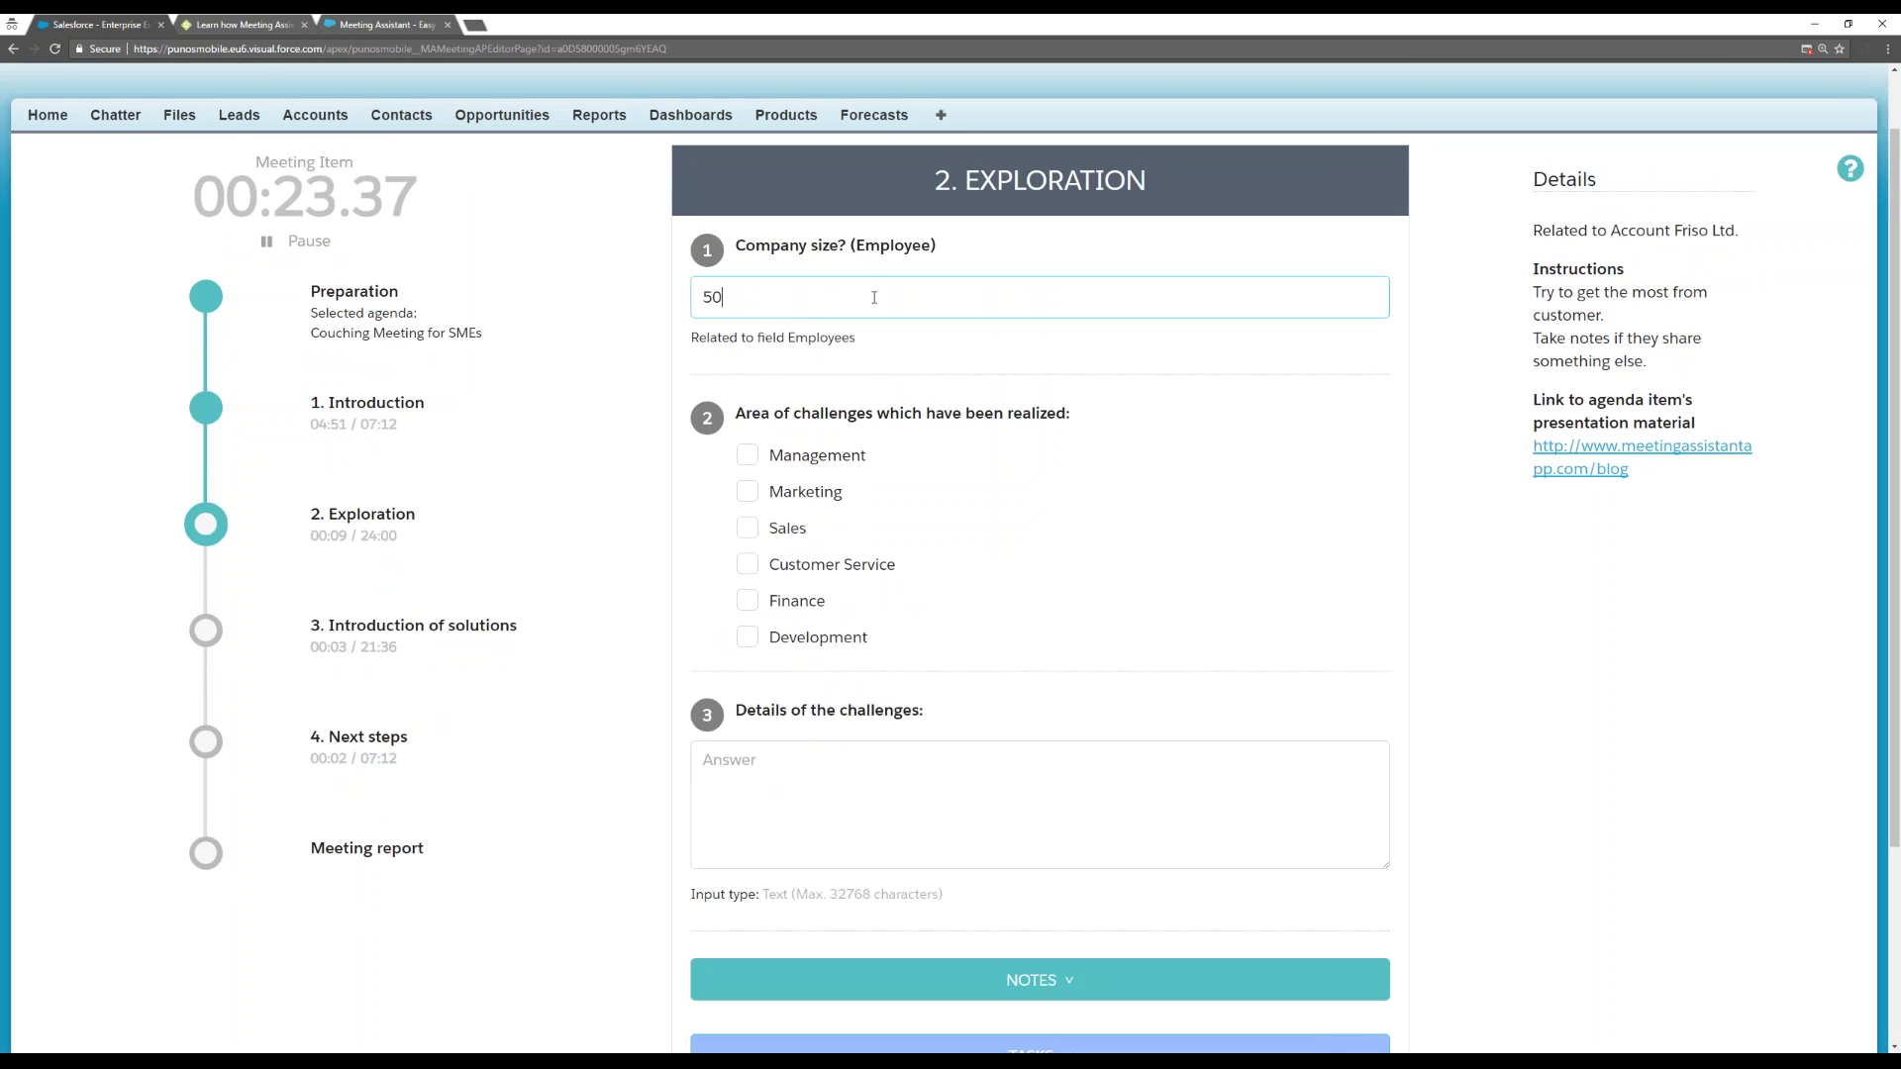
{"action": "left_click", "coordinate": [889, 346]}
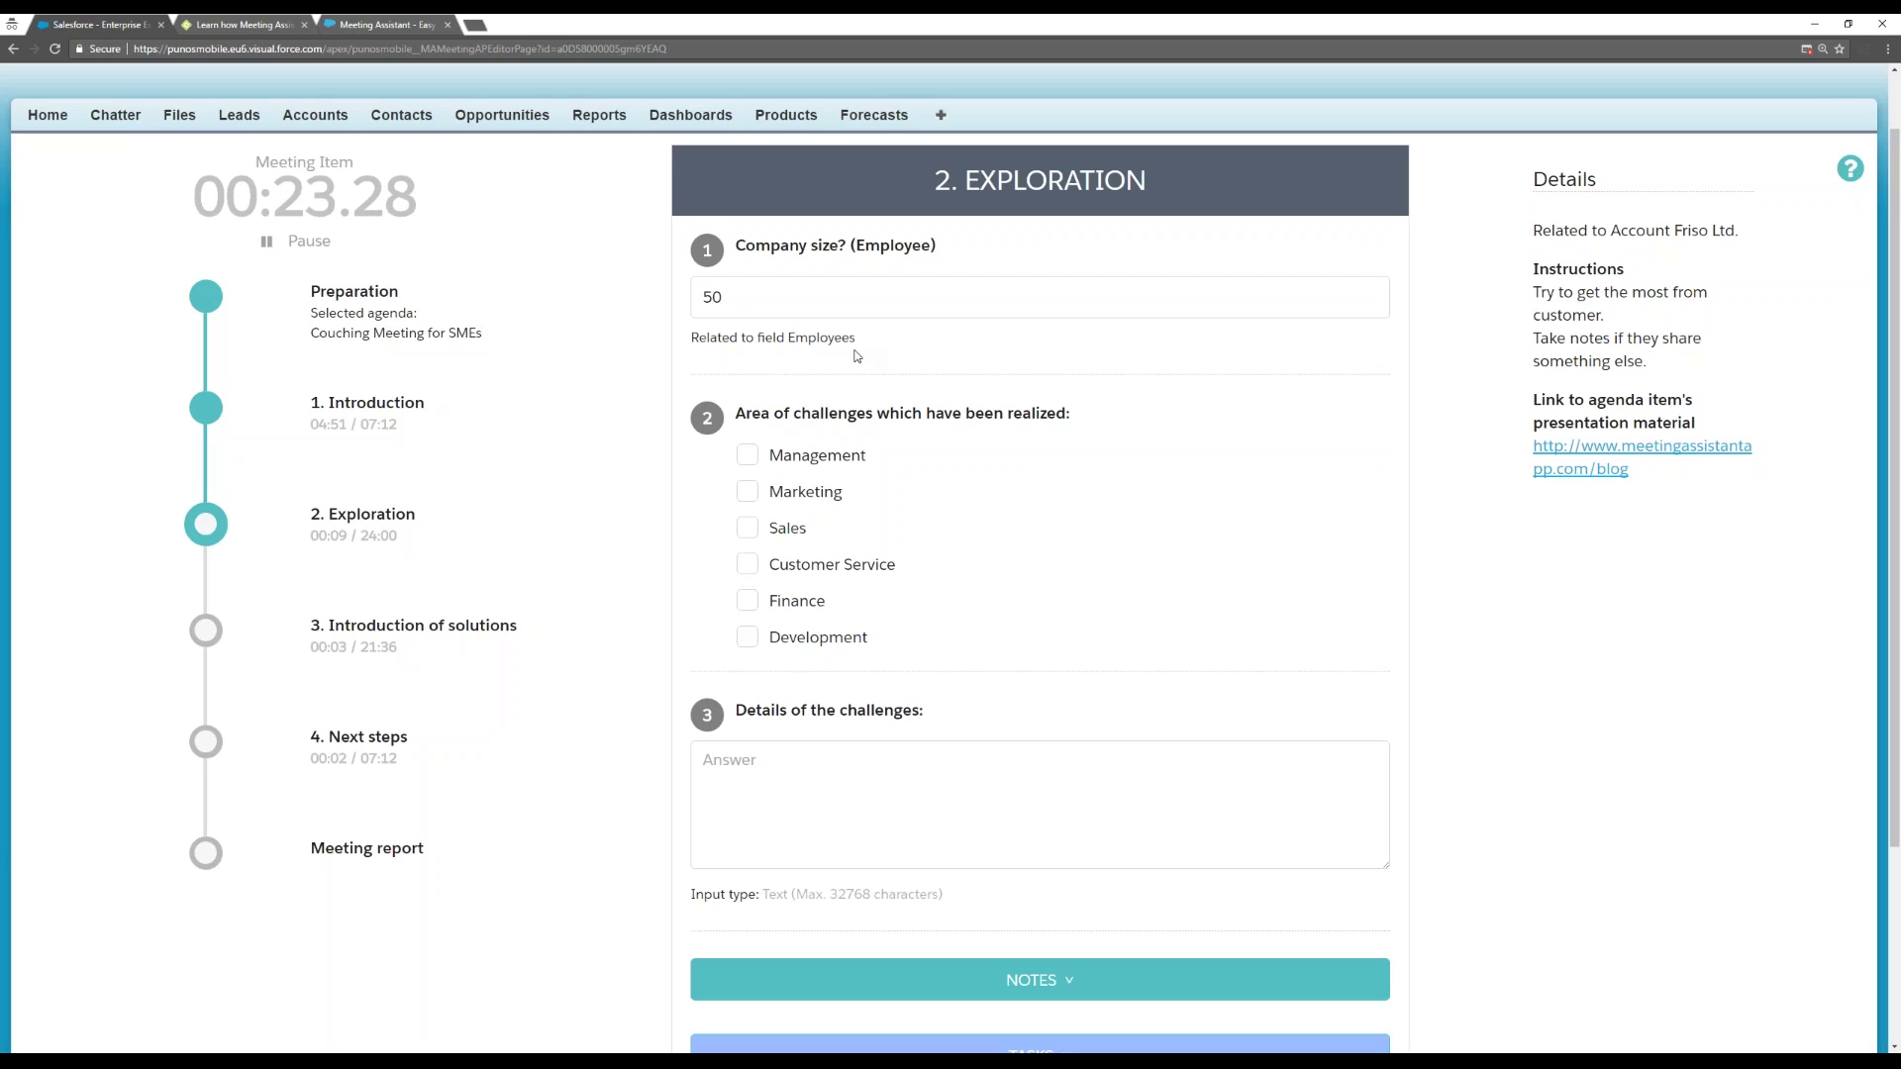
{"action": "left_click", "coordinate": [823, 304]}
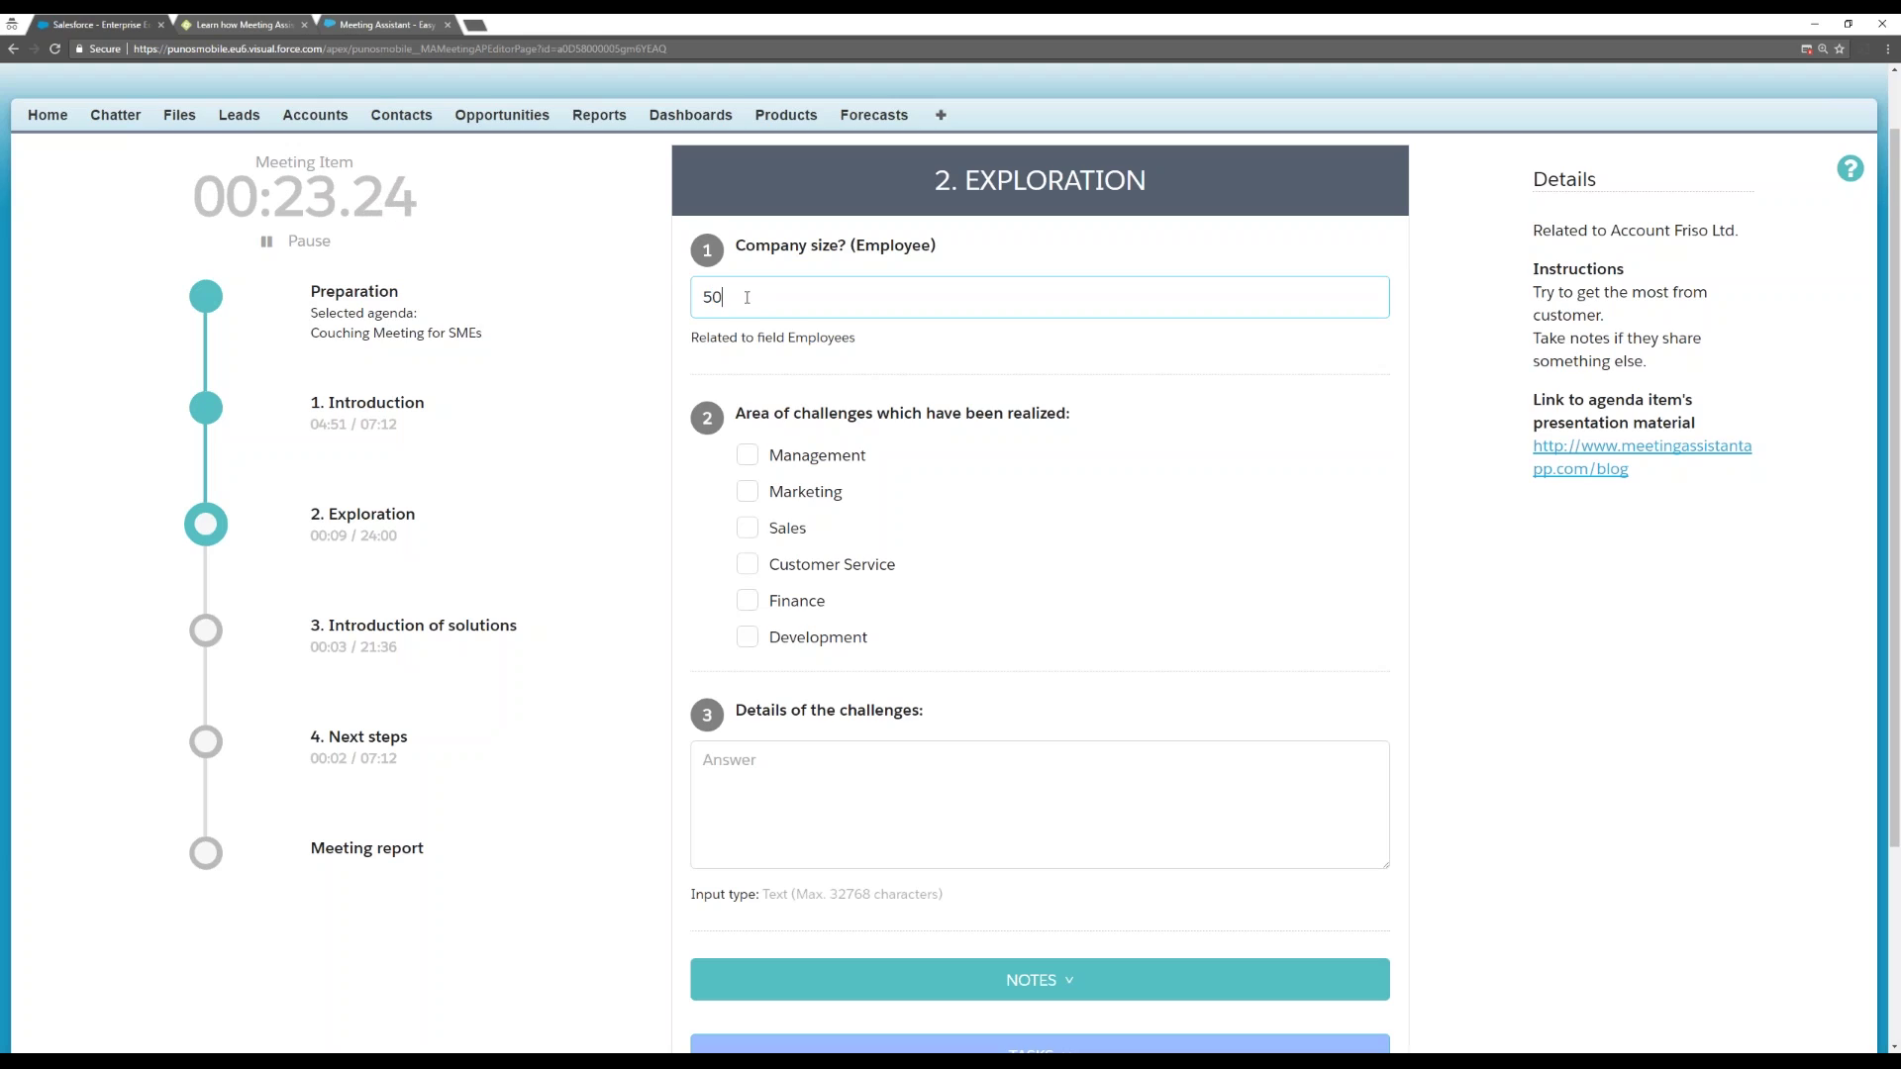
{"action": "key", "text": "BackSpace"}
{"action": "key", "text": "BackSpace"}
{"action": "type", "text": "1000"}
{"action": "key", "text": "BackSpace"}
{"action": "left_click", "coordinate": [678, 319]}
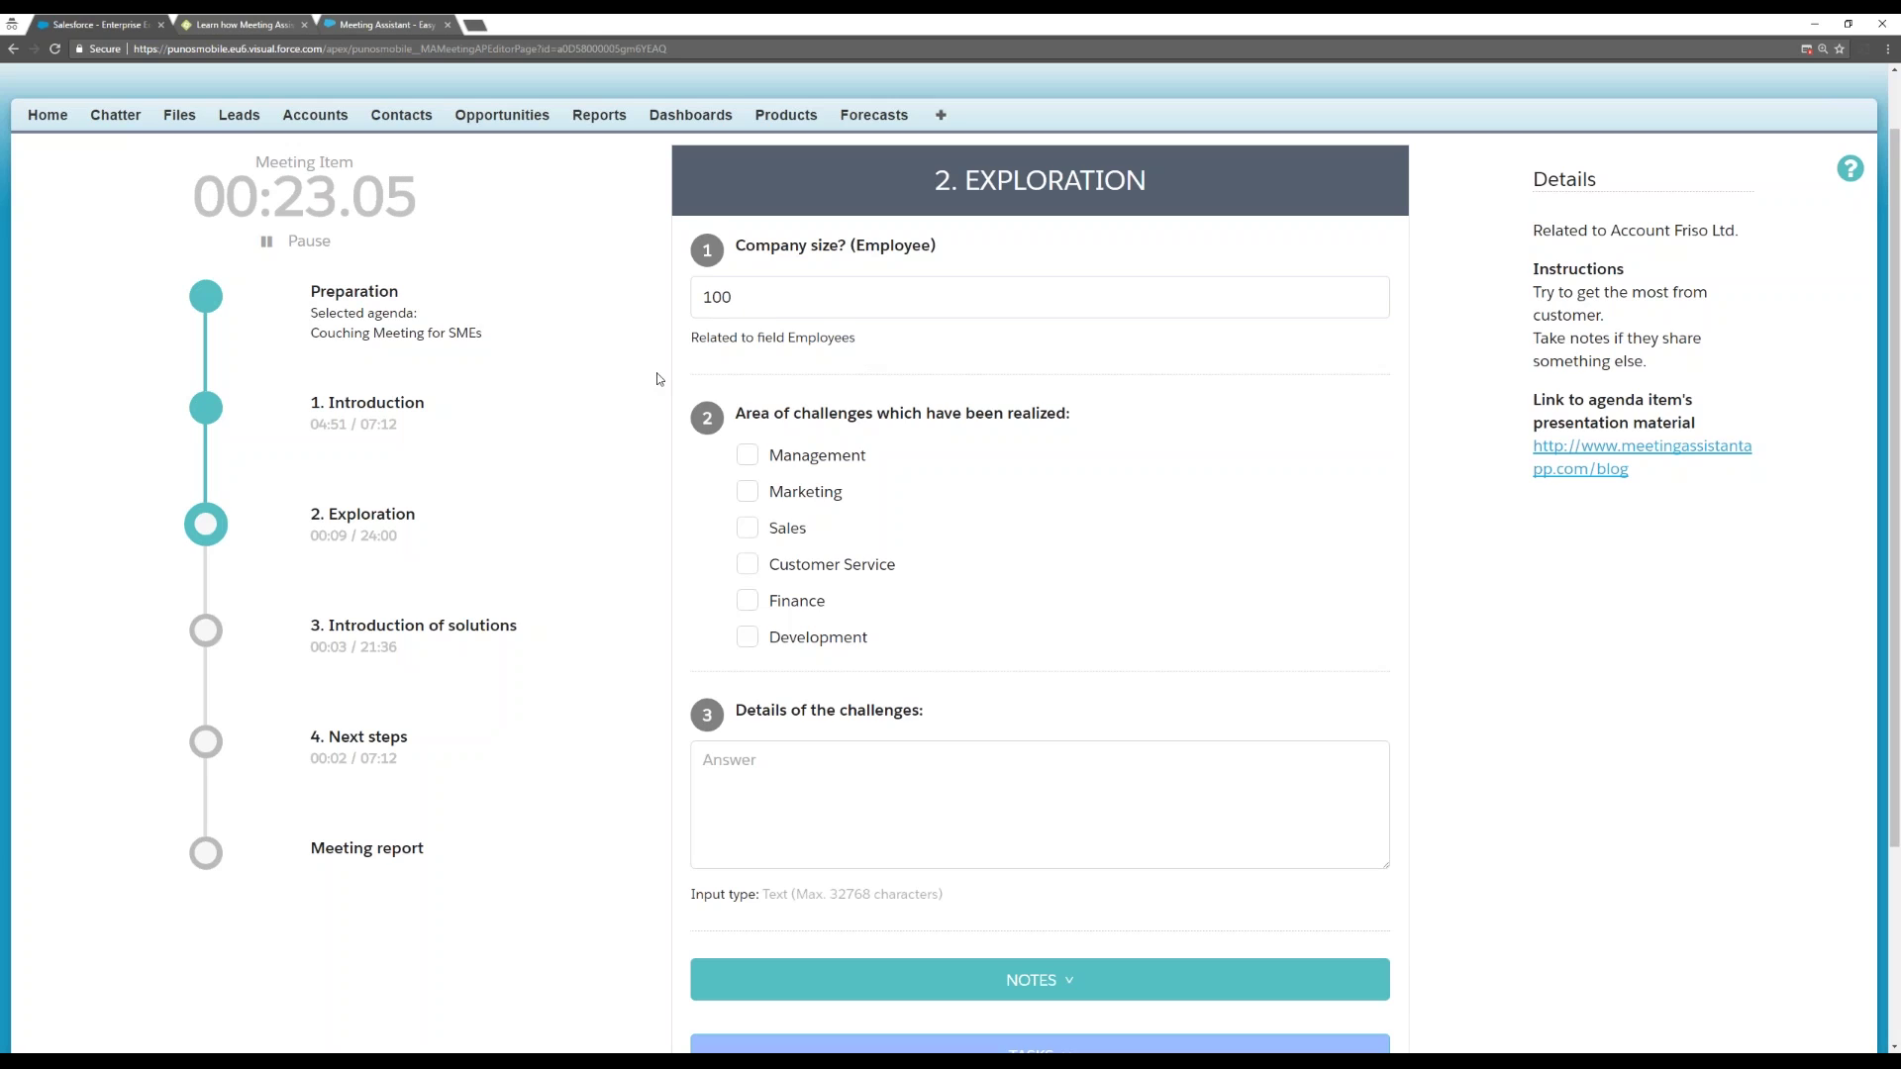
Mark Sales and Marketing as the areas of challenges which have been realized.
{"action": "scroll", "coordinate": [835, 480], "scroll_direction": "down", "scroll_amount": 1}
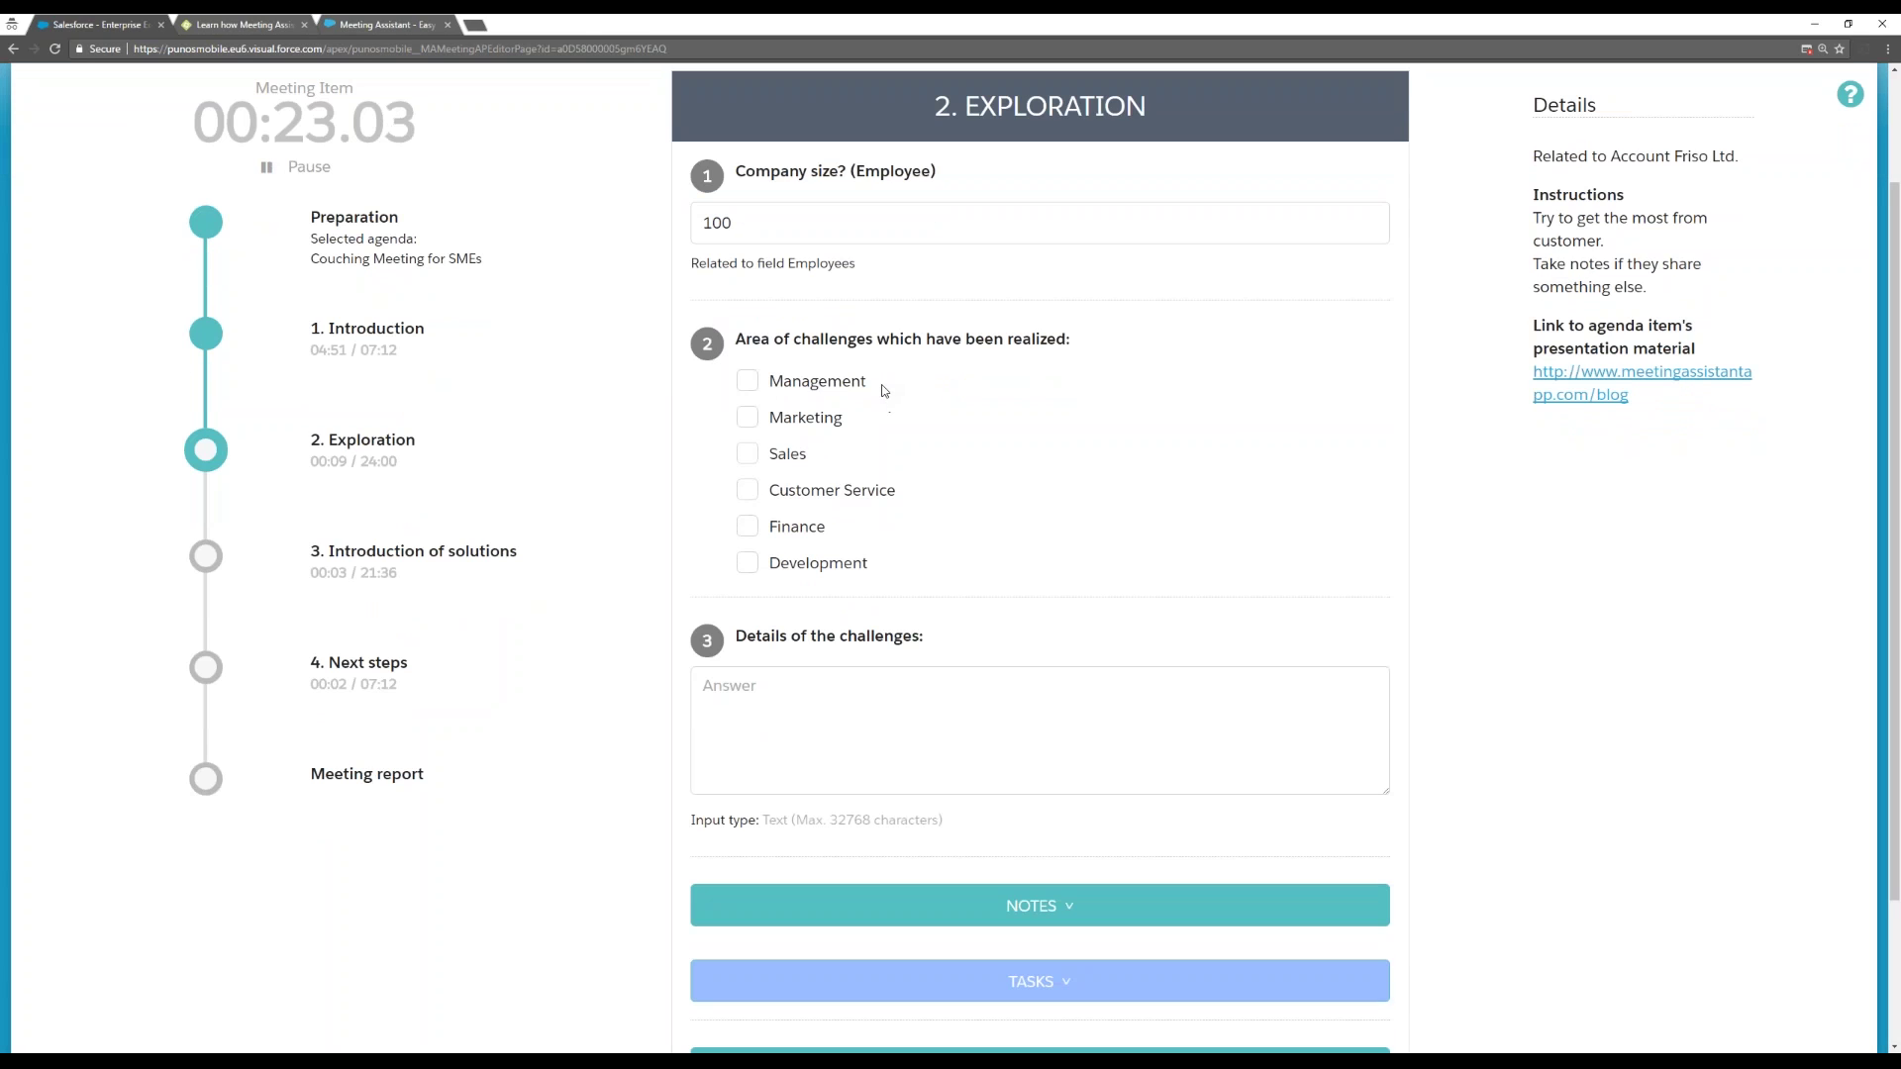
{"action": "left_click", "coordinate": [751, 457]}
{"action": "left_click", "coordinate": [748, 420]}
Leave the details of the challenges blank and accept the Exploration item to proceed to Introduction of solutions.
{"action": "scroll", "coordinate": [644, 564], "scroll_direction": "down", "scroll_amount": 1}
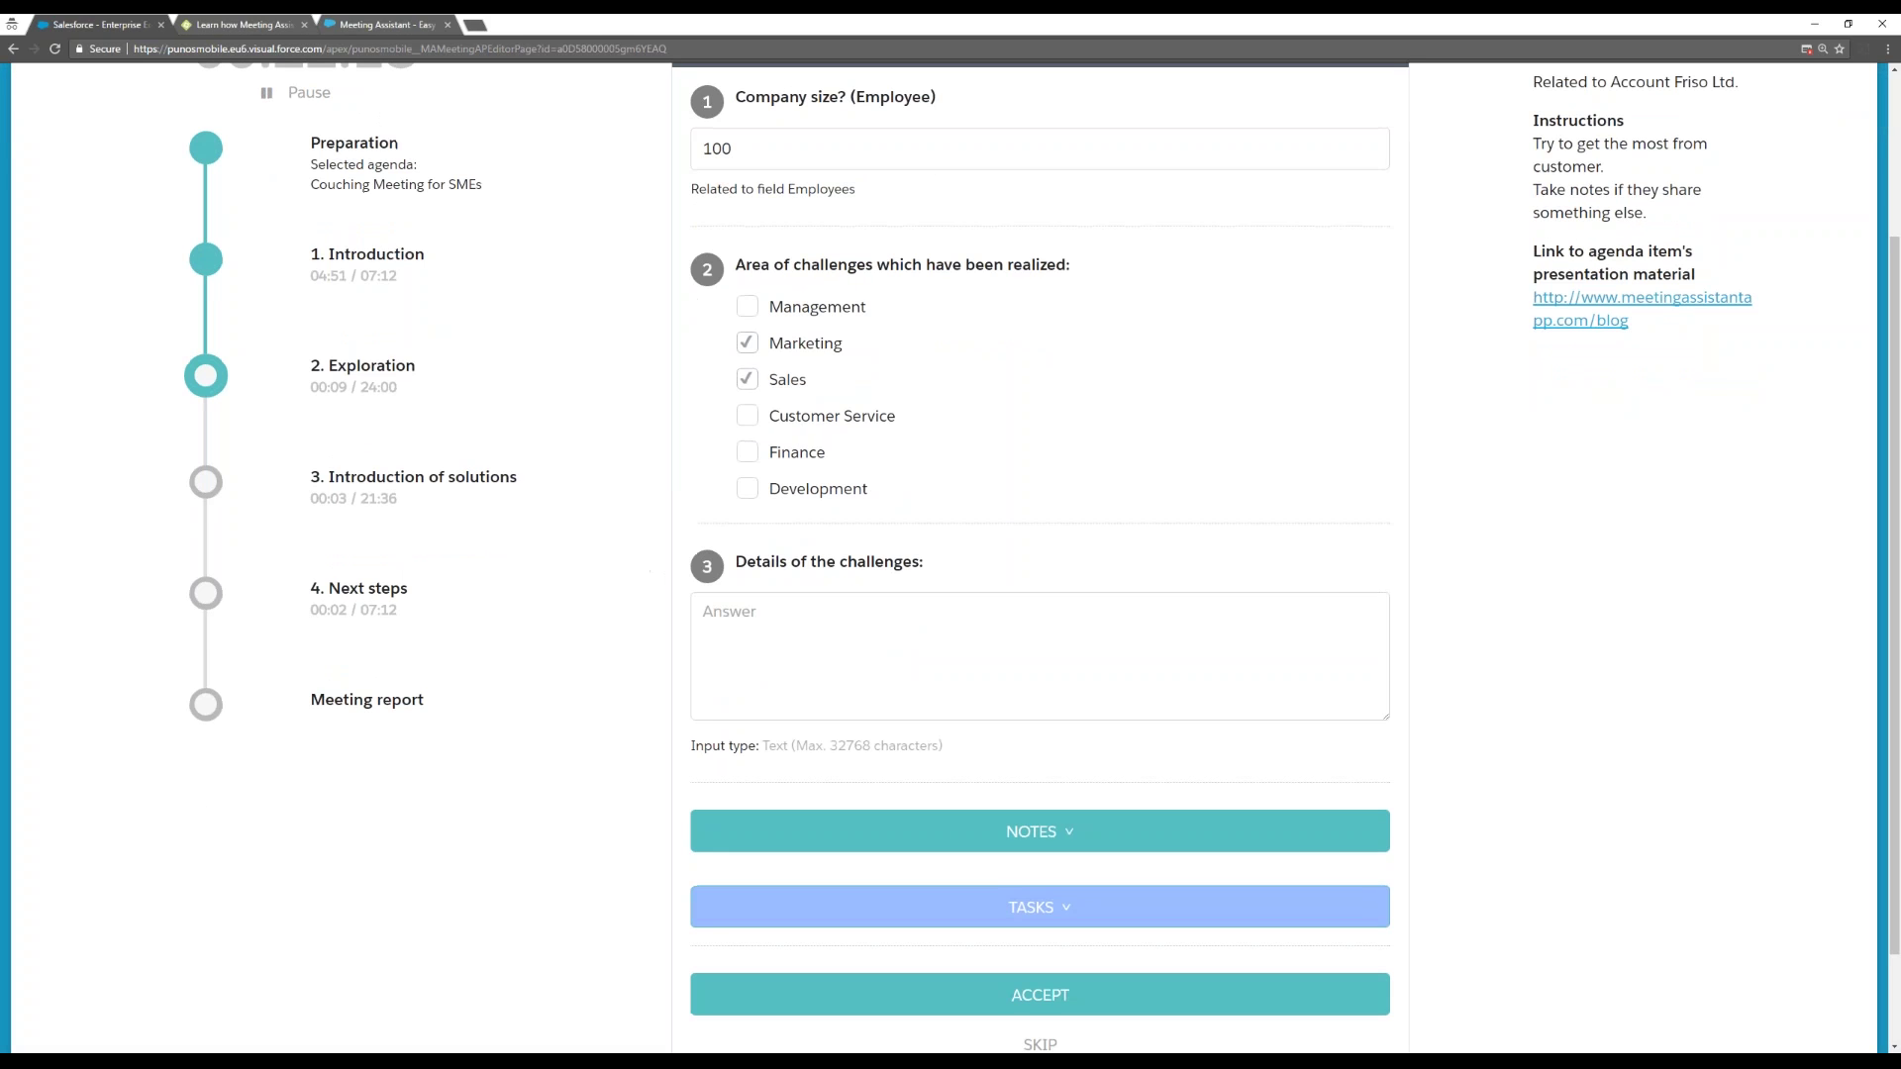
{"action": "left_click", "coordinate": [783, 642]}
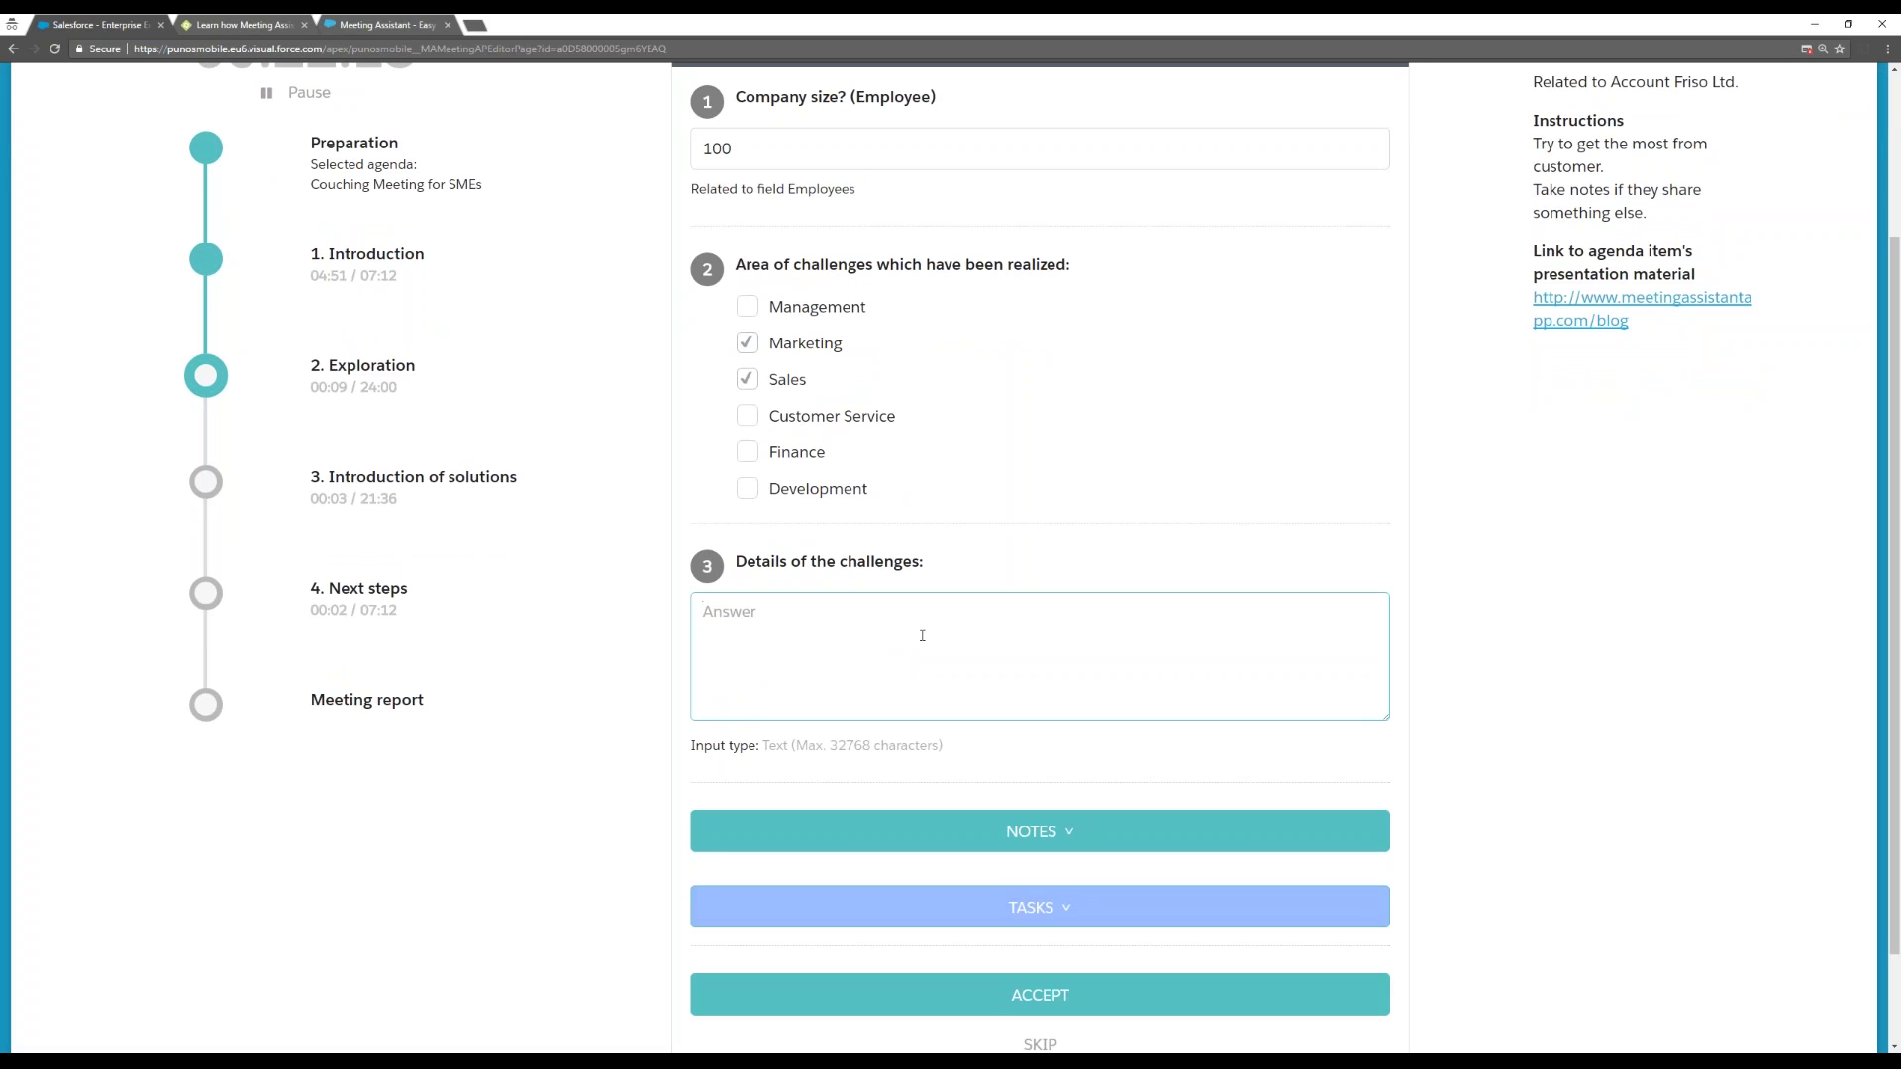
{"action": "scroll", "coordinate": [993, 644], "scroll_direction": "up", "scroll_amount": 1}
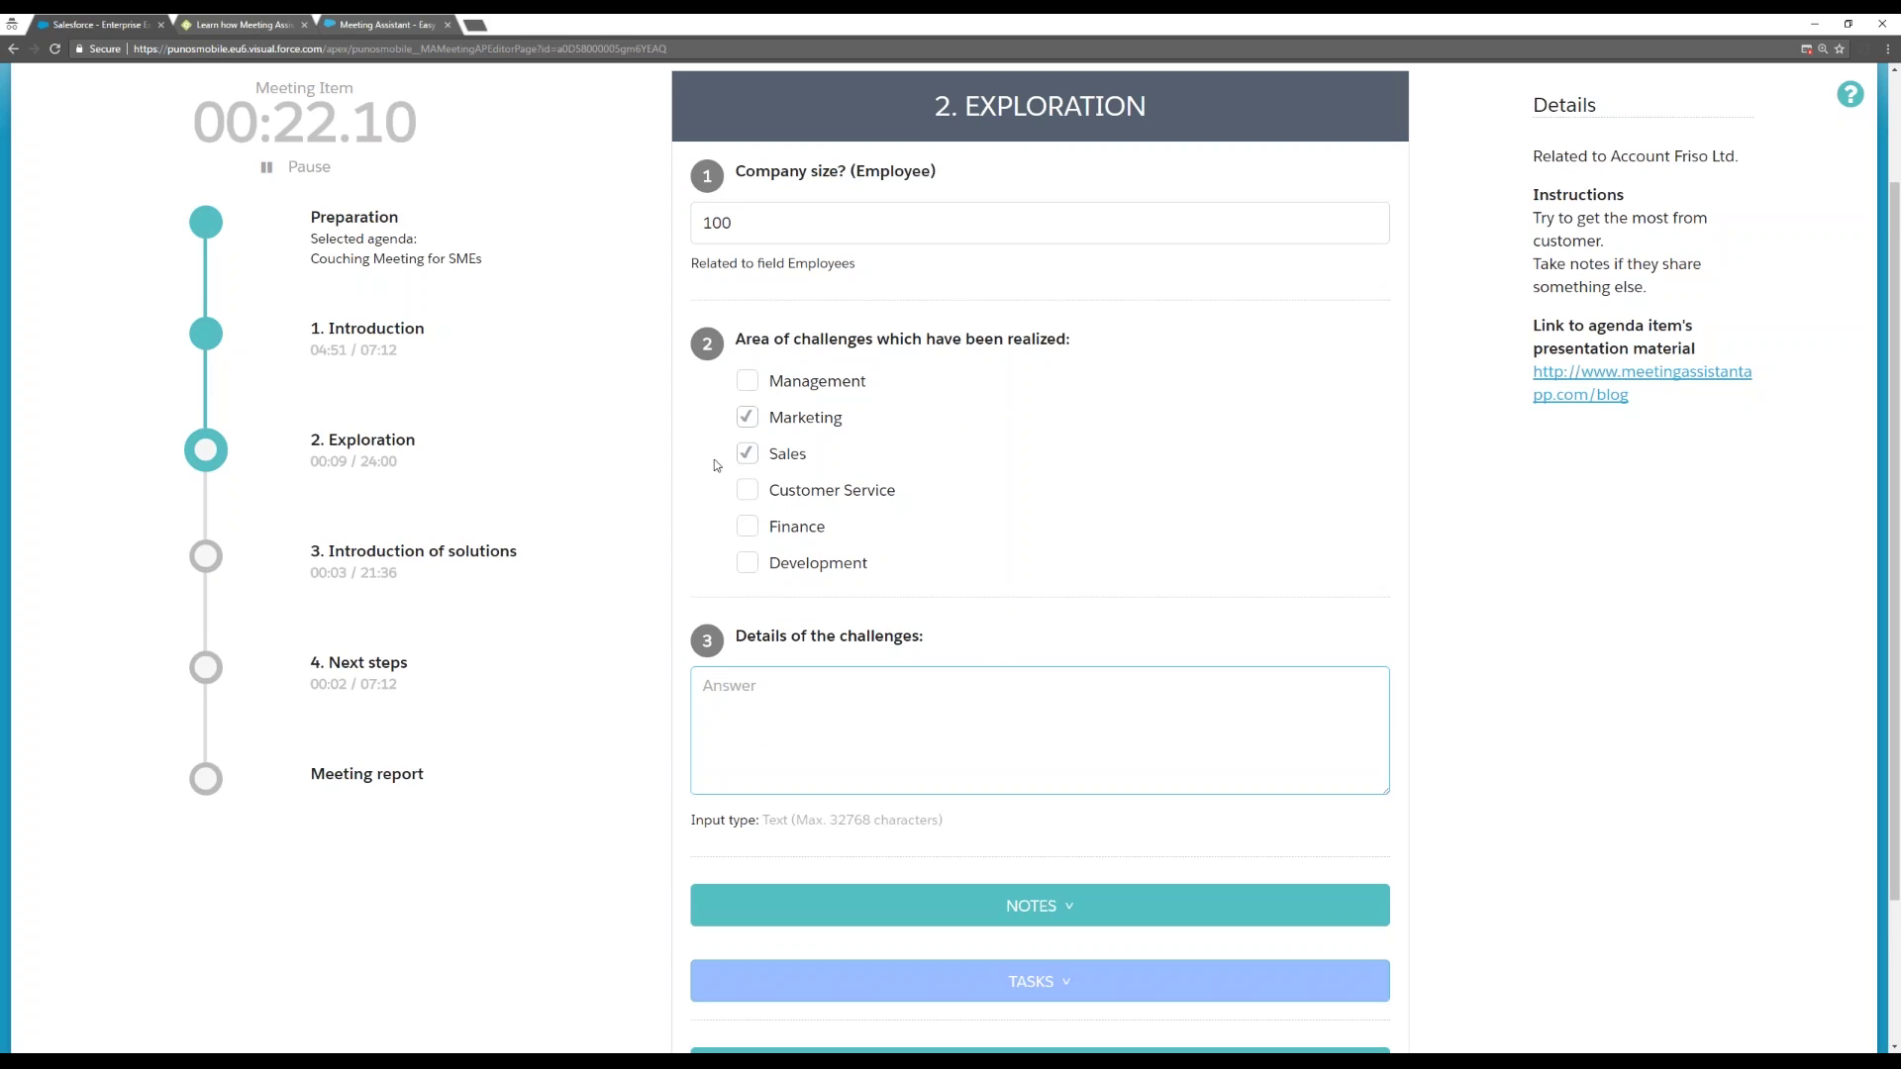
{"action": "left_click", "coordinate": [828, 685]}
{"action": "left_click", "coordinate": [678, 692]}
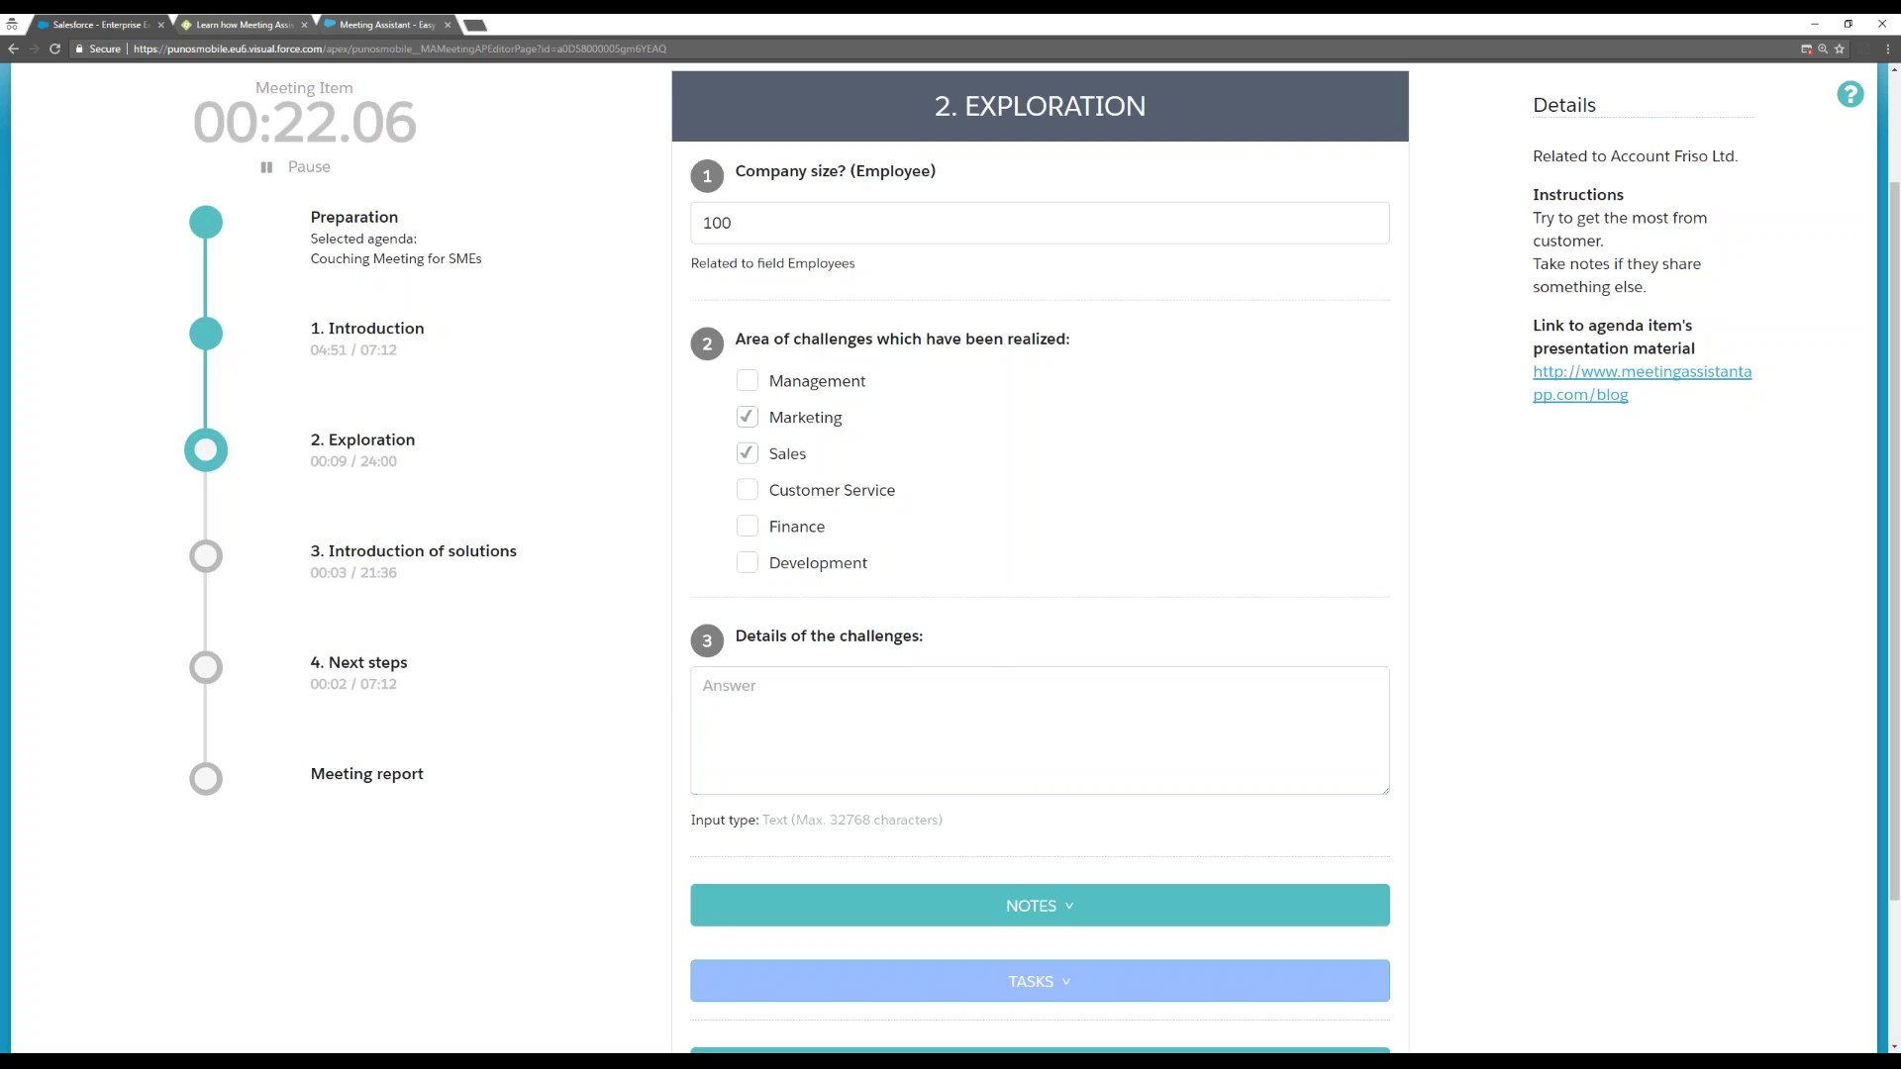
{"action": "scroll", "coordinate": [951, 554], "scroll_direction": "down", "scroll_amount": 2}
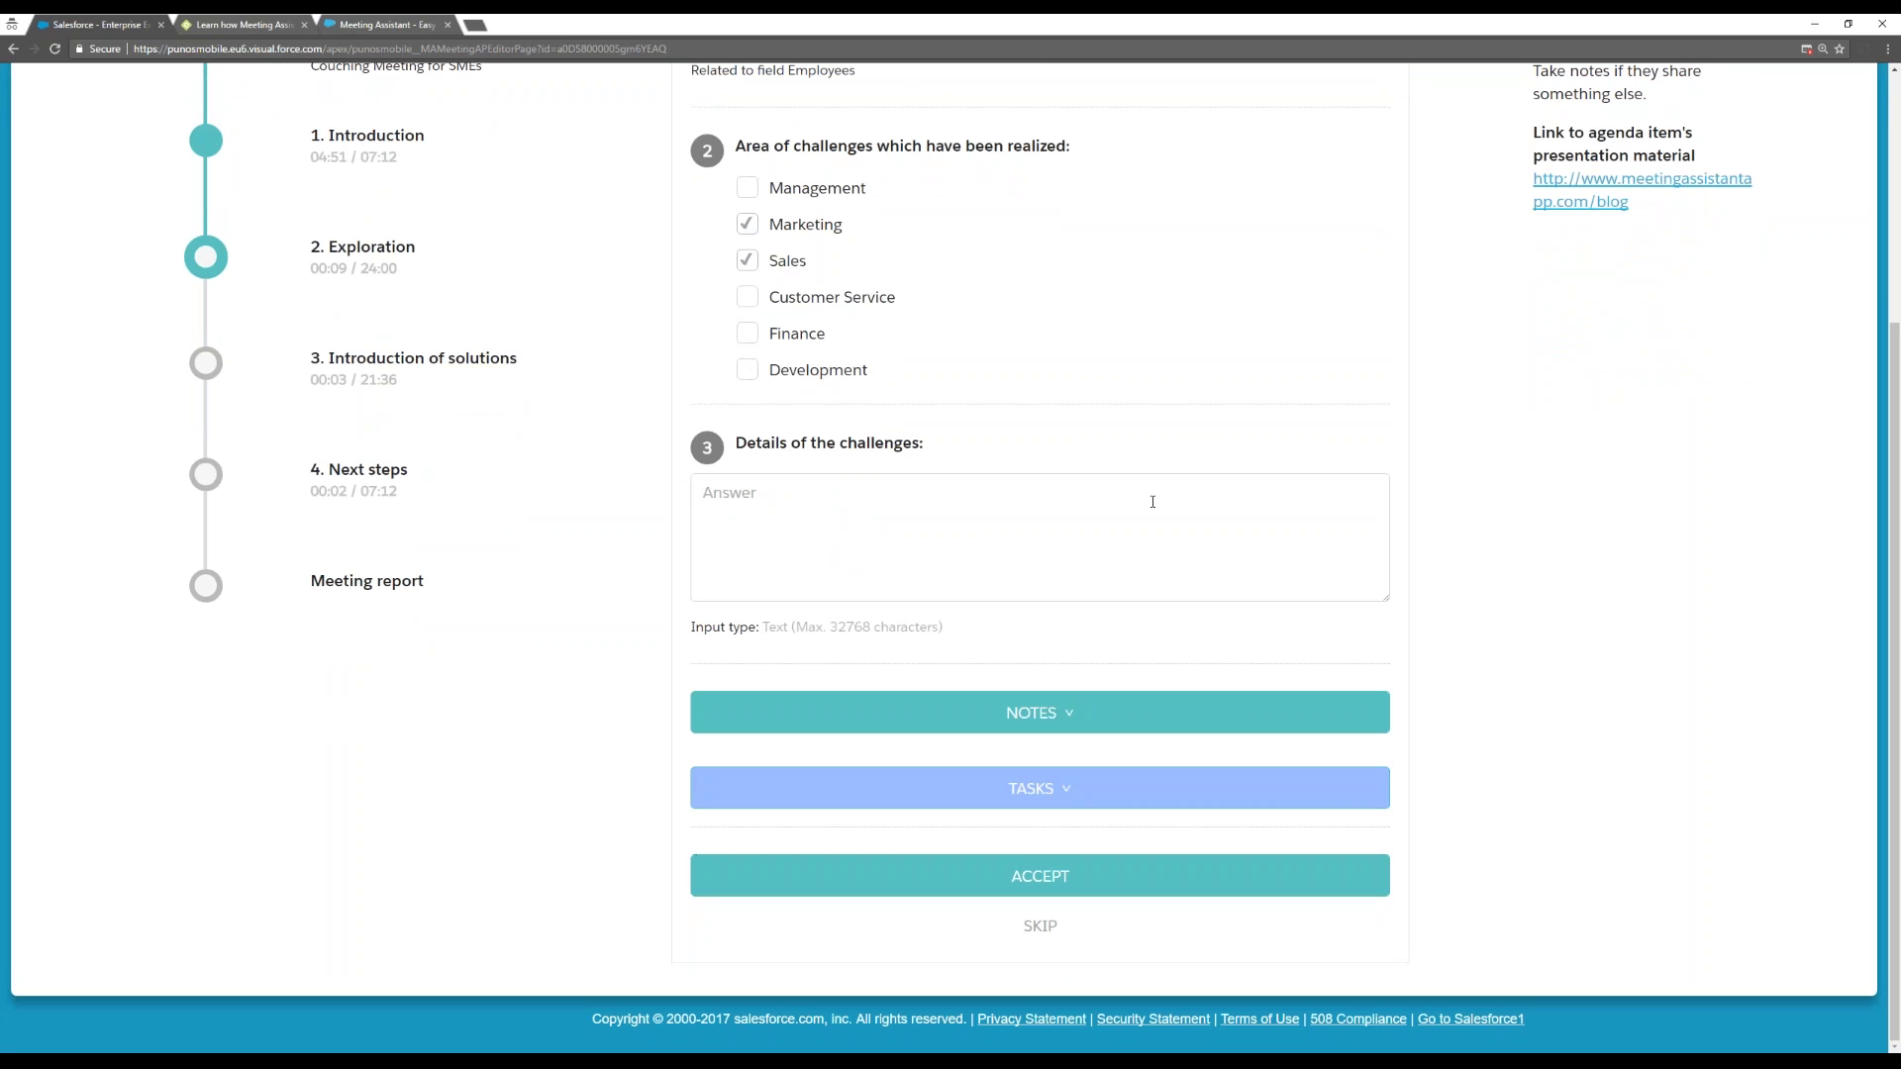
{"action": "left_click", "coordinate": [1049, 876]}
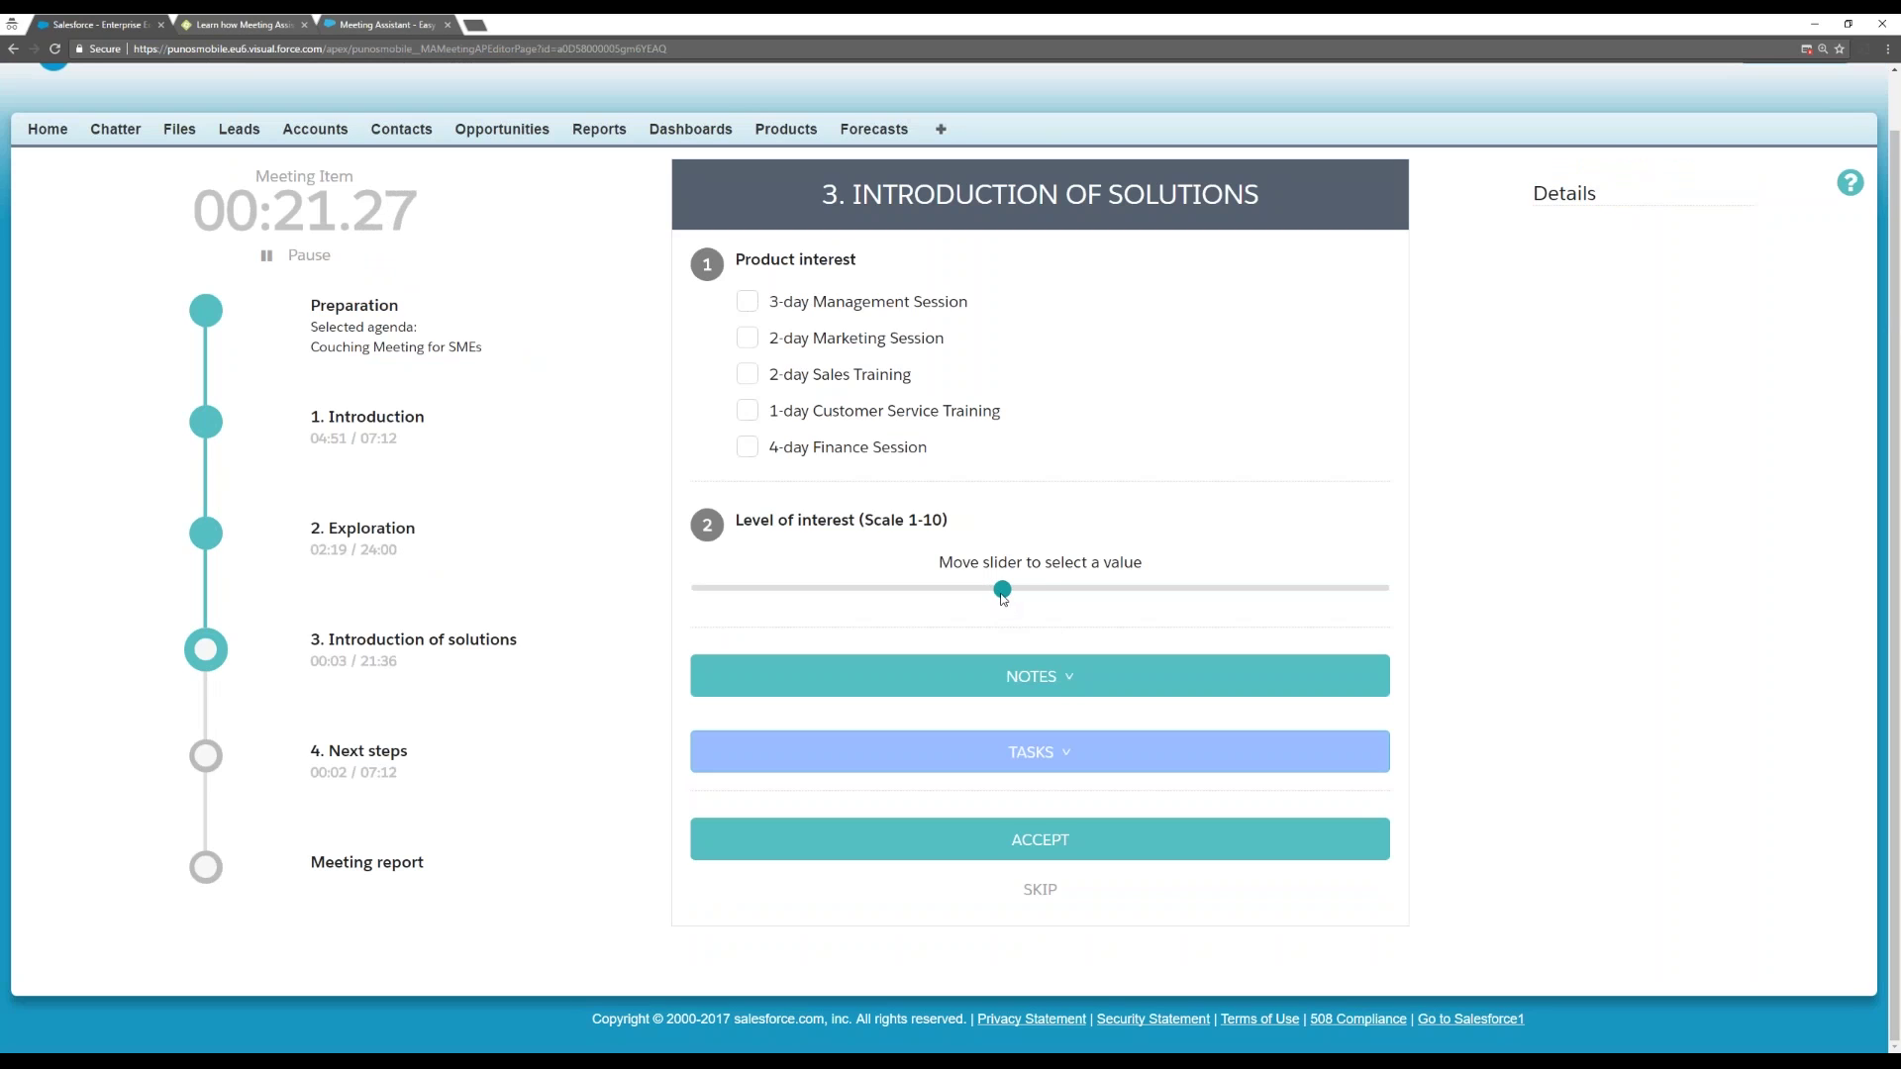
Set the level of interest to 9 and accept the Introduction of solutions item.
{"action": "left_click", "coordinate": [1002, 591]}
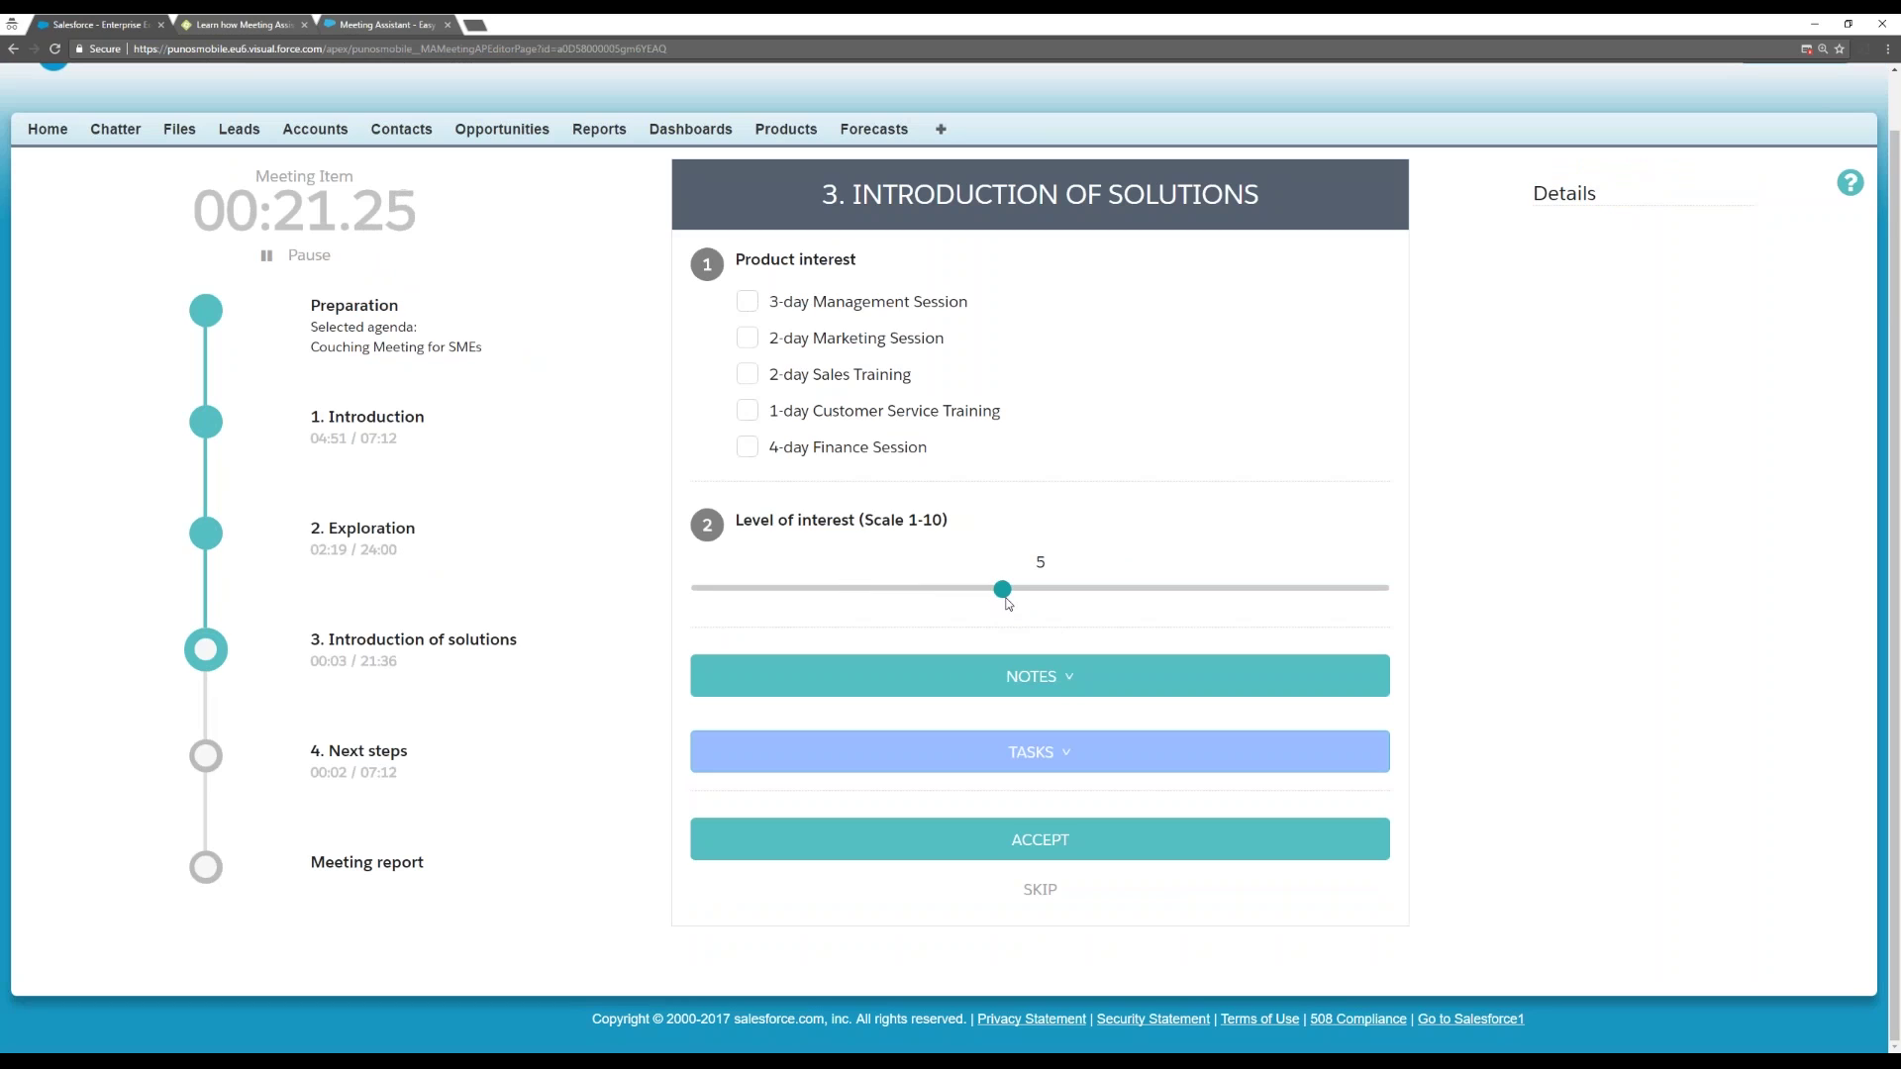
{"action": "left_click_drag", "start_coordinate": [1007, 602], "coordinate": [1303, 614]}
{"action": "left_click", "coordinate": [206, 757]}
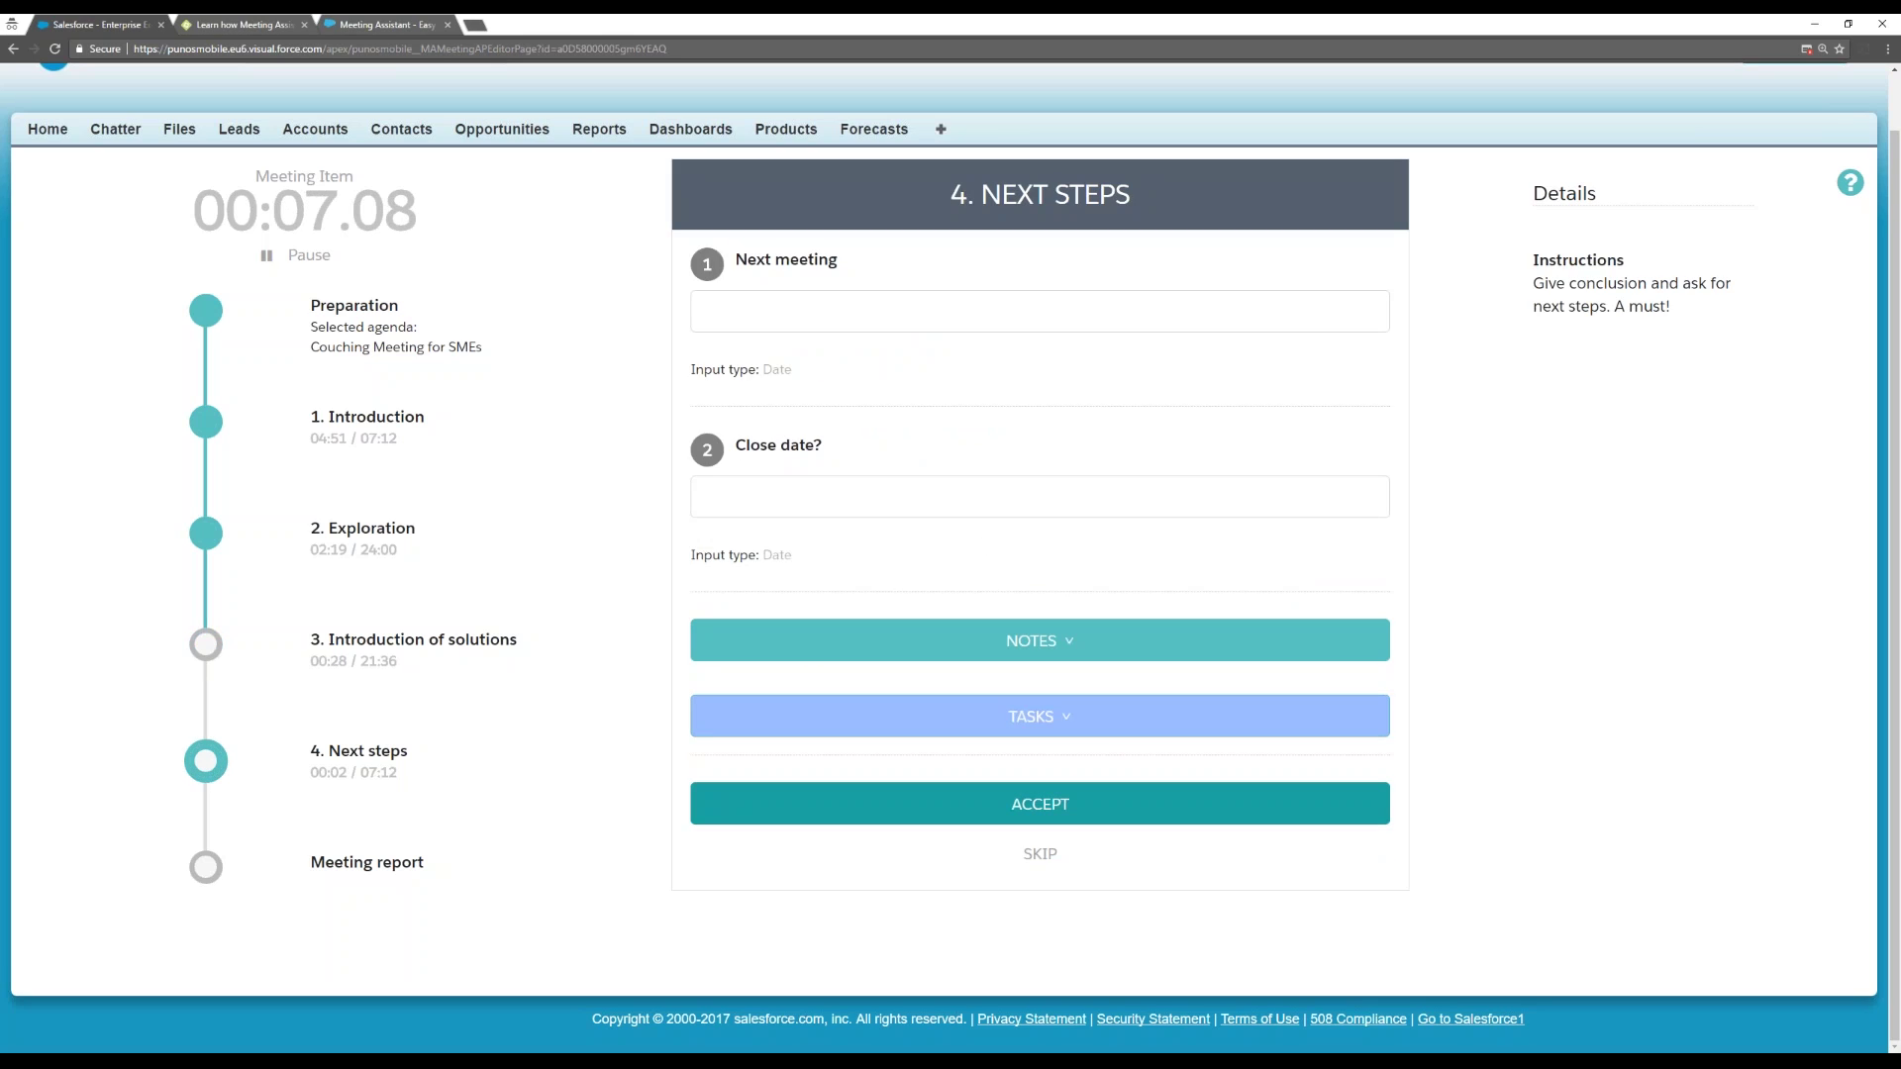
{"action": "left_click", "coordinate": [1028, 807]}
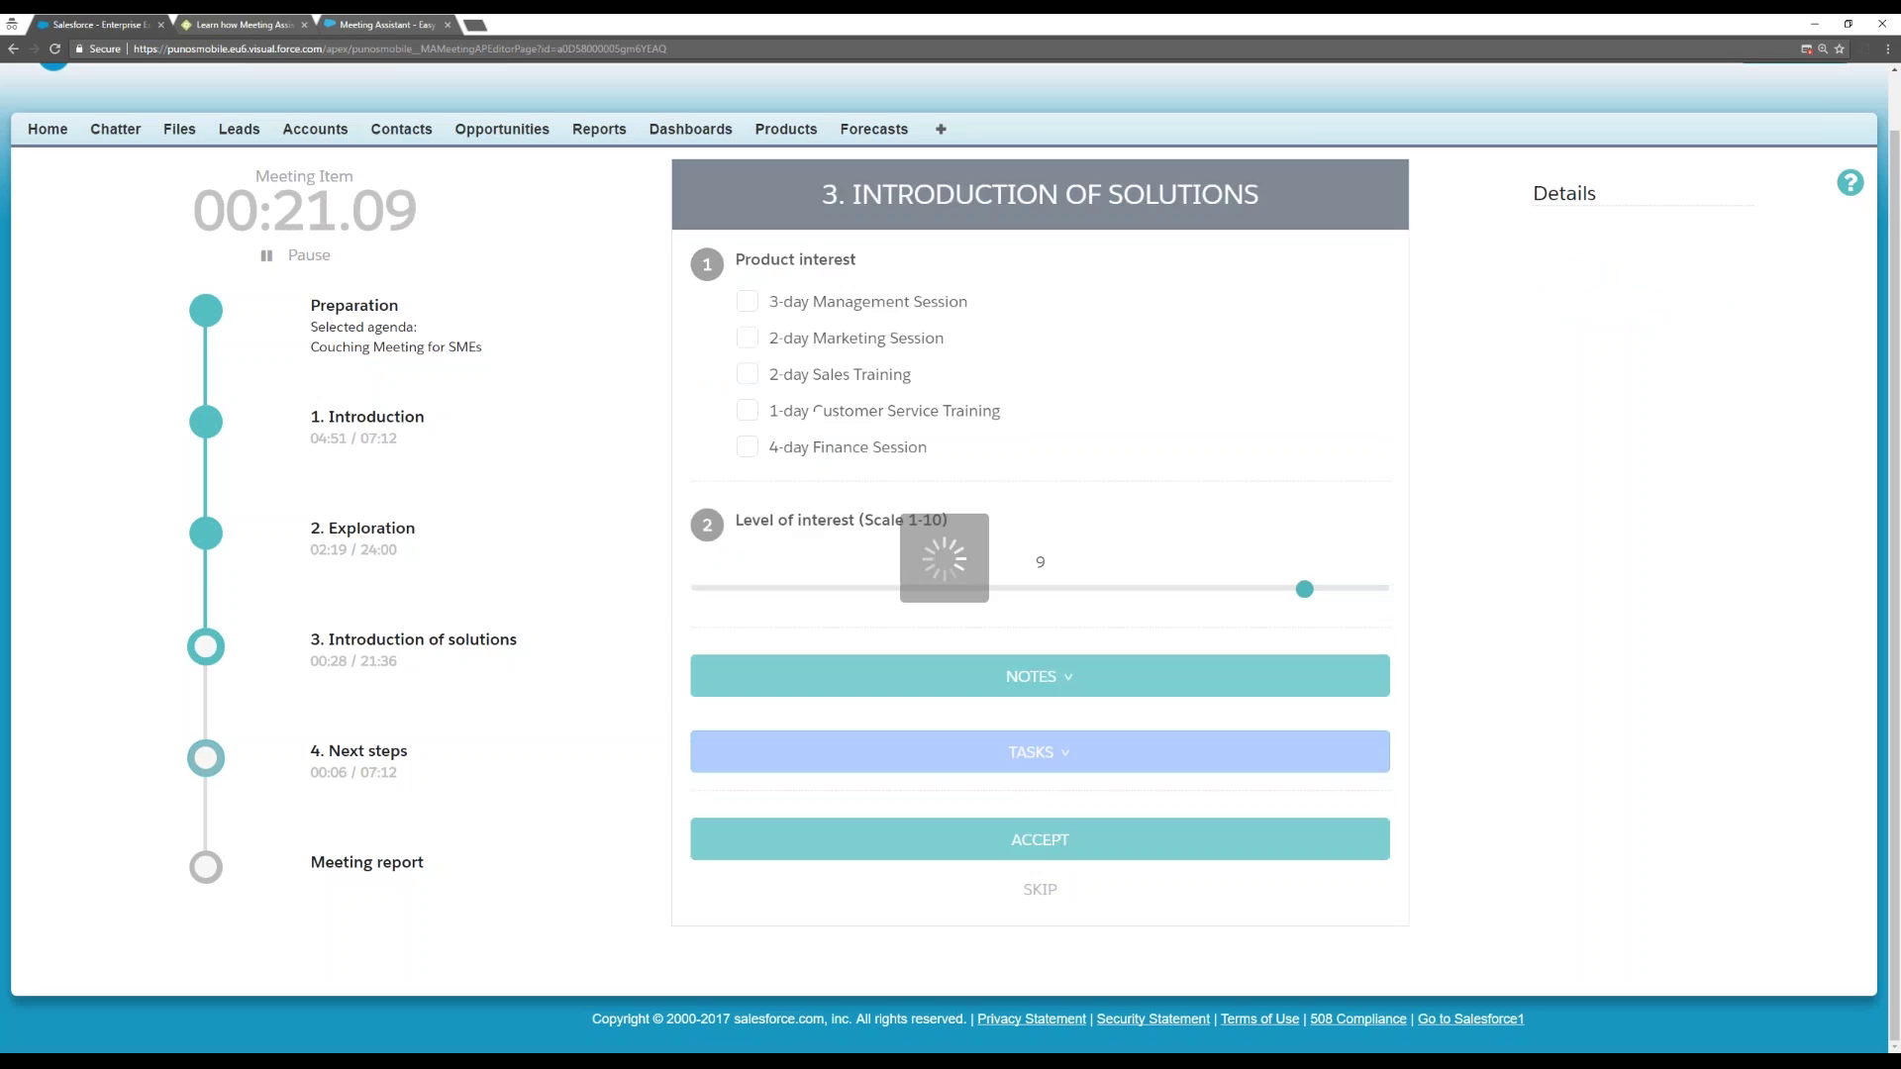
{"action": "left_click", "coordinate": [1055, 843]}
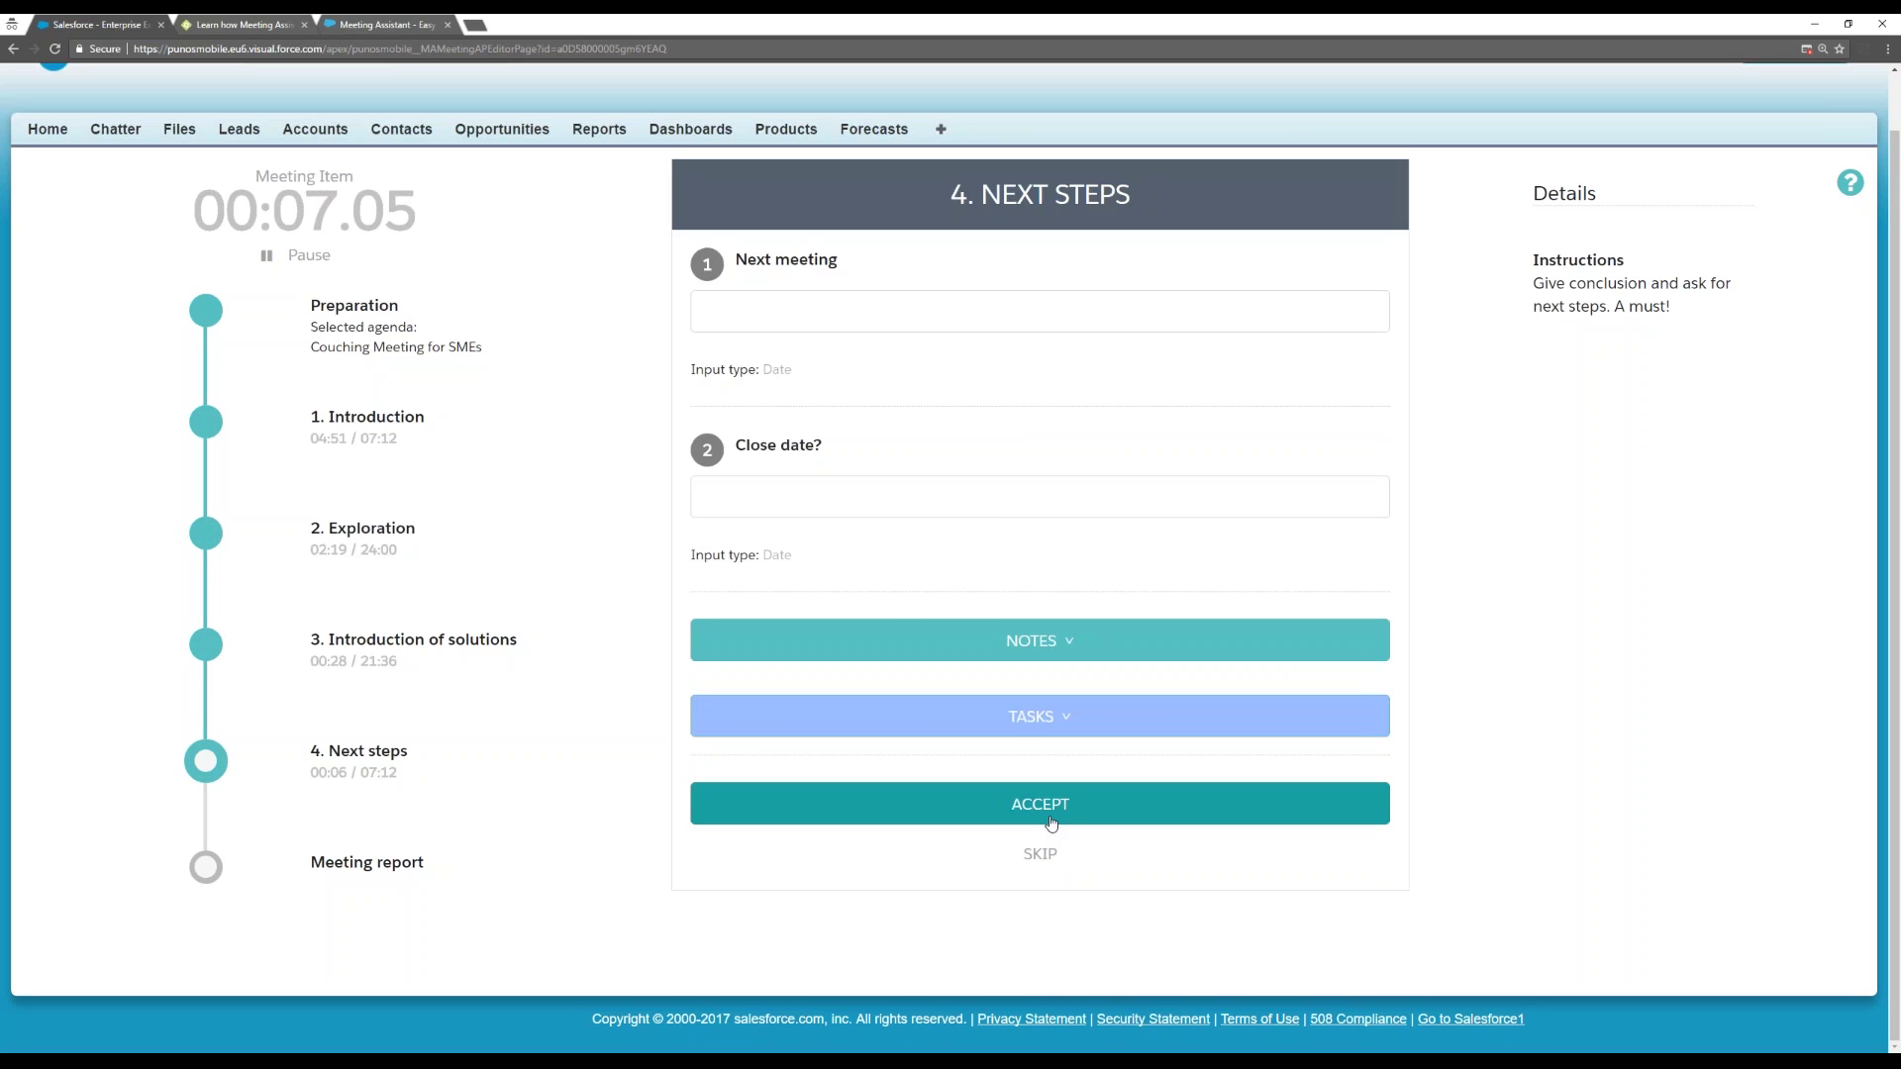
Set the close date to Friday 17 March 2017 and accept the Next steps item to open the meeting report.
{"action": "left_click", "coordinate": [1025, 505]}
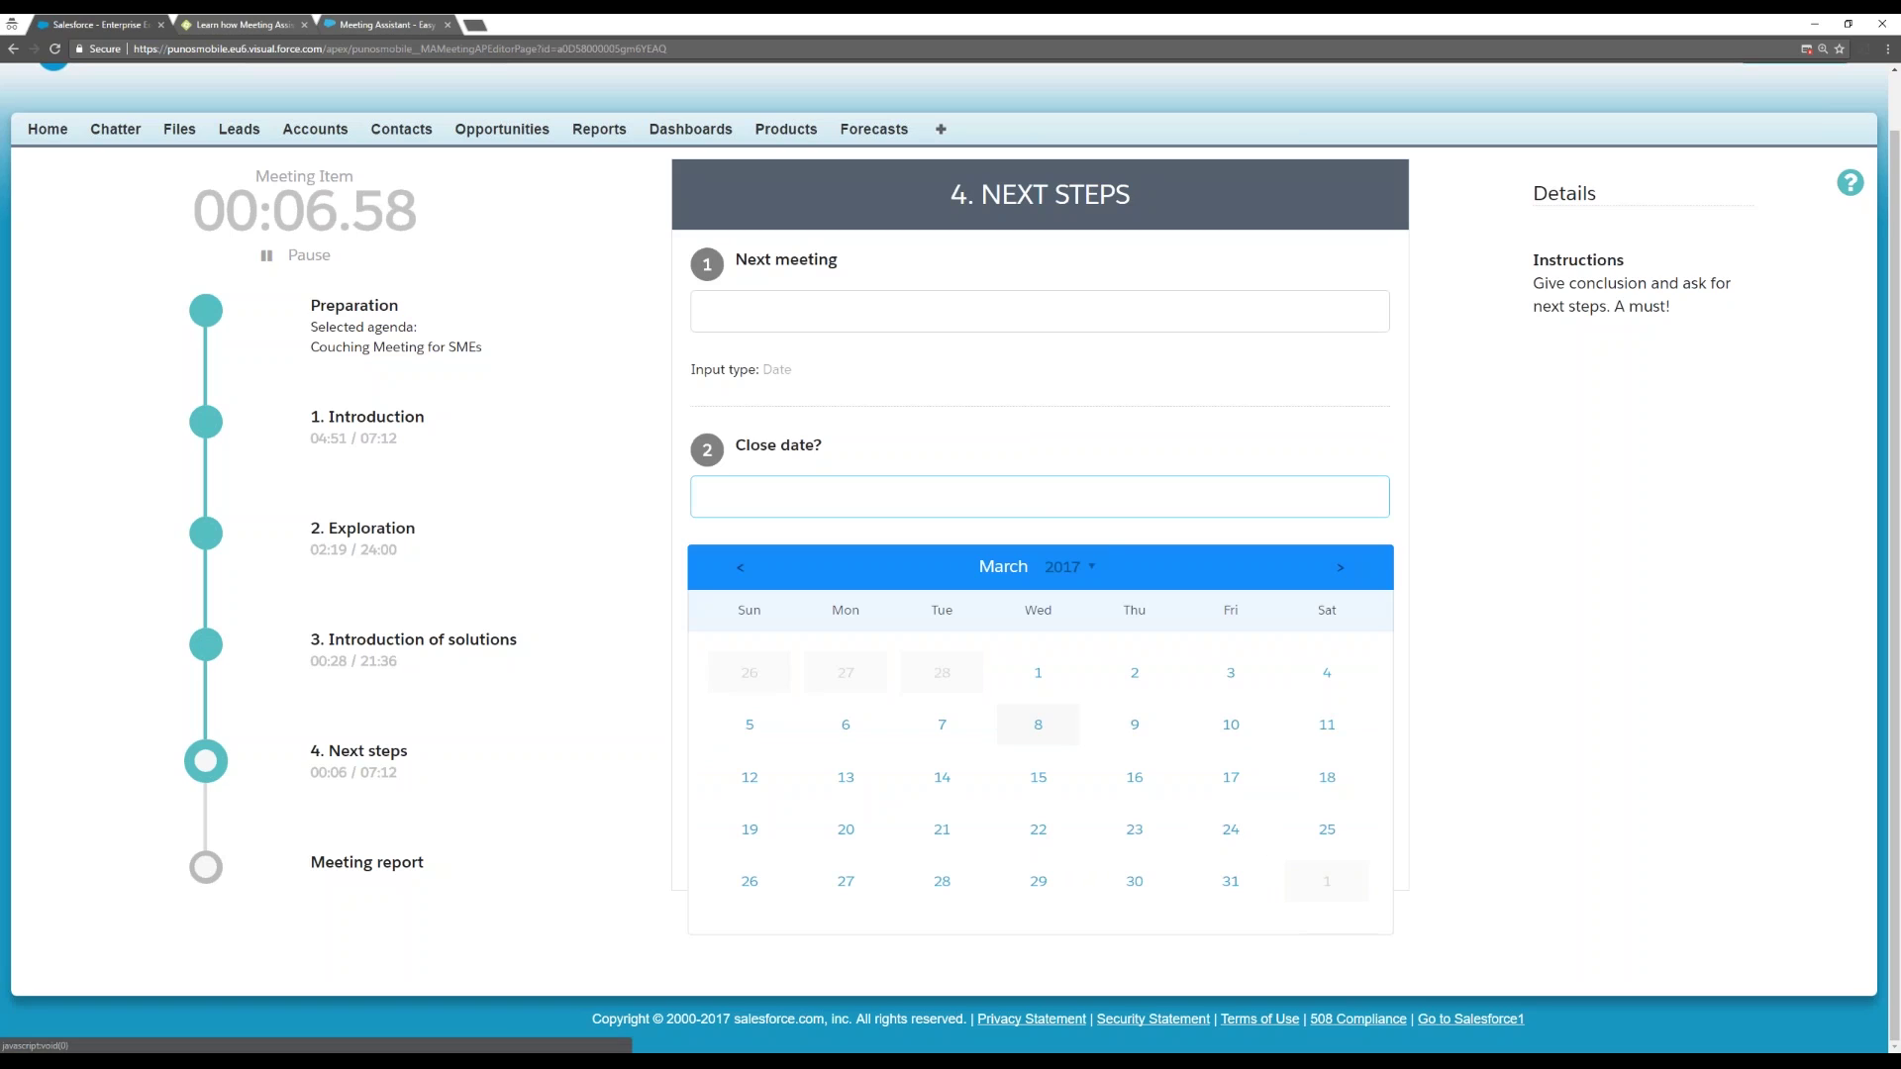
{"action": "left_click", "coordinate": [1232, 784]}
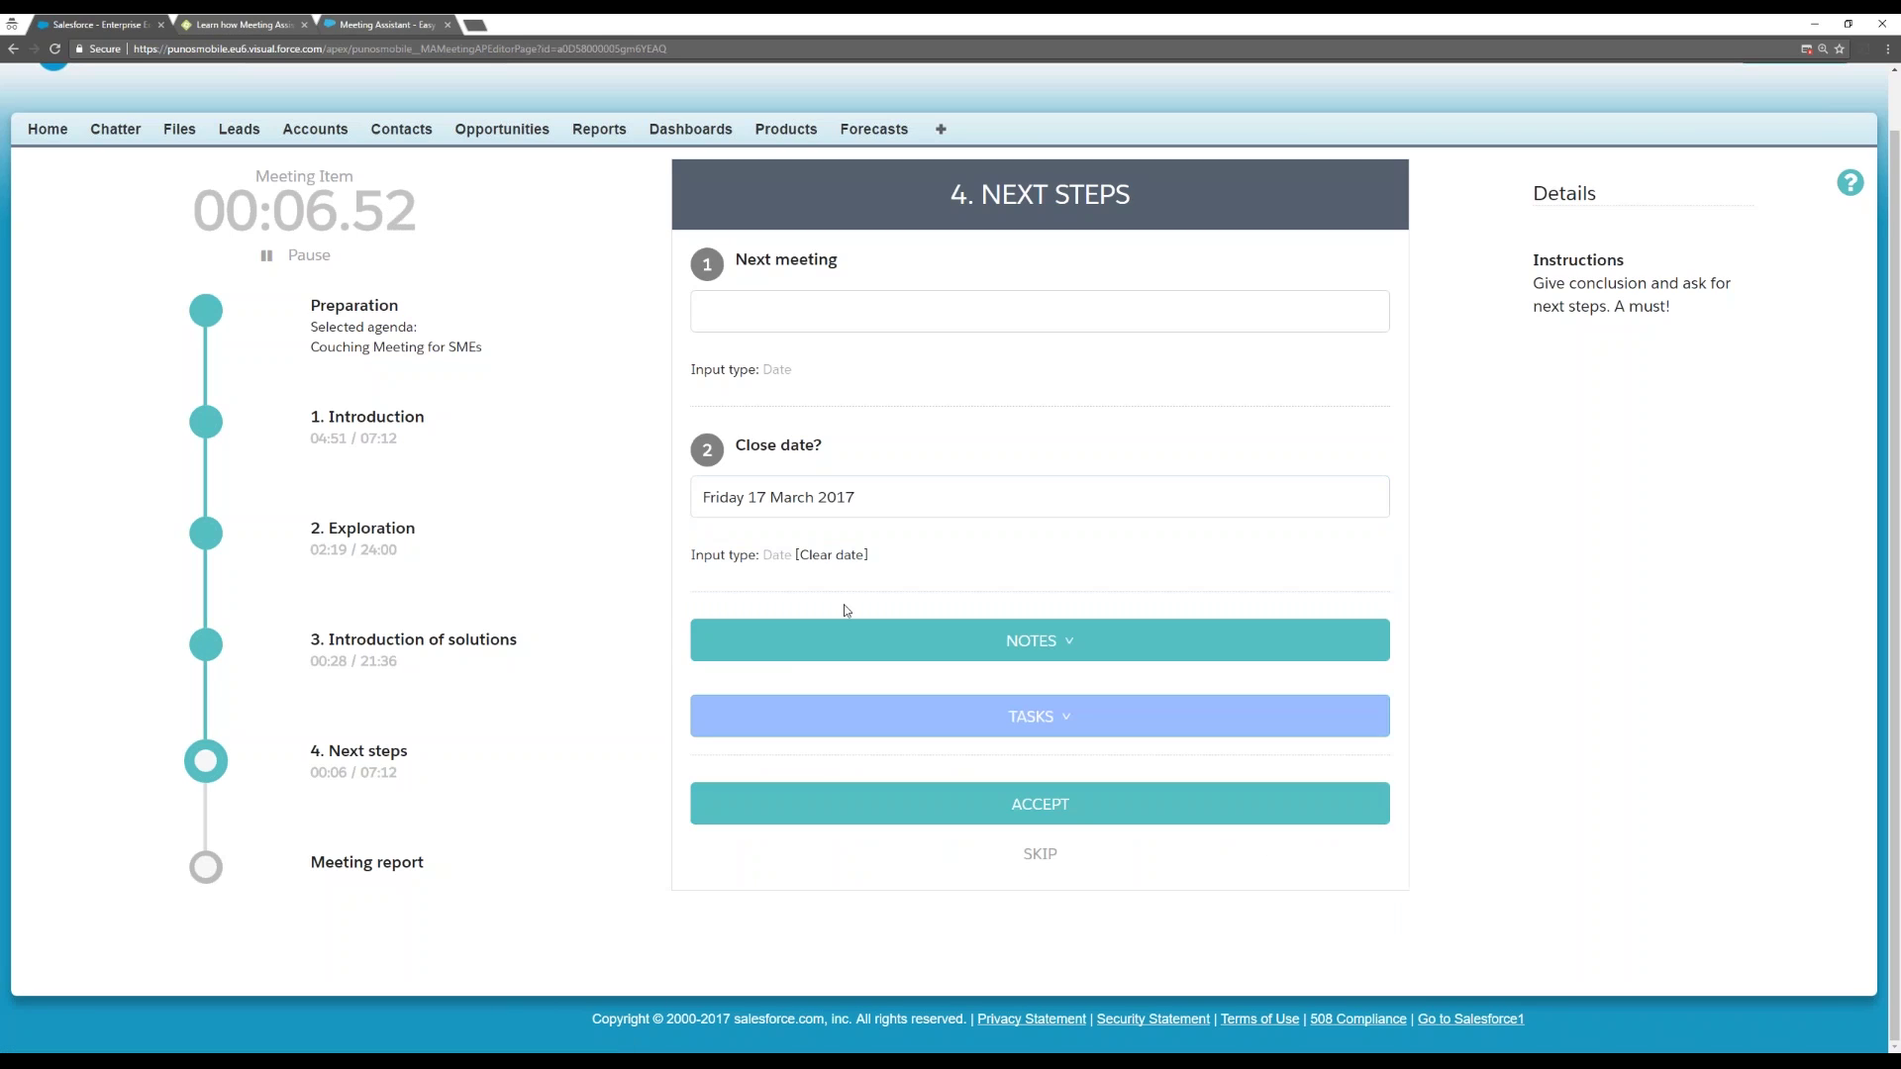
{"action": "left_click", "coordinate": [993, 806]}
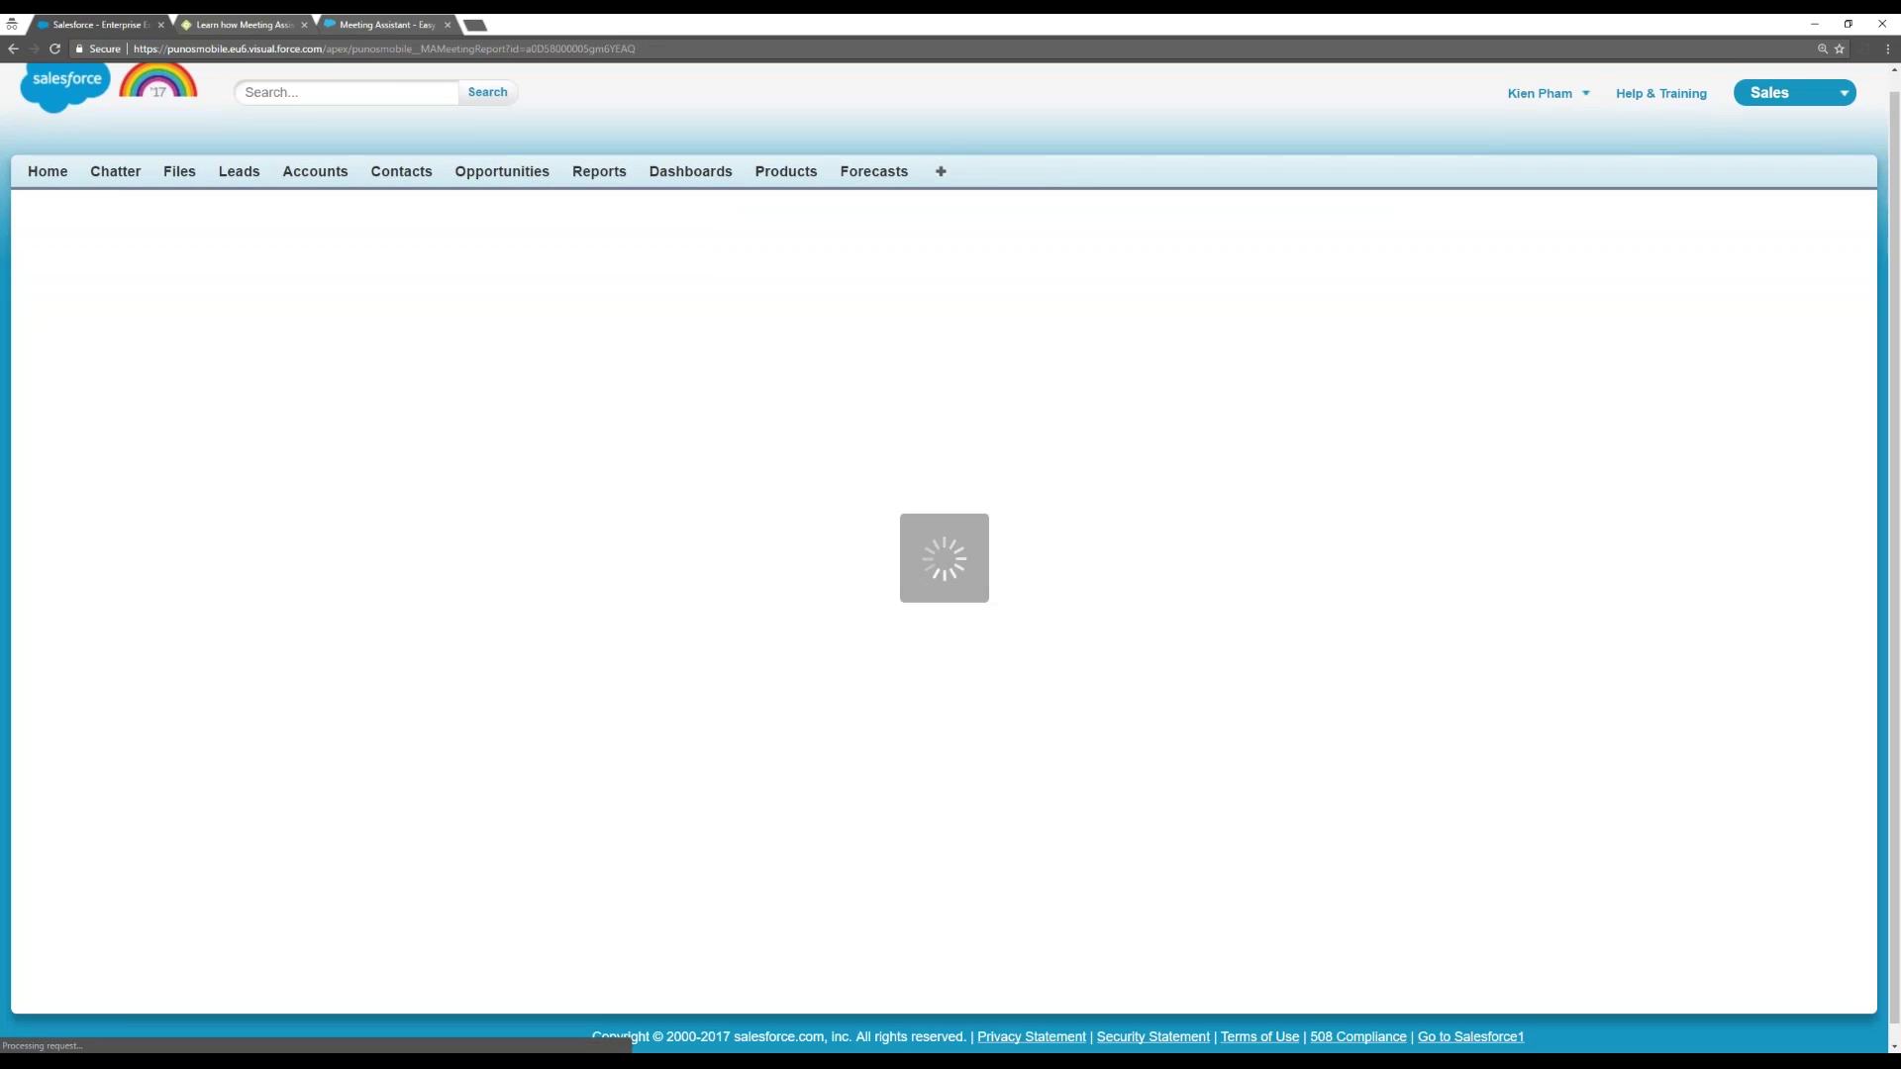
Look through the meeting report summary, checking the answers, notes and tasks recorded for each agenda item.
{"action": "scroll", "coordinate": [993, 802], "scroll_direction": "down", "scroll_amount": 7}
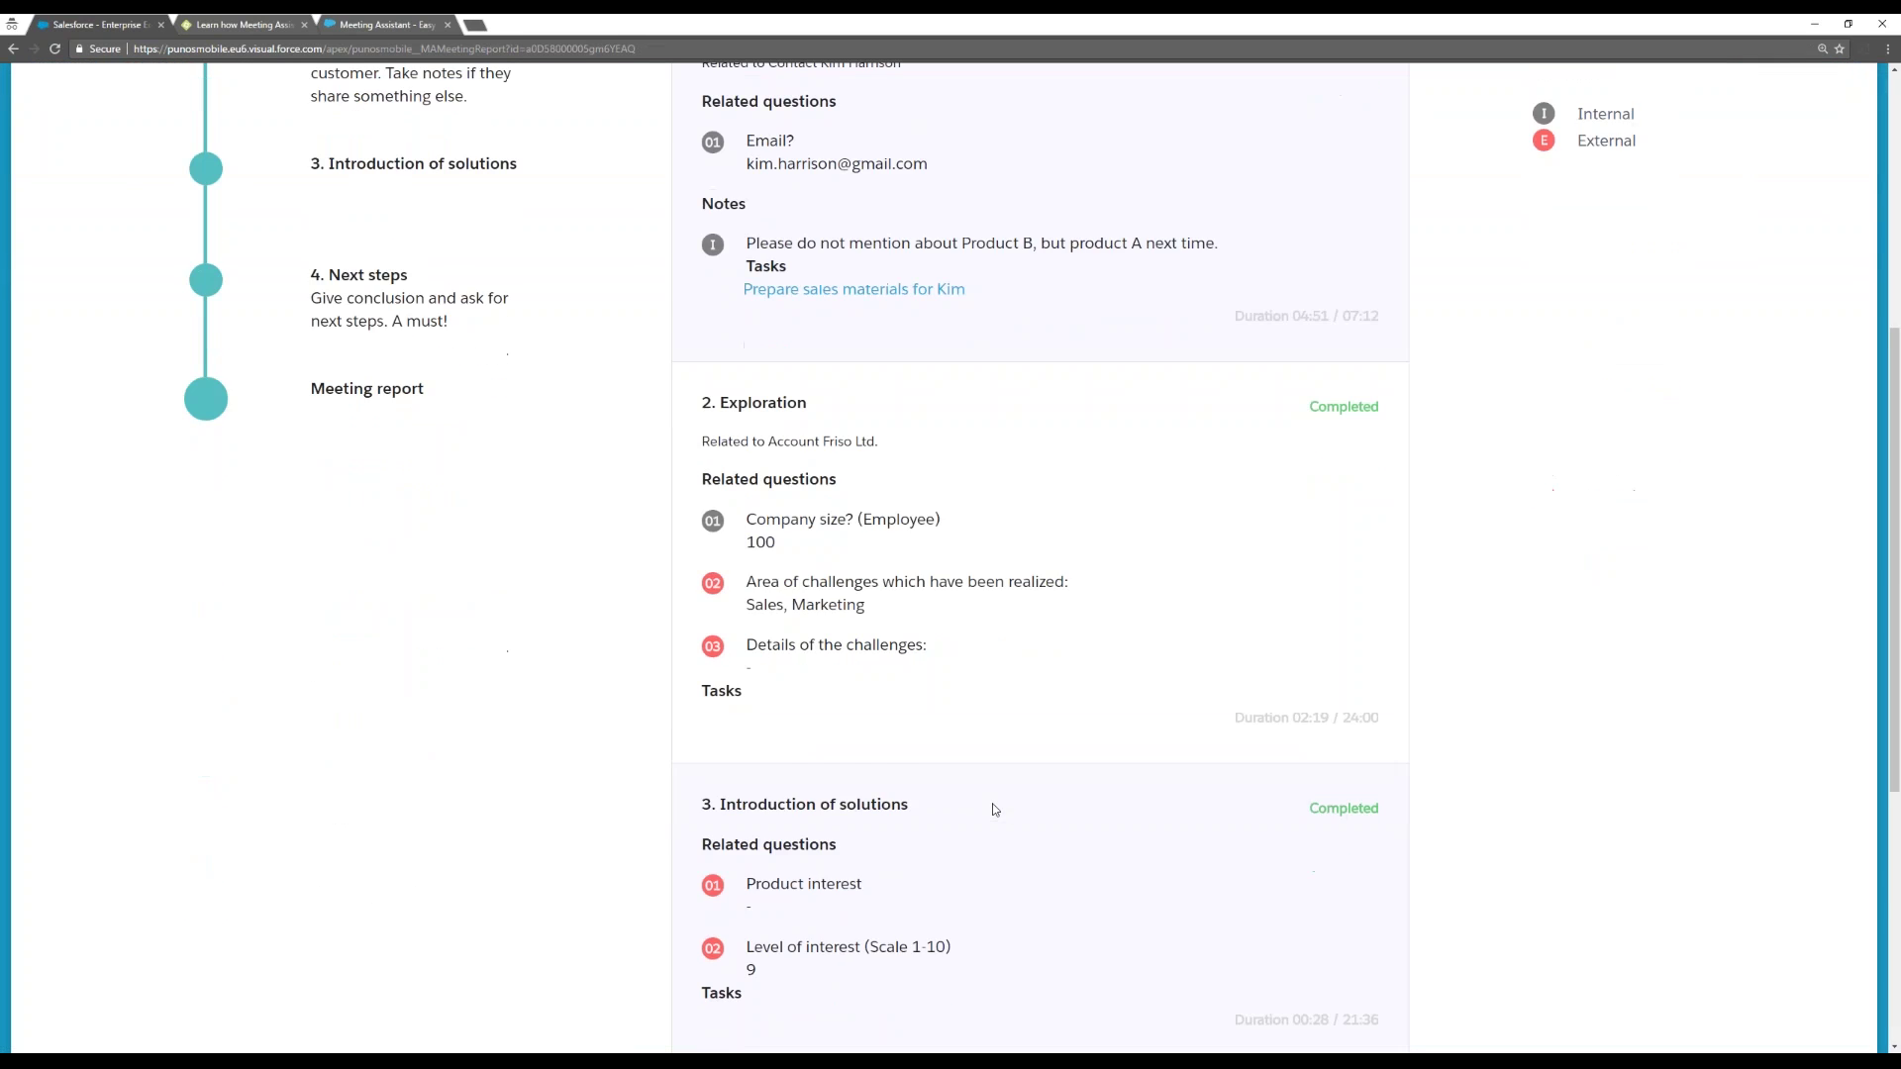
{"action": "scroll", "coordinate": [998, 799], "scroll_direction": "up", "scroll_amount": 8}
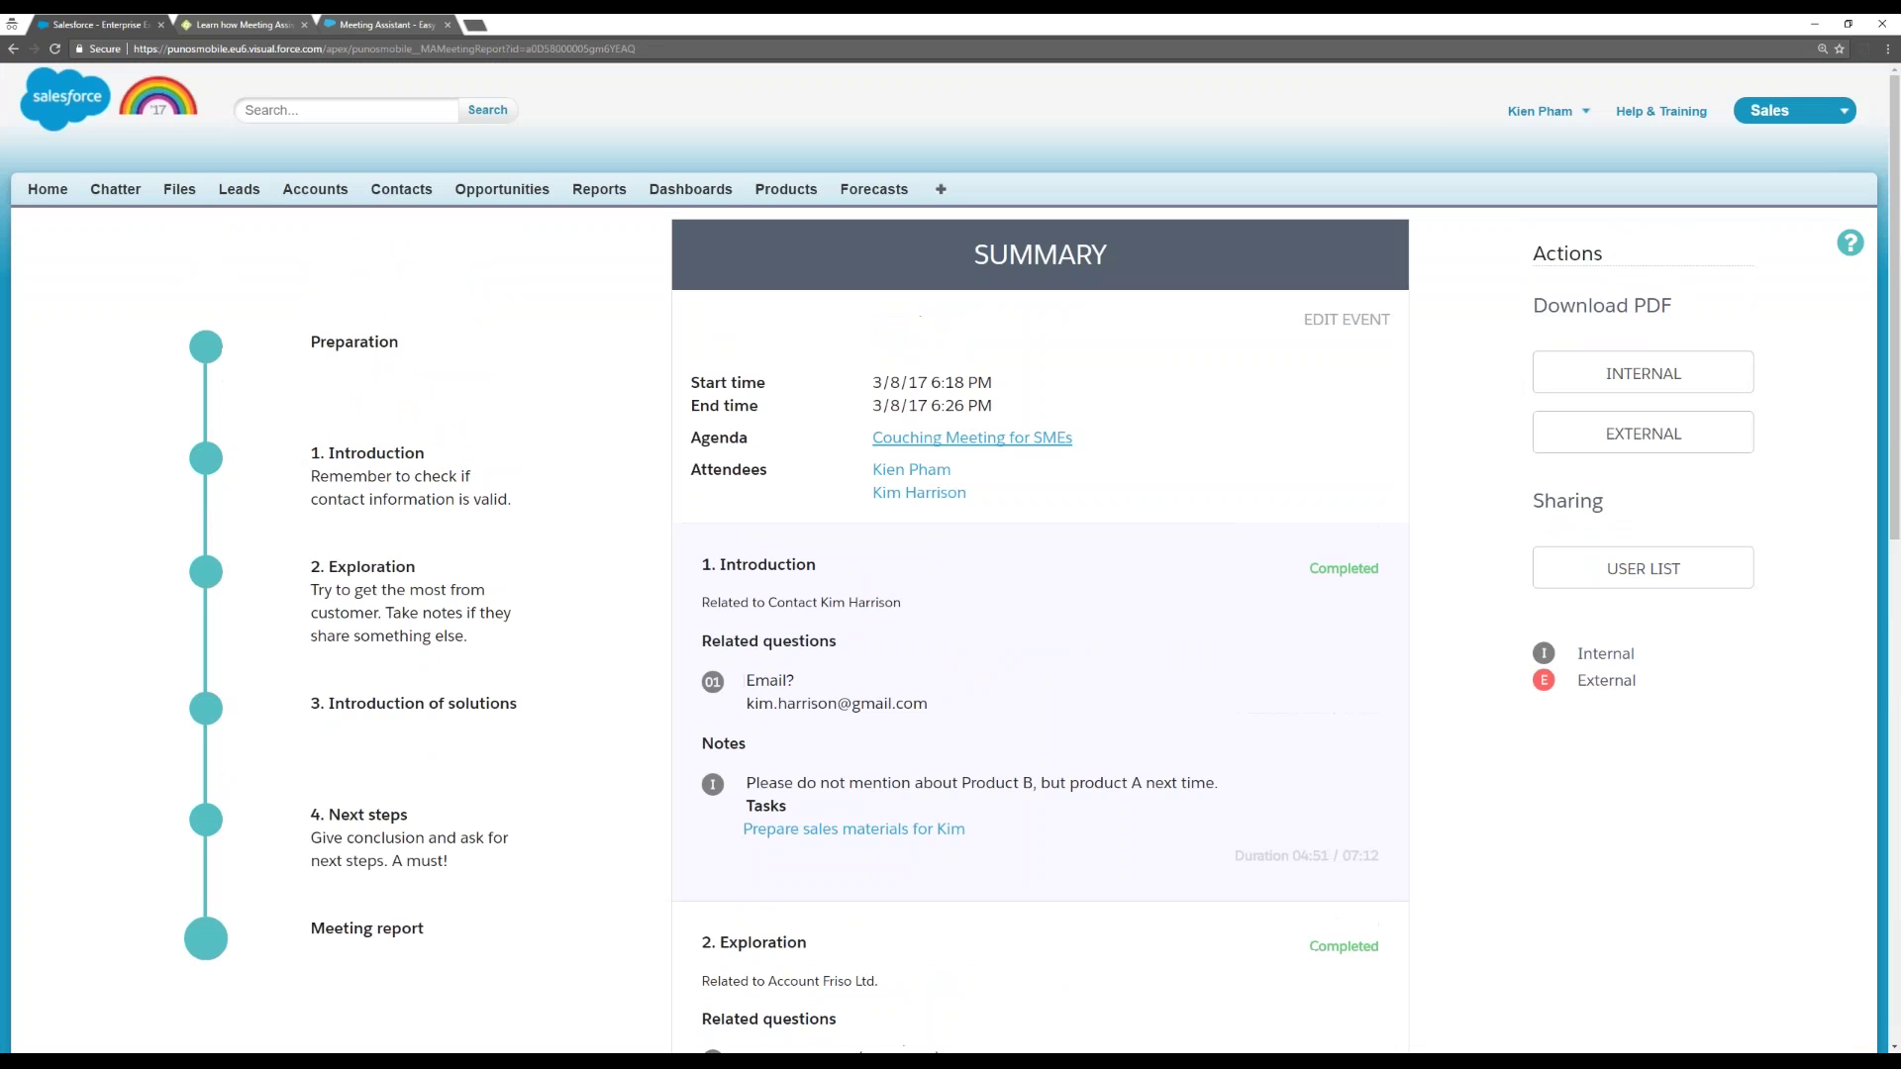
{"action": "scroll", "coordinate": [1069, 634], "scroll_direction": "down", "scroll_amount": 2}
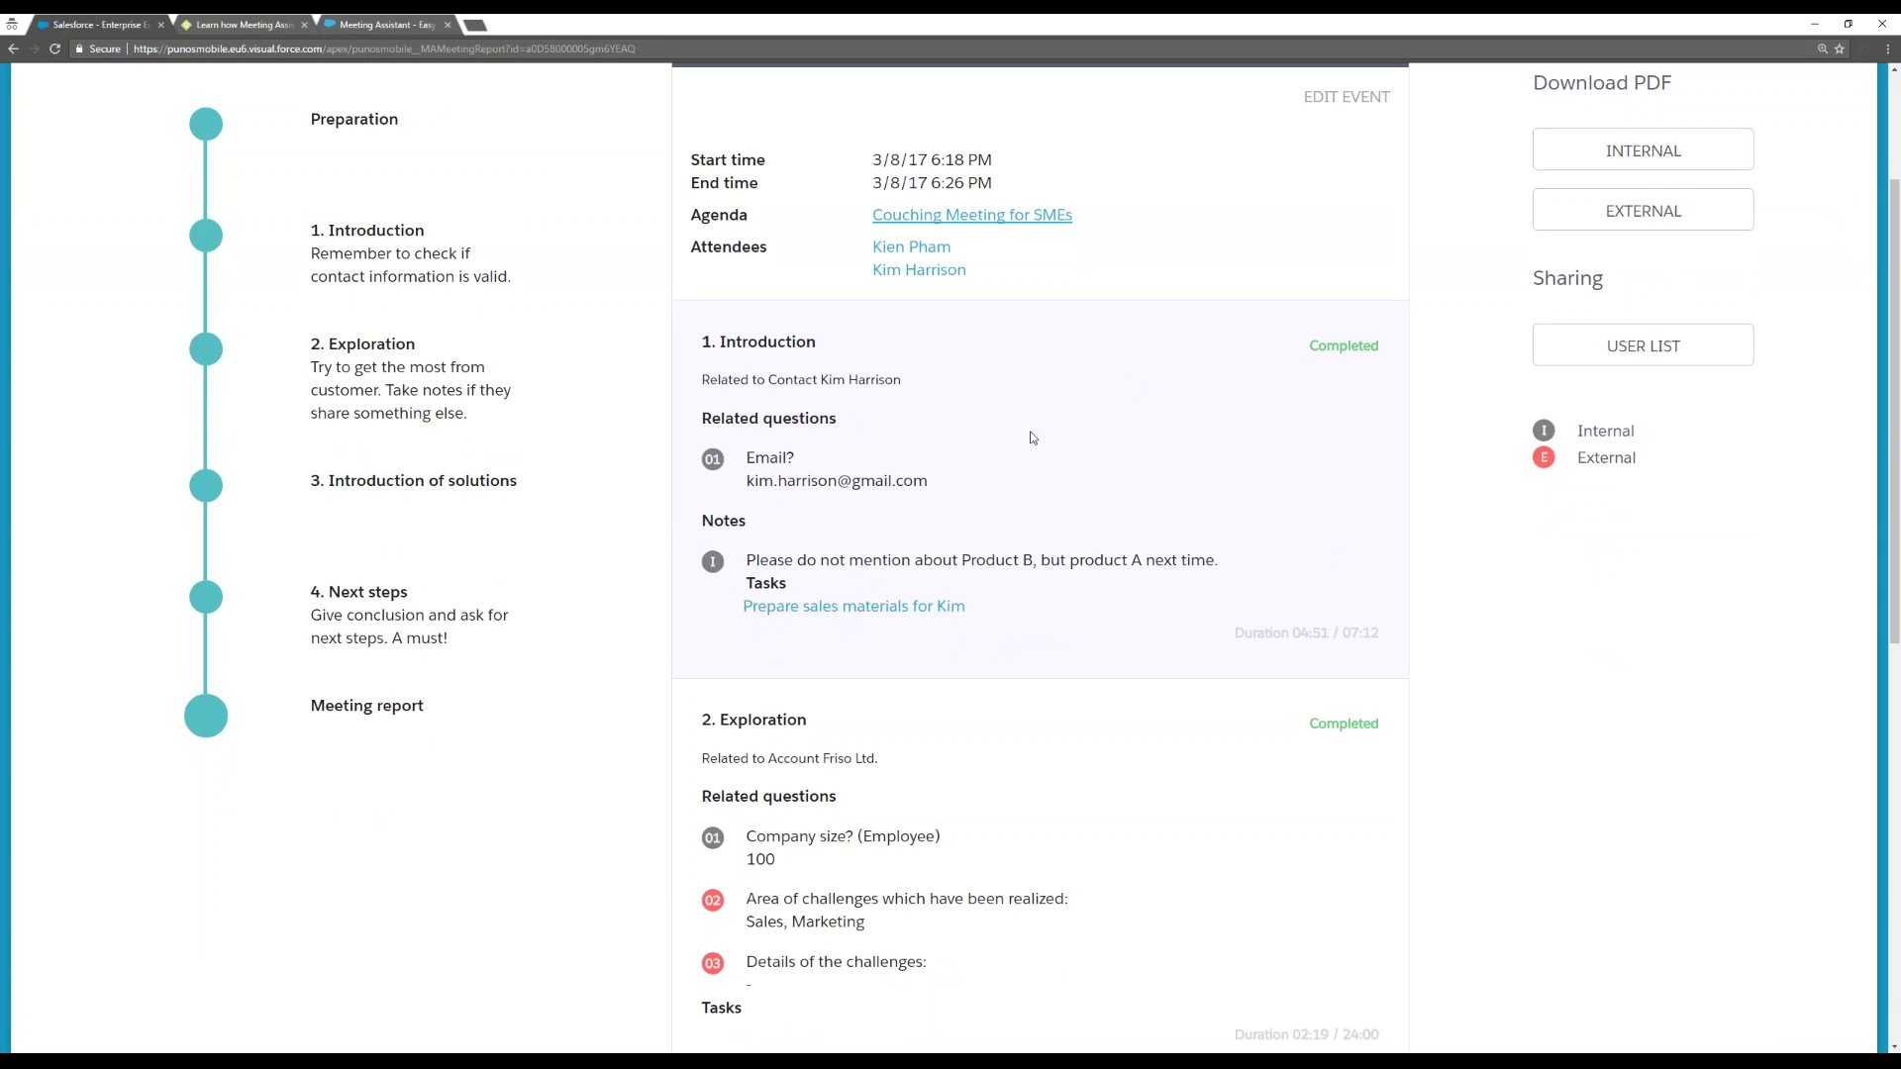
{"action": "scroll", "coordinate": [1050, 476], "scroll_direction": "down", "scroll_amount": 2}
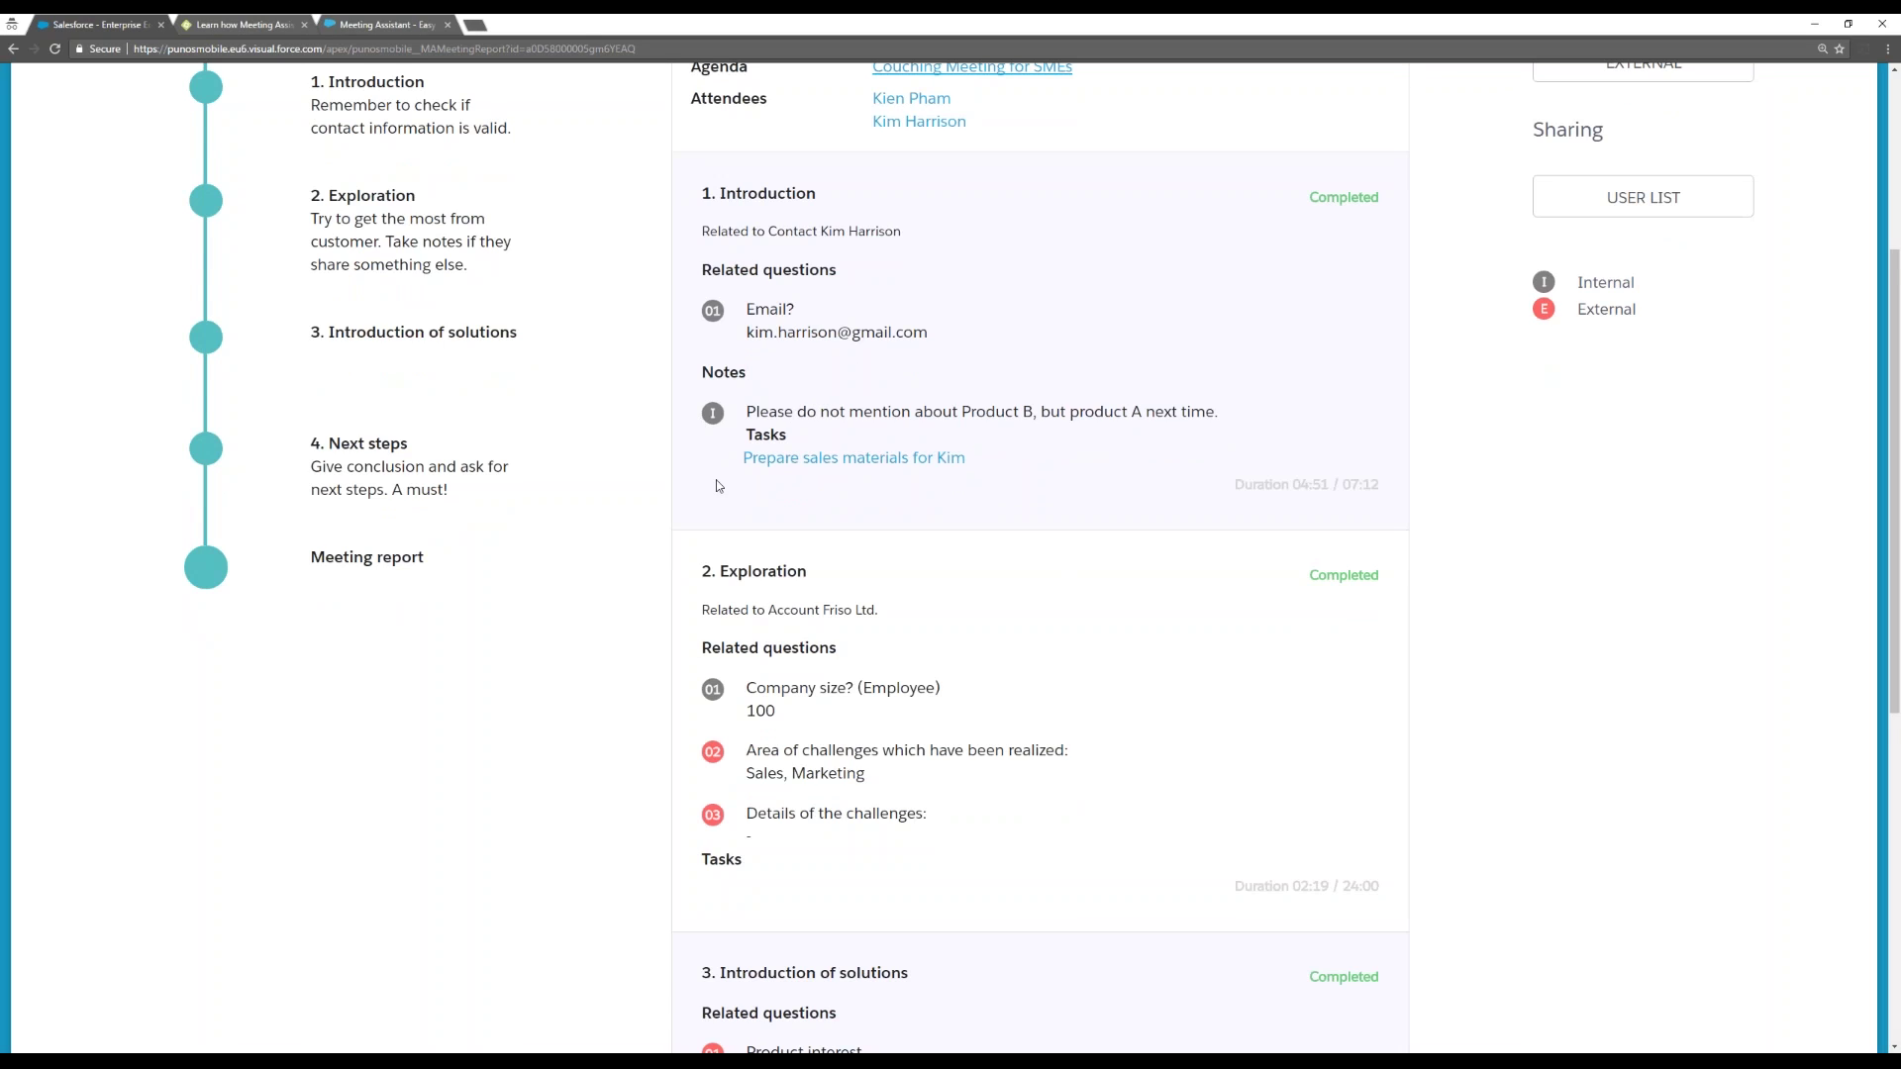
{"action": "scroll", "coordinate": [733, 490], "scroll_direction": "down", "scroll_amount": 2}
{"action": "scroll", "coordinate": [985, 518], "scroll_direction": "up", "scroll_amount": 3}
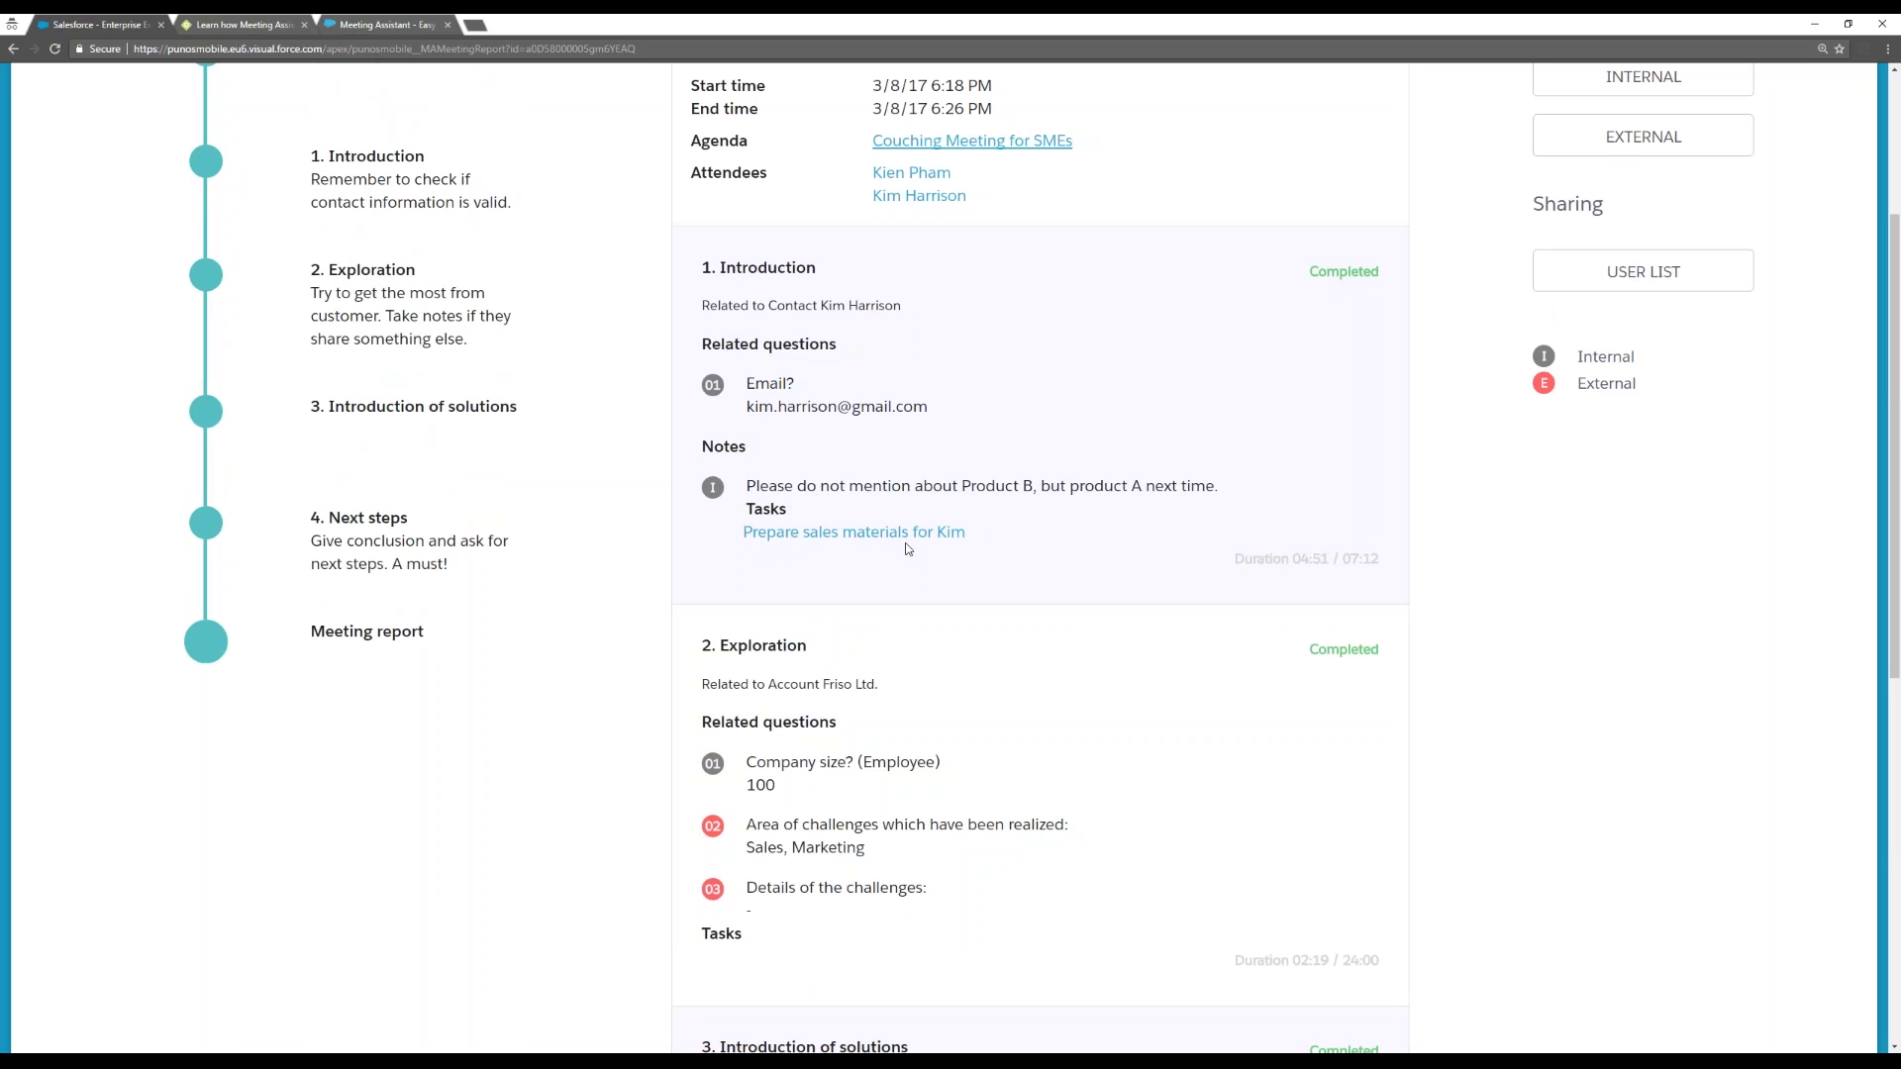
{"action": "scroll", "coordinate": [951, 540], "scroll_direction": "up", "scroll_amount": 2}
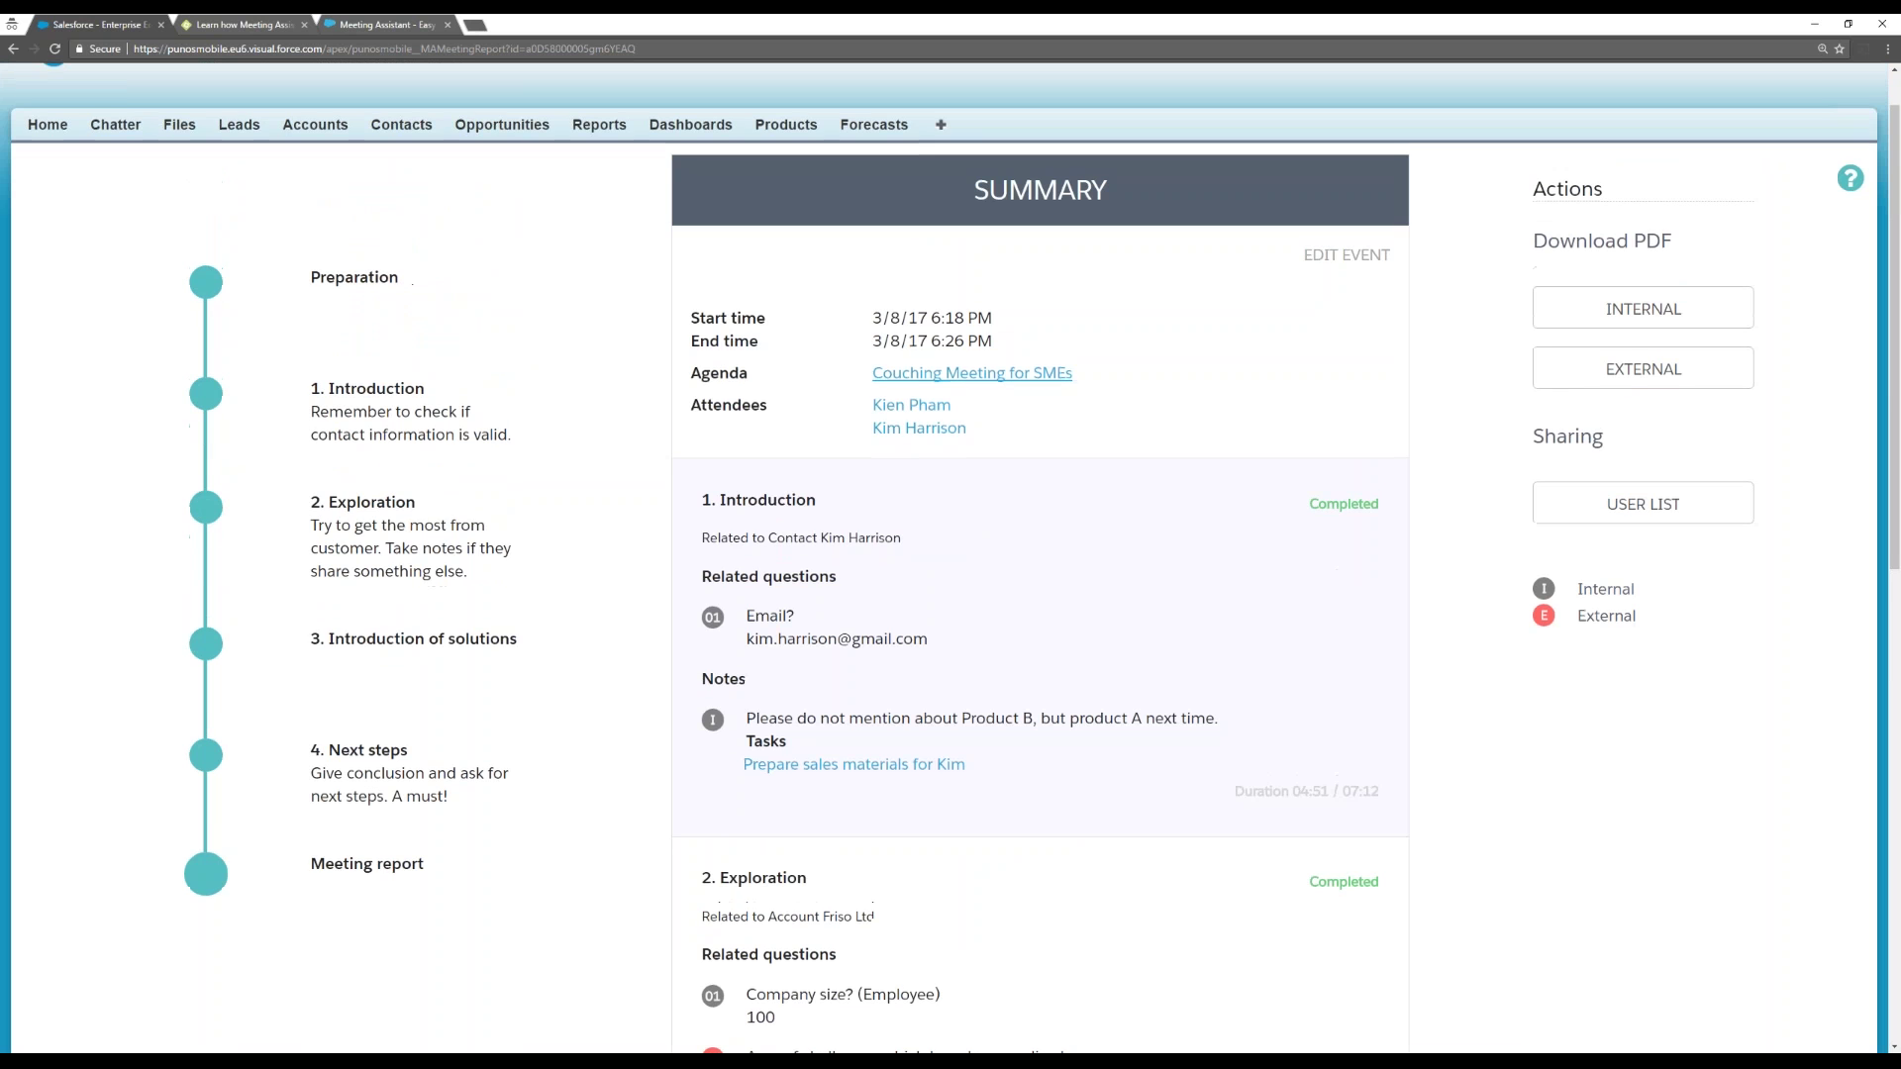
{"action": "scroll", "coordinate": [1499, 521], "scroll_direction": "up", "scroll_amount": 1}
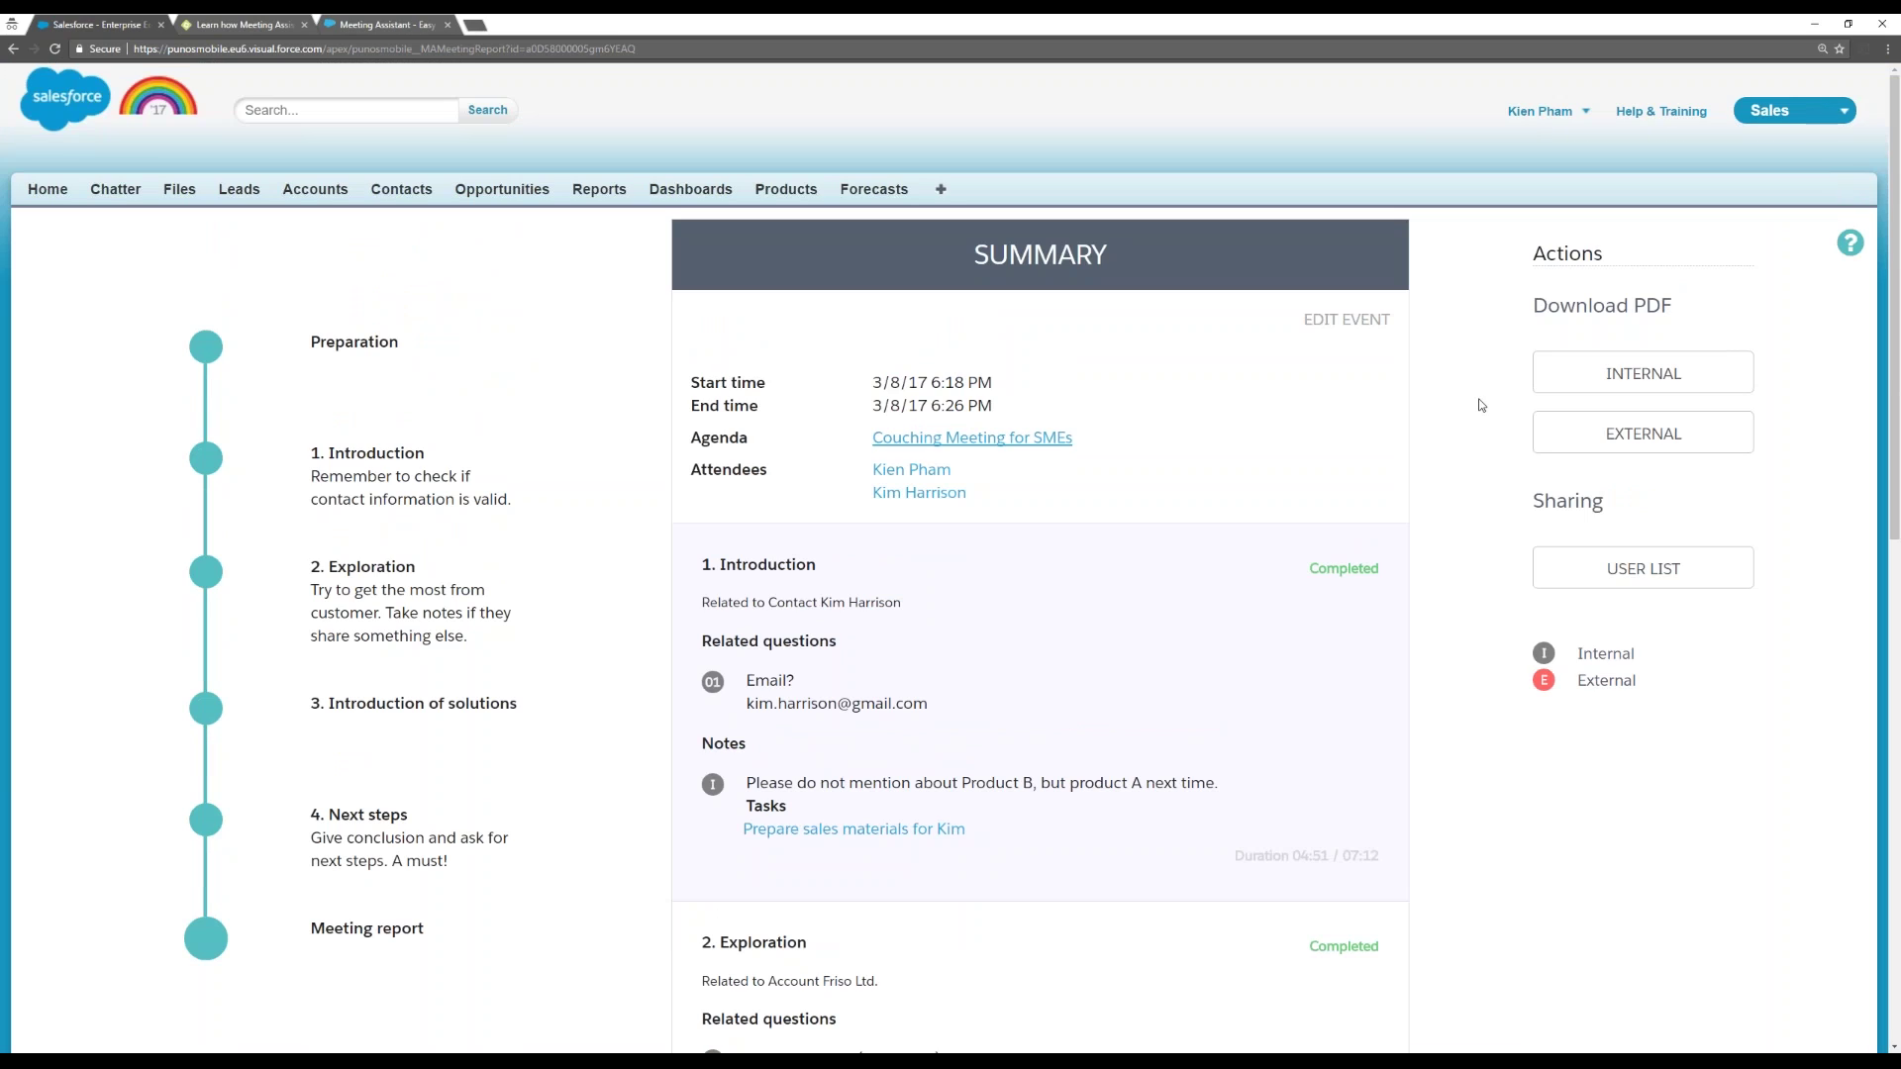
Download the external PDF version of the meeting report, then open exploratoryMeeting_8.3.2017.pdf and read through it.
{"action": "left_click", "coordinate": [1640, 371]}
{"action": "left_click", "coordinate": [1632, 444]}
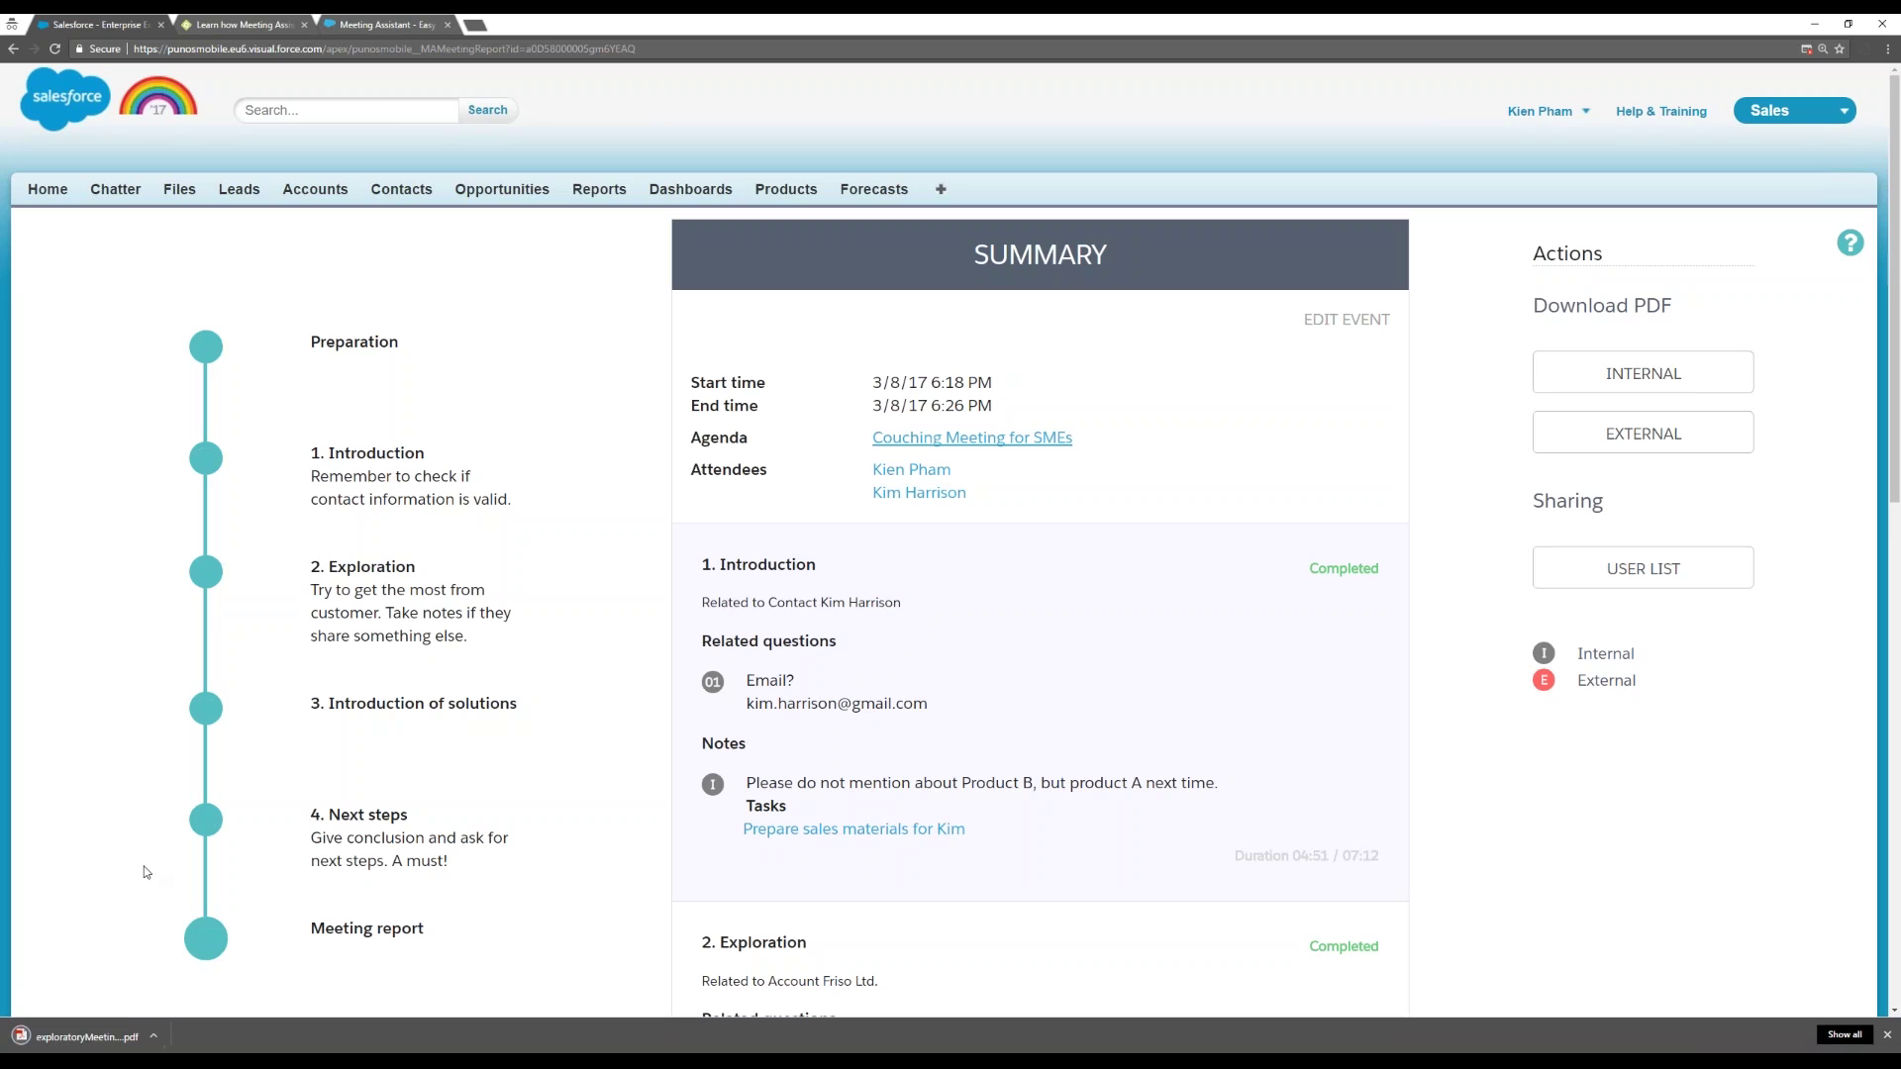
{"action": "left_click", "coordinate": [91, 1036]}
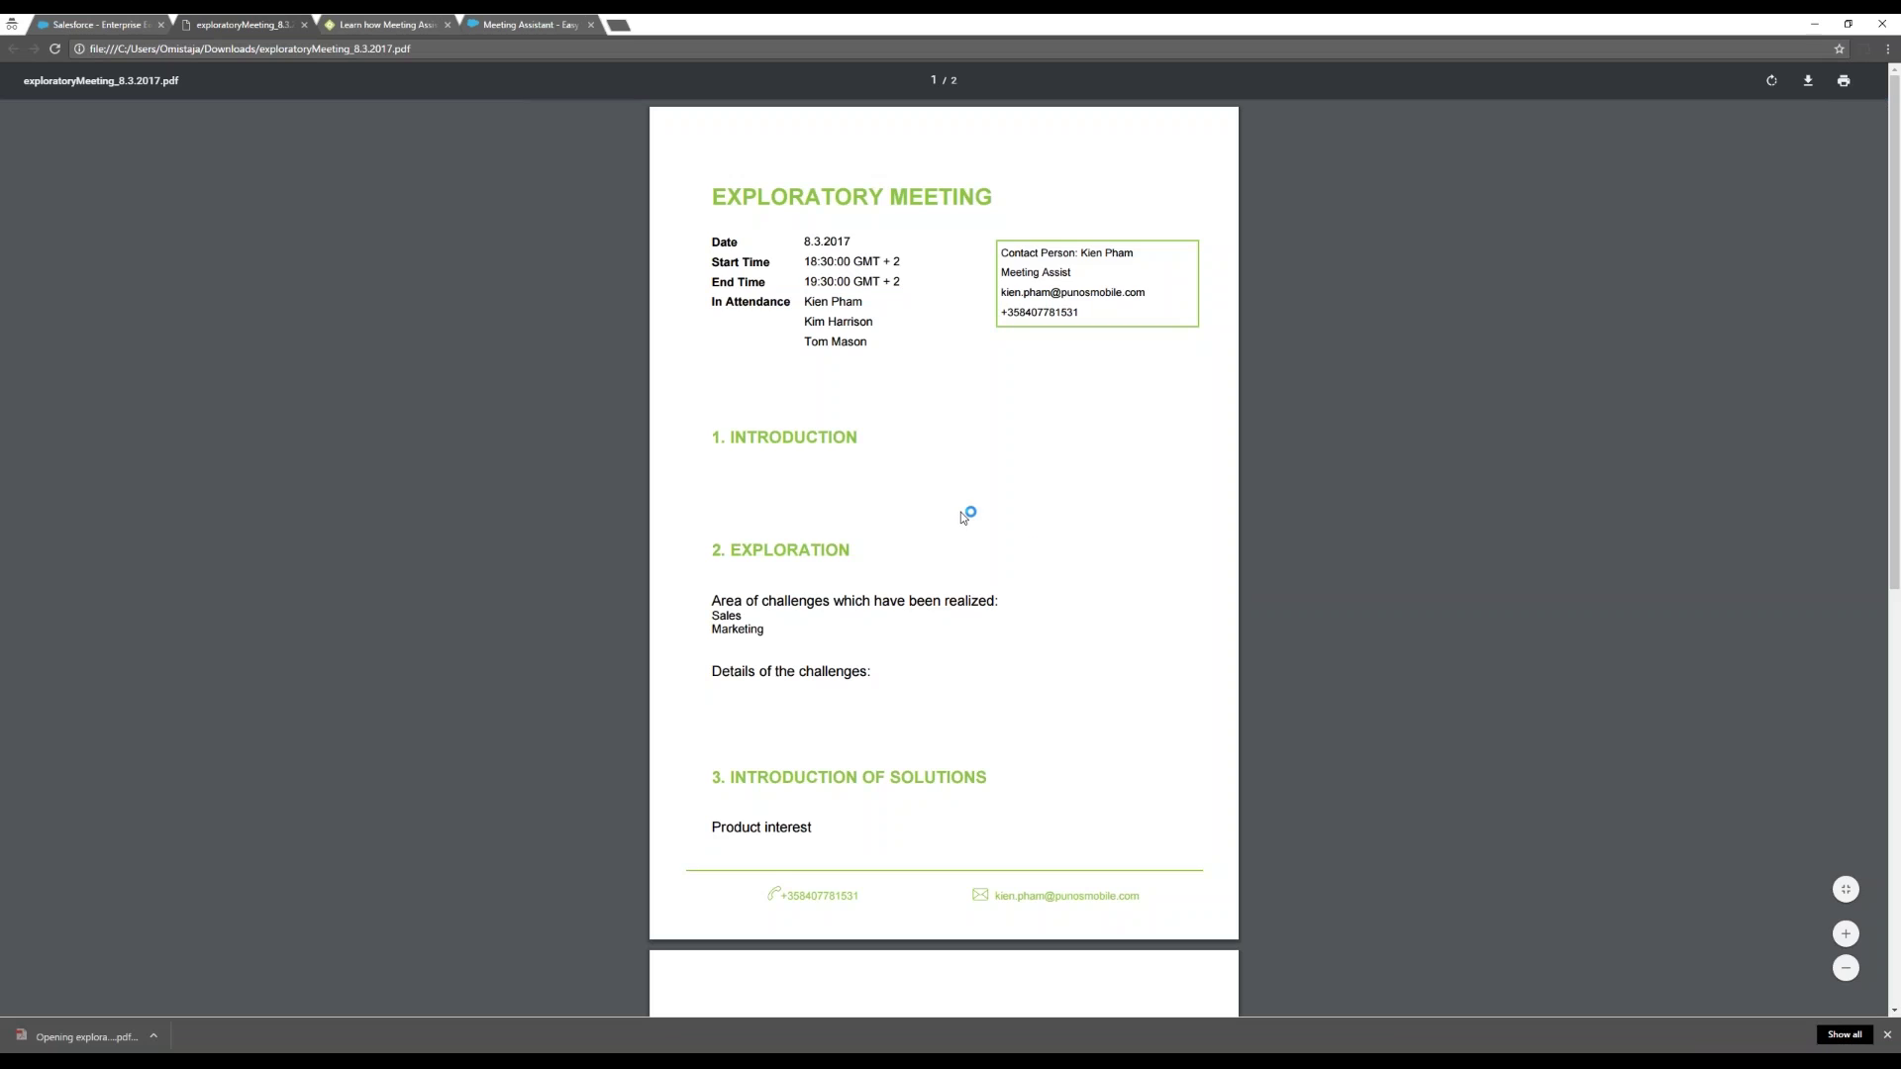
{"action": "scroll", "coordinate": [952, 527], "scroll_direction": "down", "scroll_amount": 3}
{"action": "scroll", "coordinate": [945, 536], "scroll_direction": "down", "scroll_amount": 3}
{"action": "scroll", "coordinate": [941, 555], "scroll_direction": "up", "scroll_amount": 6}
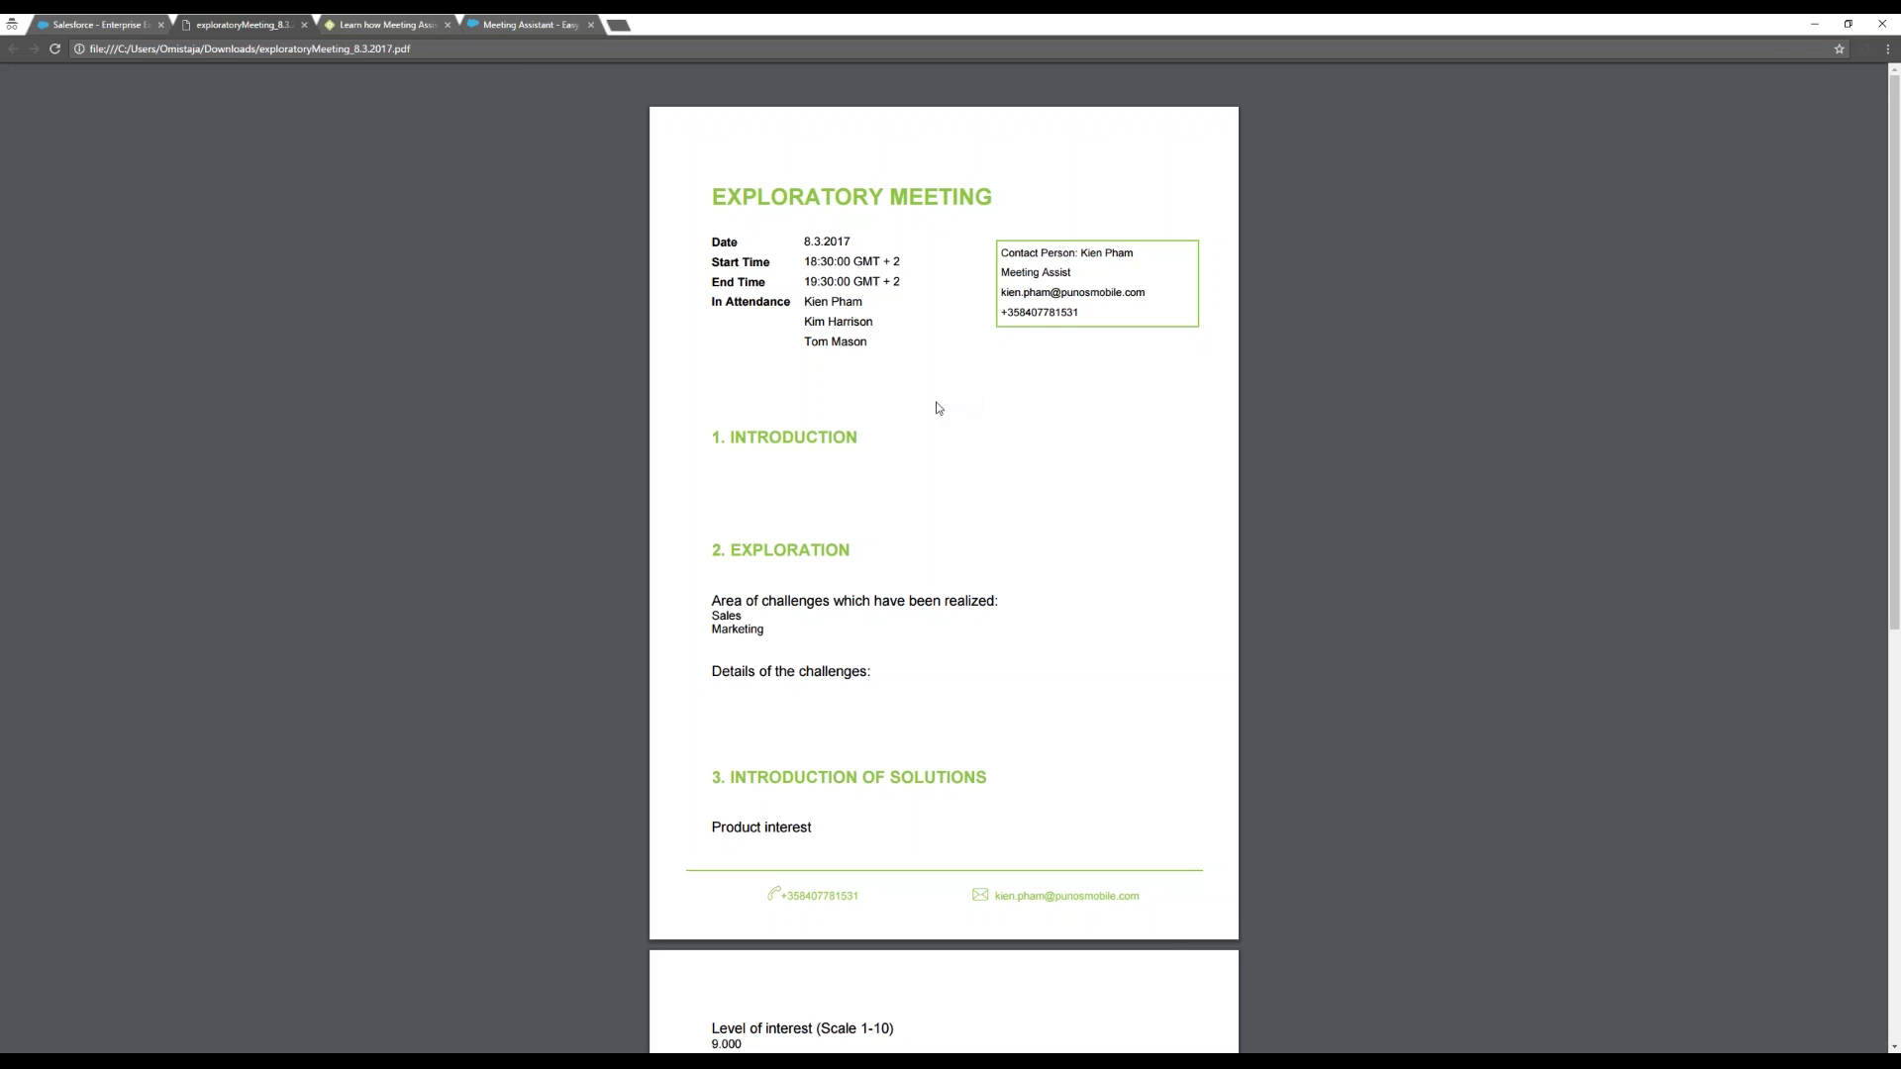
Return to the meeting summary in Salesforce and mark the meeting report as done.
{"action": "left_click", "coordinate": [132, 30]}
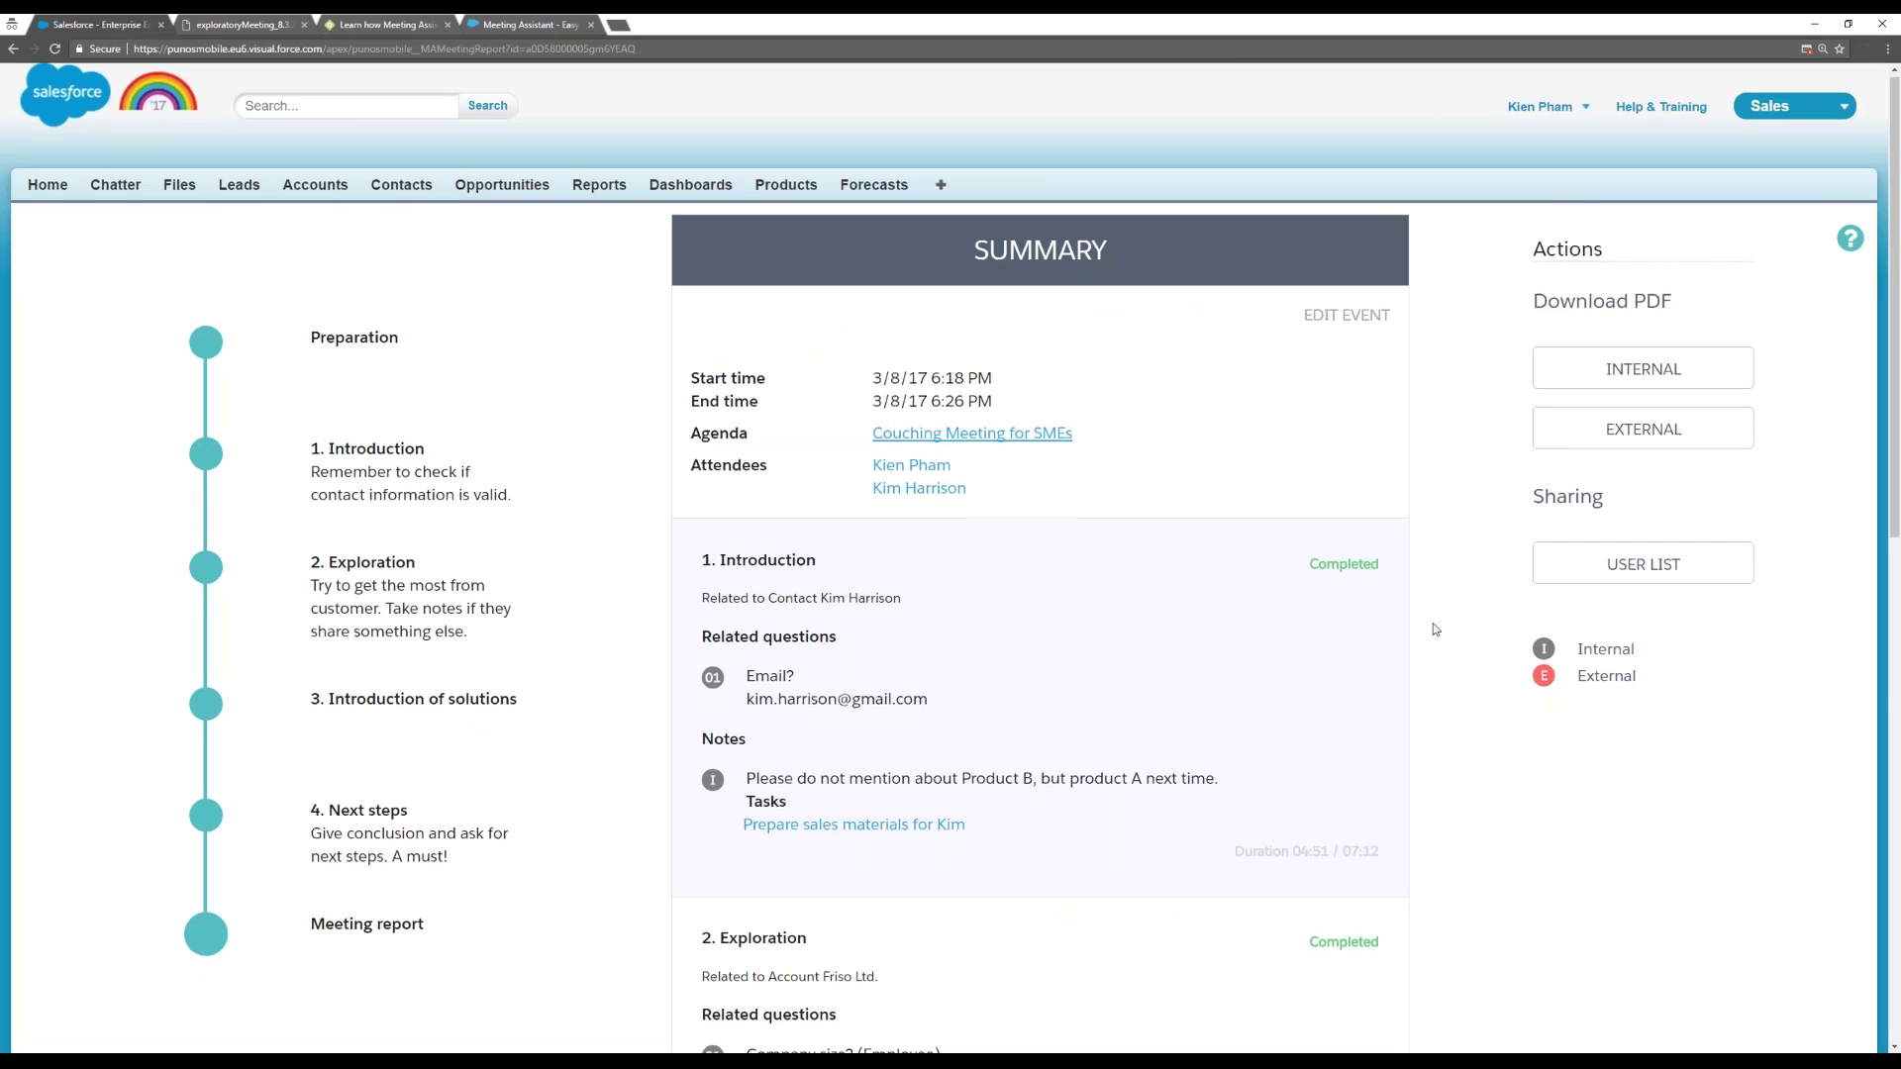
{"action": "scroll", "coordinate": [1436, 630], "scroll_direction": "down", "scroll_amount": 10}
{"action": "scroll", "coordinate": [1439, 627], "scroll_direction": "down", "scroll_amount": 1}
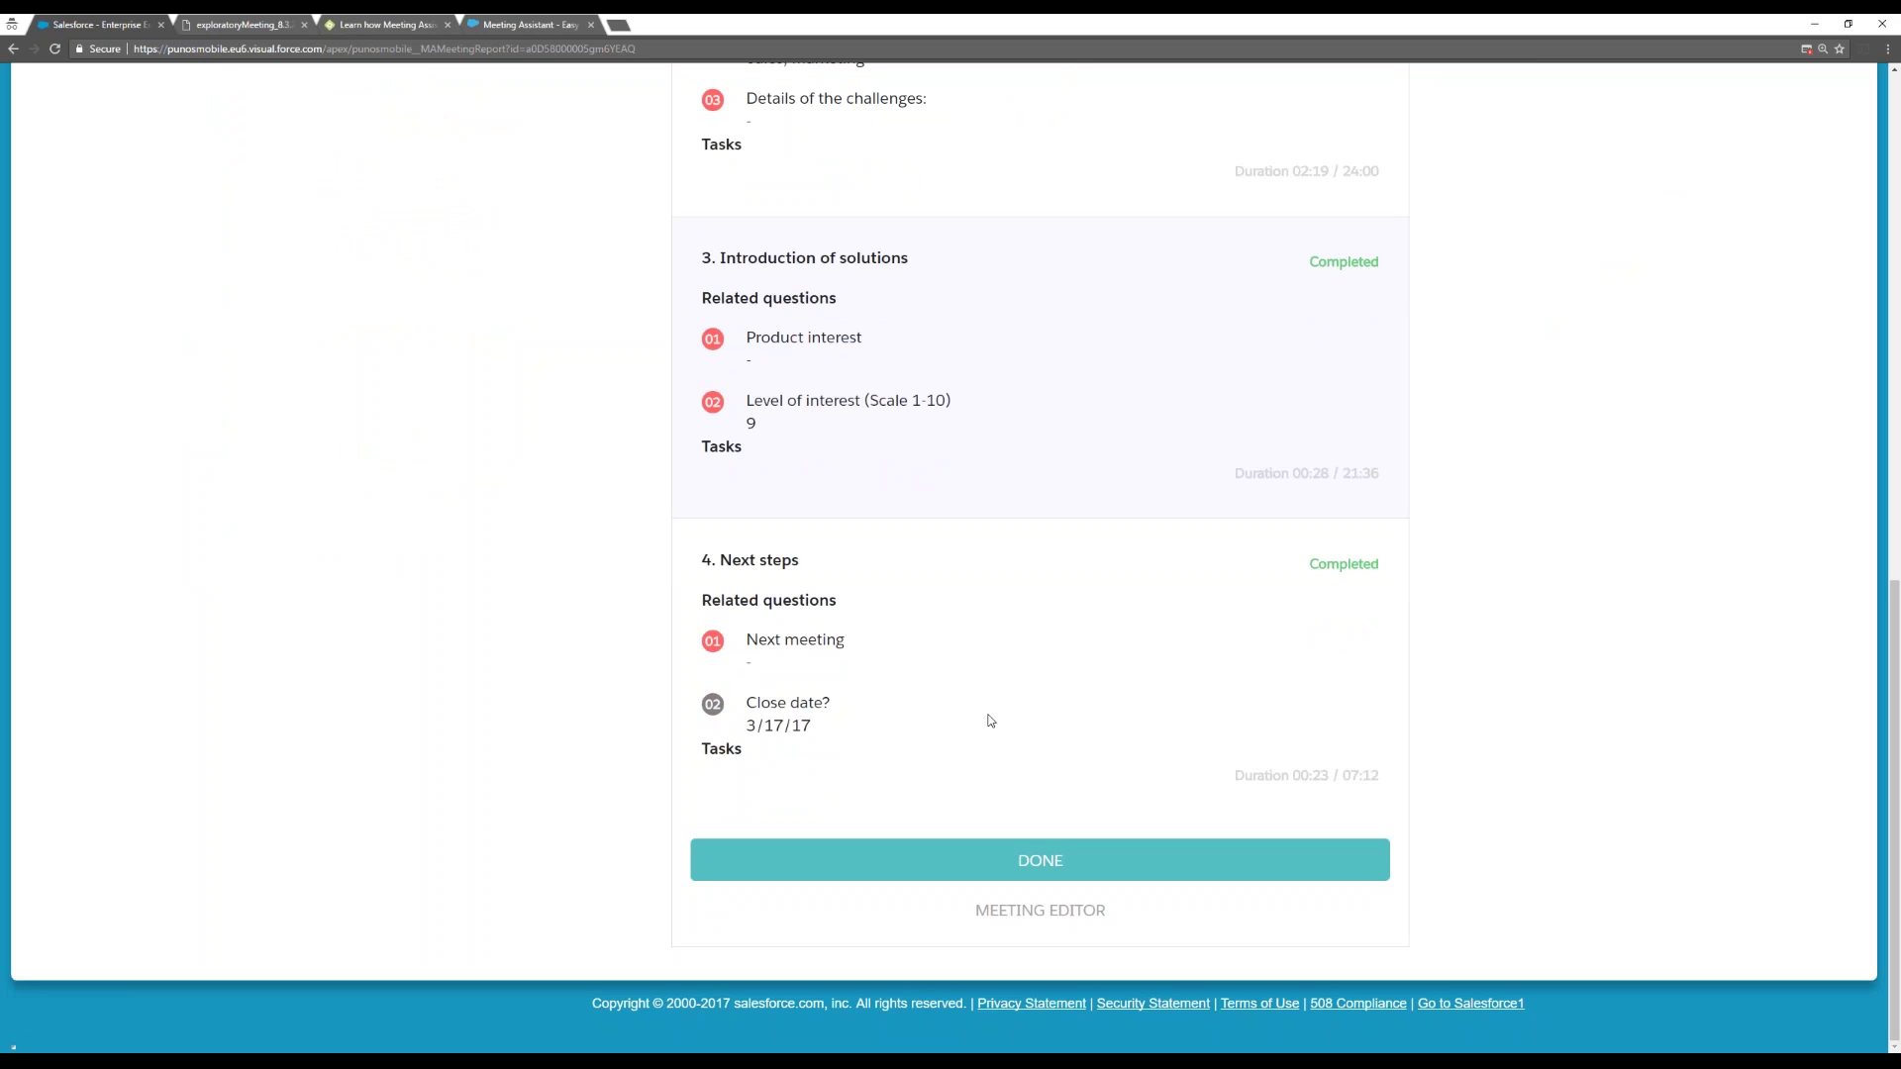
{"action": "left_click", "coordinate": [1044, 874]}
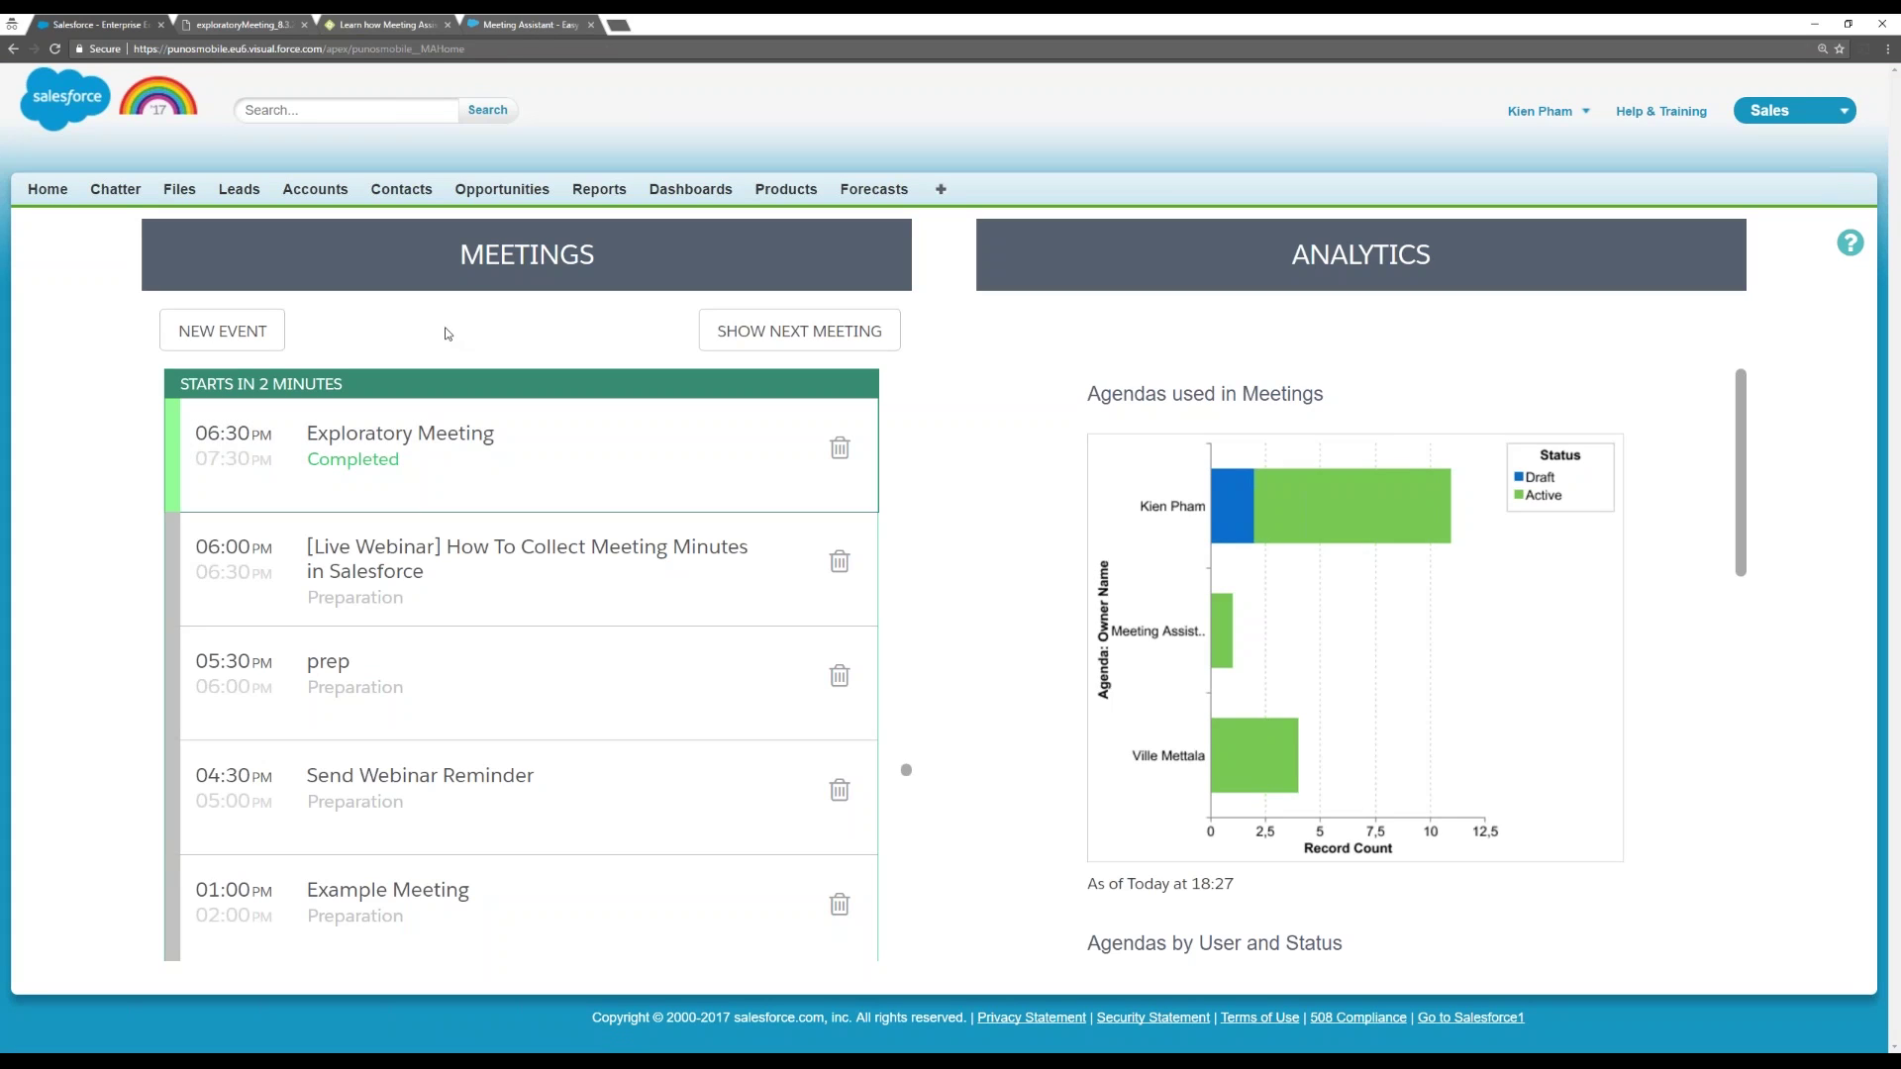
Search for the attending contact by first name, open the contact record and open its Exploratory Meeting of 8.3.2017 18:30.
{"action": "type", "text": "Kim"}
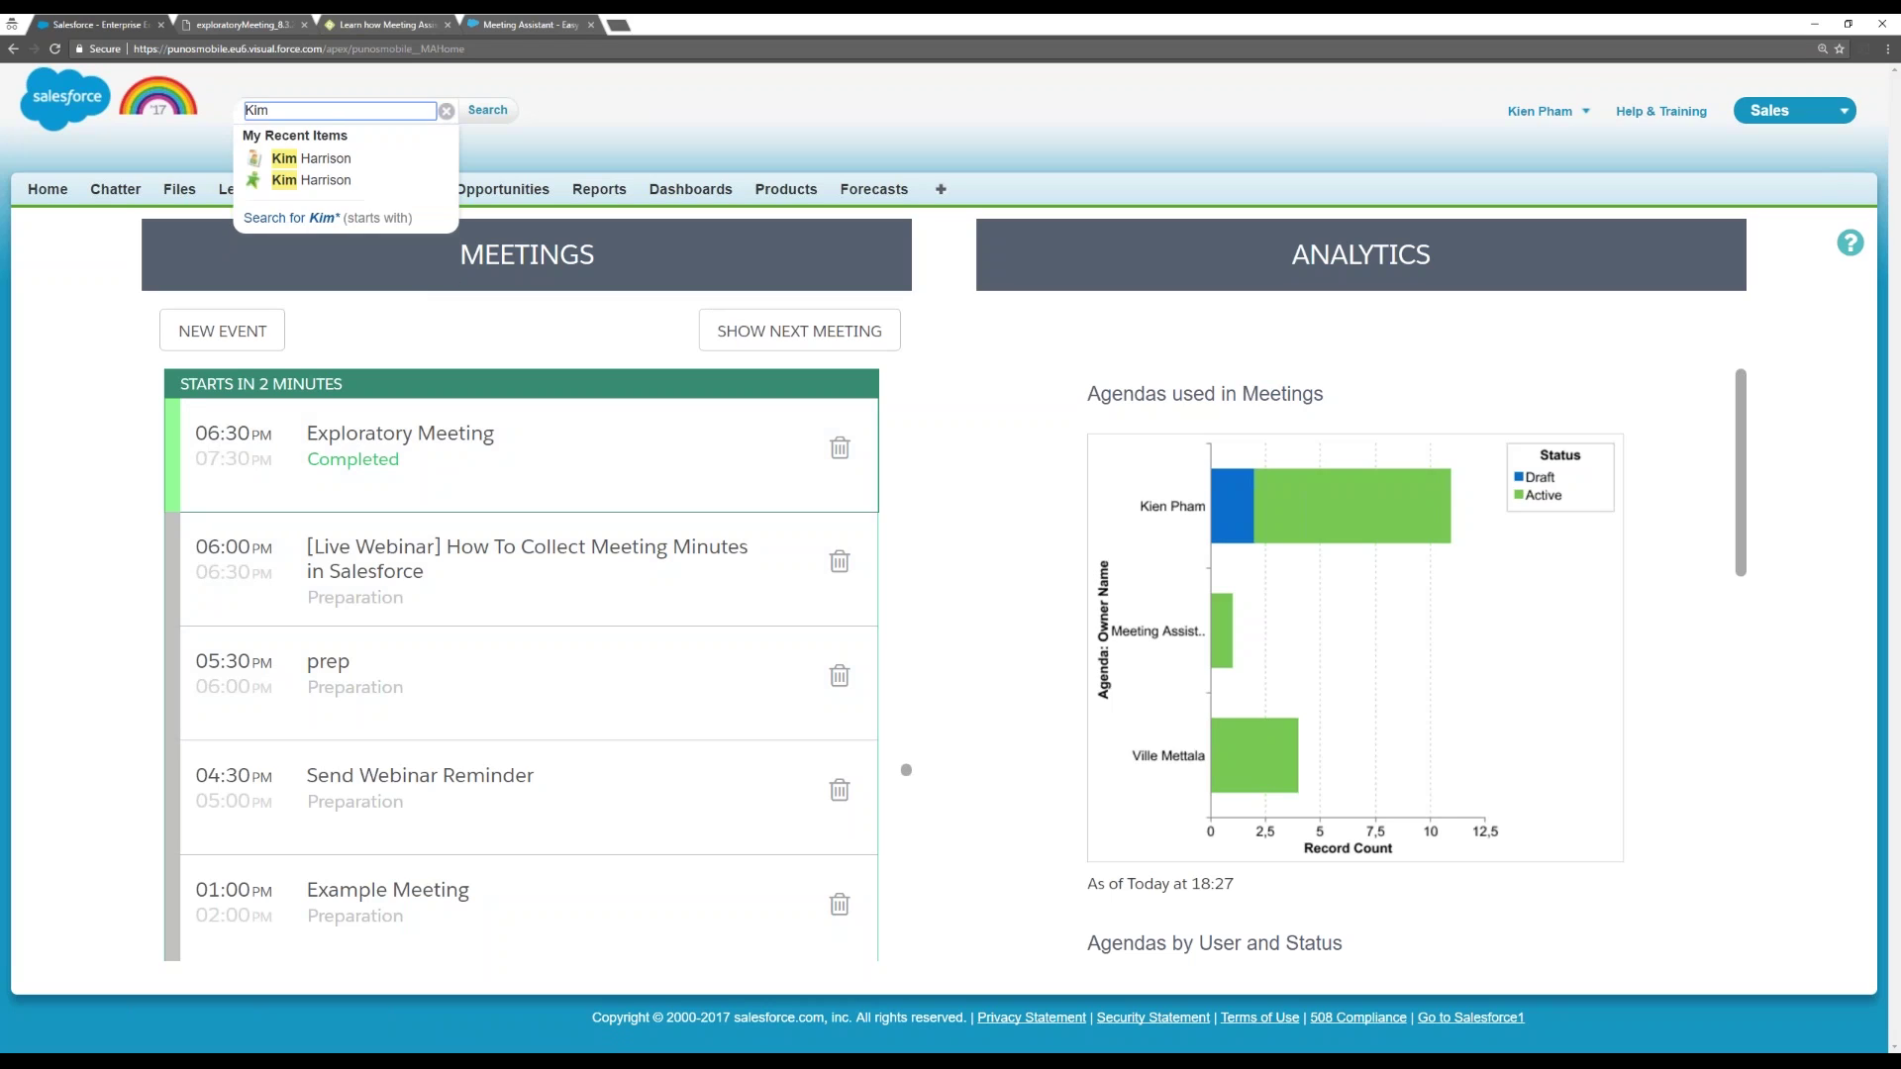
{"action": "left_click", "coordinate": [315, 157]}
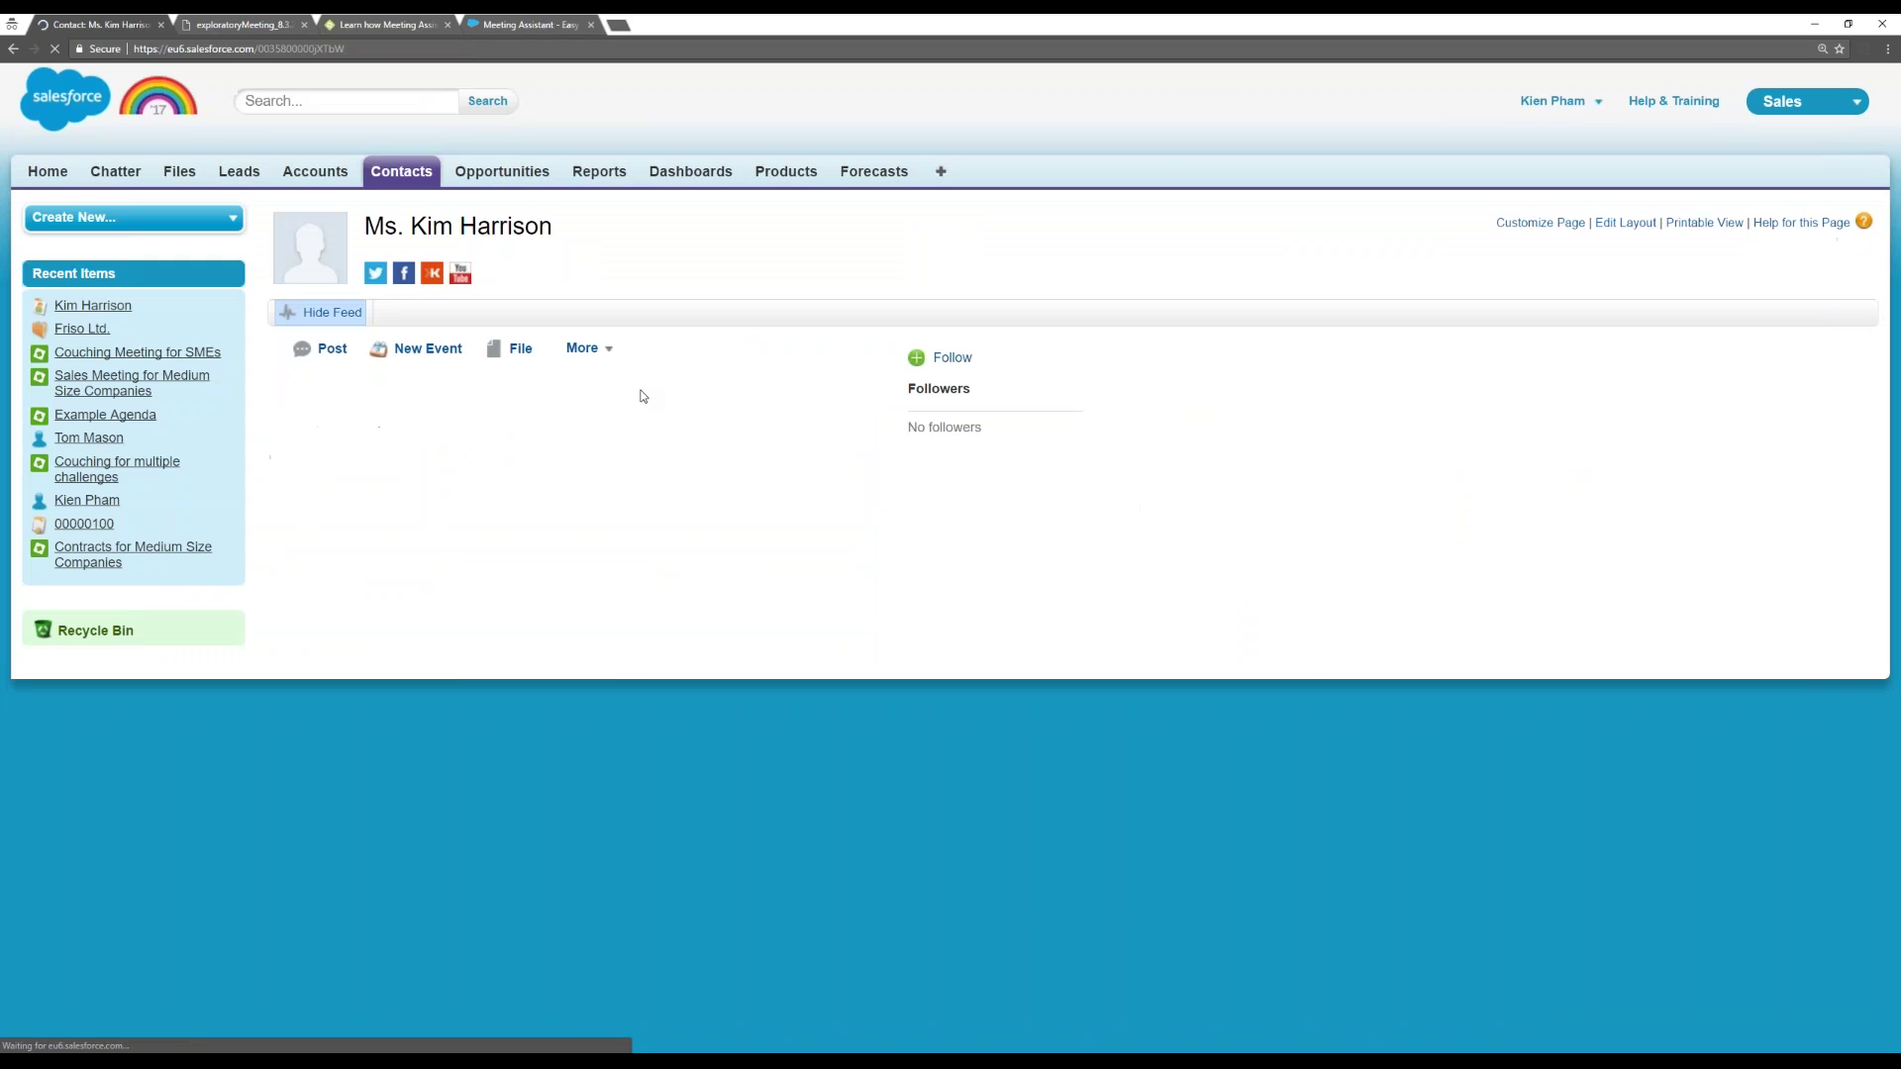
{"action": "scroll", "coordinate": [641, 396], "scroll_direction": "down", "scroll_amount": 3}
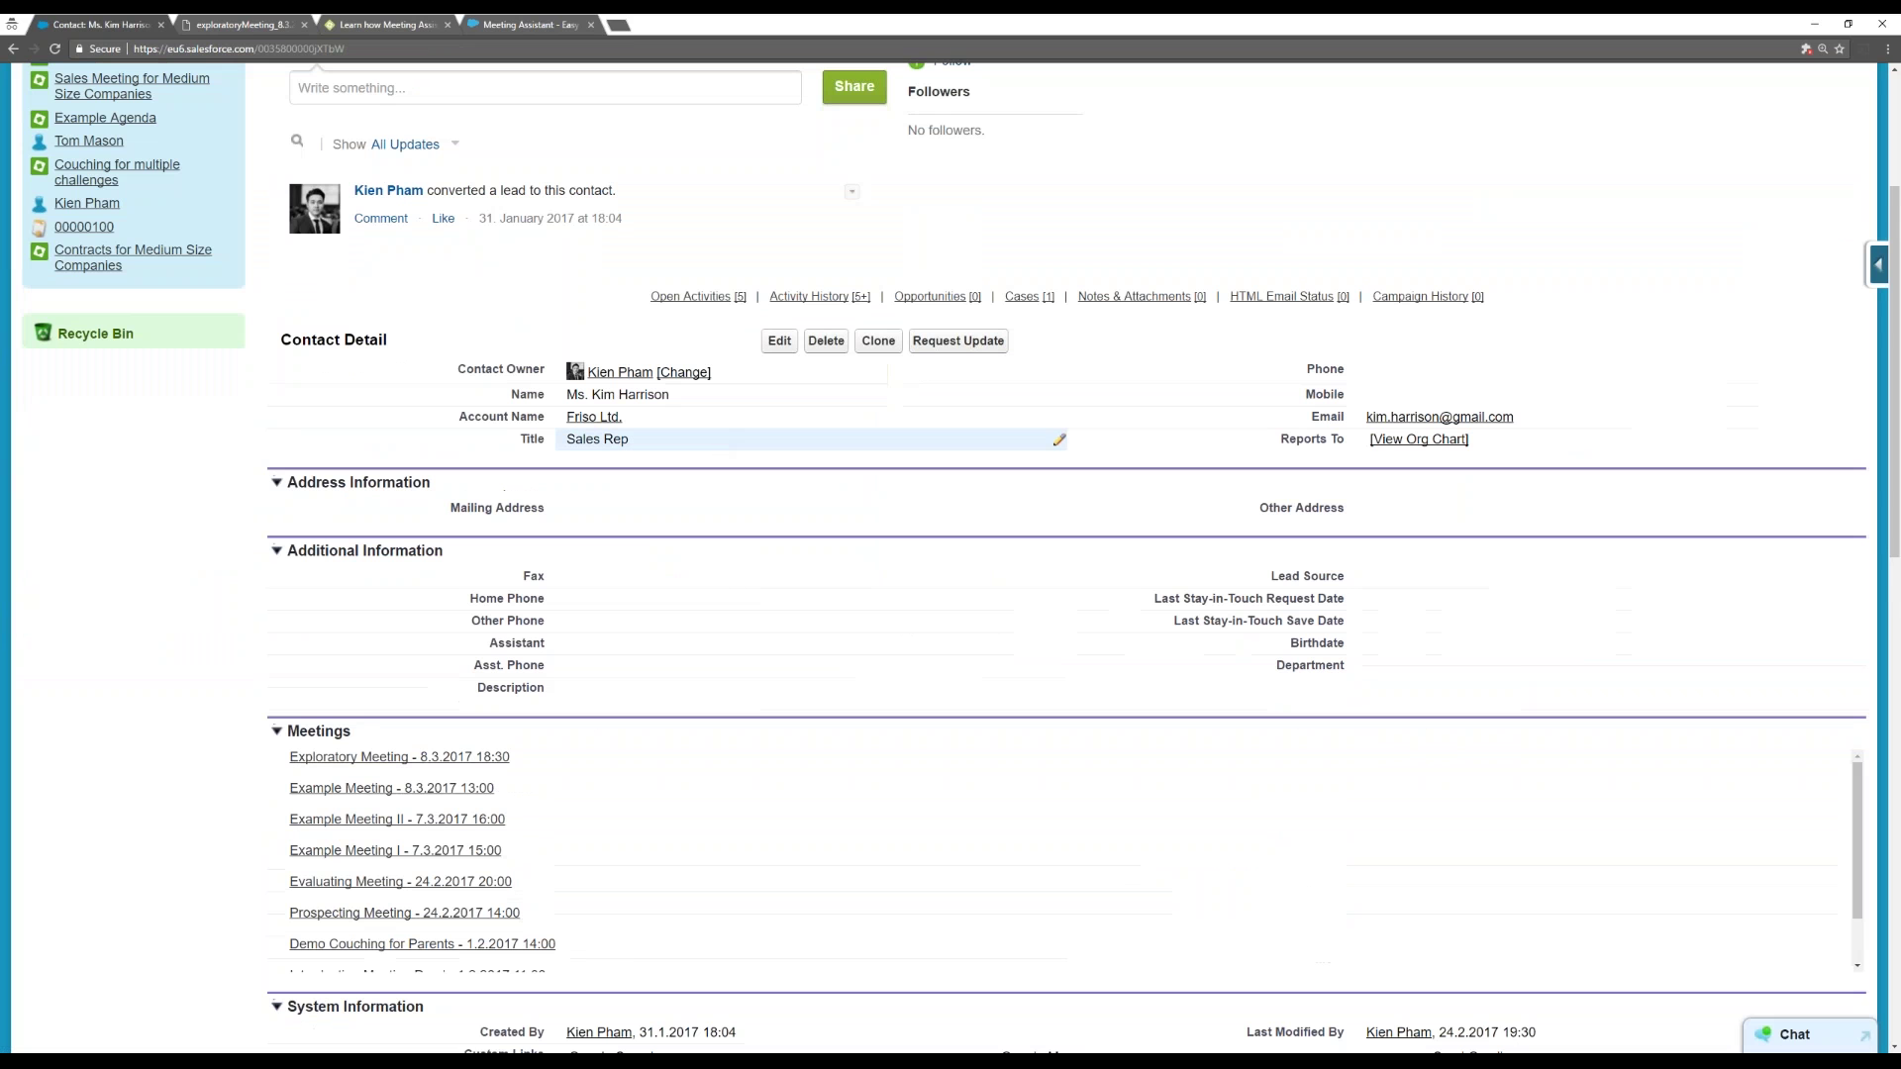
{"action": "scroll", "coordinate": [470, 505], "scroll_direction": "down", "scroll_amount": 2}
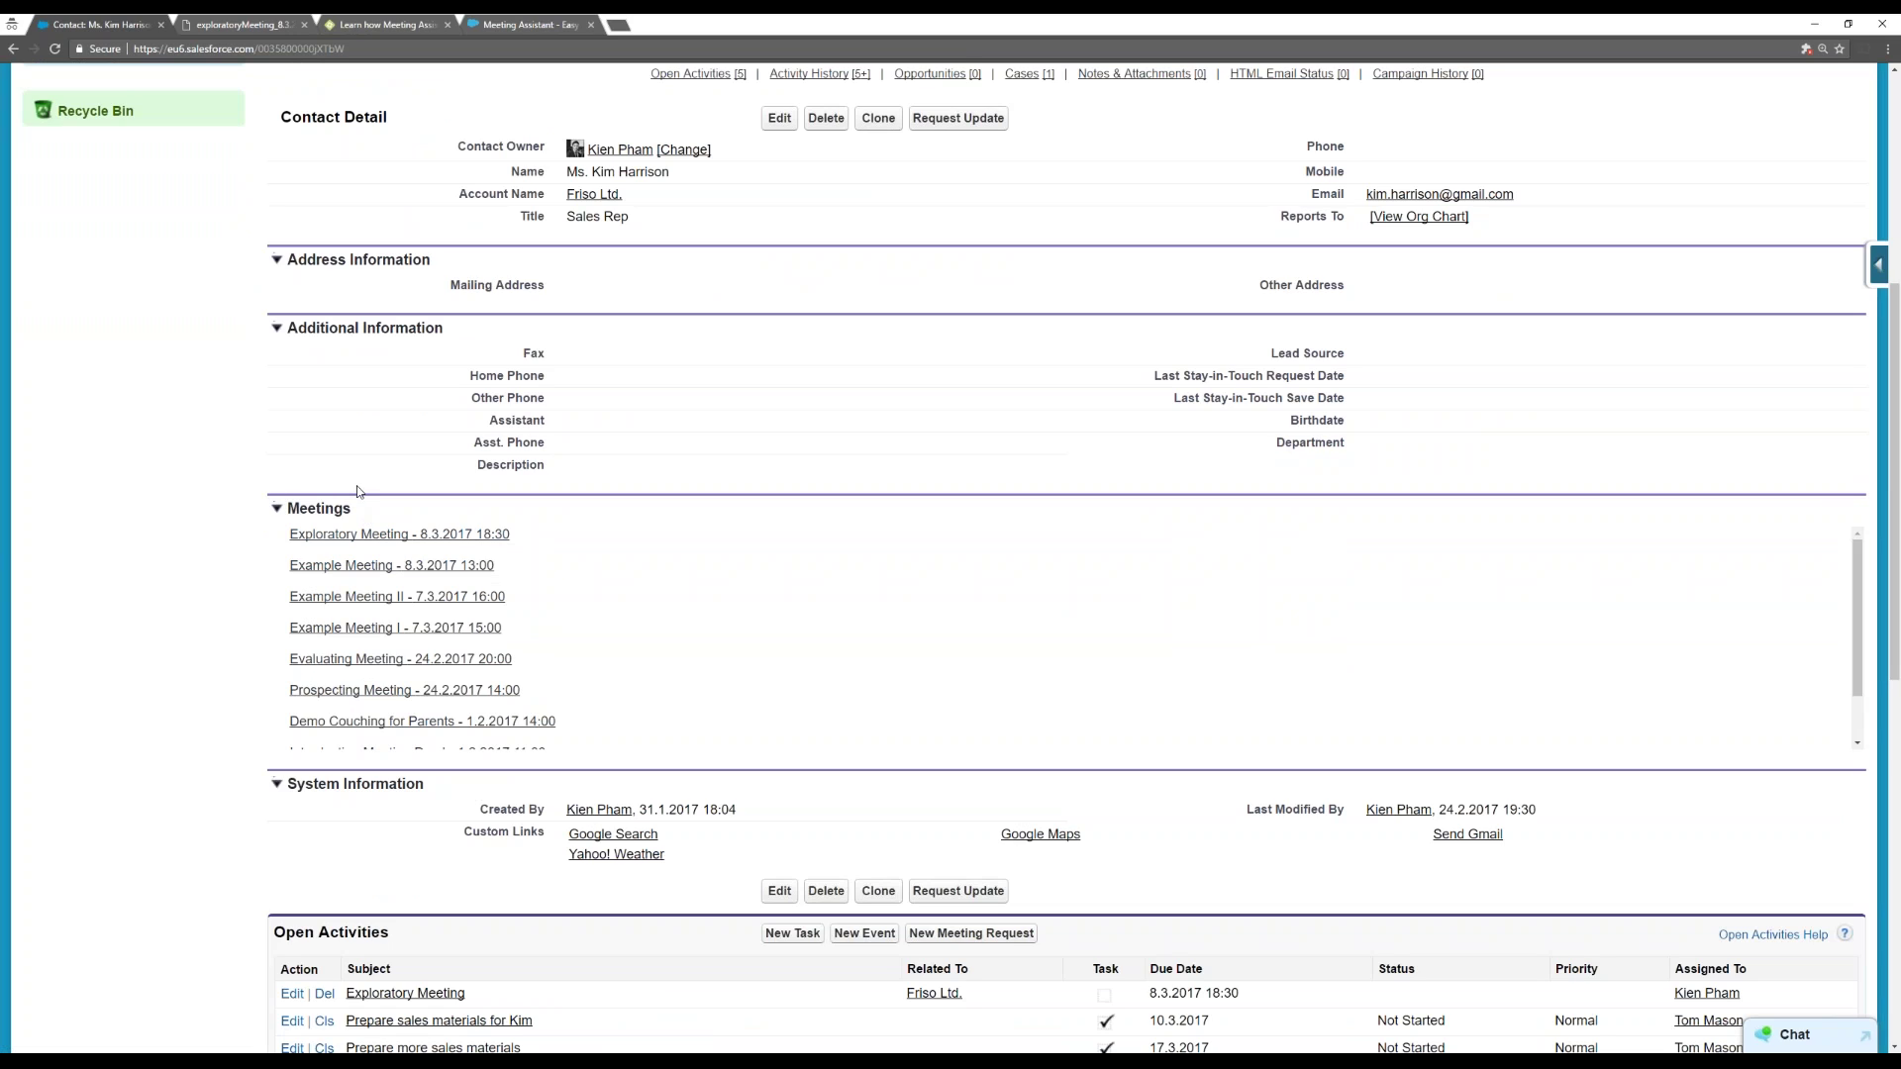
{"action": "left_click", "coordinate": [372, 535]}
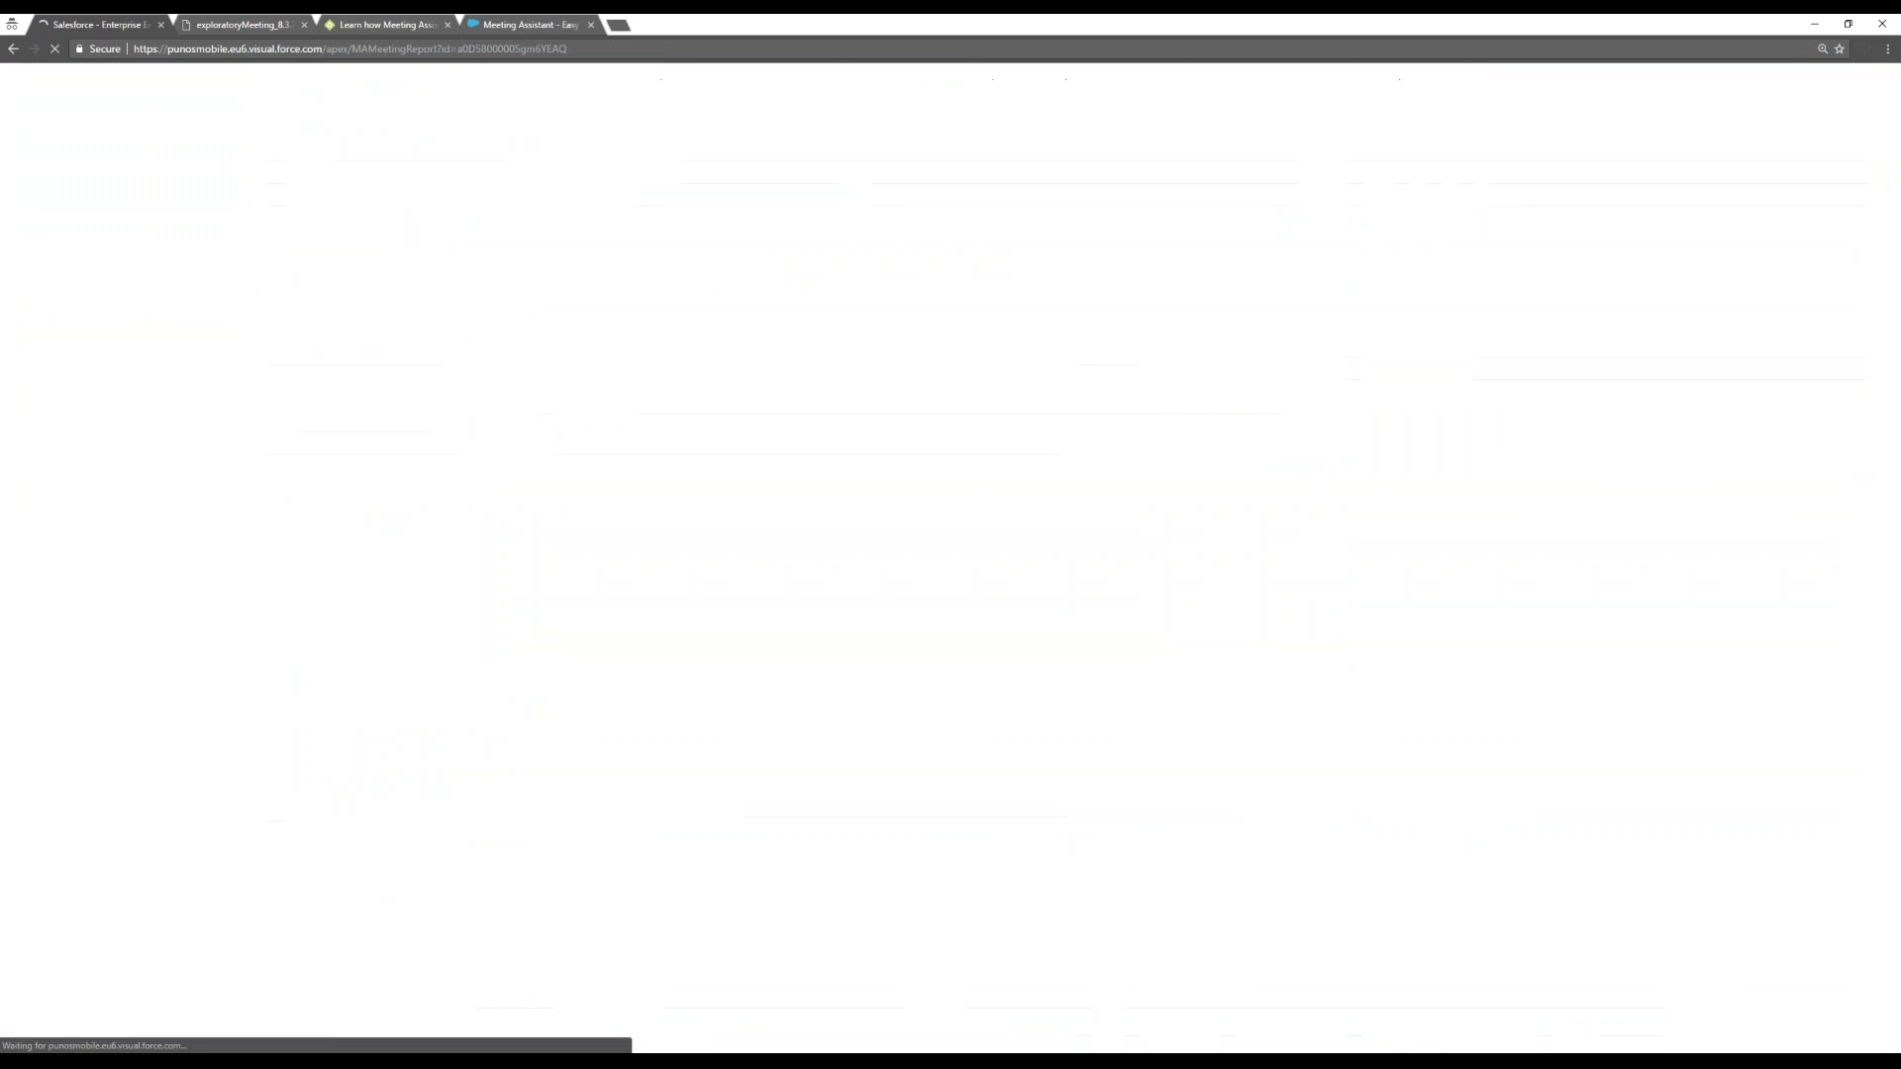